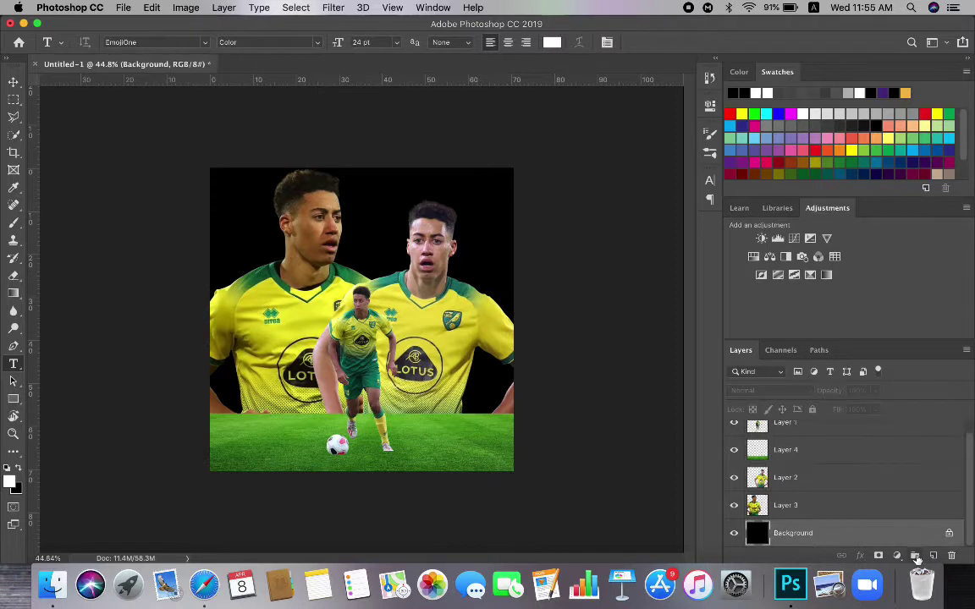
# Add a new layer directly above the Background and fill it with a very light grey
pyautogui.press('super+shift+alt+n')
pyautogui.click(17, 457)
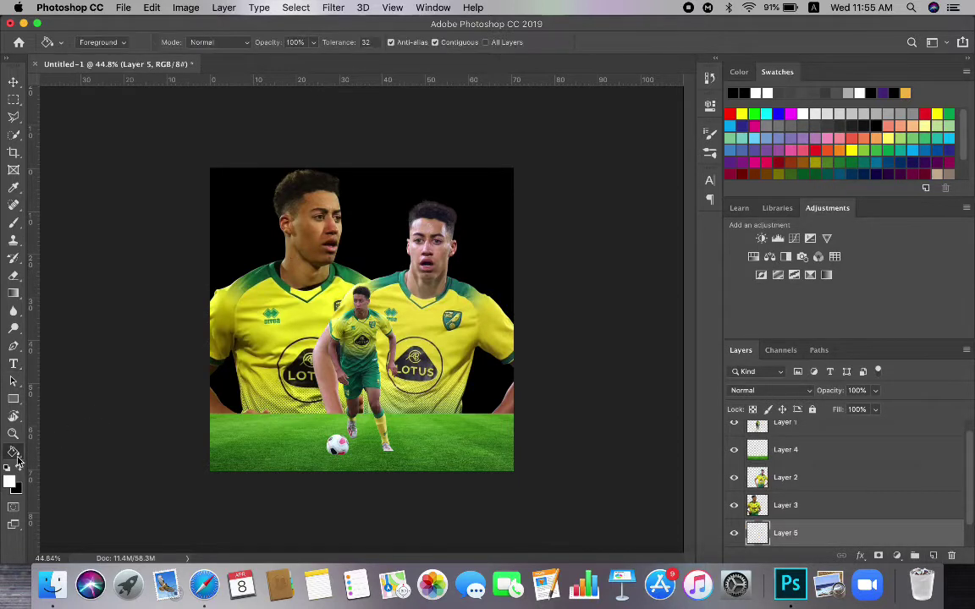
pyautogui.click(11, 481)
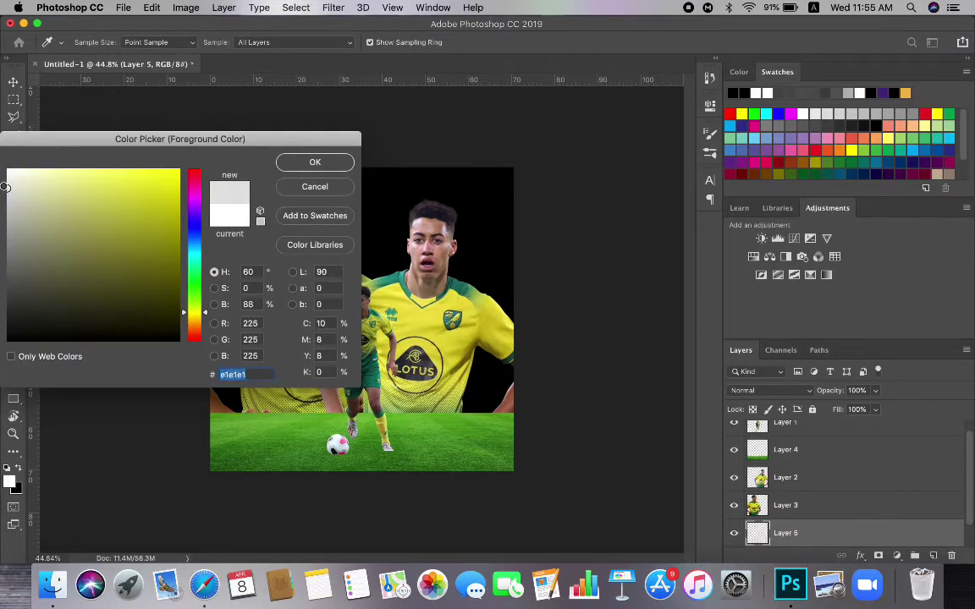
pyautogui.click(284, 160)
pyautogui.click(320, 430)
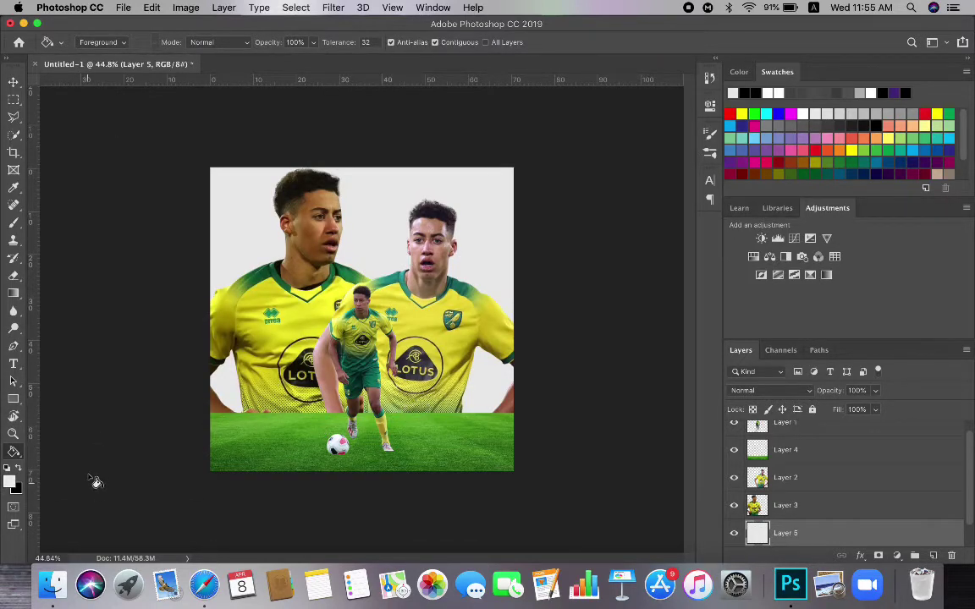
# Refill the new backdrop layer with a slightly darker neutral light grey
pyautogui.click(11, 481)
pyautogui.moveTo(26, 202); pyautogui.dragTo(5, 201)
pyautogui.press('Return')
pyautogui.click(343, 208)
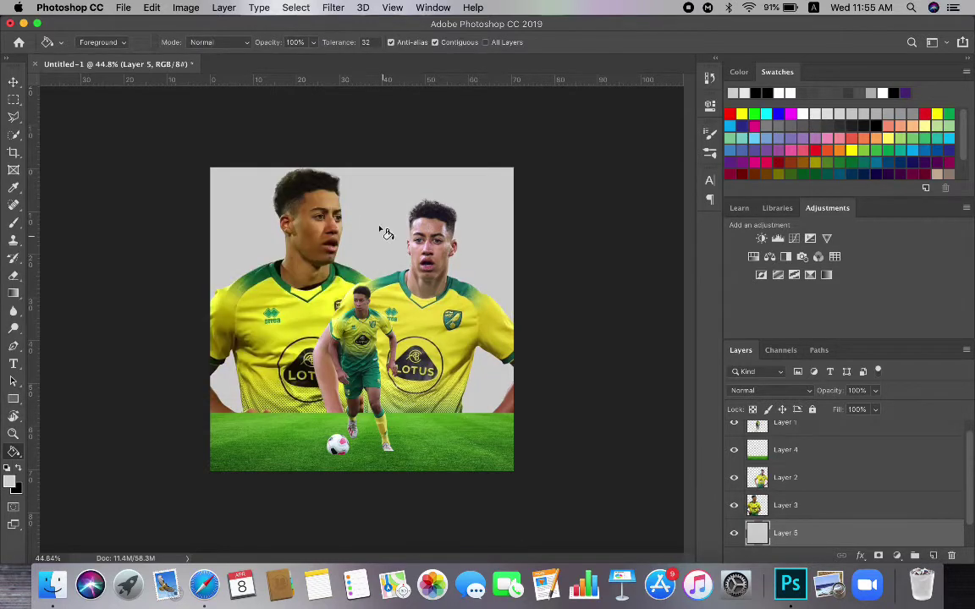
# Hide Layer 3 and Layer 2, and fully desaturate the grass on Layer 4 with Hue/Saturation
pyautogui.click(734, 506)
pyautogui.click(733, 477)
pyautogui.click(804, 457)
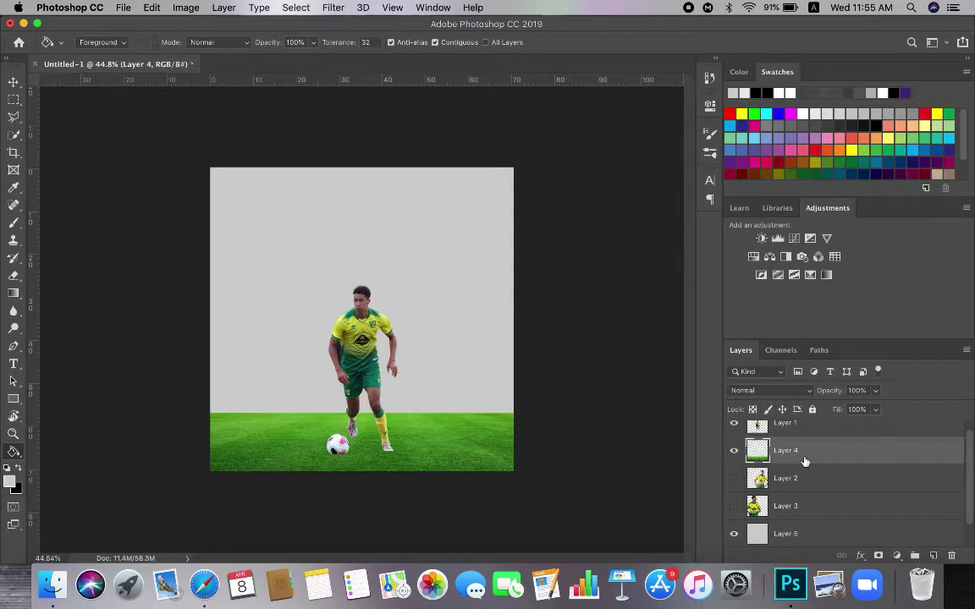
pyautogui.press('super+u')
pyautogui.press('super+space')
pyautogui.press('super+space')
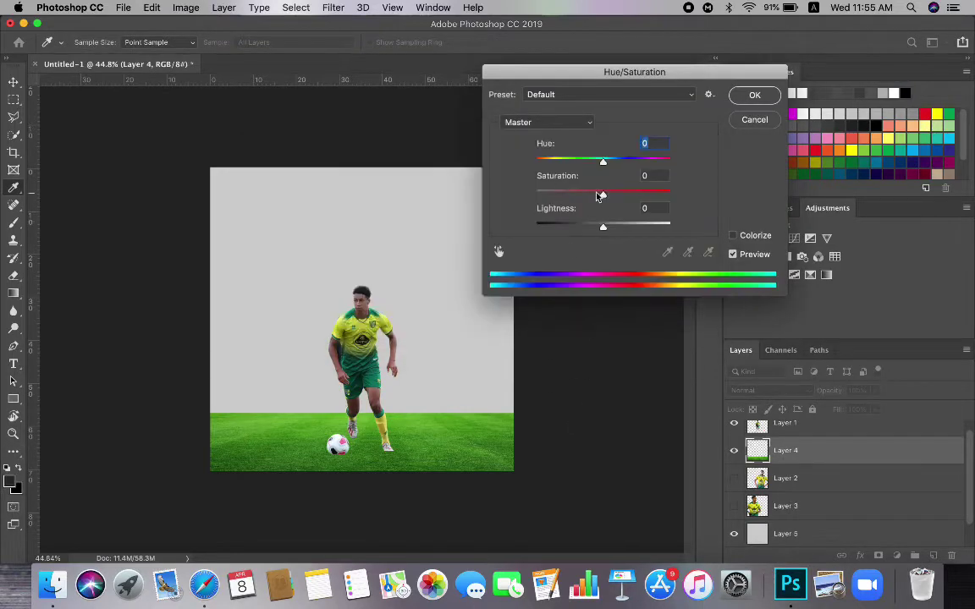
pyautogui.moveTo(601, 195); pyautogui.dragTo(431, 182)
pyautogui.click(750, 100)
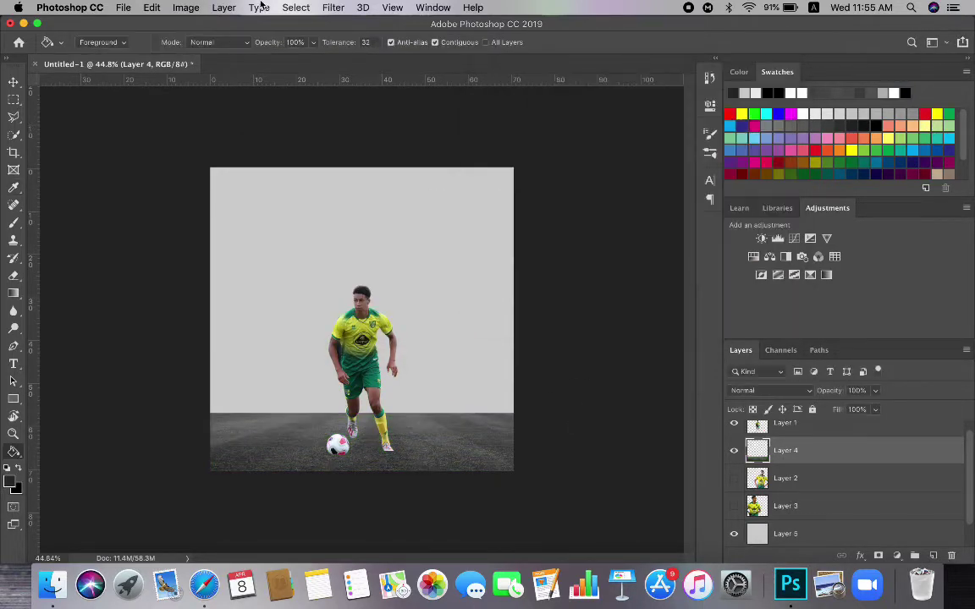
# Apply the Camera Raw filter to the grass layer with Exposure +1.80, Texture +58 and Clarity +14
pyautogui.click(334, 6)
pyautogui.click(359, 95)
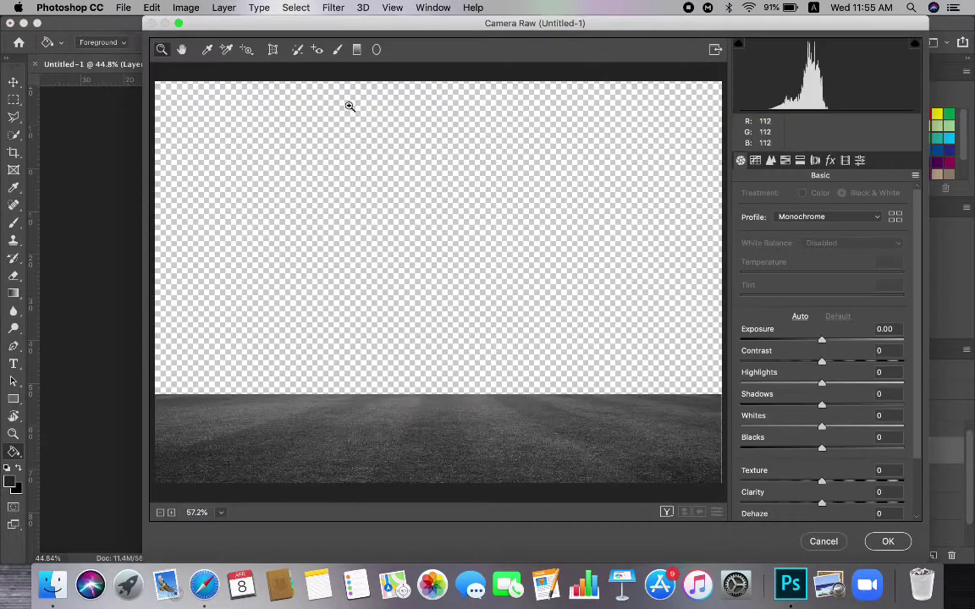
pyautogui.moveTo(829, 340); pyautogui.dragTo(844, 341)
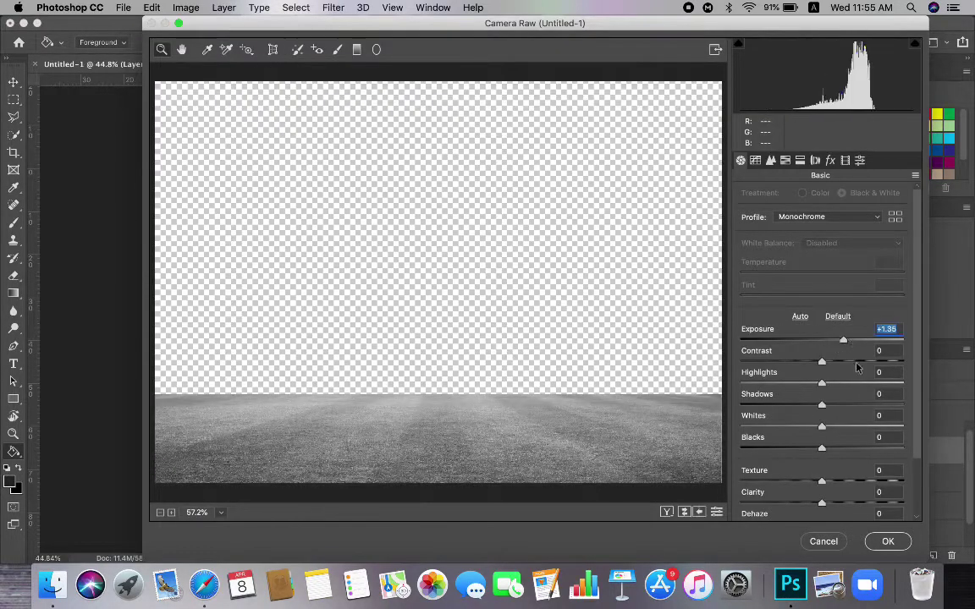
pyautogui.scroll(-1, 812, 398)
pyautogui.moveTo(822, 448); pyautogui.dragTo(870, 453)
pyautogui.press('Tab')
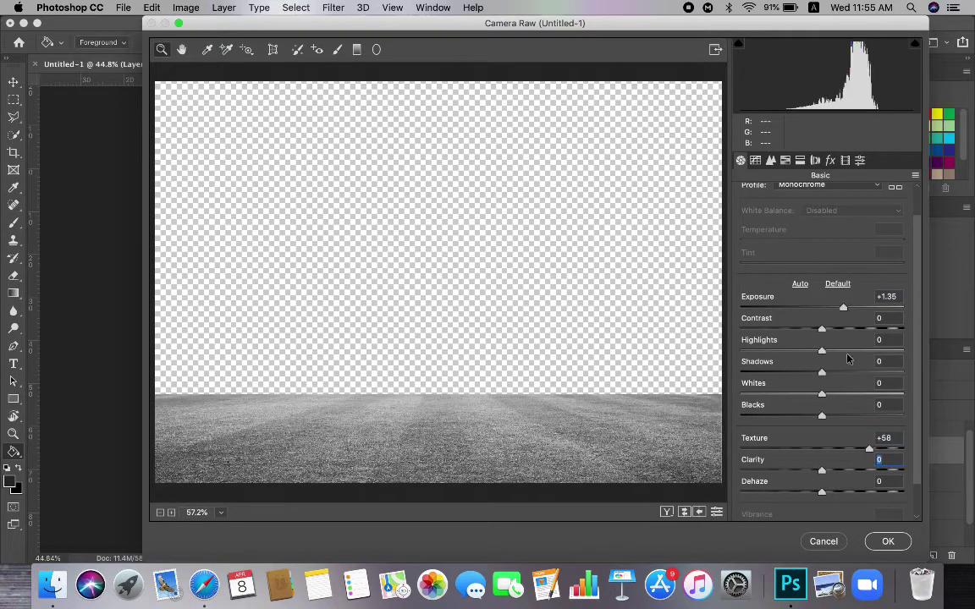
pyautogui.click(851, 312)
pyautogui.moveTo(822, 471); pyautogui.dragTo(834, 472)
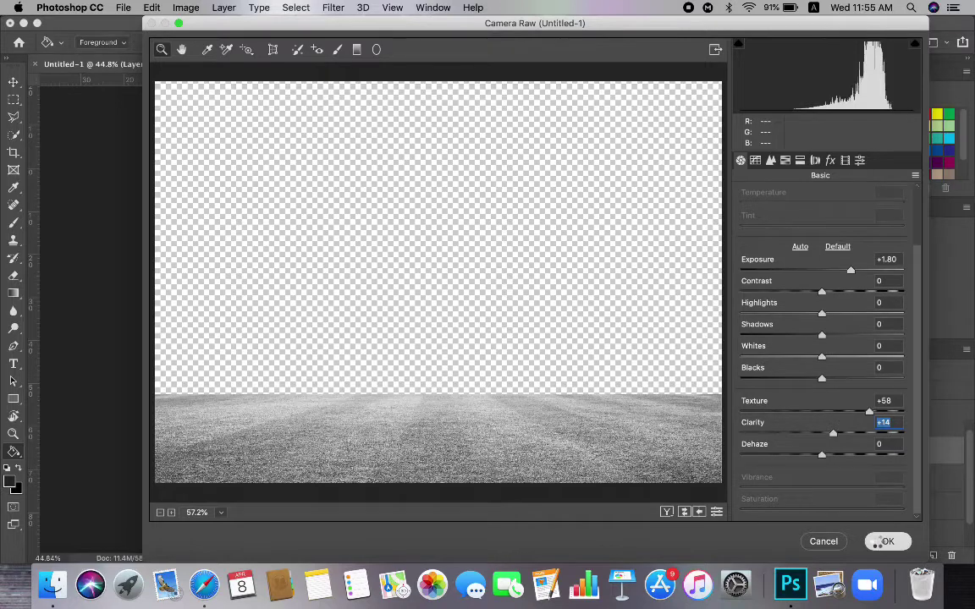
pyautogui.click(888, 541)
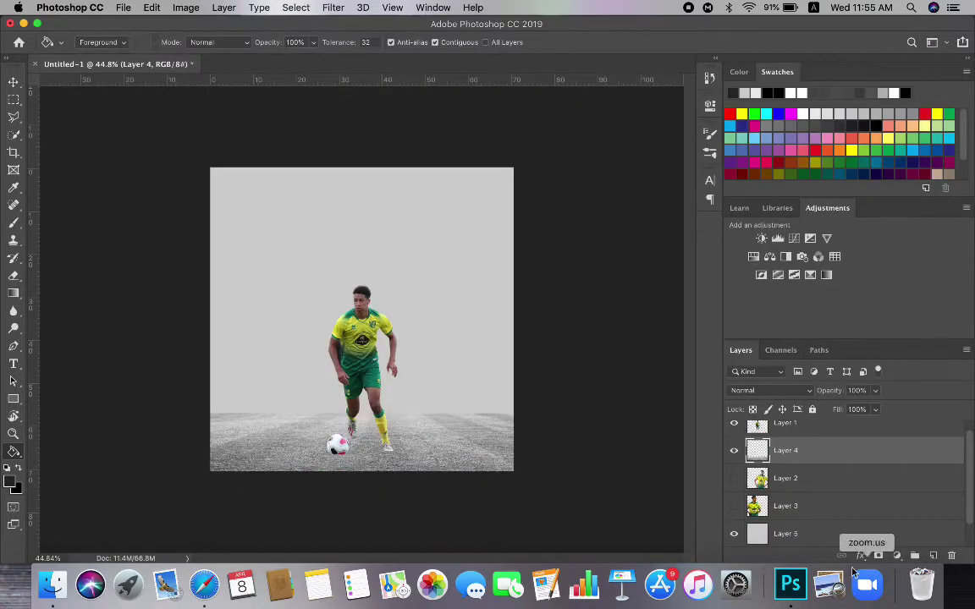
# Add a layer mask to Layer 4 and paint softly in black along the horizon to fade the ground into the backdrop
pyautogui.click(878, 556)
pyautogui.click(12, 225)
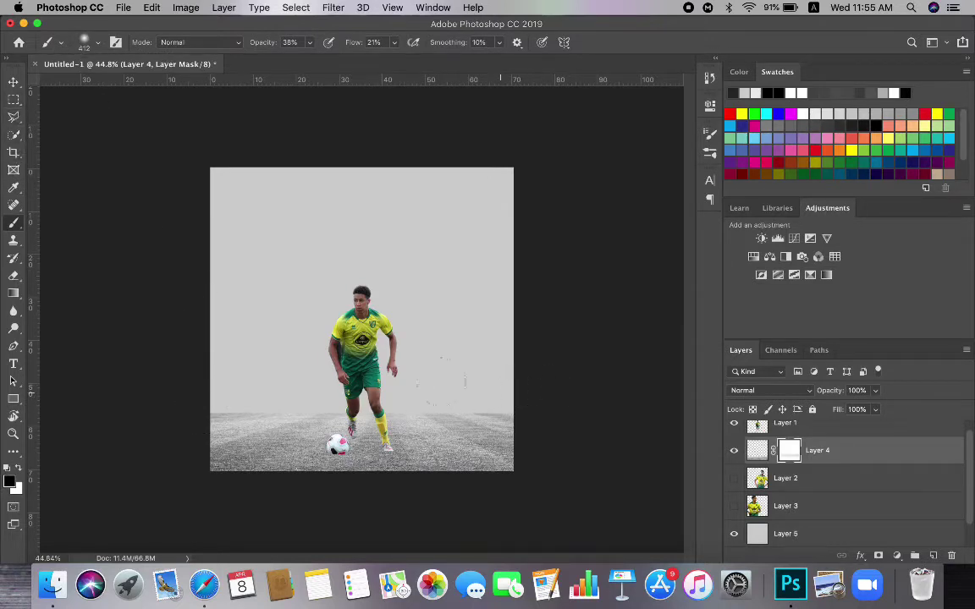
pyautogui.moveTo(399, 395)
pyautogui.mouseDown()
pyautogui.moveTo(538, 393)
pyautogui.moveTo(206, 398)
pyautogui.moveTo(400, 398)
pyautogui.mouseUp()
pyautogui.moveTo(504, 397)
pyautogui.mouseDown()
pyautogui.moveTo(206, 399)
pyautogui.moveTo(307, 398)
pyautogui.mouseUp()
pyautogui.moveTo(466, 386); pyautogui.dragTo(201, 396)
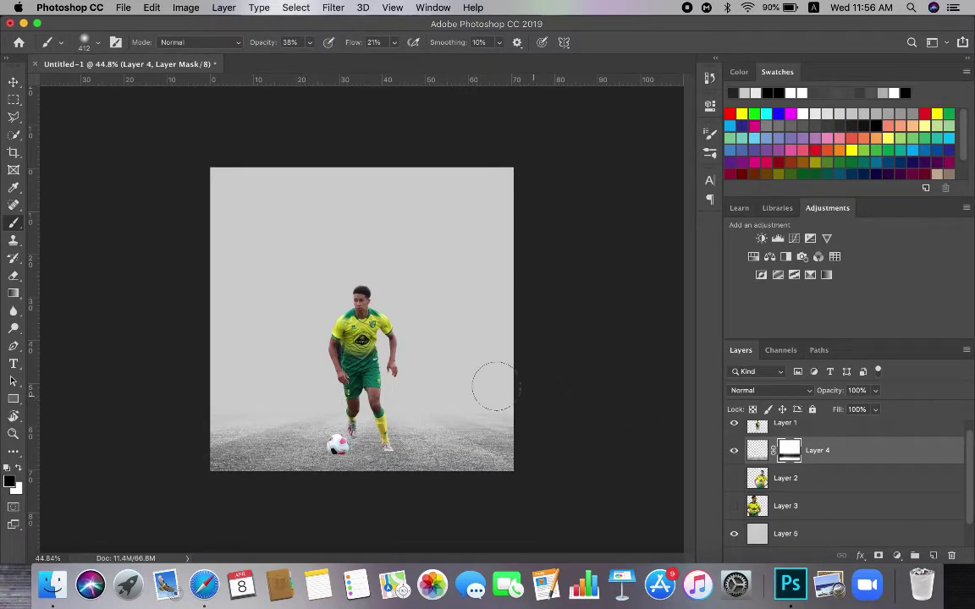
# Add a Hue/Saturation adjustment clipped to the running player's Layer 1 and set its Saturation to -100
pyautogui.scroll(-5, 495, 386)
pyautogui.scroll(4, 404, 361)
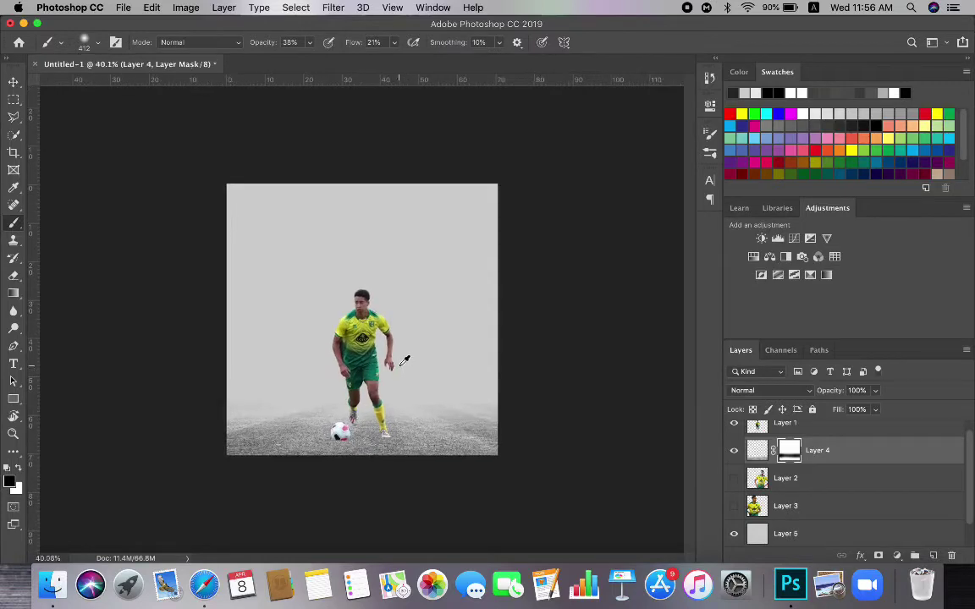
pyautogui.scroll(5, 404, 359)
pyautogui.scroll(-3, 405, 358)
pyautogui.scroll(1, 811, 480)
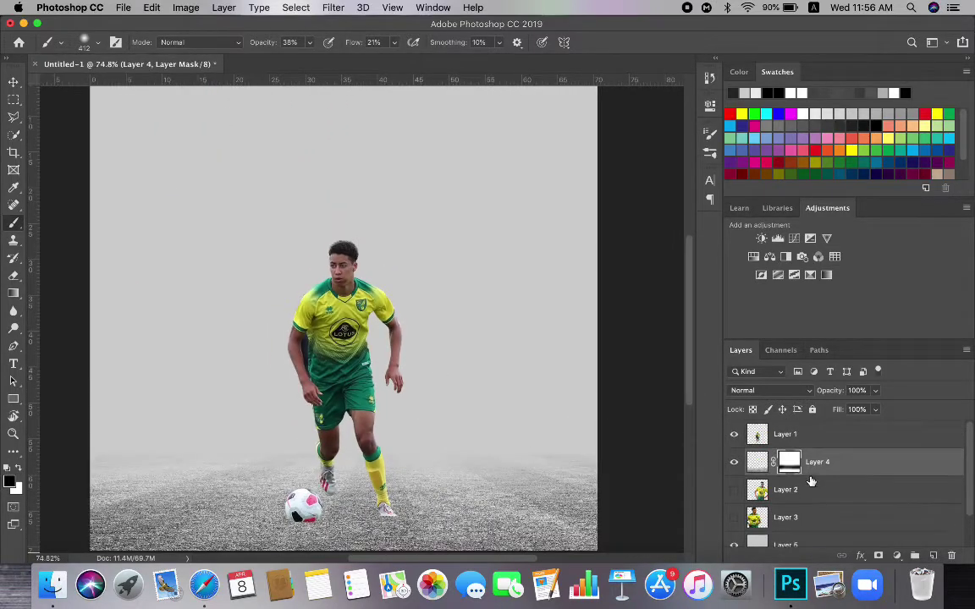
pyautogui.click(807, 444)
pyautogui.click(934, 556)
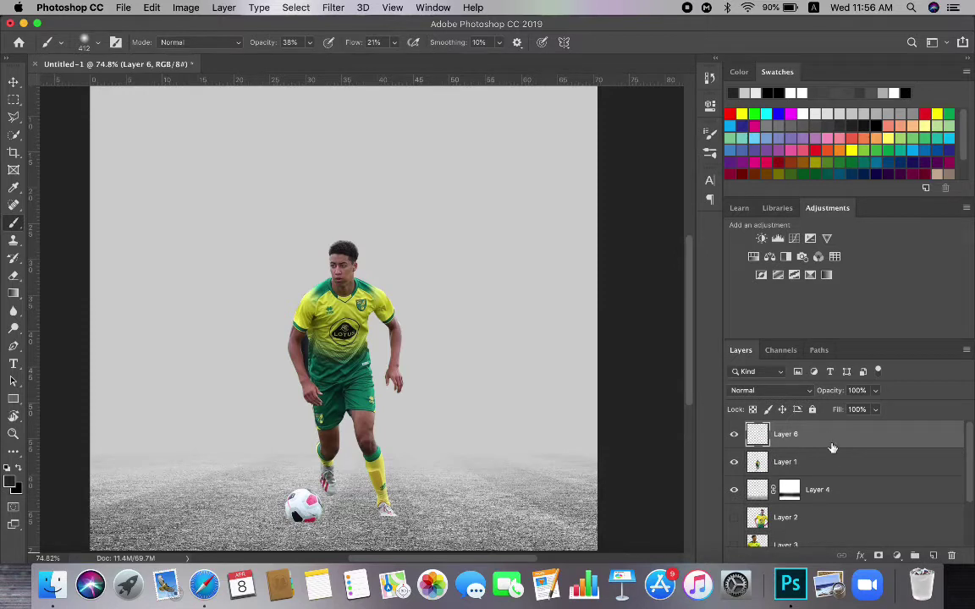
pyautogui.press('super+z')
pyautogui.click(768, 257)
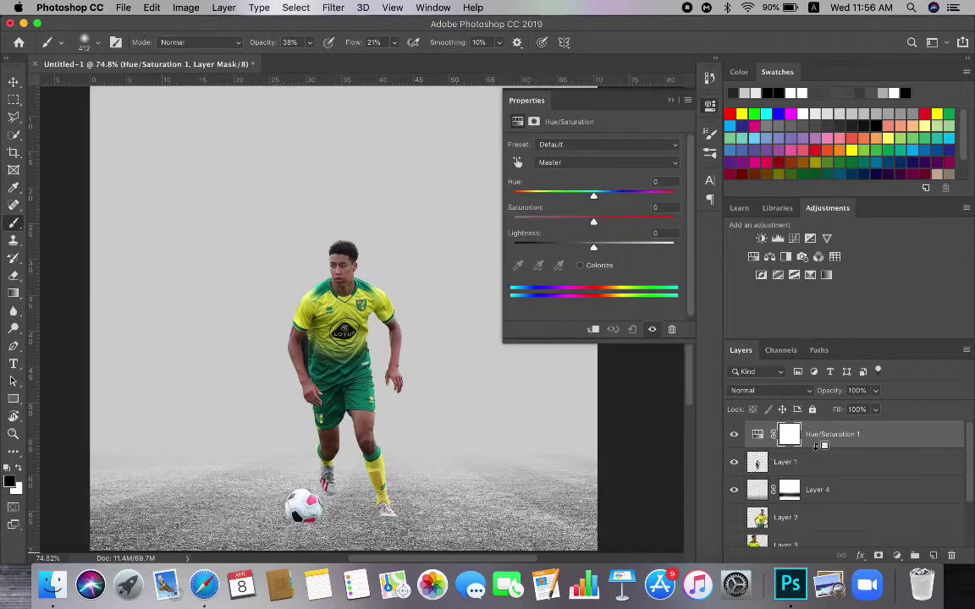
pyautogui.moveTo(596, 222); pyautogui.dragTo(512, 222)
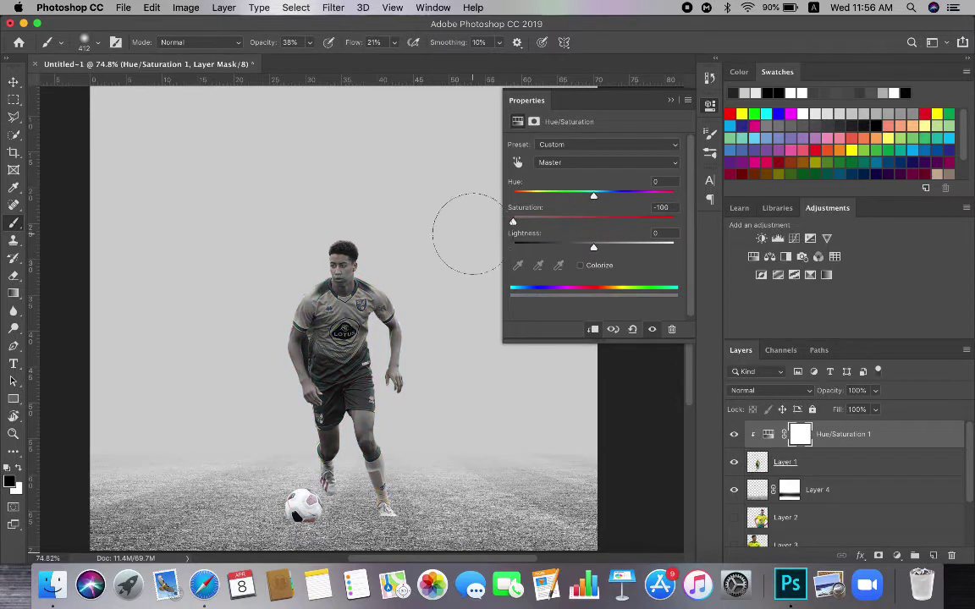
# Fill the Hue/Saturation adjustment's mask with black to hide its effect
pyautogui.click(7, 452)
pyautogui.click(259, 393)
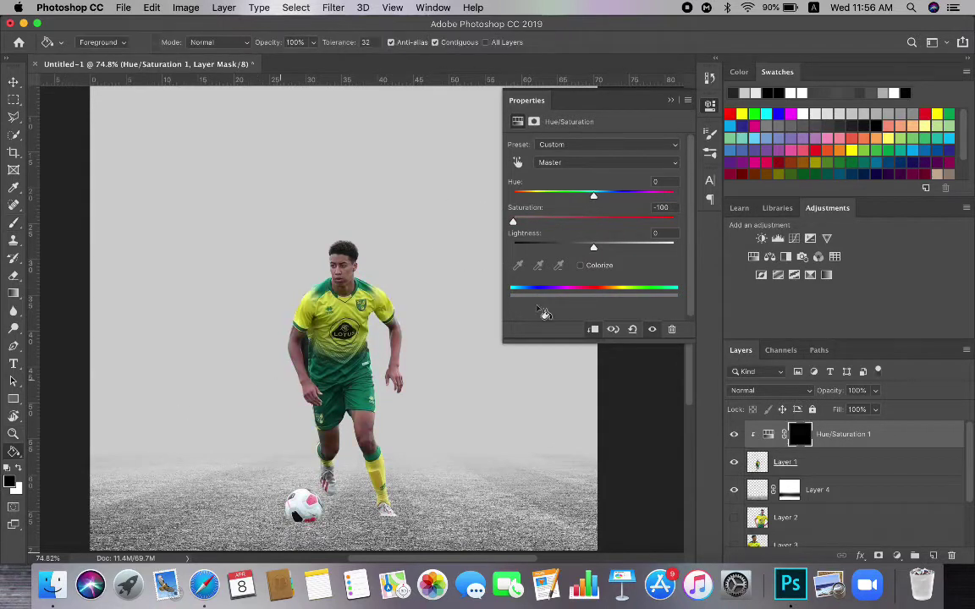
pyautogui.click(672, 99)
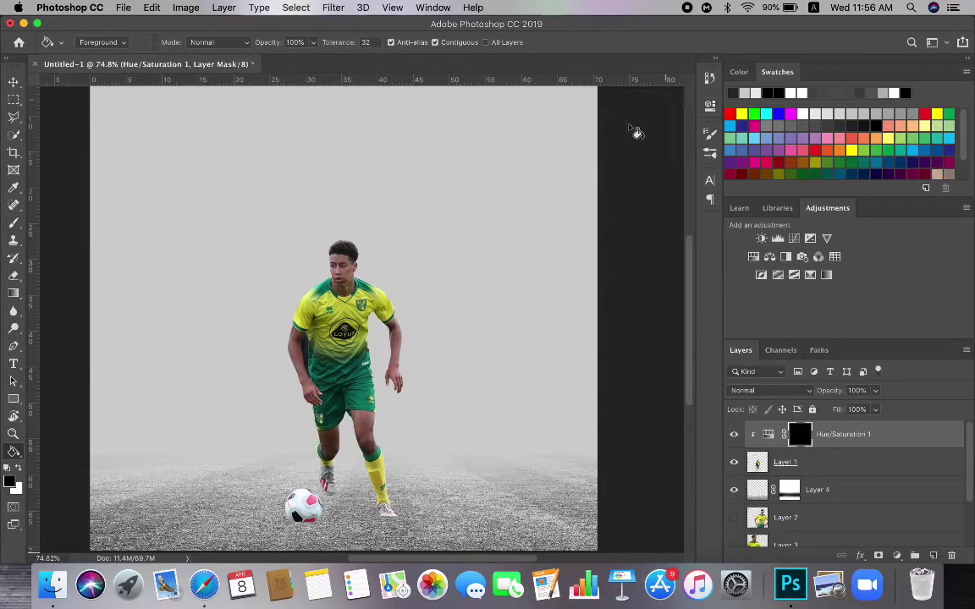
# Set the brush to 39 px size, 100% hardness, 100% opacity and 100% flow
pyautogui.click(12, 222)
pyautogui.click(84, 42)
pyautogui.moveTo(85, 99); pyautogui.dragTo(114, 90)
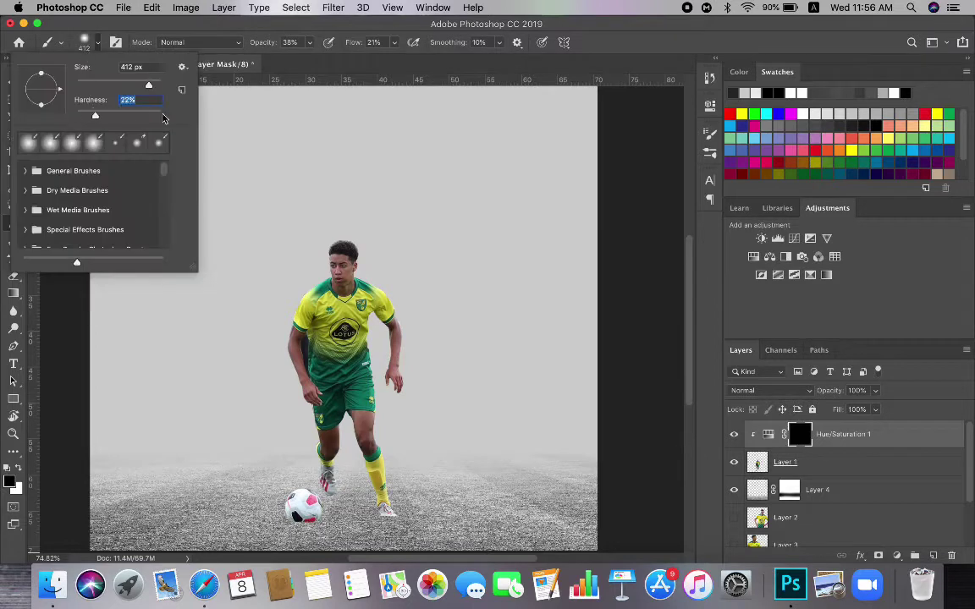
pyautogui.click(93, 86)
pyautogui.click(310, 42)
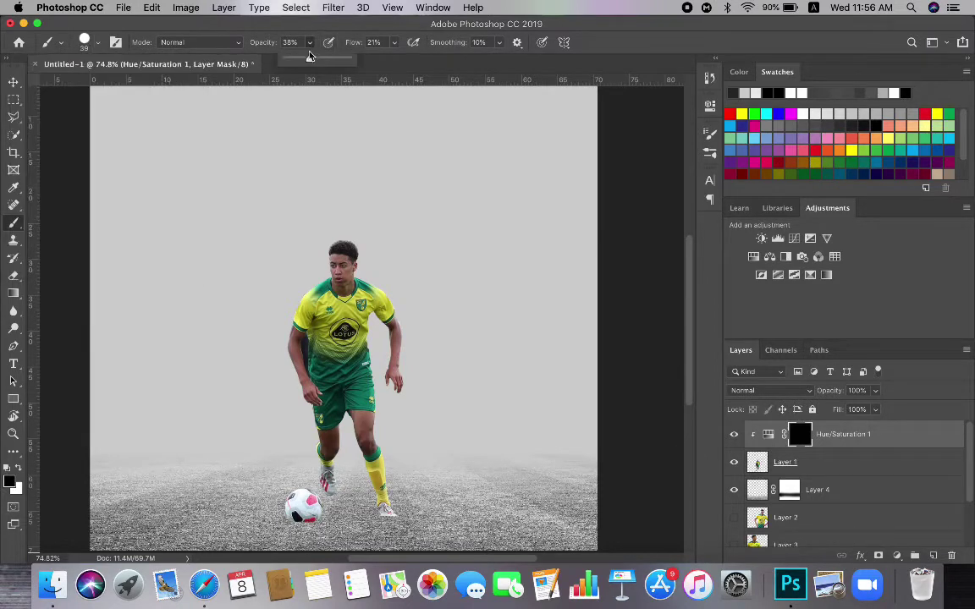
pyautogui.moveTo(309, 58)
pyautogui.mouseDown()
pyautogui.moveTo(405, 44)
pyautogui.moveTo(458, 60)
pyautogui.mouseUp()
pyautogui.click(394, 44)
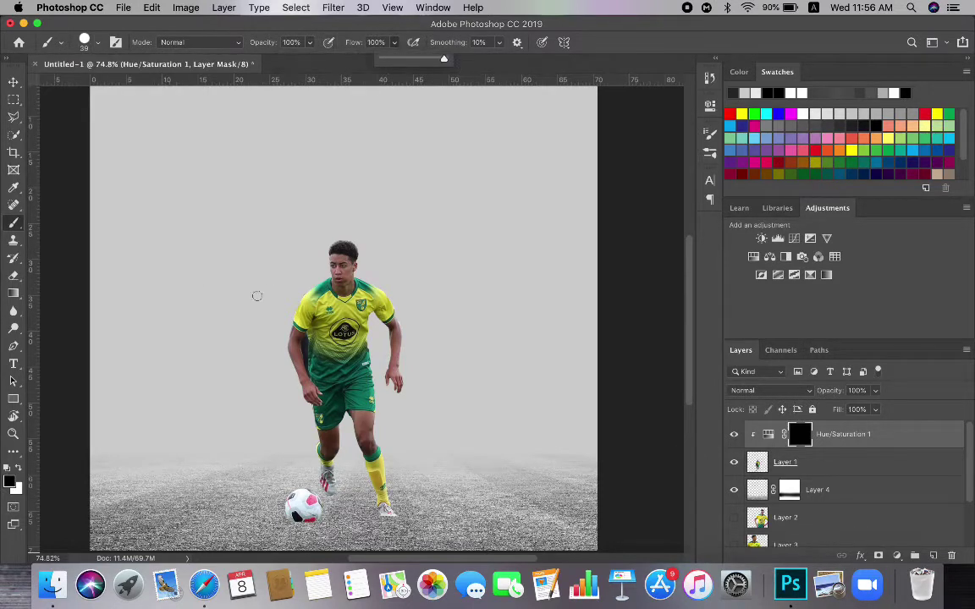
# Paint white on the Hue/Saturation mask over the player's hair, upper face and cheek to make them greyscale
pyautogui.scroll(6, 317, 297)
pyautogui.scroll(4, 383, 279)
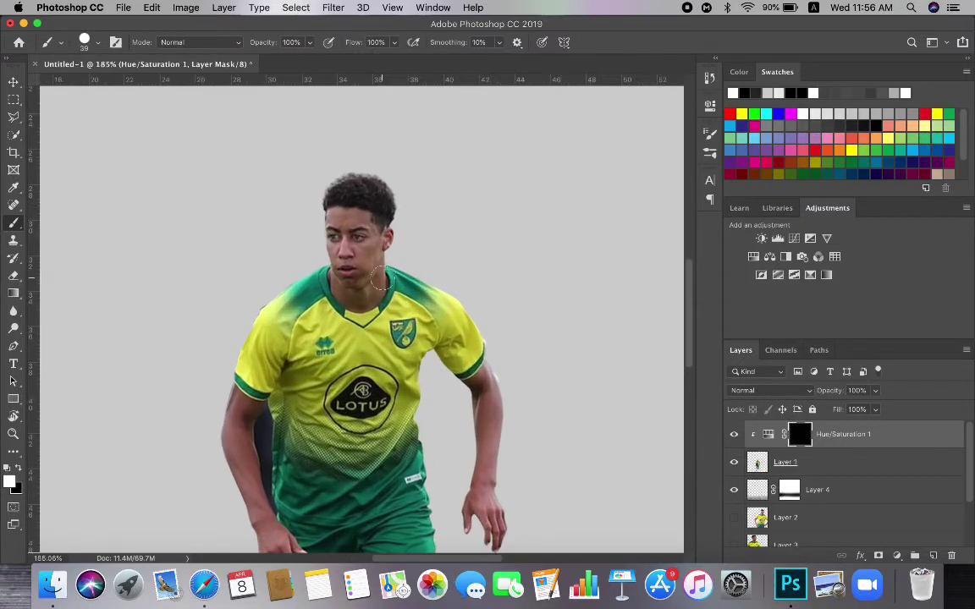
pyautogui.moveTo(339, 272)
pyautogui.mouseDown()
pyautogui.moveTo(313, 203)
pyautogui.moveTo(377, 267)
pyautogui.moveTo(362, 359)
pyautogui.mouseUp()
pyautogui.scroll(1, 378, 270)
pyautogui.scroll(5, 379, 269)
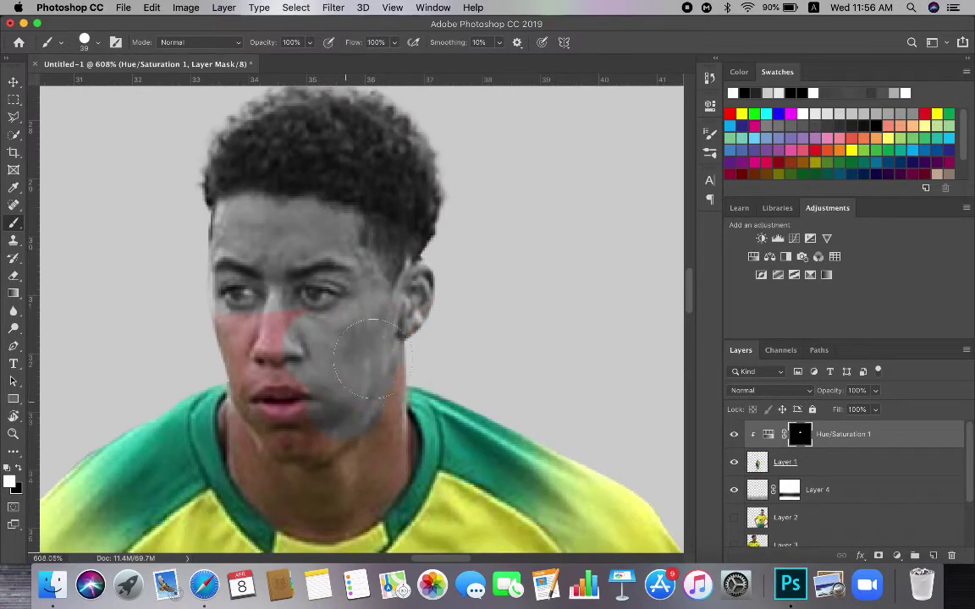
# Reduce the brush to 17 px and paint white on the mask over the rest of the face and the neck
pyautogui.click(90, 40)
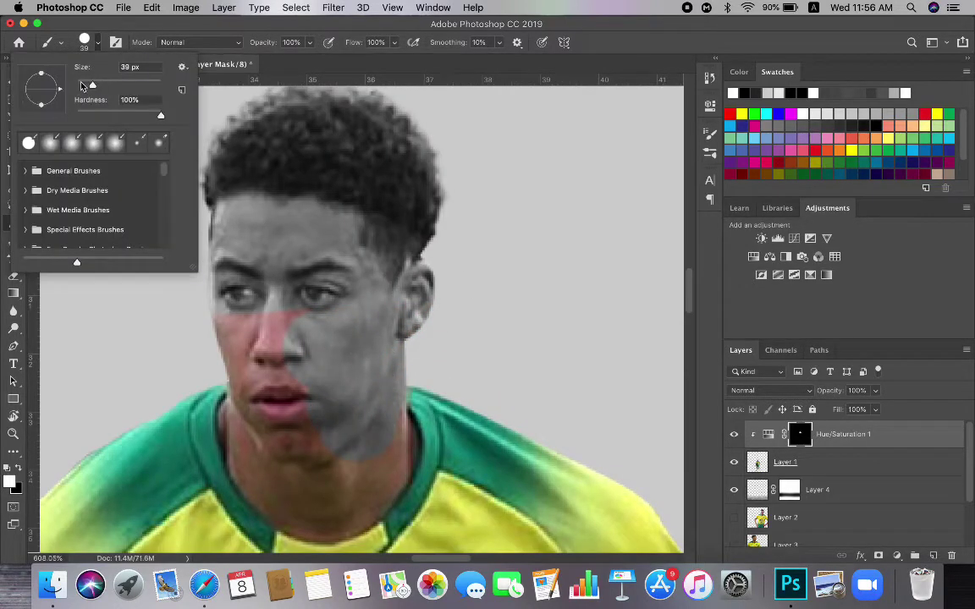
pyautogui.moveTo(94, 85); pyautogui.dragTo(84, 86)
pyautogui.moveTo(237, 289)
pyautogui.mouseDown()
pyautogui.moveTo(251, 371)
pyautogui.moveTo(243, 273)
pyautogui.moveTo(280, 393)
pyautogui.moveTo(260, 290)
pyautogui.moveTo(244, 302)
pyautogui.moveTo(288, 353)
pyautogui.moveTo(293, 375)
pyautogui.moveTo(308, 309)
pyautogui.moveTo(310, 398)
pyautogui.moveTo(284, 360)
pyautogui.moveTo(239, 354)
pyautogui.mouseUp()
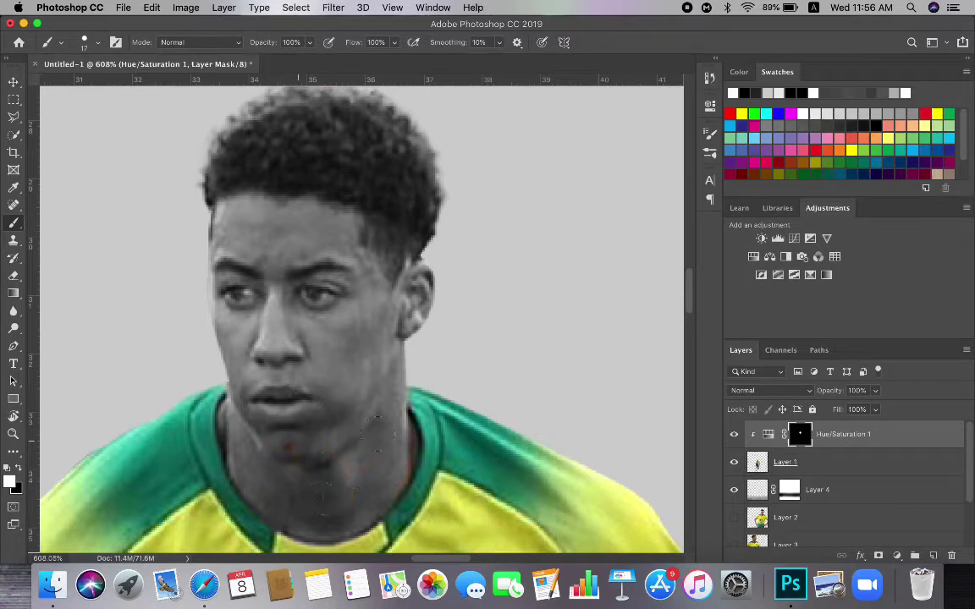
pyautogui.moveTo(400, 419)
pyautogui.mouseDown()
pyautogui.moveTo(402, 450)
pyautogui.moveTo(378, 492)
pyautogui.mouseUp()
# Paint white on the mask over the player's right arm, from the forearm up to the sleeve's edge
pyautogui.scroll(-15, 372, 410)
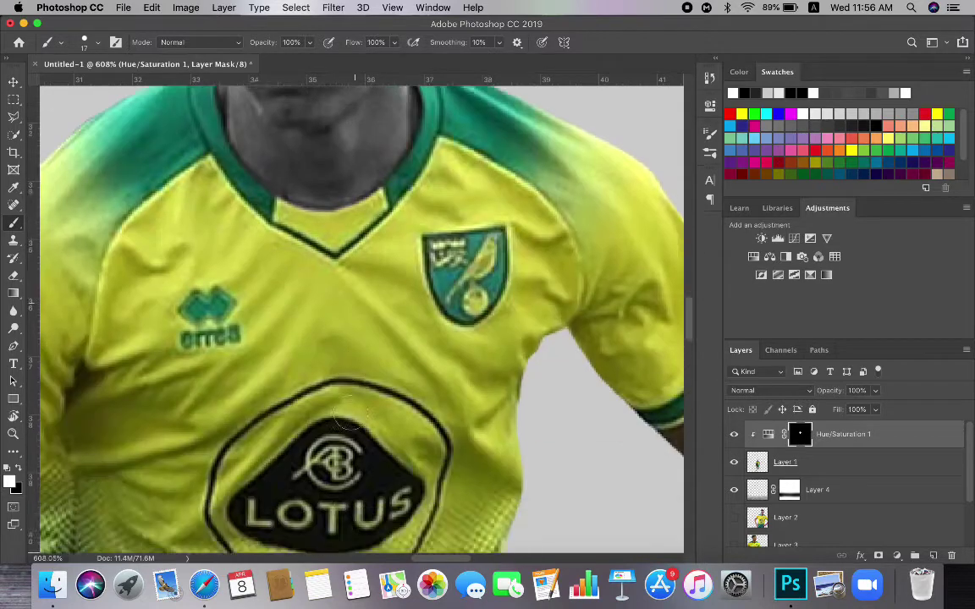
pyautogui.hscroll(-10, 322, 377)
pyautogui.scroll(-5, 325, 389)
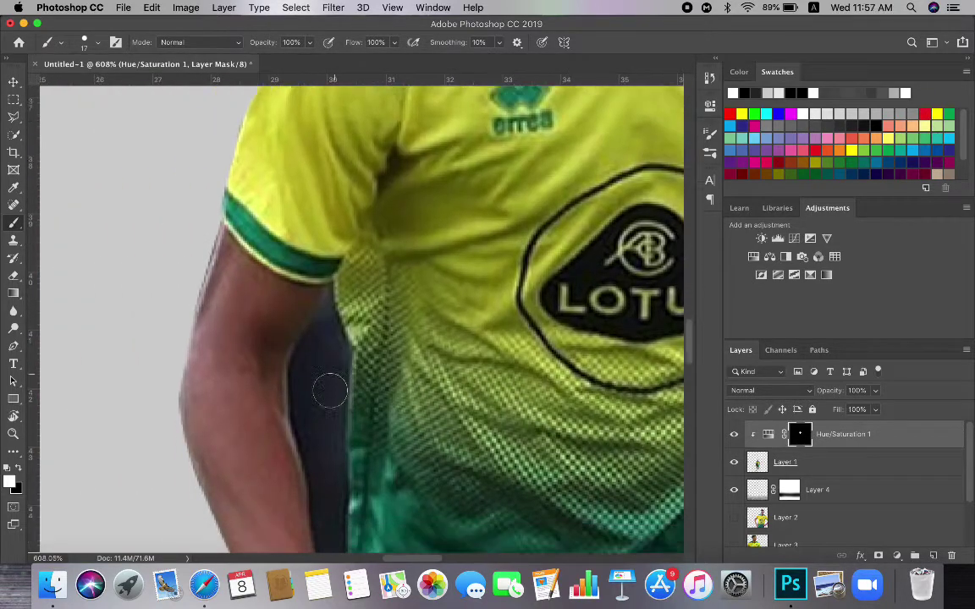
pyautogui.scroll(-3, 320, 385)
pyautogui.moveTo(279, 393)
pyautogui.mouseDown()
pyautogui.moveTo(284, 363)
pyautogui.moveTo(243, 409)
pyautogui.moveTo(296, 310)
pyautogui.moveTo(246, 348)
pyautogui.moveTo(240, 382)
pyautogui.moveTo(308, 265)
pyautogui.moveTo(216, 328)
pyautogui.moveTo(211, 343)
pyautogui.moveTo(234, 332)
pyautogui.moveTo(277, 239)
pyautogui.moveTo(197, 303)
pyautogui.moveTo(196, 207)
pyautogui.moveTo(192, 262)
pyautogui.moveTo(244, 234)
pyautogui.moveTo(171, 233)
pyautogui.moveTo(245, 217)
pyautogui.moveTo(224, 234)
pyautogui.moveTo(284, 206)
pyautogui.moveTo(180, 164)
pyautogui.mouseUp()
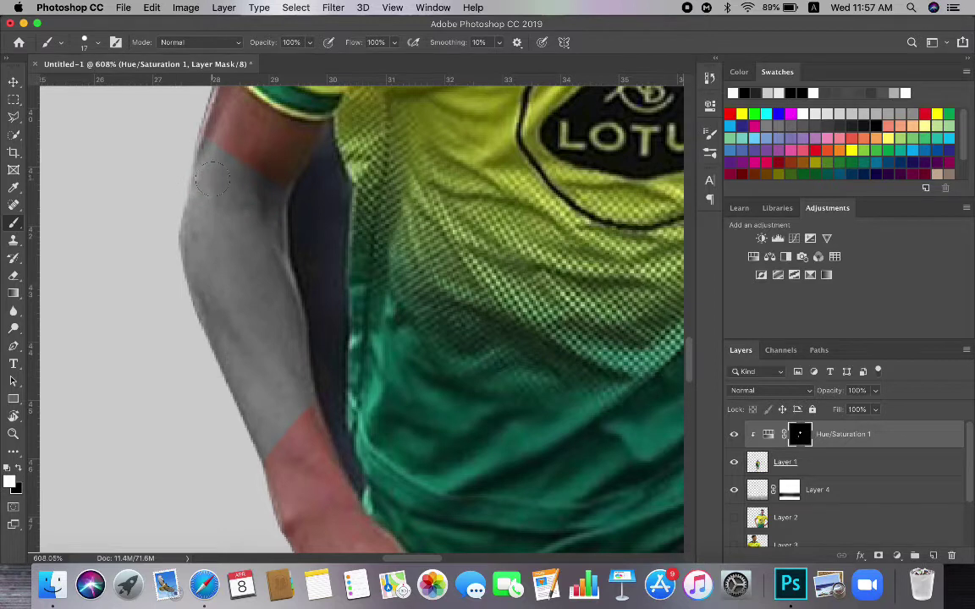
pyautogui.scroll(2, 212, 178)
pyautogui.moveTo(211, 121)
pyautogui.mouseDown()
pyautogui.moveTo(236, 153)
pyautogui.moveTo(210, 149)
pyautogui.mouseUp()
pyautogui.scroll(4, 288, 212)
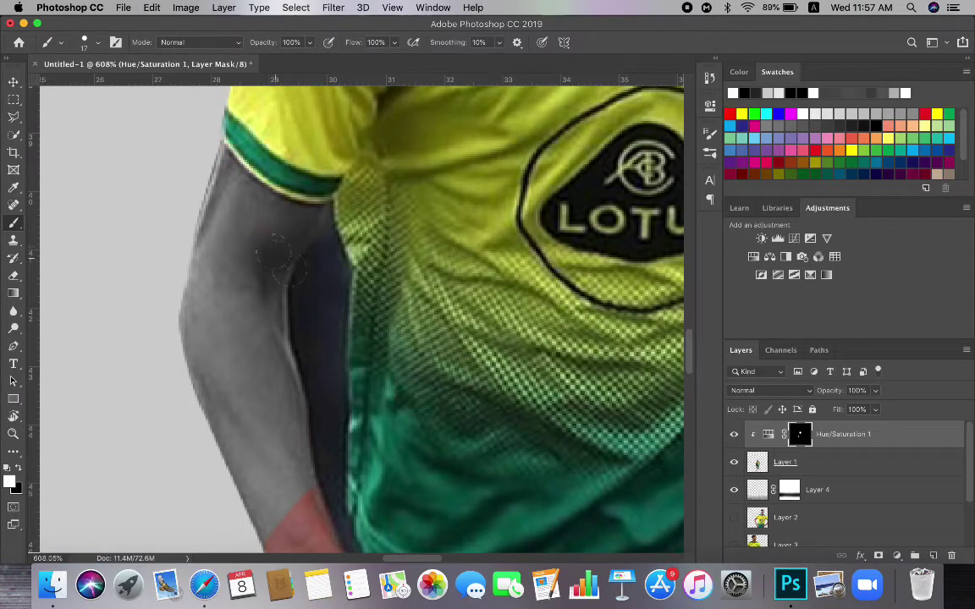
# Paint white on the Hue/Saturation mask over the player's right wrist and the back of the right hand
pyautogui.scroll(-10, 254, 283)
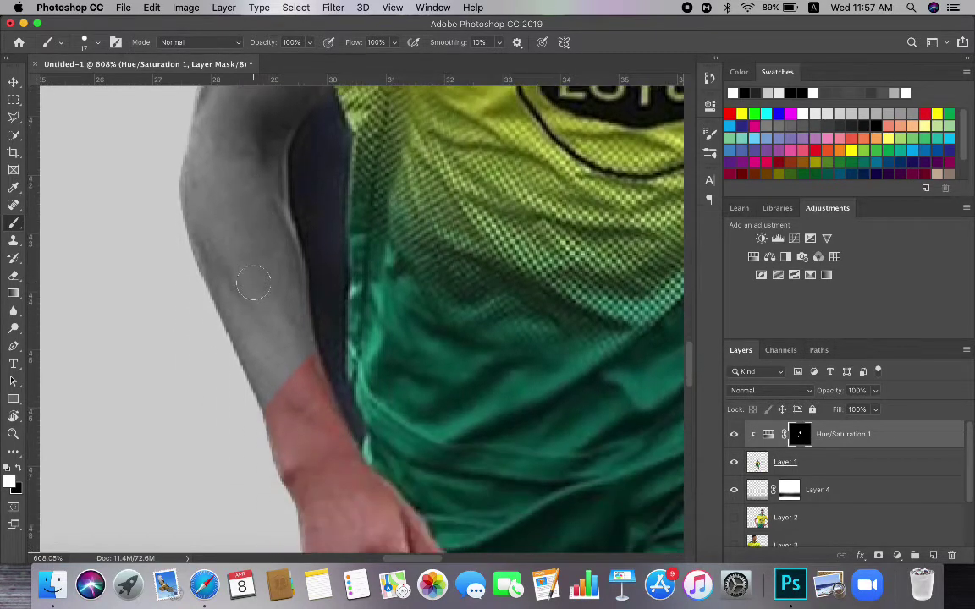
pyautogui.moveTo(306, 375)
pyautogui.mouseDown()
pyautogui.moveTo(266, 439)
pyautogui.moveTo(288, 347)
pyautogui.moveTo(276, 401)
pyautogui.mouseUp()
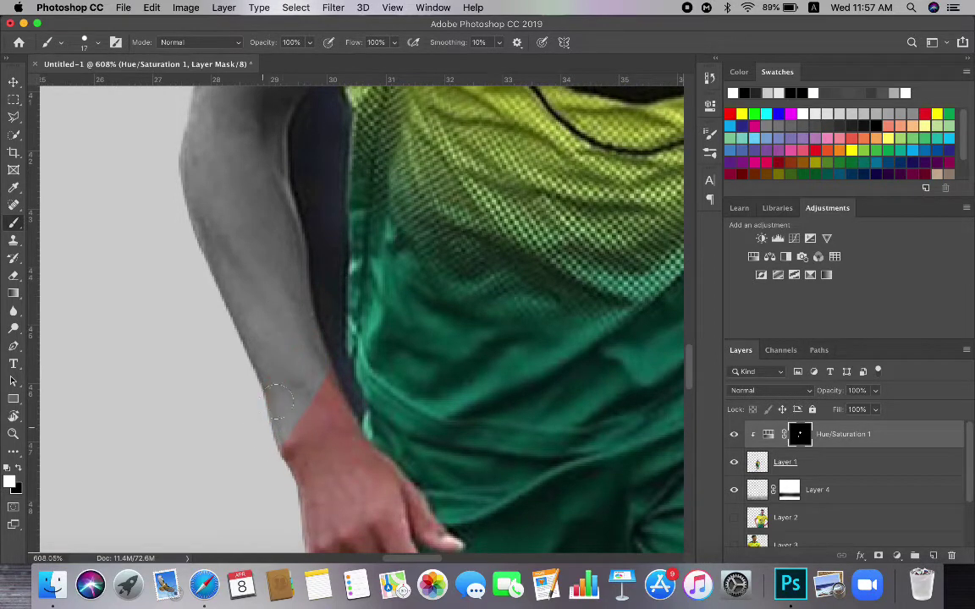
pyautogui.moveTo(322, 374)
pyautogui.mouseDown()
pyautogui.moveTo(297, 400)
pyautogui.moveTo(312, 430)
pyautogui.moveTo(288, 427)
pyautogui.moveTo(271, 449)
pyautogui.mouseUp()
pyautogui.scroll(-10, 305, 385)
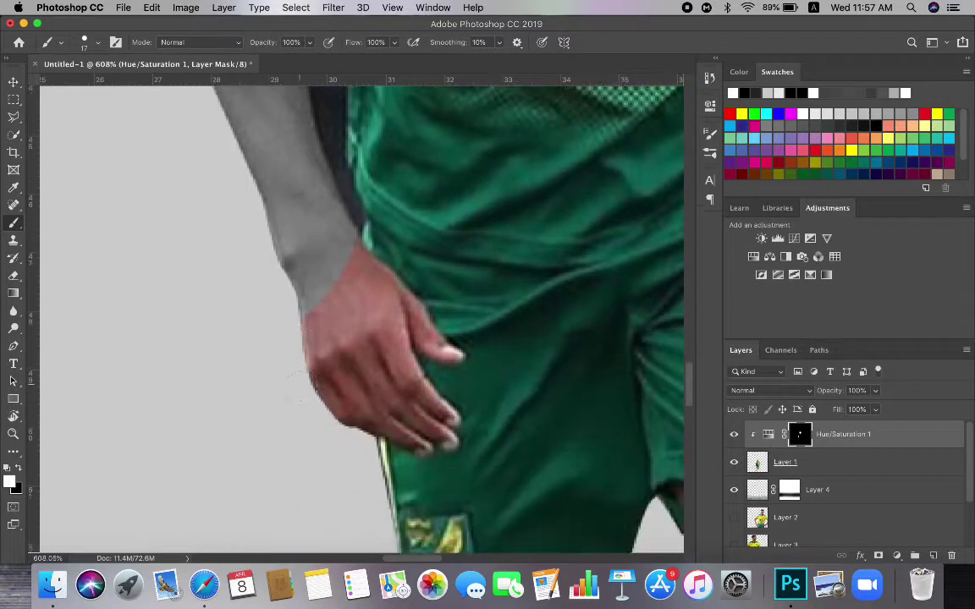
pyautogui.scroll(-2, 299, 381)
pyautogui.moveTo(349, 224)
pyautogui.mouseDown()
pyautogui.moveTo(361, 336)
pyautogui.moveTo(352, 457)
pyautogui.mouseUp()
pyautogui.moveTo(333, 301); pyautogui.dragTo(323, 430)
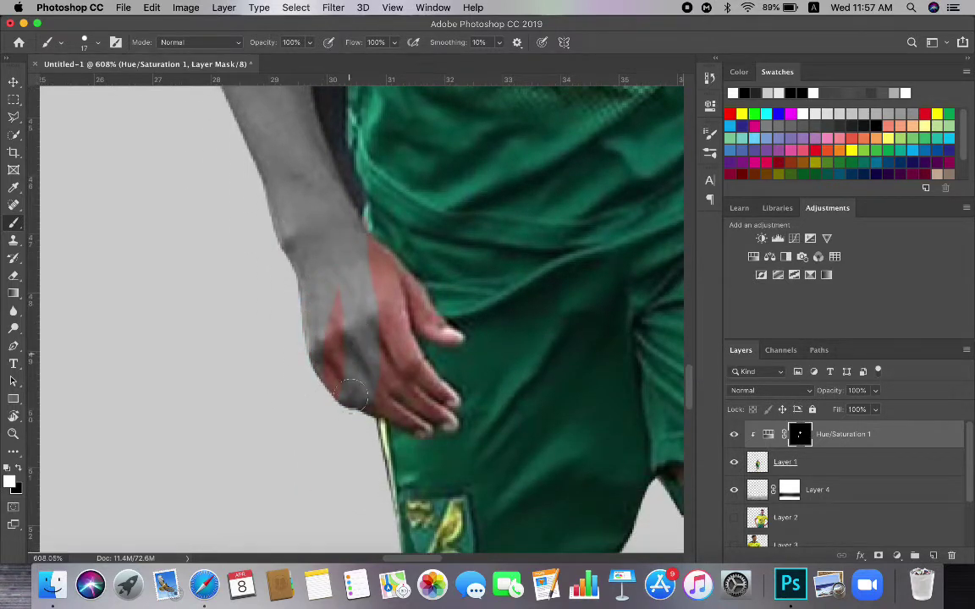
pyautogui.moveTo(337, 296); pyautogui.dragTo(324, 383)
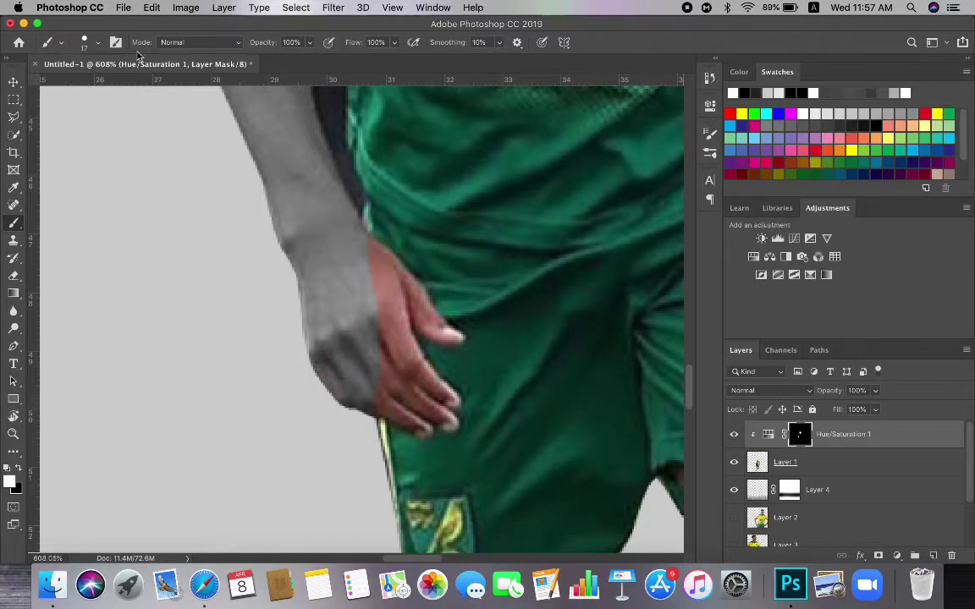
# Reduce the brush to 9 px and paint white on the mask over the right hand's fingers, thumb and remaining coloured skin
pyautogui.click(90, 43)
pyautogui.moveTo(80, 84); pyautogui.dragTo(79, 85)
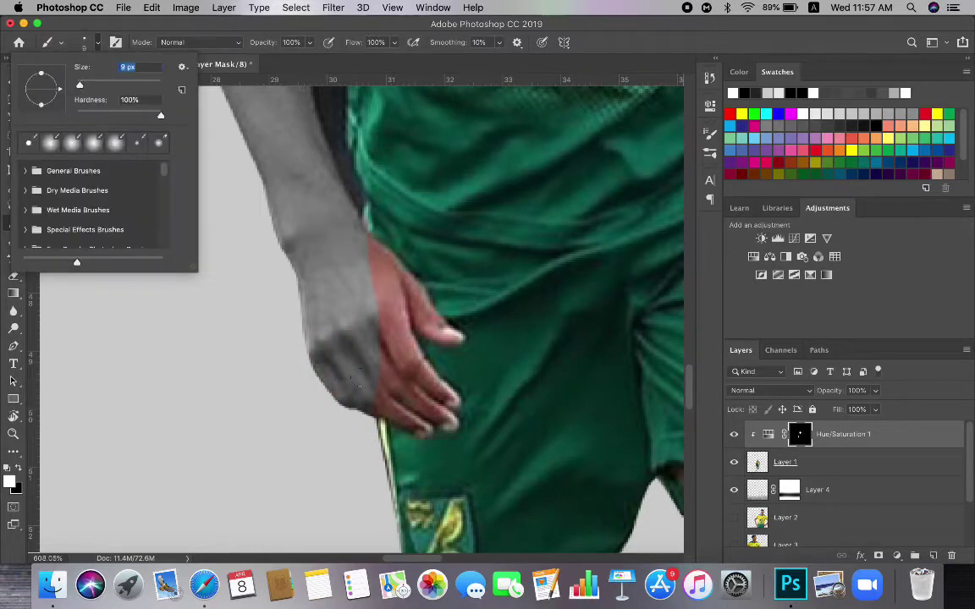
pyautogui.moveTo(377, 406); pyautogui.dragTo(403, 416)
pyautogui.press('super+z')
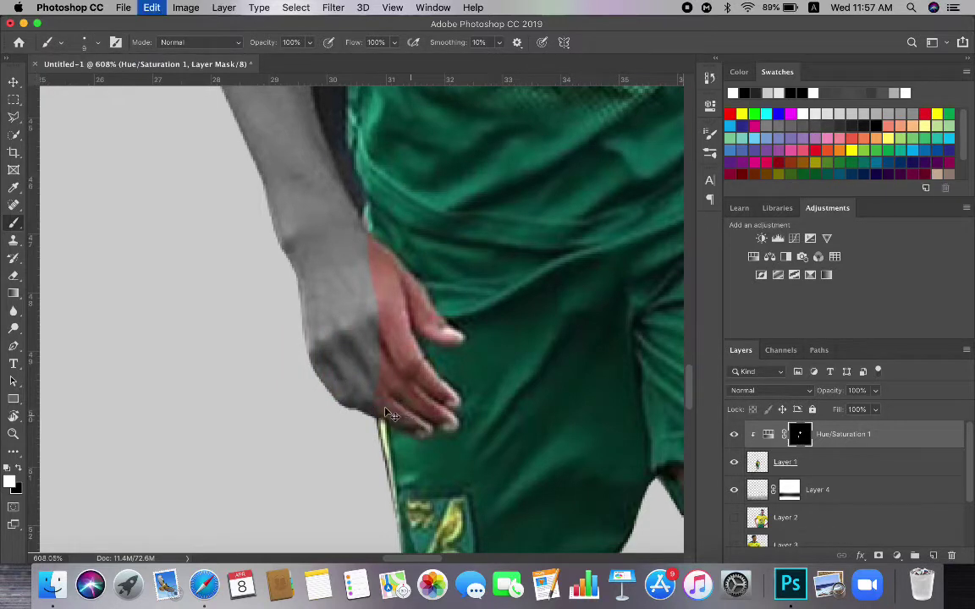
pyautogui.moveTo(385, 397); pyautogui.dragTo(444, 423)
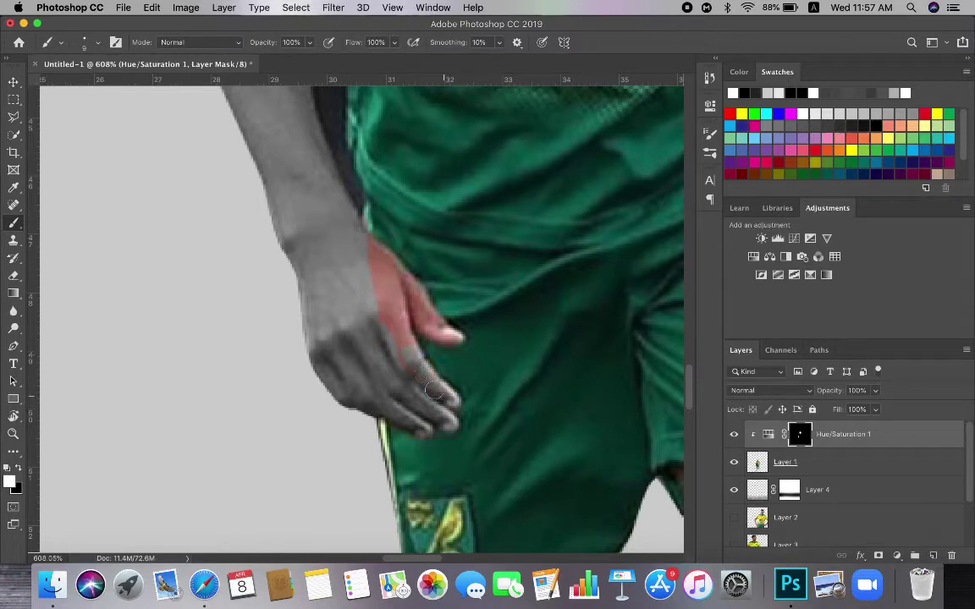
pyautogui.moveTo(400, 285); pyautogui.dragTo(403, 317)
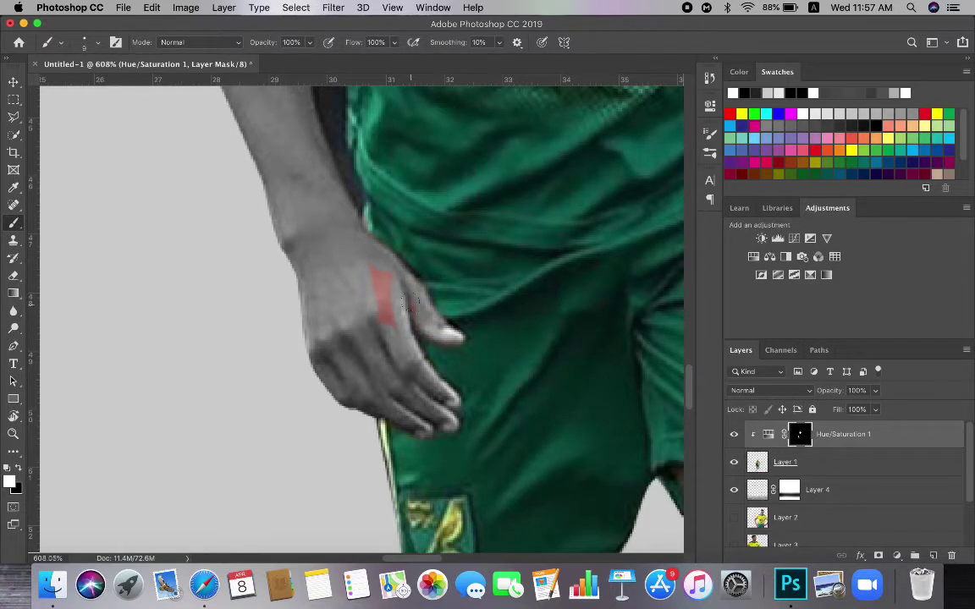
pyautogui.moveTo(382, 280); pyautogui.dragTo(385, 278)
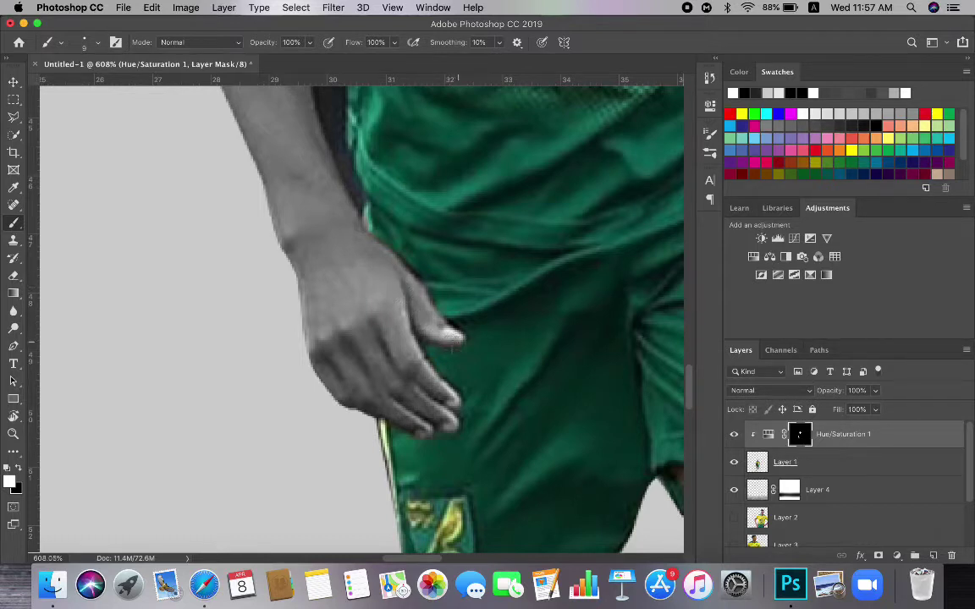
pyautogui.press('x')
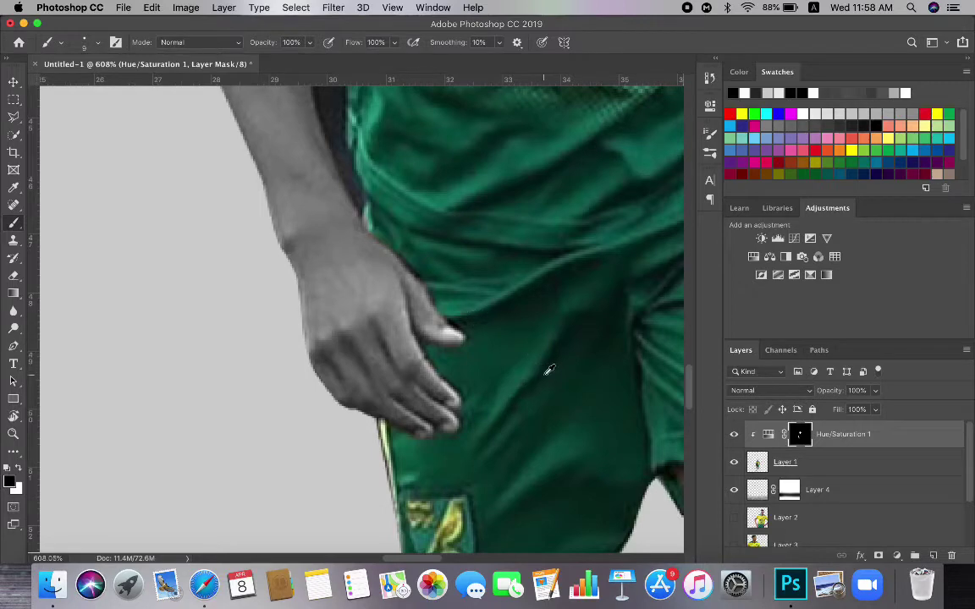
pyautogui.press('super+0')
pyautogui.hscroll(4, 624, 385)
pyautogui.scroll(5, 607, 335)
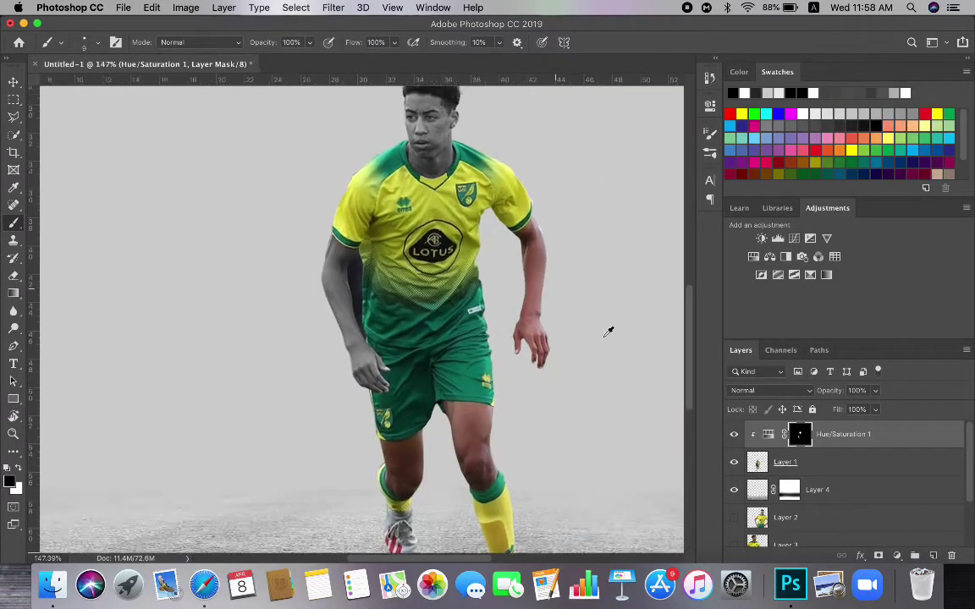
pyautogui.scroll(13, 520, 313)
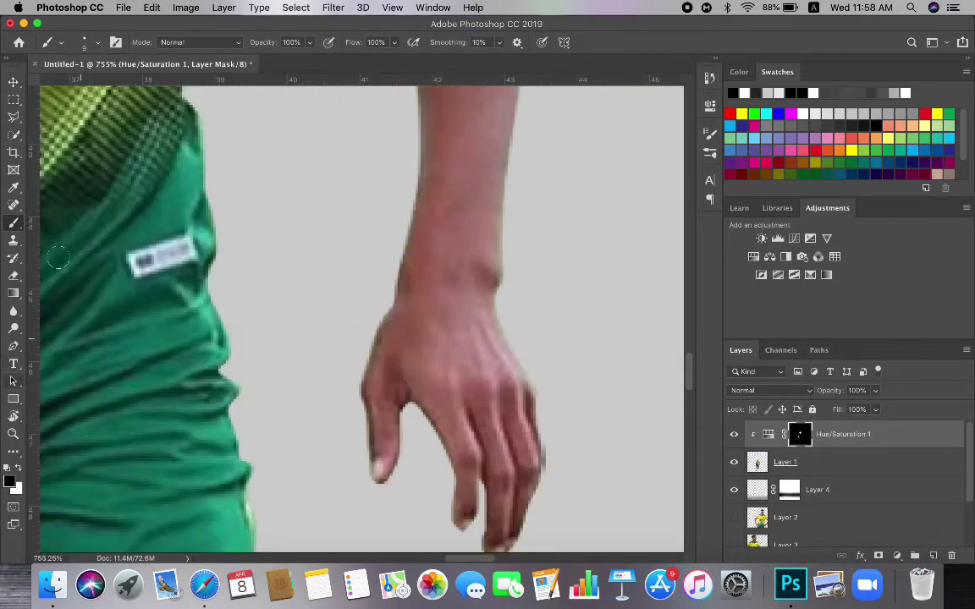
pyautogui.click(100, 42)
pyautogui.click(128, 67)
pyautogui.scroll(-4, 387, 277)
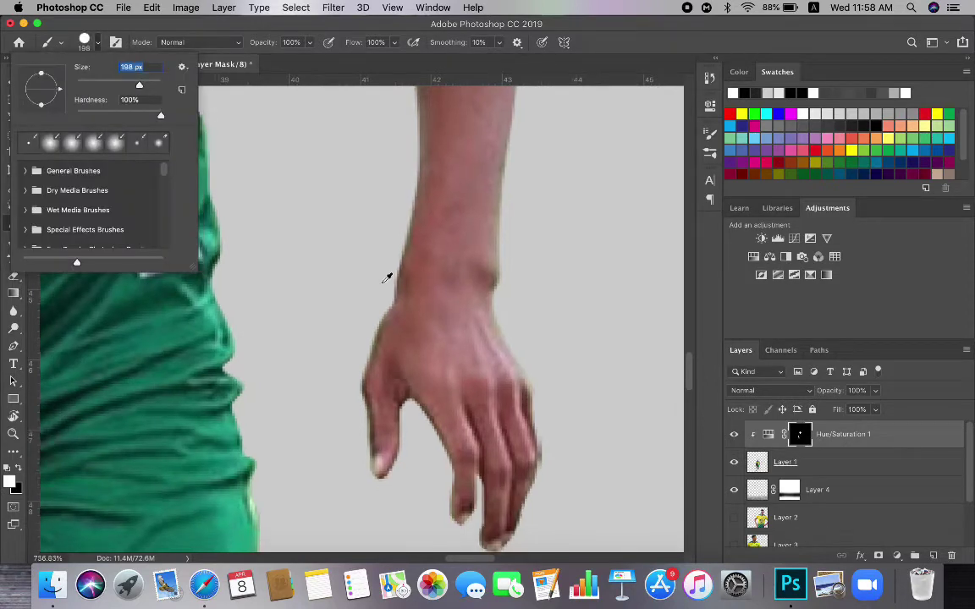
pyautogui.click(429, 319)
pyautogui.press('super+z')
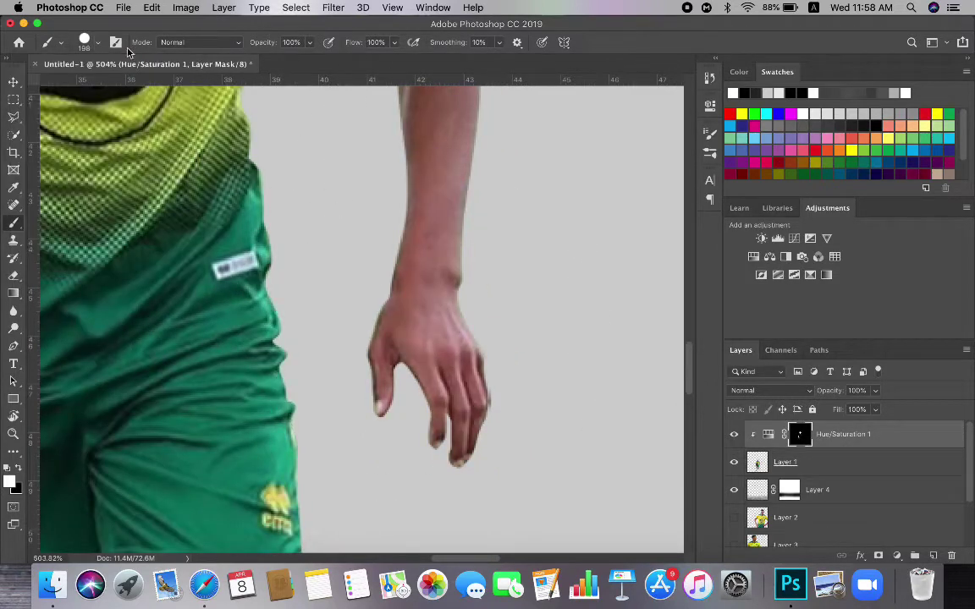
# Set the brush to 153 px and paint white on the mask over the player's left hand and forearm
pyautogui.click(98, 42)
pyautogui.moveTo(131, 87); pyautogui.dragTo(126, 87)
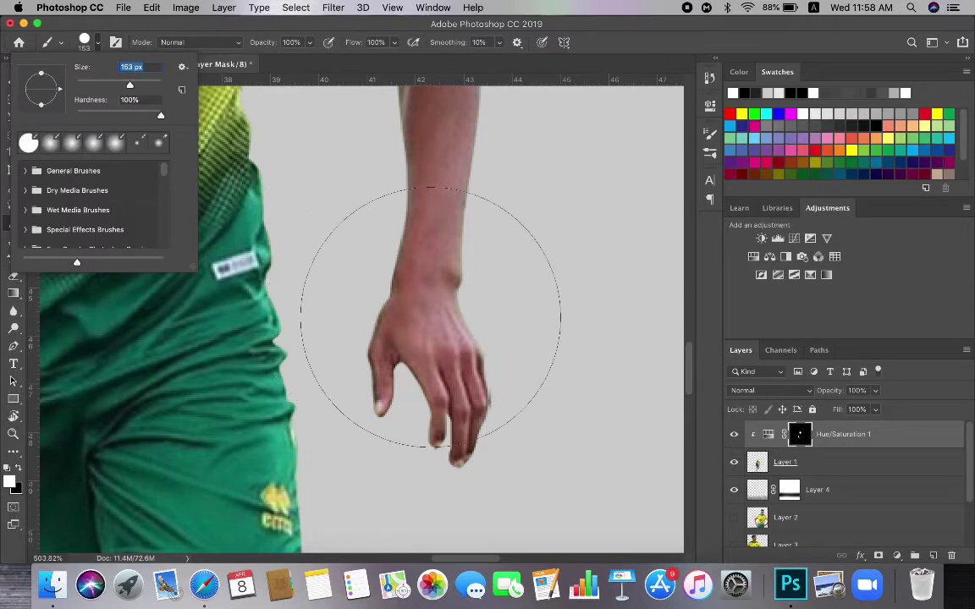
pyautogui.click(431, 316)
pyautogui.scroll(4, 467, 355)
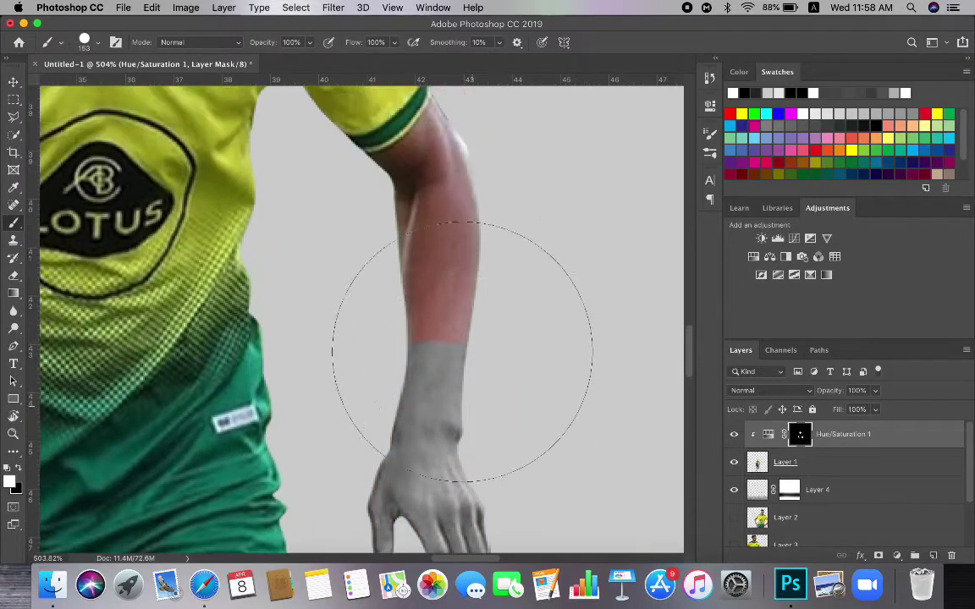
pyautogui.moveTo(461, 381)
pyautogui.mouseDown()
pyautogui.moveTo(455, 322)
pyautogui.moveTo(460, 275)
pyautogui.mouseUp()
# Reduce the brush to 33 px and paint white on the mask over the left upper arm up to the sleeve's edge
pyautogui.click(87, 44)
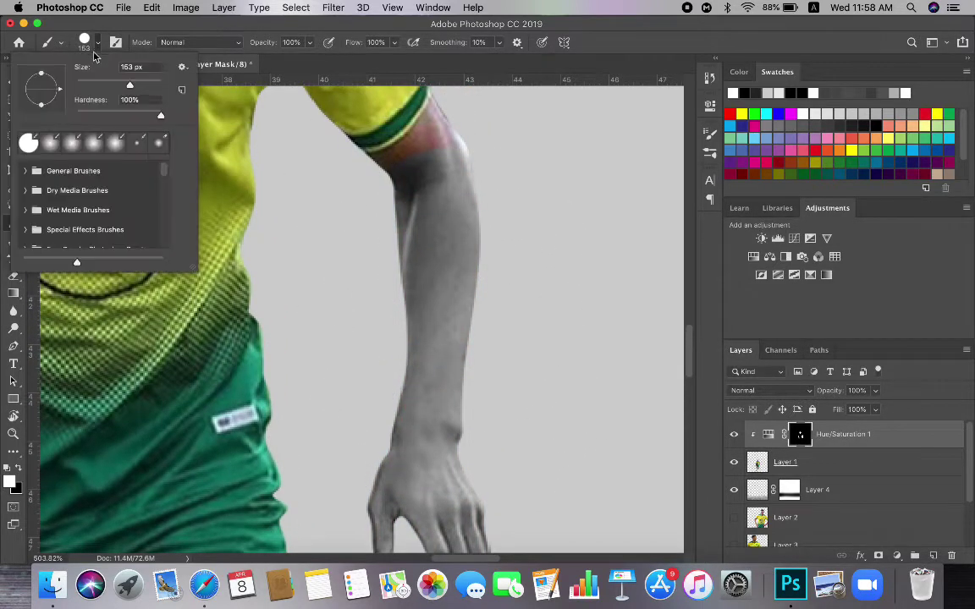
pyautogui.click(90, 83)
pyautogui.moveTo(461, 113); pyautogui.dragTo(420, 166)
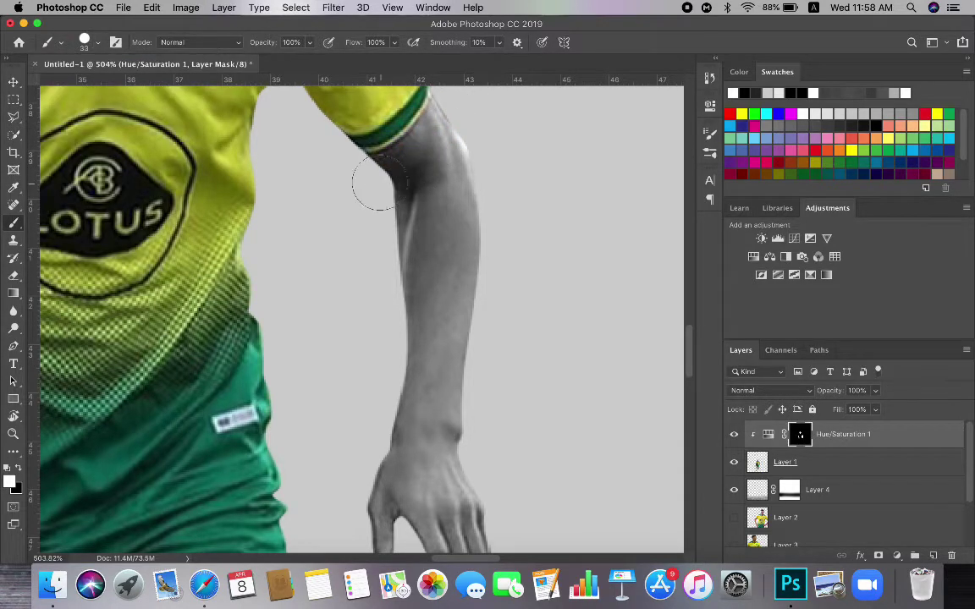
# Paint white on the mask over the player's left knee and thigh, between the sock and the shorts
pyautogui.scroll(-3, 407, 239)
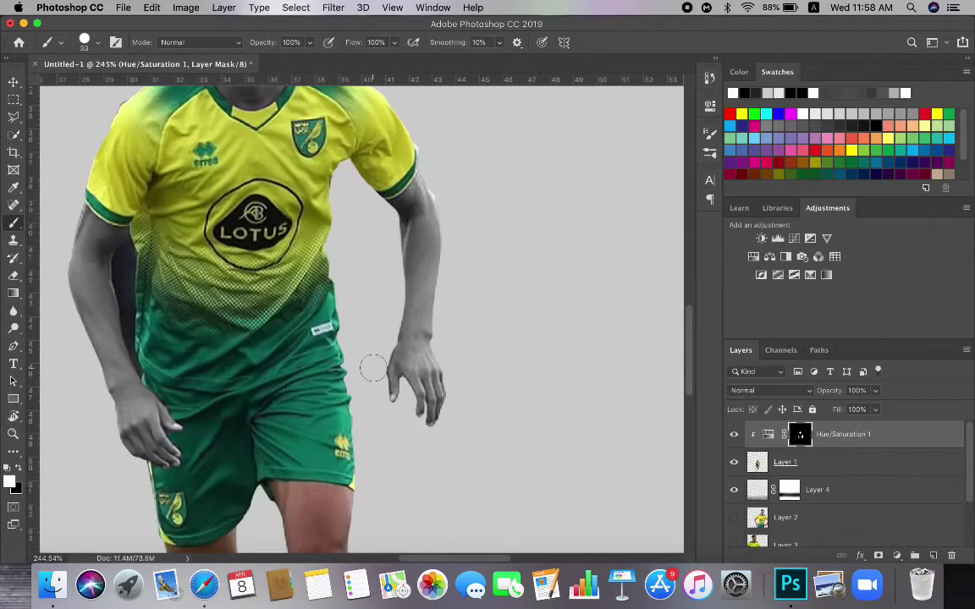
pyautogui.scroll(-5, 339, 339)
pyautogui.scroll(2, 301, 303)
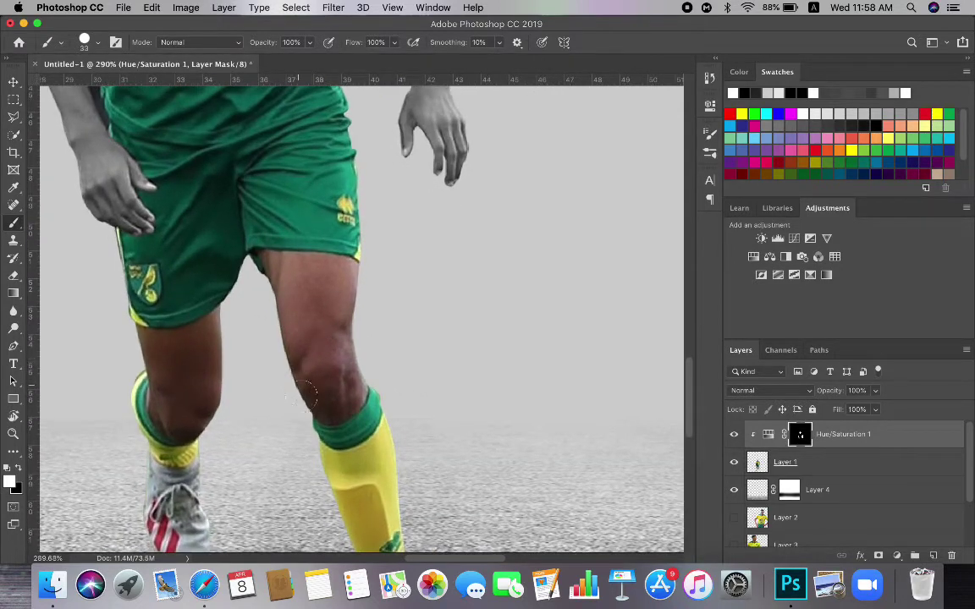
pyautogui.moveTo(321, 405); pyautogui.dragTo(360, 370)
pyautogui.press('super+z')
pyautogui.moveTo(350, 398); pyautogui.dragTo(360, 382)
pyautogui.press('x')
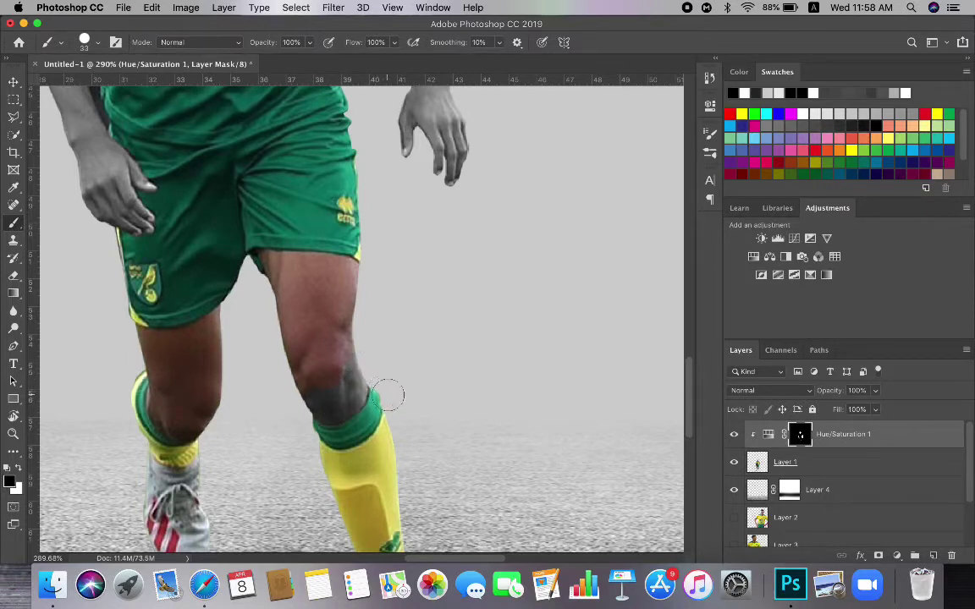
pyautogui.press('x')
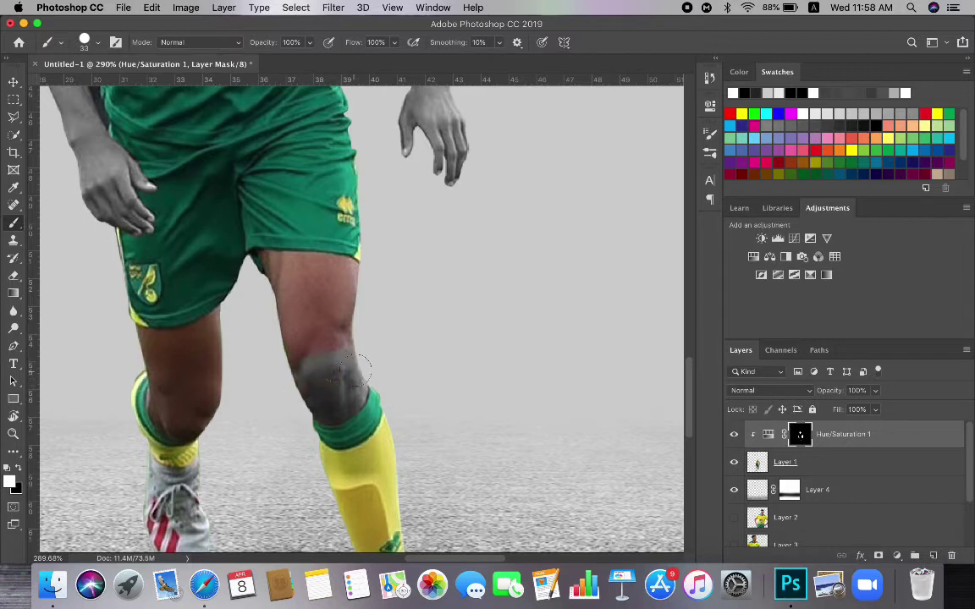
pyautogui.moveTo(290, 360); pyautogui.dragTo(299, 340)
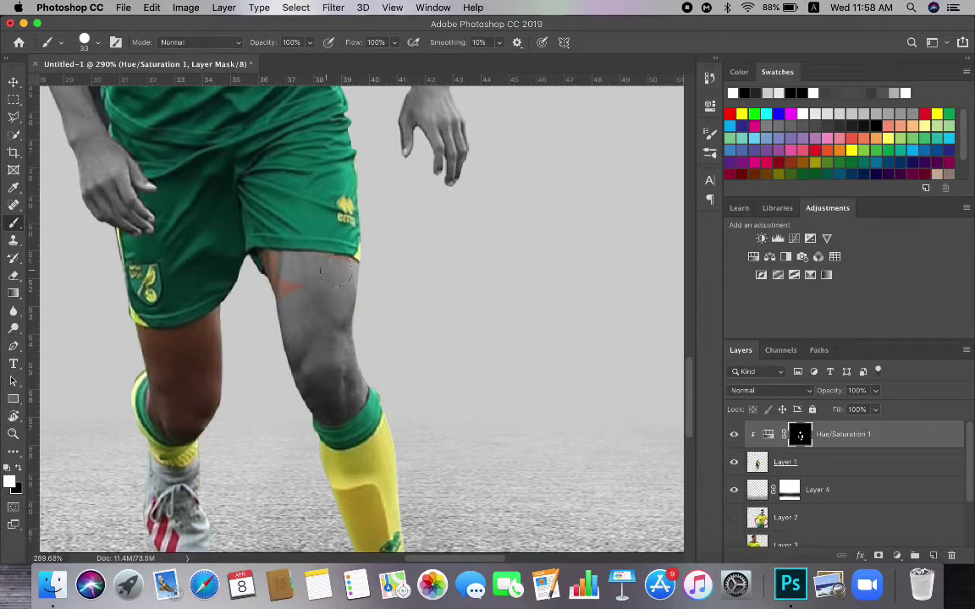
pyautogui.moveTo(333, 279); pyautogui.dragTo(282, 272)
# Reduce the brush to 19 px and paint white on the mask over the left inner thigh along the shorts' hem
pyautogui.click(93, 44)
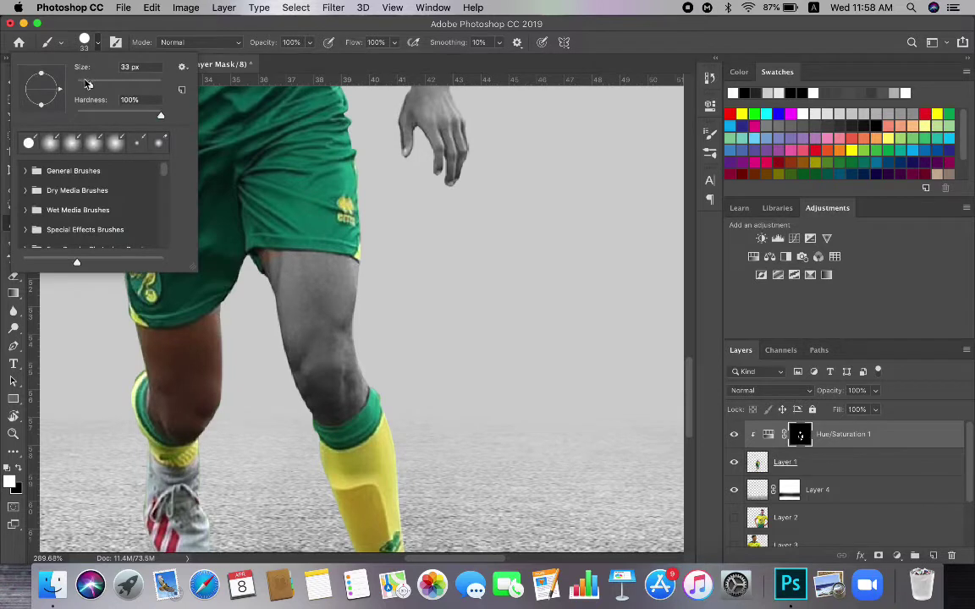
pyautogui.moveTo(87, 83); pyautogui.dragTo(83, 85)
pyautogui.moveTo(263, 258); pyautogui.dragTo(279, 270)
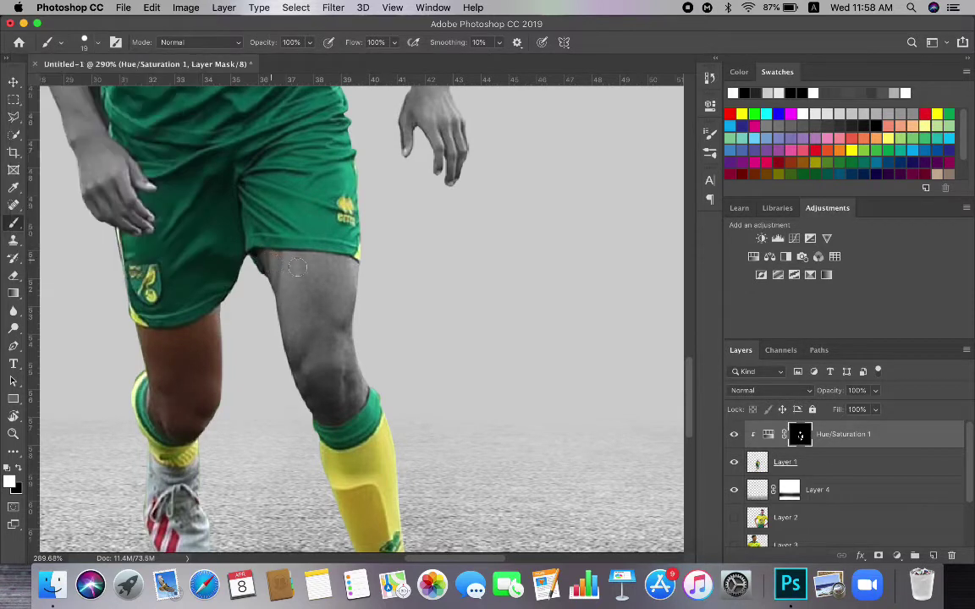
# Paint white on the mask over the player's right knee and thigh, between the sock and the shorts
pyautogui.press('x')
pyautogui.press('x')
pyautogui.moveTo(179, 422)
pyautogui.mouseDown()
pyautogui.moveTo(172, 427)
pyautogui.moveTo(225, 408)
pyautogui.mouseUp()
pyautogui.scroll(-3, 187, 402)
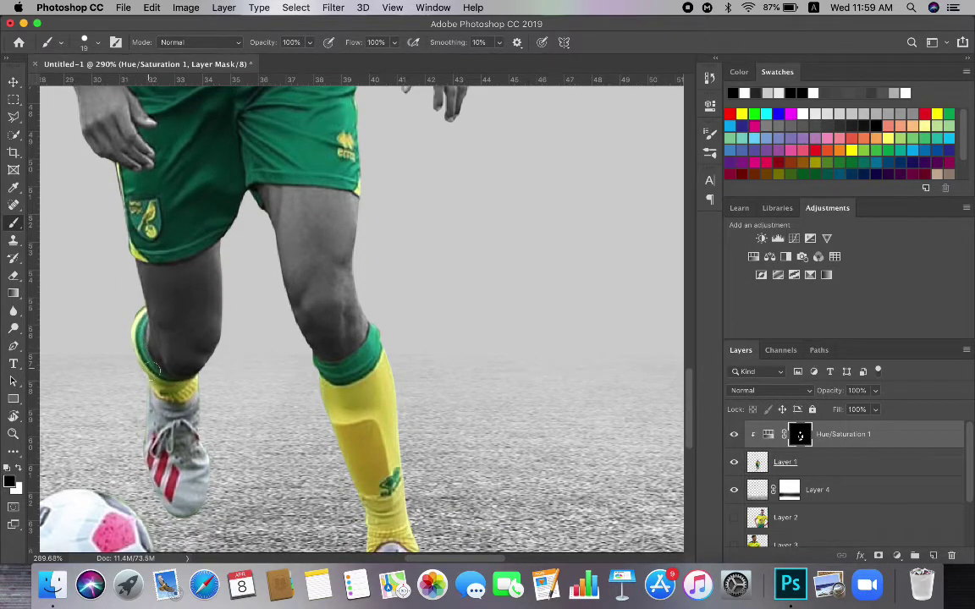
pyautogui.scroll(-5, 276, 392)
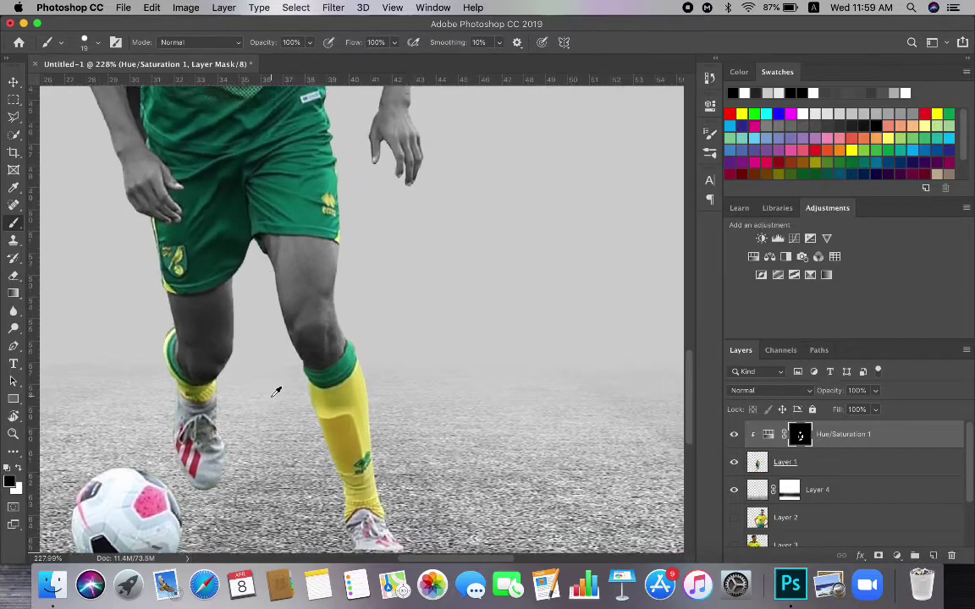
pyautogui.scroll(-5, 276, 391)
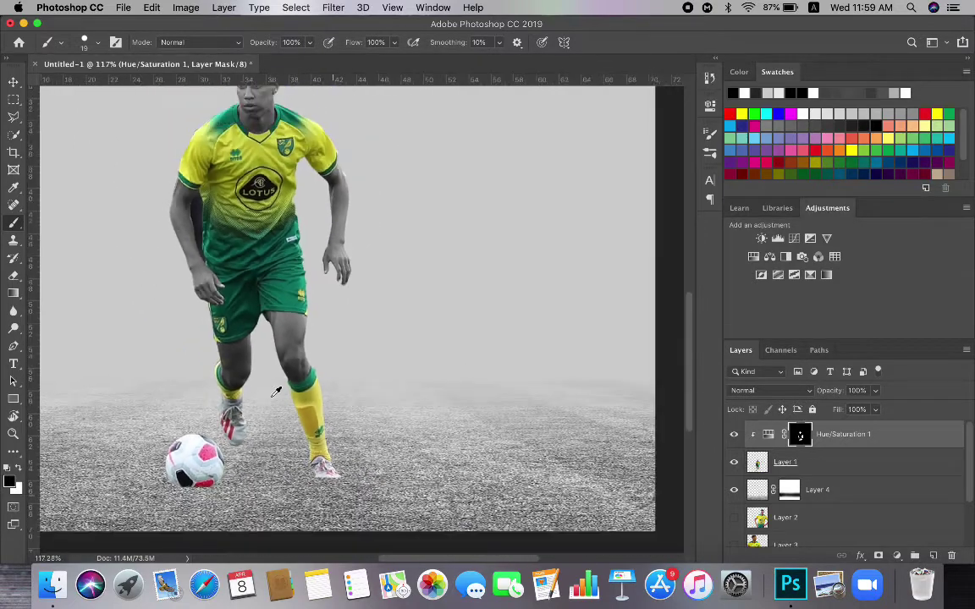
pyautogui.scroll(-4, 276, 392)
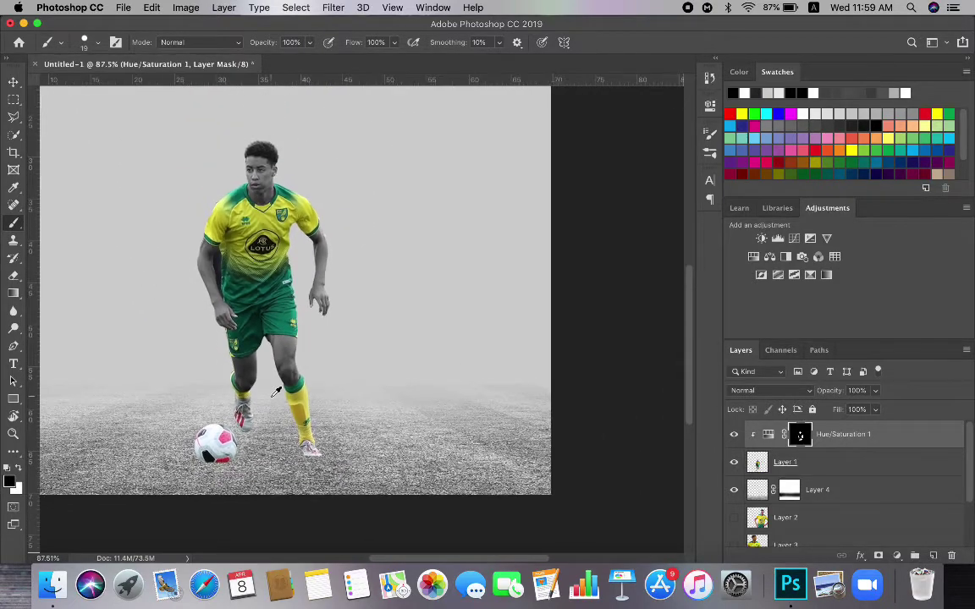
pyautogui.scroll(-1, 276, 392)
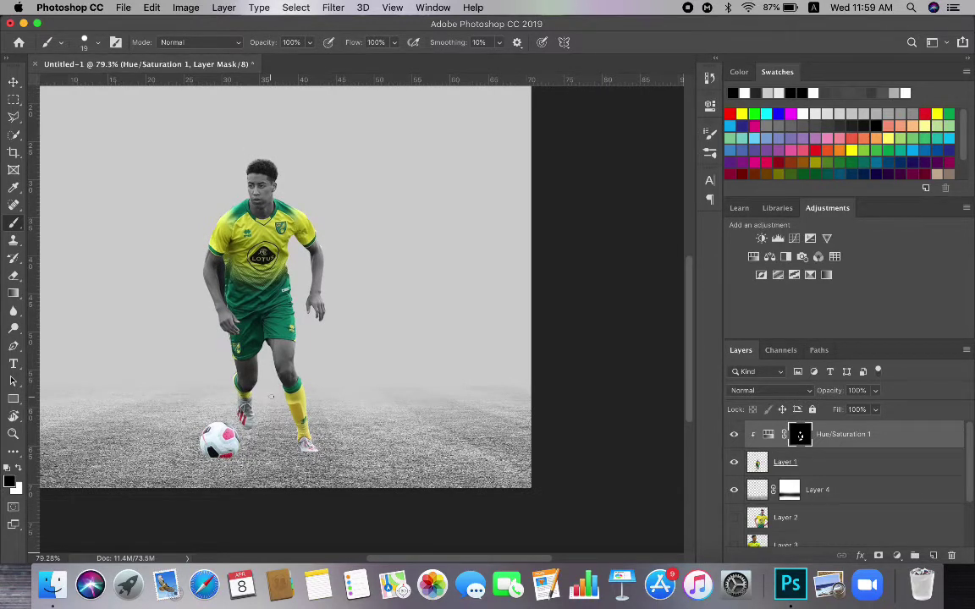
pyautogui.scroll(6, 271, 397)
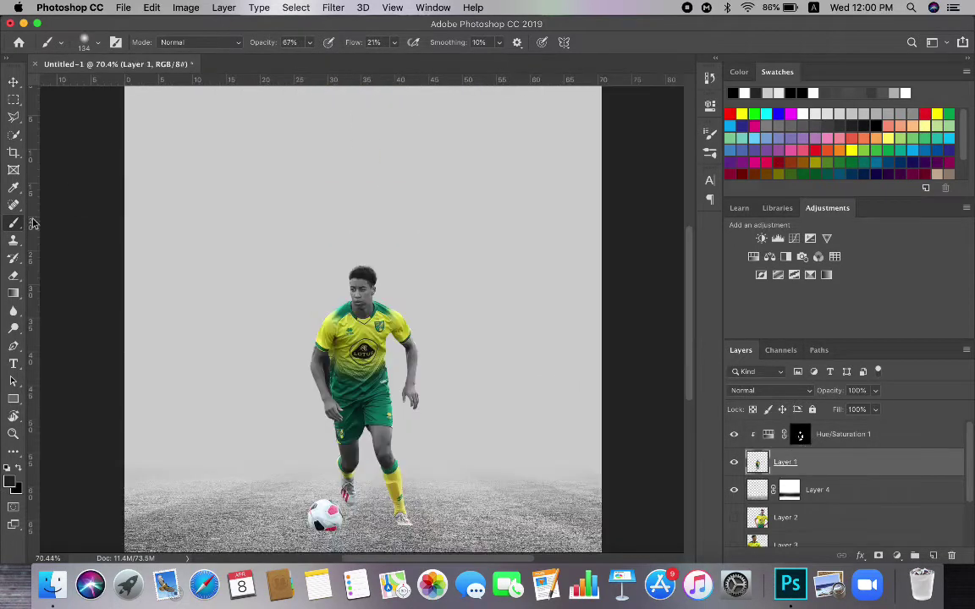
# Trace a Pen tool path around the leftover dark backdrop between the player's right arm and the shirt
pyautogui.click(13, 346)
pyautogui.scroll(10, 320, 372)
pyautogui.click(324, 302)
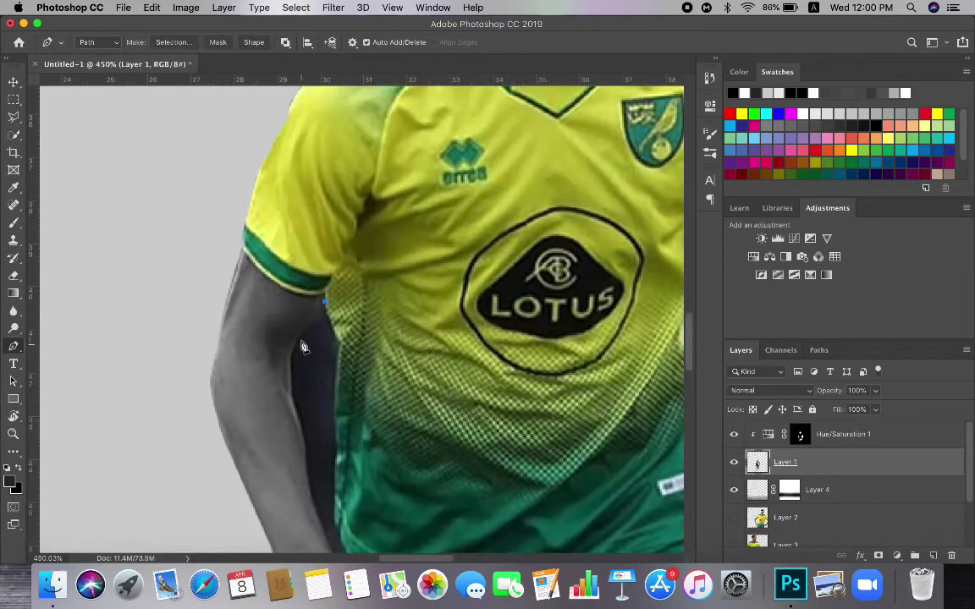
pyautogui.moveTo(301, 337); pyautogui.dragTo(290, 391)
pyautogui.scroll(-5, 291, 393)
pyautogui.moveTo(297, 297); pyautogui.dragTo(306, 350)
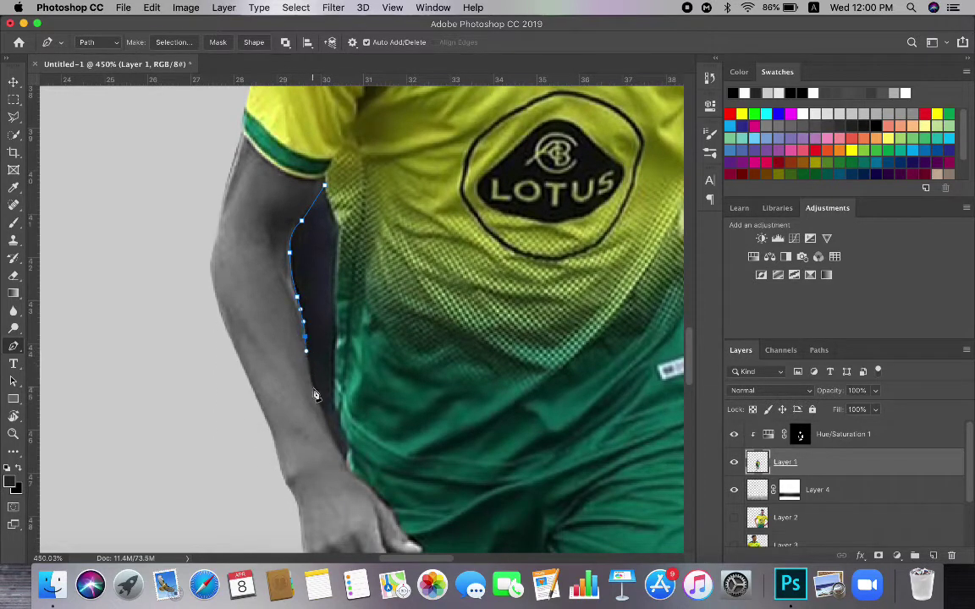
pyautogui.moveTo(314, 387); pyautogui.dragTo(340, 410)
pyautogui.click(342, 456)
pyautogui.click(342, 459)
pyautogui.moveTo(338, 400); pyautogui.dragTo(337, 388)
pyautogui.scroll(3, 336, 390)
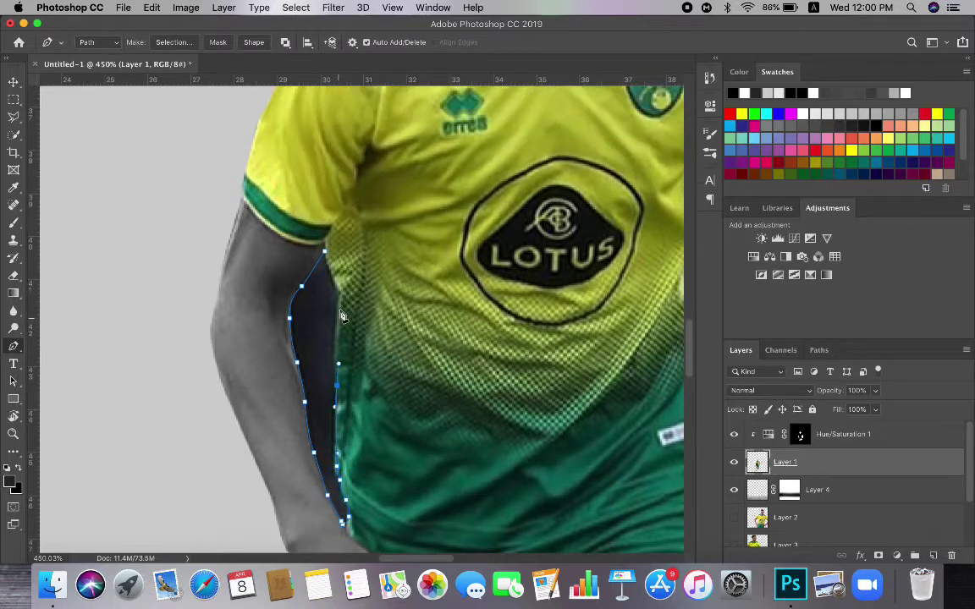
# Turn the path into a selection, delete the leftover backdrop inside it from the player layer, and deselect
pyautogui.rightClick(331, 259)
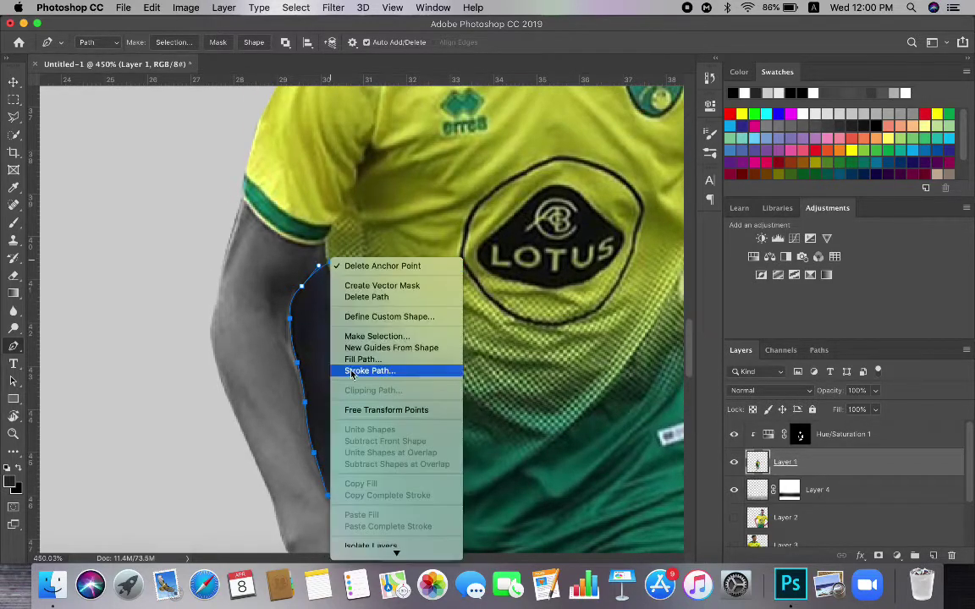
pyautogui.click(377, 336)
pyautogui.press('Return')
pyautogui.click(152, 8)
pyautogui.click(218, 156)
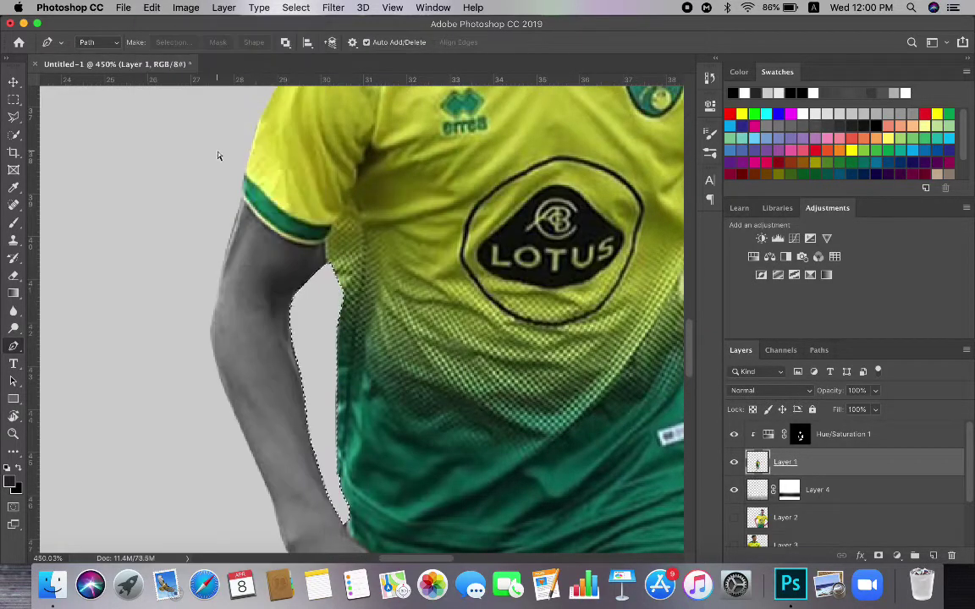
pyautogui.press('super+d')
# Open the Camera Raw filter on the player layer with the Adjustment Brush active
pyautogui.press('super+0')
pyautogui.click(334, 7)
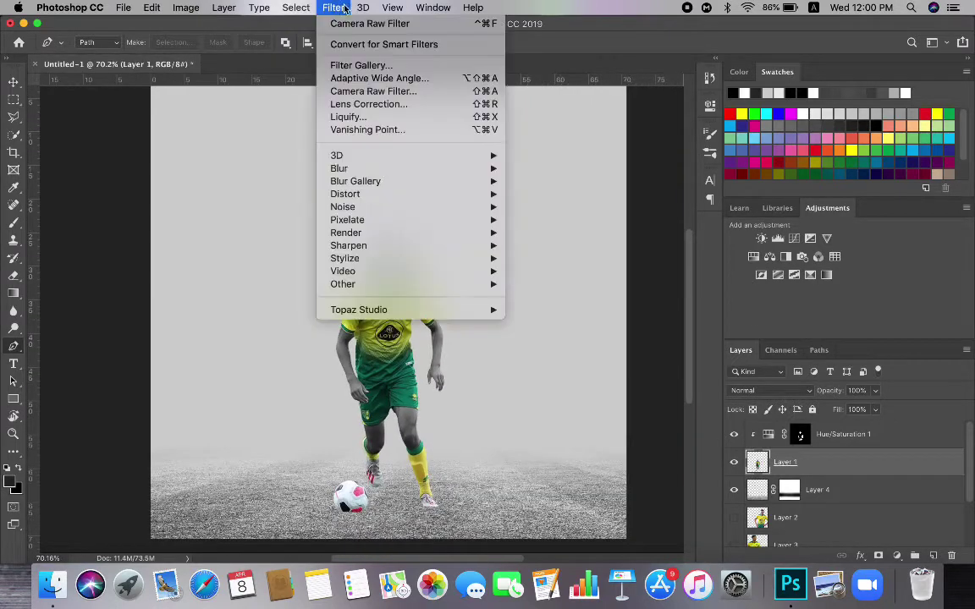
pyautogui.click(373, 91)
pyautogui.press('k')
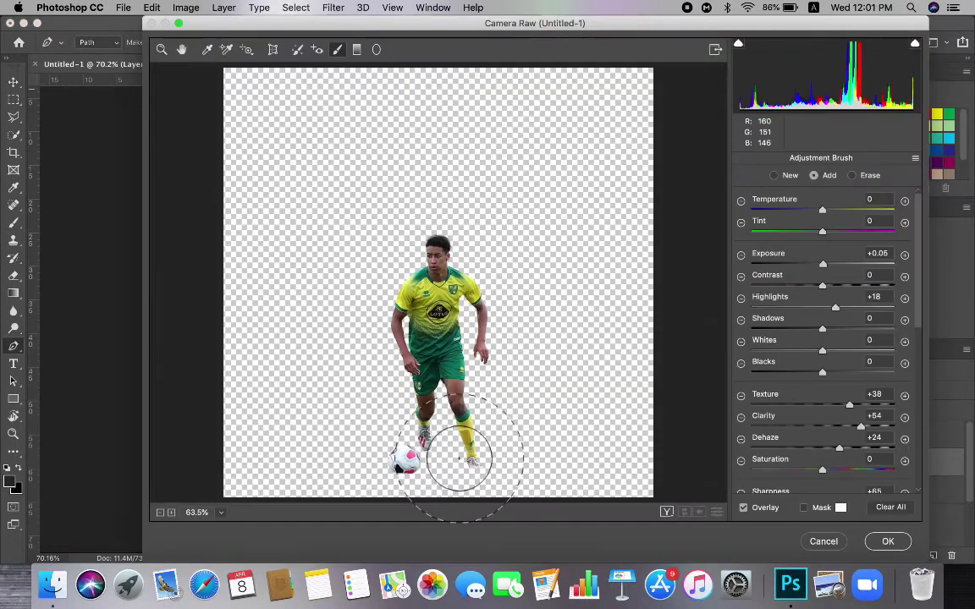
pyautogui.moveTo(459, 459); pyautogui.dragTo(455, 462)
pyautogui.scroll(-3, 863, 396)
pyautogui.click(889, 508)
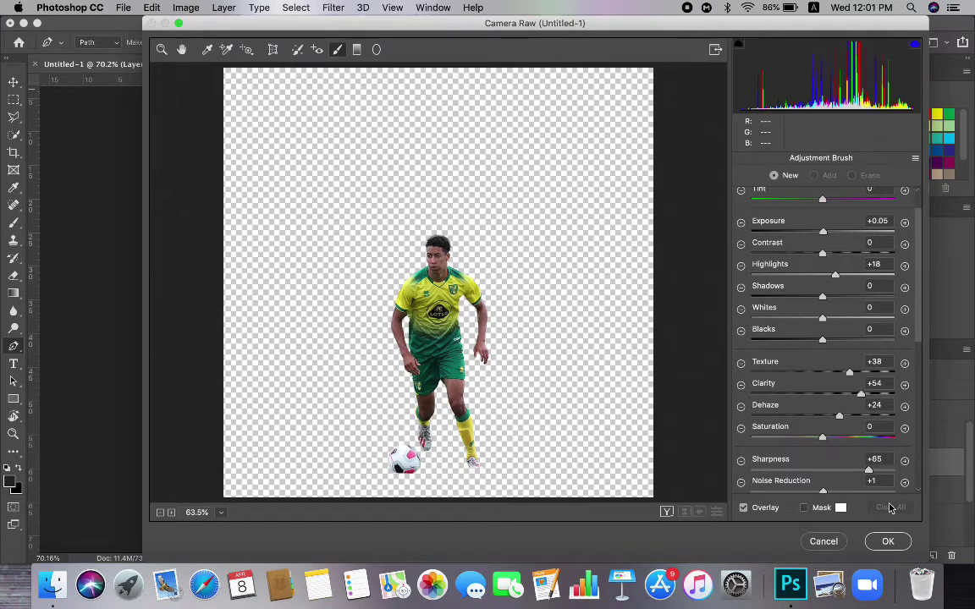
# Set the Adjustment Brush's Dehaze, Clarity, Texture, Exposure and Highlights to 0 and brush down alongside the player
pyautogui.moveTo(886, 408); pyautogui.dragTo(799, 396)
pyautogui.write('0')
pyautogui.moveTo(882, 385); pyautogui.dragTo(829, 375)
pyautogui.write('0')
pyautogui.click(874, 361)
pyautogui.write('0')
pyautogui.click(876, 221)
pyautogui.write('0')
pyautogui.click(875, 264)
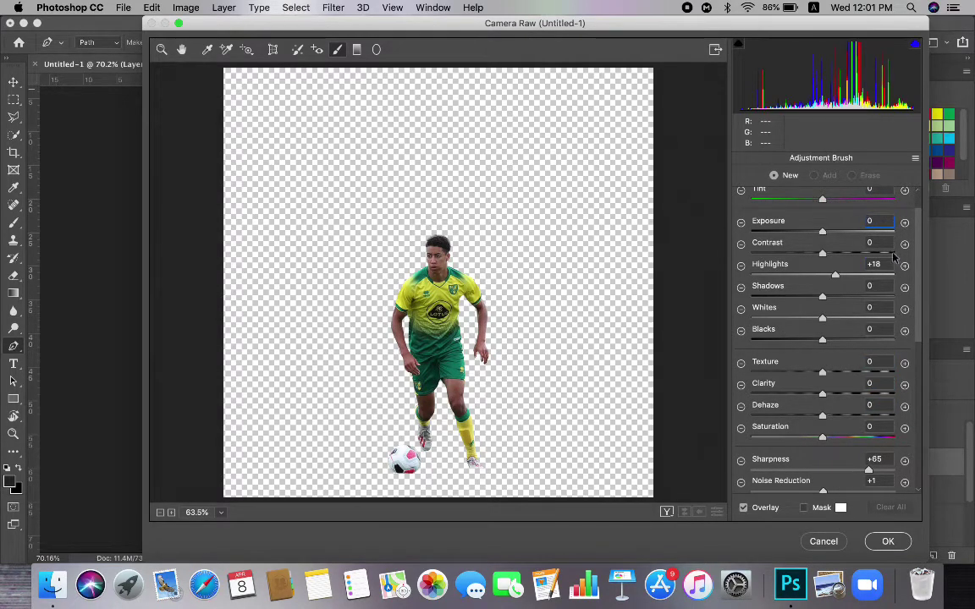
pyautogui.write('0')
pyautogui.moveTo(488, 251)
pyautogui.mouseDown()
pyautogui.moveTo(366, 294)
pyautogui.moveTo(568, 463)
pyautogui.mouseUp()
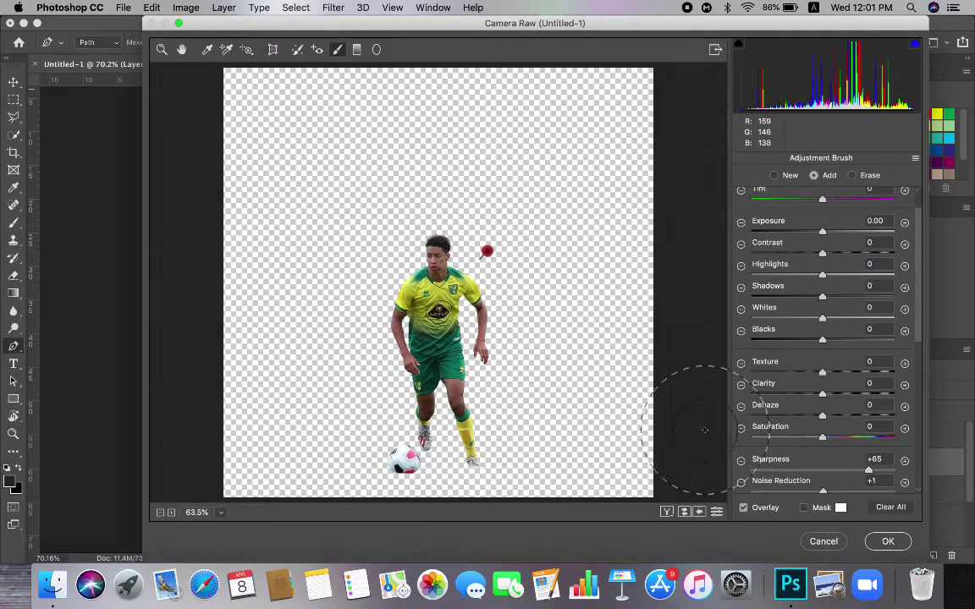
# Set the overall Exposure to +0.55, raise Texture slightly and apply the Camera Raw filter
pyautogui.press('z')
pyautogui.moveTo(822, 339); pyautogui.dragTo(830, 340)
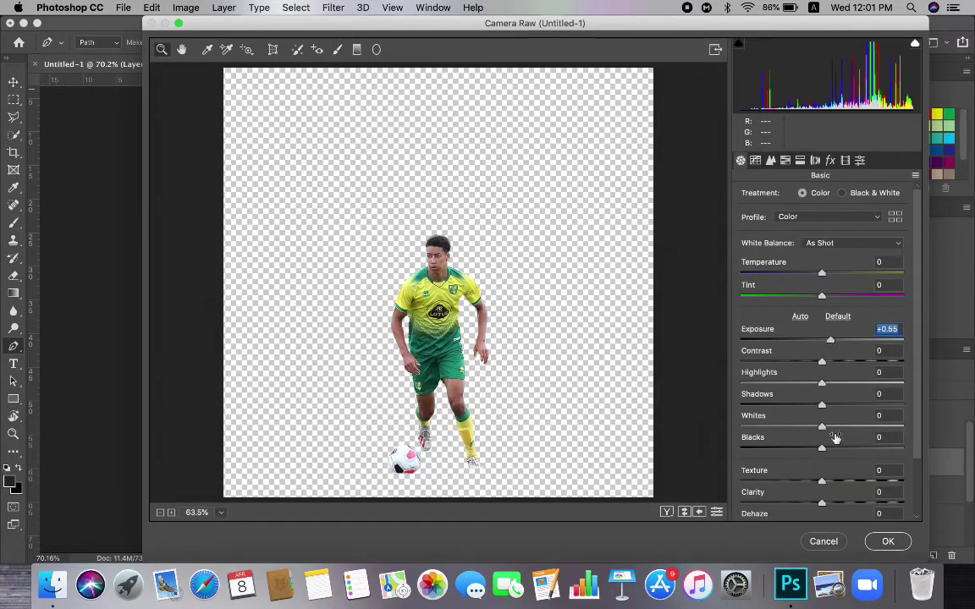
pyautogui.moveTo(821, 481); pyautogui.dragTo(832, 480)
pyautogui.click(888, 542)
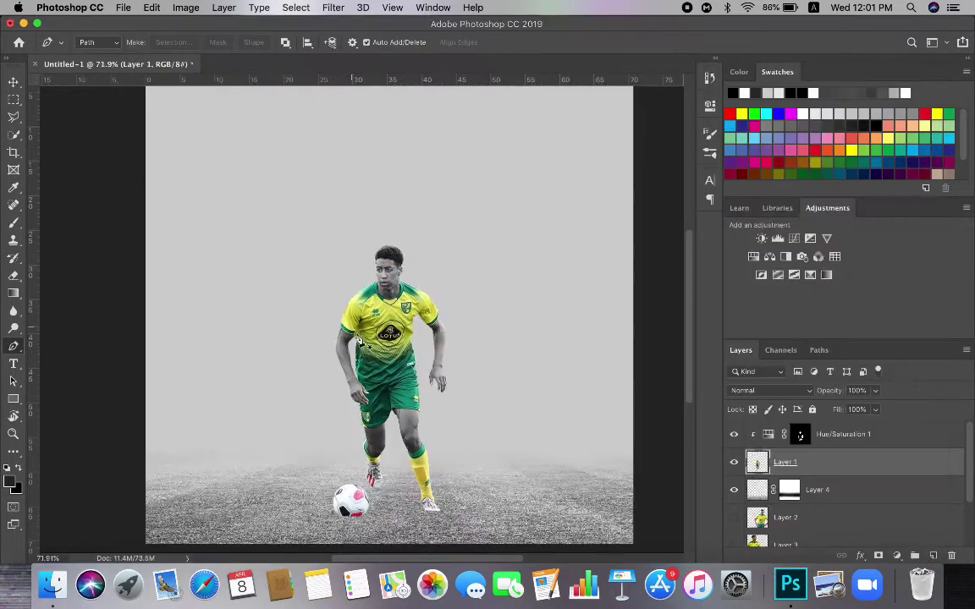
# Add a new empty layer clipped above the Hue/Saturation adjustment and activate the Brush tool
pyautogui.scroll(-3, 358, 336)
pyautogui.scroll(2, 356, 335)
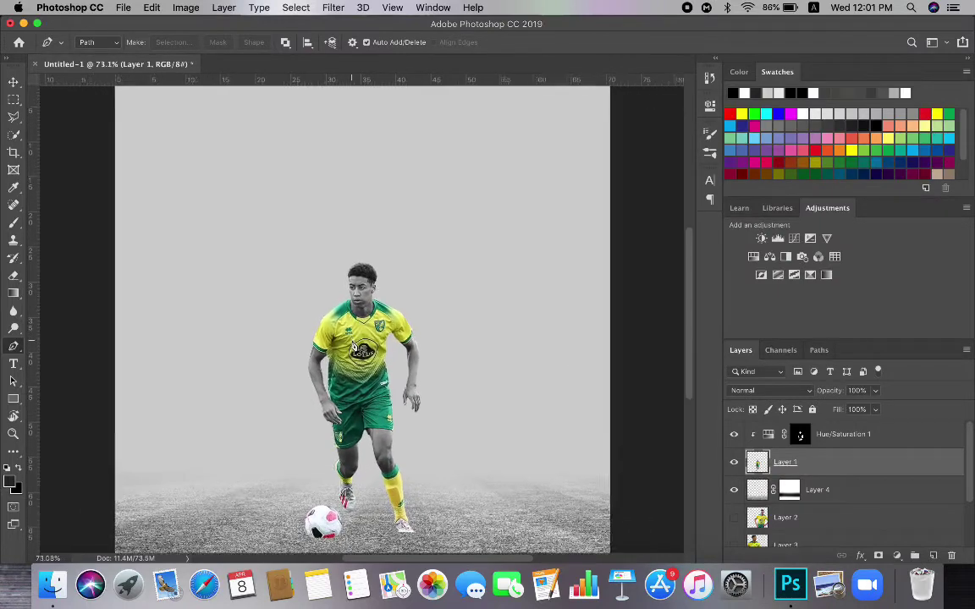
pyautogui.scroll(-3, 343, 332)
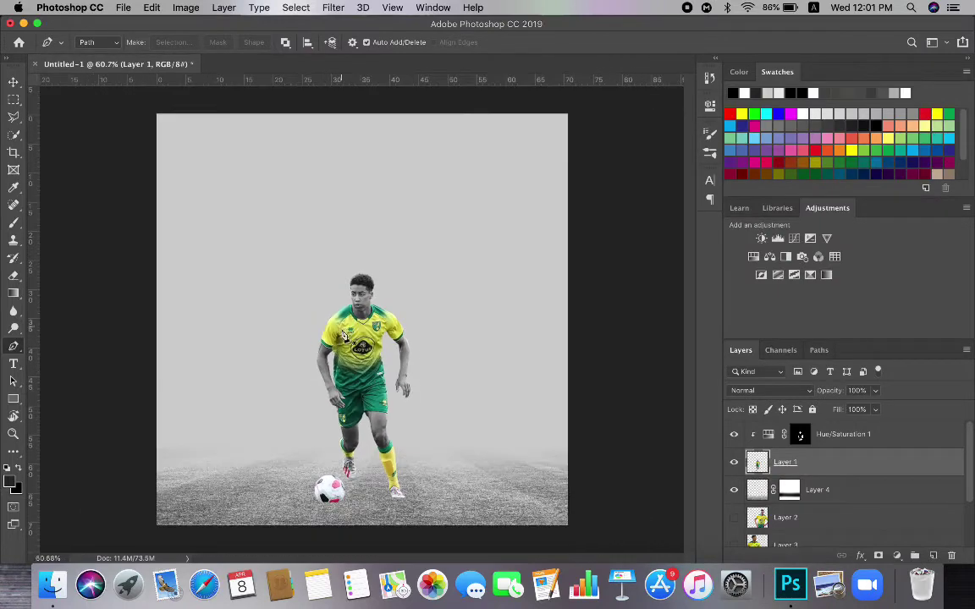
pyautogui.click(841, 439)
pyautogui.press('alt+shift+super+n')
pyautogui.press('b')
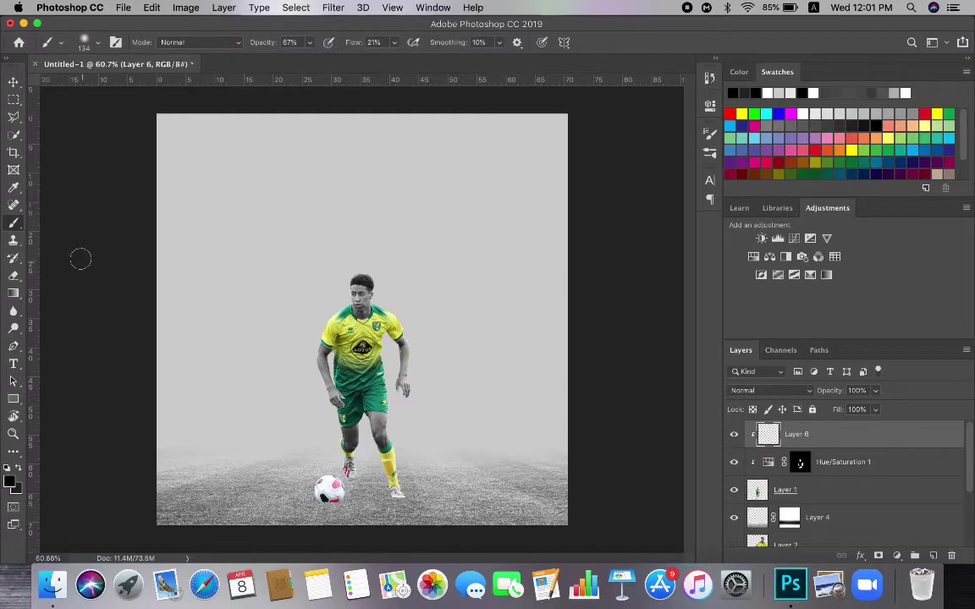
# Set the brush to 36 px, 100% opacity and 11% flow, and the new layer's blend mode to Soft Light
pyautogui.click(310, 43)
pyautogui.click(97, 42)
pyautogui.moveTo(307, 65); pyautogui.dragTo(388, 59)
pyautogui.click(92, 84)
pyautogui.click(785, 391)
pyautogui.click(777, 547)
pyautogui.click(394, 43)
# Reduce the brush to 19 px and paint black shading over the player's face, jaw and neck
pyautogui.scroll(10, 362, 298)
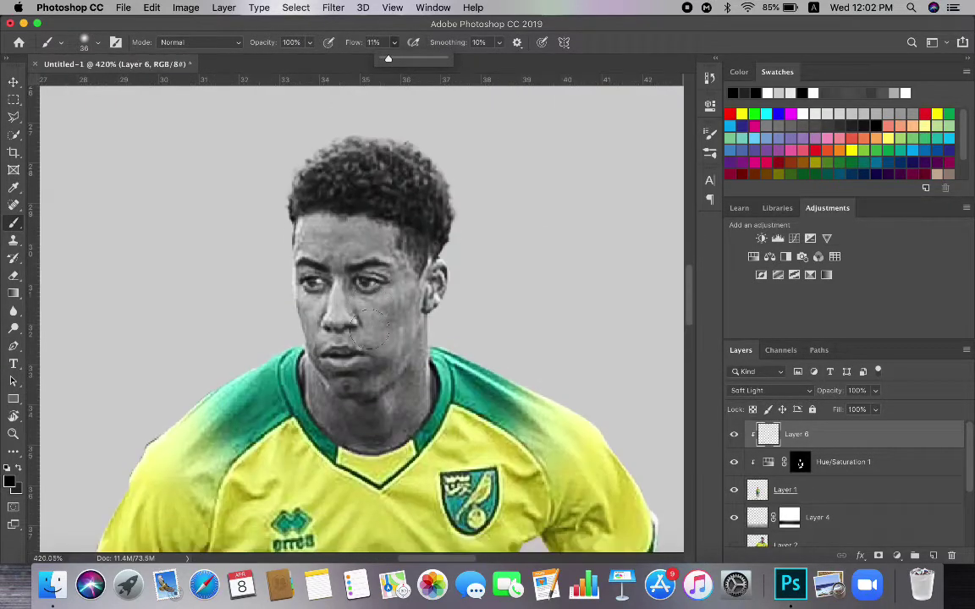
pyautogui.click(98, 41)
pyautogui.write('19')
pyautogui.press('Return')
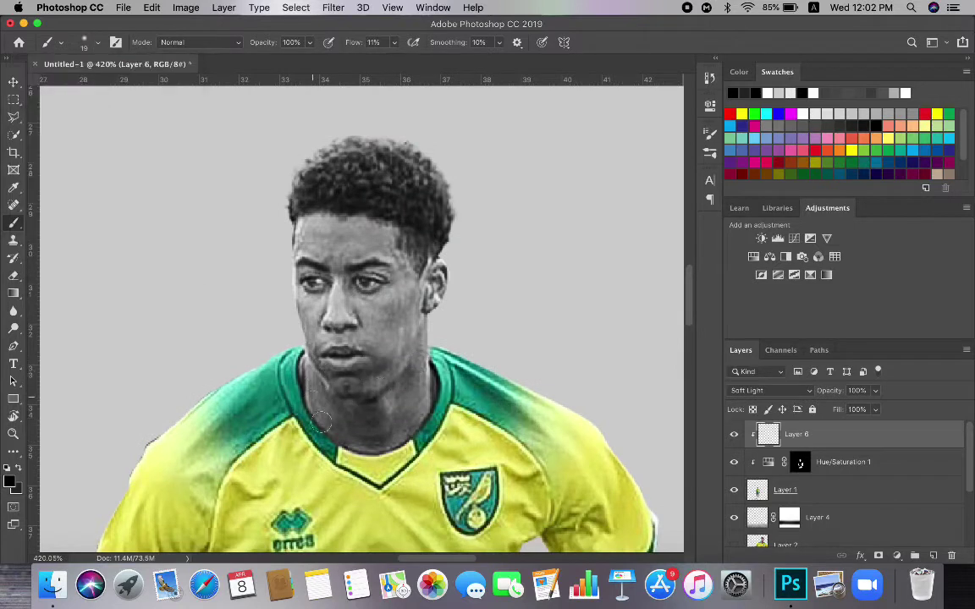
pyautogui.moveTo(320, 421); pyautogui.dragTo(334, 431)
pyautogui.moveTo(318, 267)
pyautogui.mouseDown()
pyautogui.moveTo(329, 259)
pyautogui.moveTo(362, 277)
pyautogui.moveTo(313, 322)
pyautogui.mouseUp()
pyautogui.moveTo(380, 265)
pyautogui.mouseDown()
pyautogui.moveTo(368, 330)
pyautogui.moveTo(379, 402)
pyautogui.mouseUp()
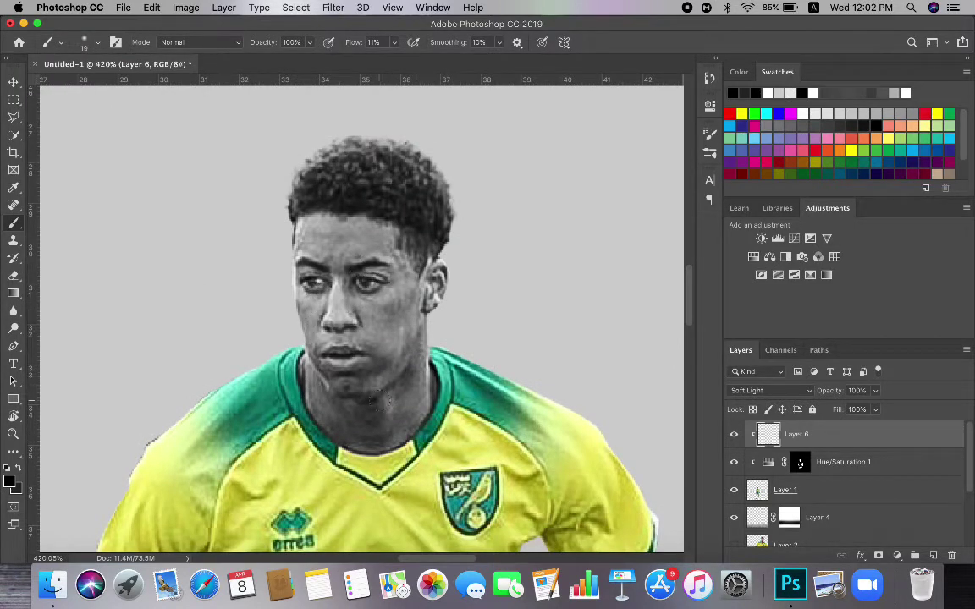
pyautogui.moveTo(317, 367); pyautogui.dragTo(336, 388)
# Set the foreground colour to white for painting highlights on the Soft Light layer
pyautogui.scroll(-10, 419, 368)
pyautogui.scroll(5, 419, 368)
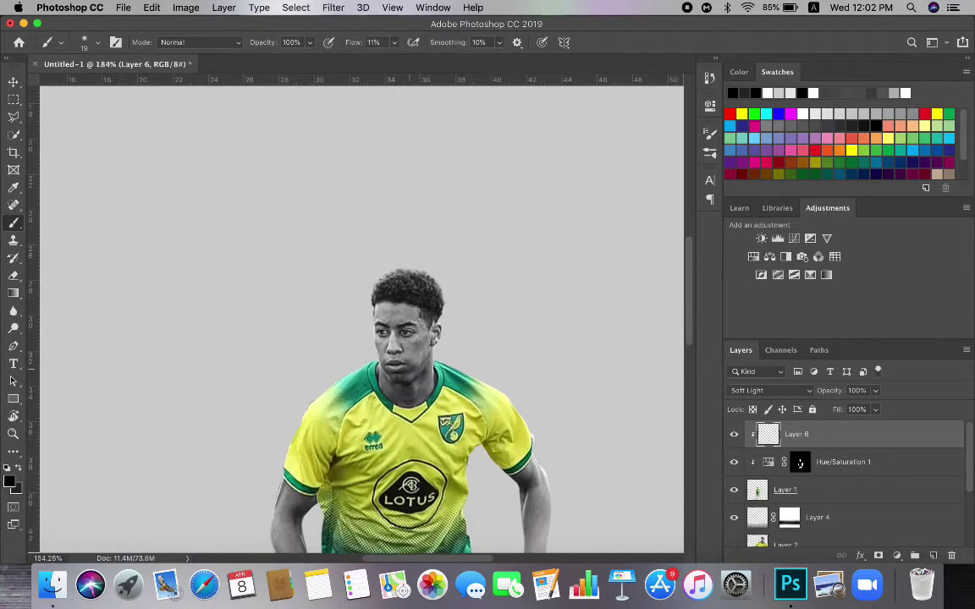
pyautogui.click(18, 468)
pyautogui.click(804, 113)
pyautogui.scroll(2, 423, 275)
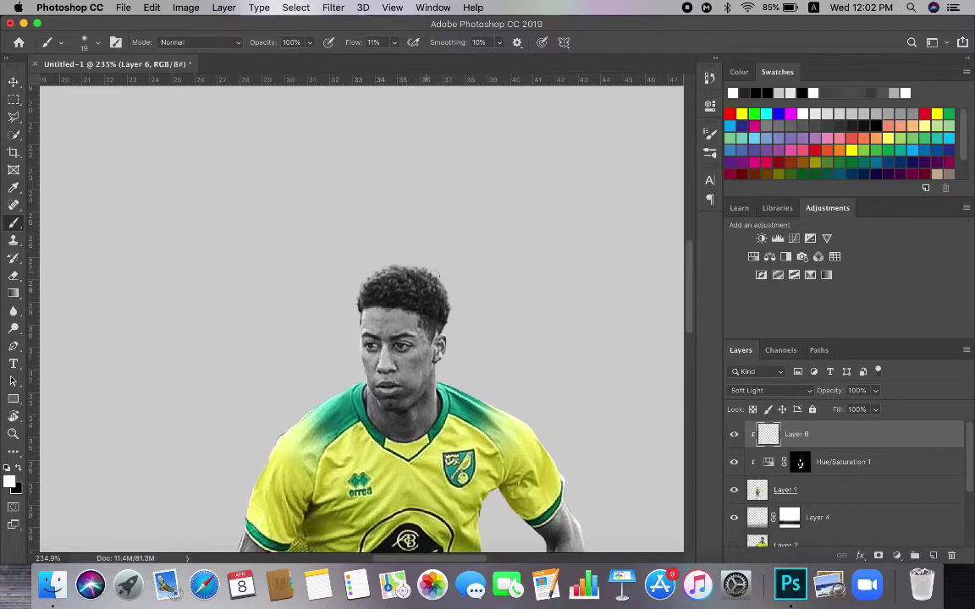
pyautogui.scroll(-4, 386, 363)
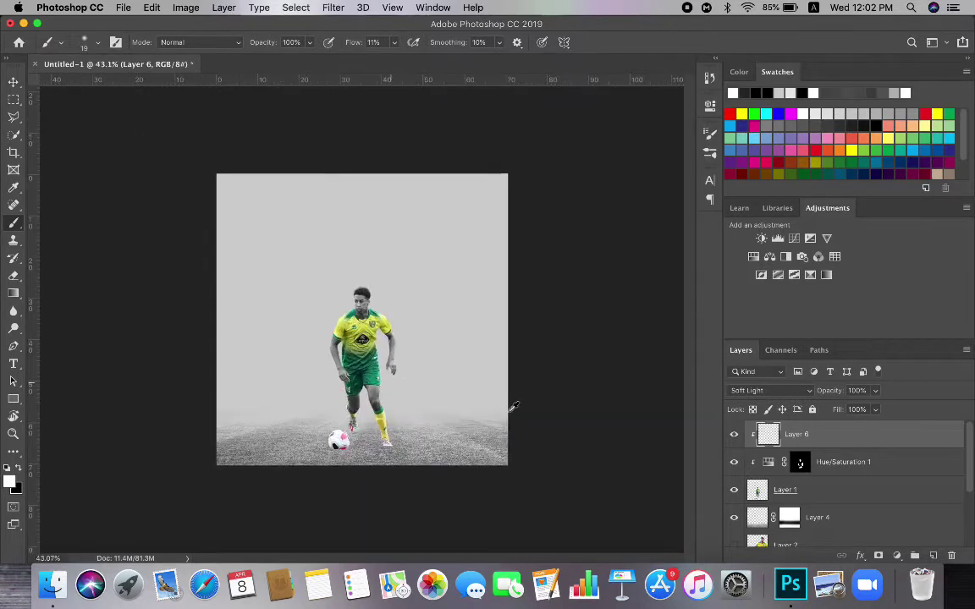
# Paint black shading and white highlights along the player's left arm below the sleeve
pyautogui.scroll(6, 390, 340)
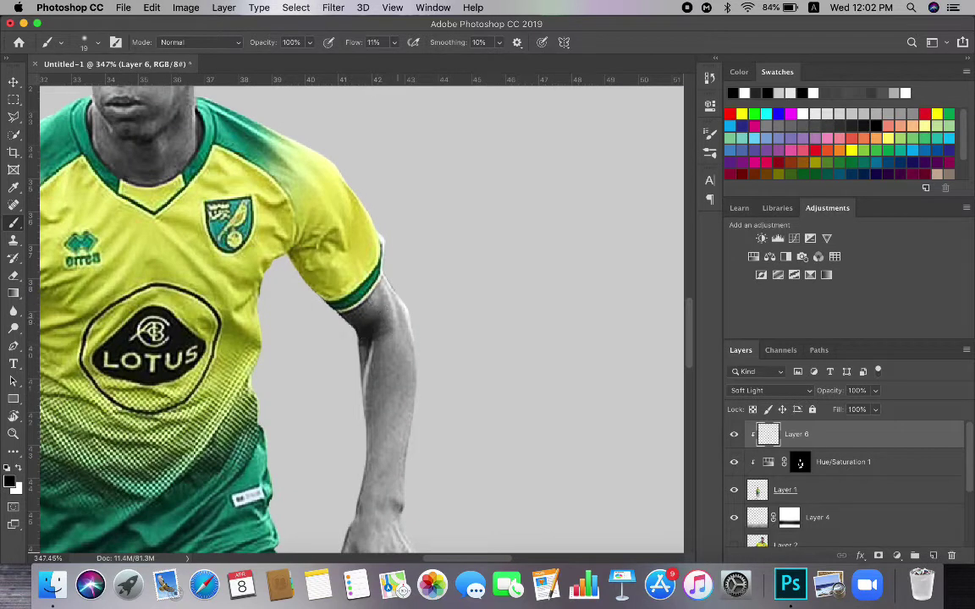
pyautogui.moveTo(392, 308); pyautogui.dragTo(375, 381)
pyautogui.press('x')
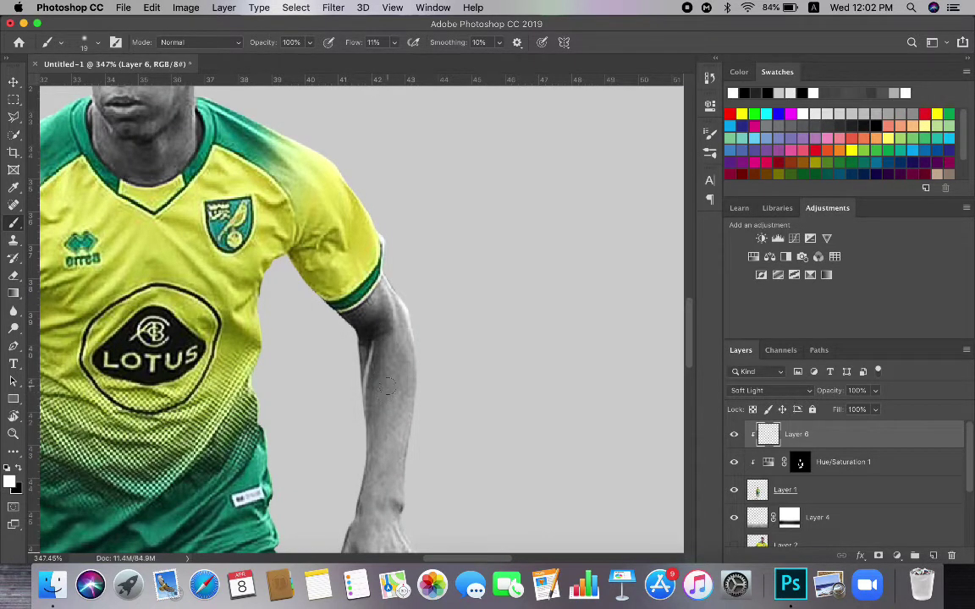
pyautogui.moveTo(391, 295)
pyautogui.mouseDown()
pyautogui.moveTo(403, 336)
pyautogui.moveTo(390, 372)
pyautogui.mouseUp()
pyautogui.moveTo(390, 330); pyautogui.dragTo(369, 406)
# Paint white highlights on the player's right arm from the sleeve down towards the elbow
pyautogui.hscroll(-7, 390, 409)
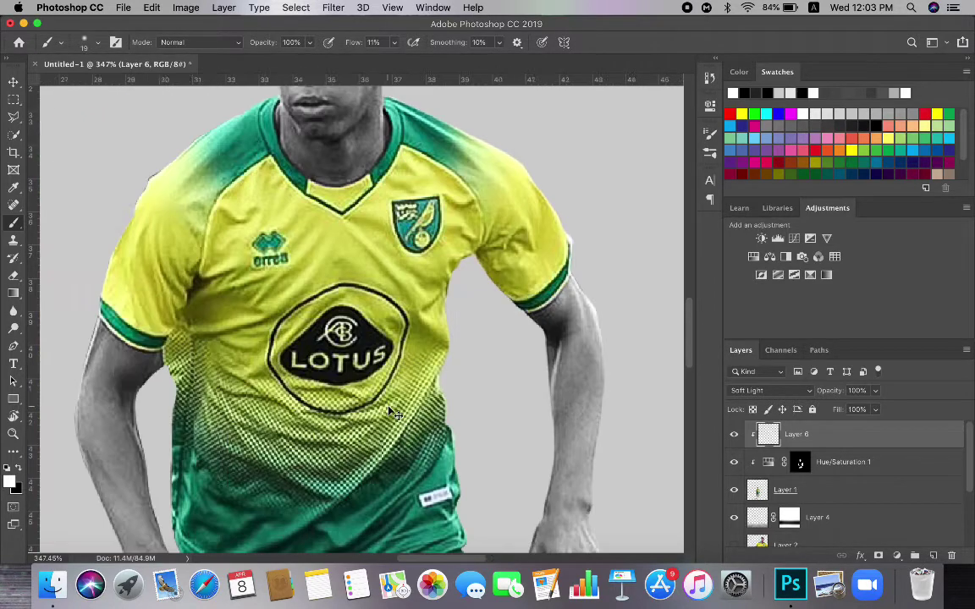
pyautogui.press('x')
pyautogui.scroll(-5, 207, 337)
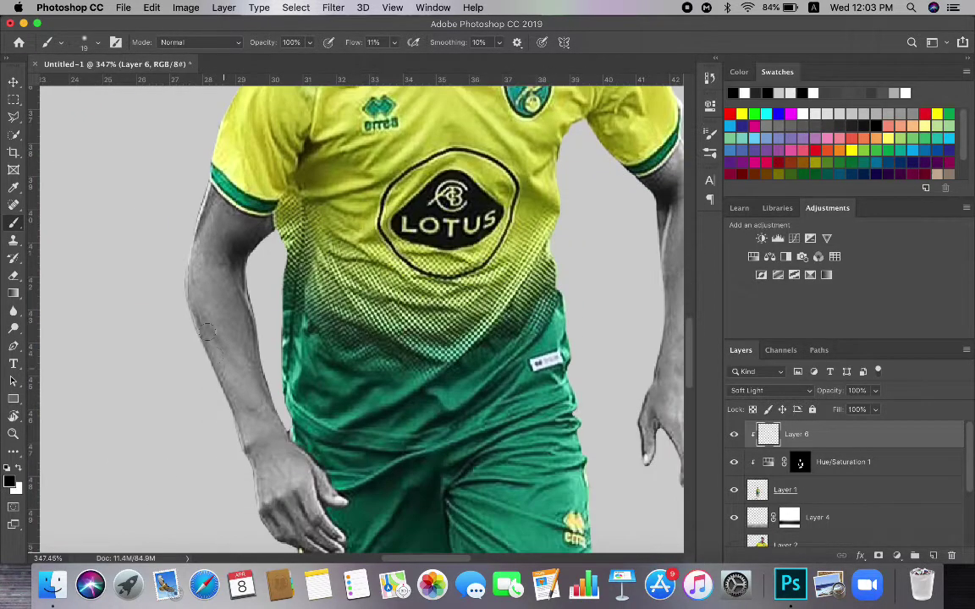
pyautogui.press('x')
pyautogui.moveTo(231, 213); pyautogui.dragTo(205, 272)
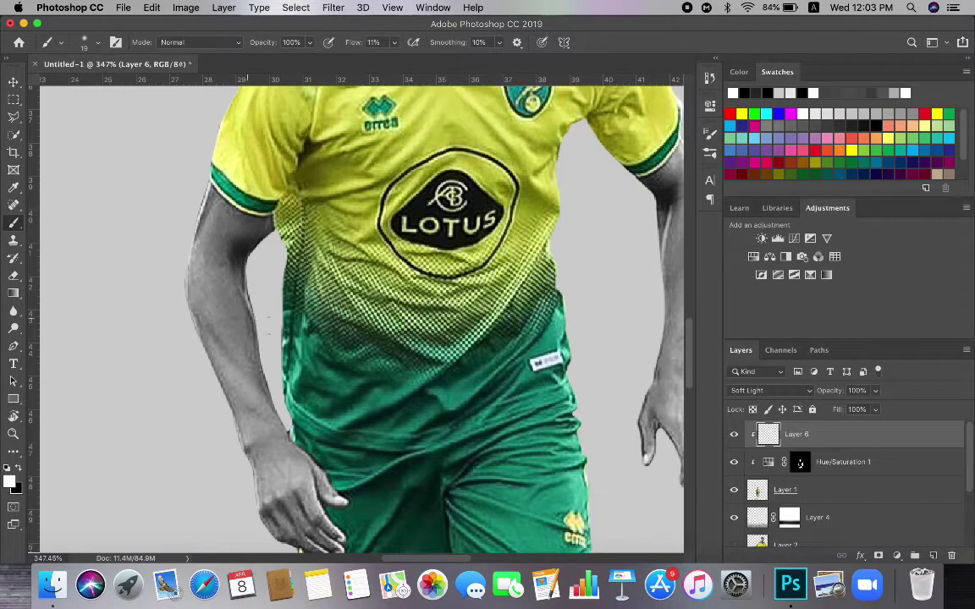
# Paint black shading on the player's right wrist and switch the brush colour back to white
pyautogui.press('x')
pyautogui.scroll(-3, 282, 330)
pyautogui.moveTo(282, 421)
pyautogui.mouseDown()
pyautogui.moveTo(330, 456)
pyautogui.moveTo(315, 413)
pyautogui.moveTo(330, 426)
pyautogui.moveTo(280, 412)
pyautogui.mouseUp()
pyautogui.press('x')
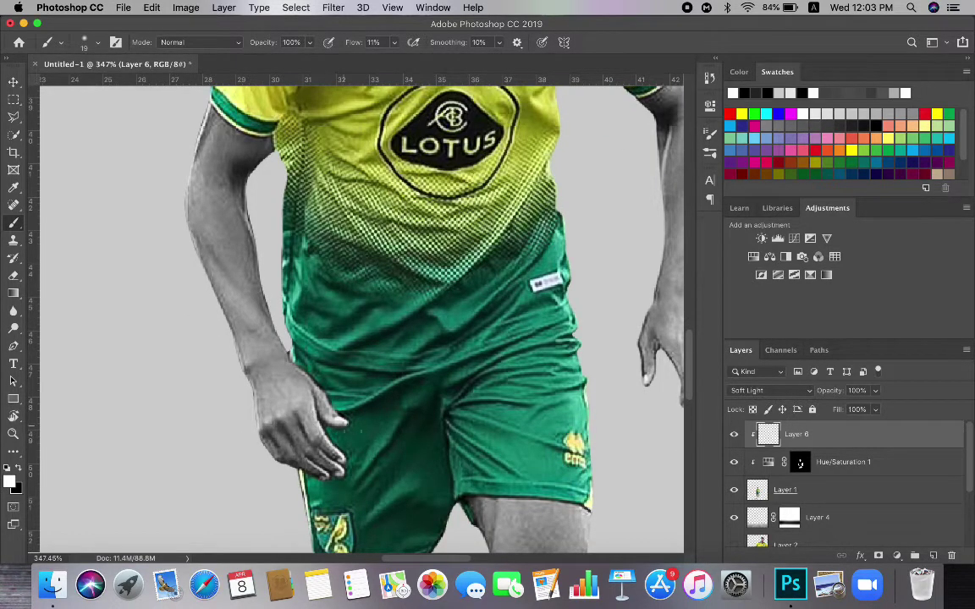
# Paint white highlights over the back and fingers of the player's left hand
pyautogui.hscroll(5, 323, 390)
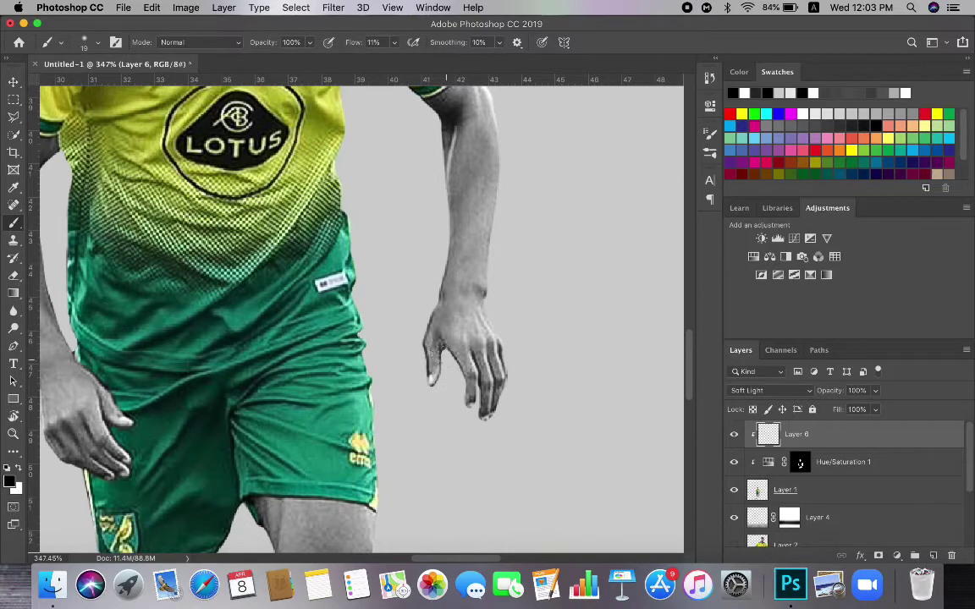
pyautogui.press('x')
pyautogui.moveTo(473, 350); pyautogui.dragTo(497, 379)
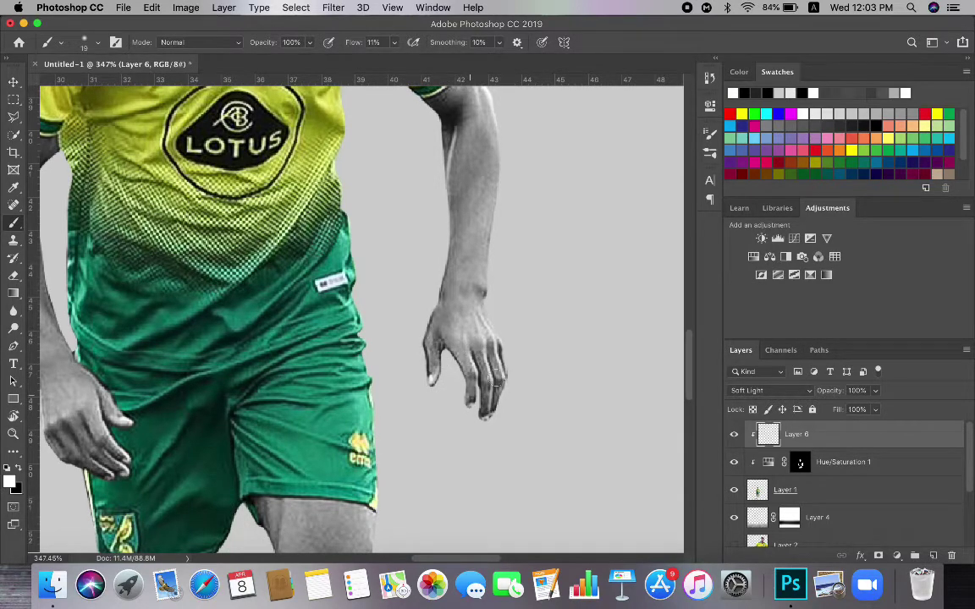
# Shade the player's thighs and knees with black and white, and compare the image with the Soft Light layer toggled
pyautogui.scroll(-6, 422, 420)
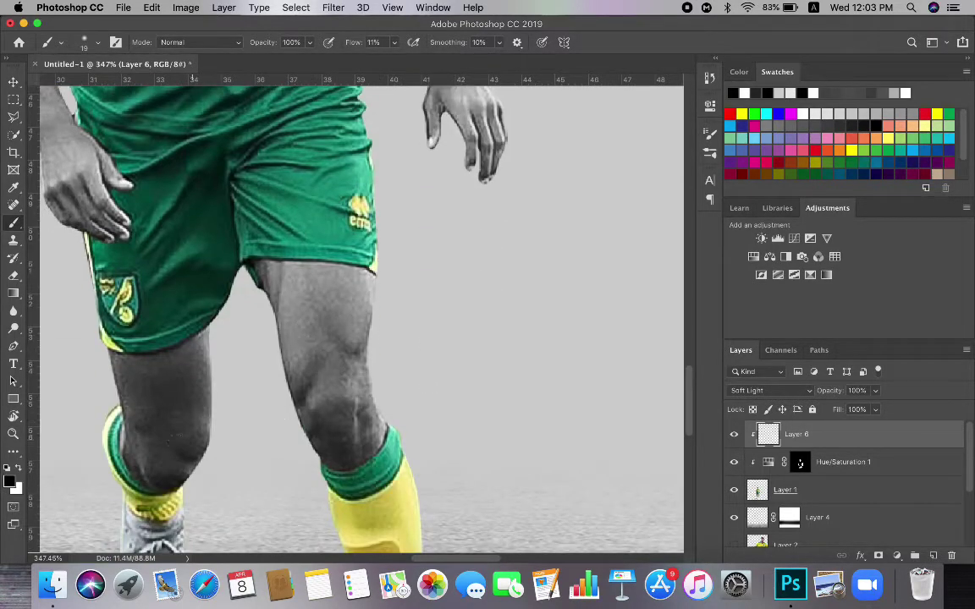
pyautogui.press('x')
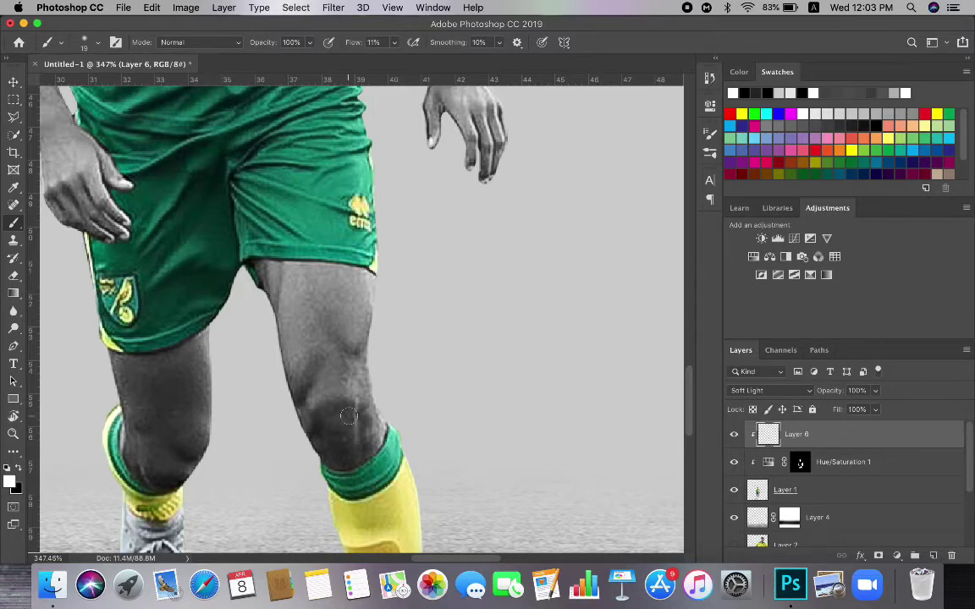
pyautogui.press('super+0')
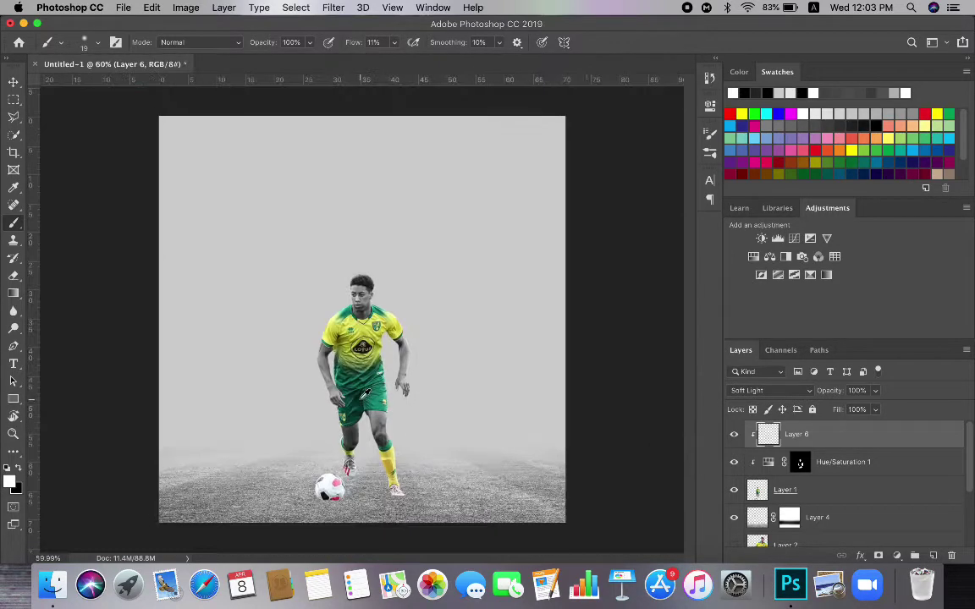
pyautogui.click(732, 435)
pyautogui.scroll(3, 424, 431)
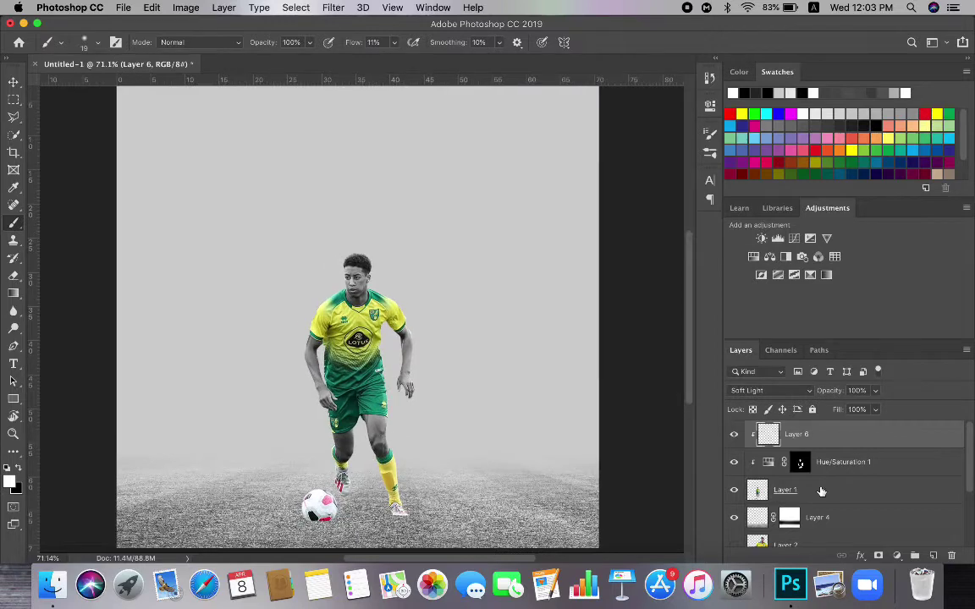
# Add a new empty layer between the player layer and the ground layer
pyautogui.click(875, 521)
pyautogui.click(932, 555)
pyautogui.scroll(5, 341, 524)
pyautogui.scroll(-3, 341, 525)
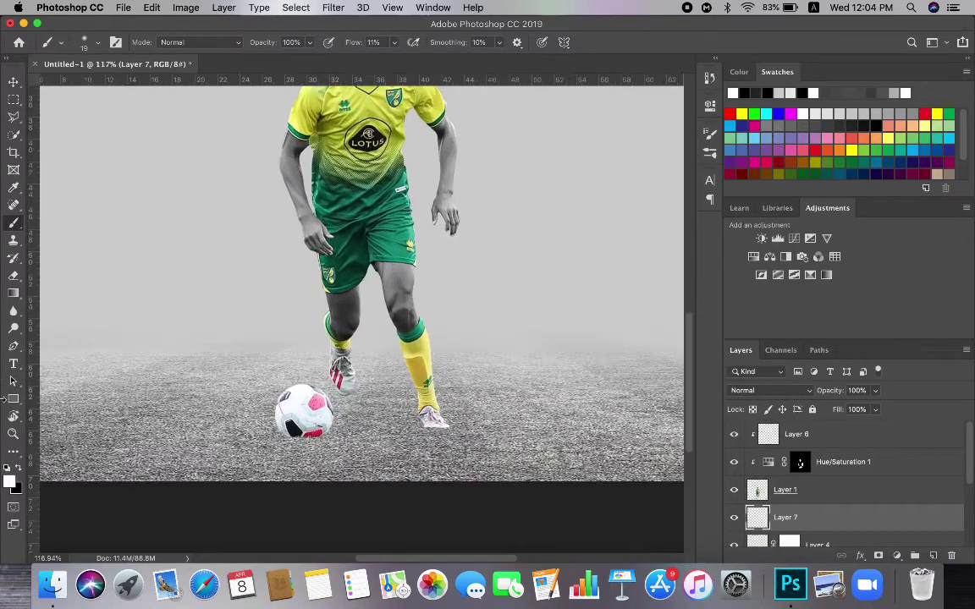
# Enlarge the brush to 153 px and dab a soft black spot on the ground beside the ball
pyautogui.press('x')
pyautogui.click(82, 40)
pyautogui.click(215, 385)
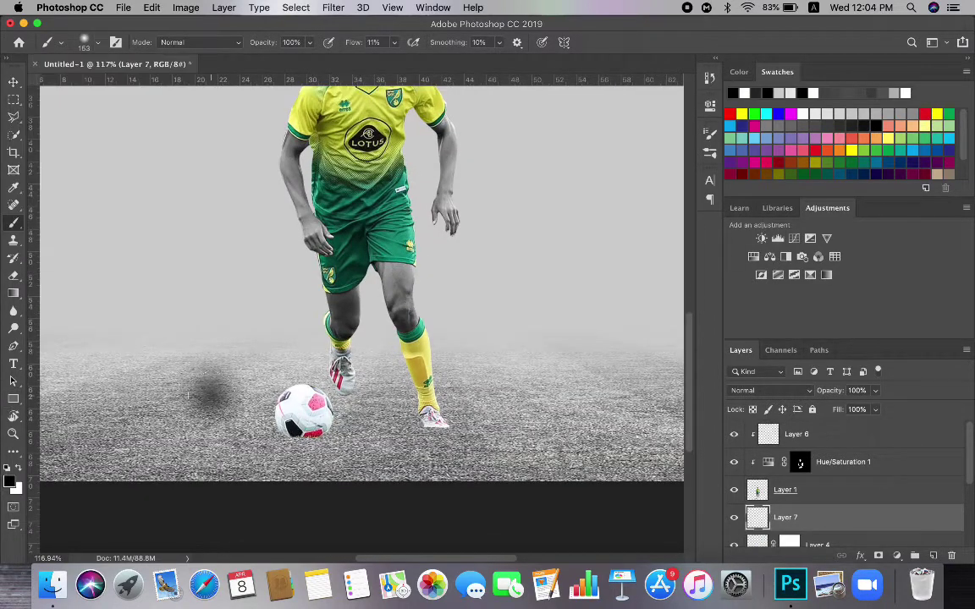
# Flatten the soft black spot into a thin ellipse and place it under the ball as its ground shadow
pyautogui.click(212, 388)
pyautogui.hotkey('ctrl', 't')
pyautogui.moveTo(211, 348)
pyautogui.mouseDown()
pyautogui.moveTo(212, 420)
pyautogui.moveTo(289, 442)
pyautogui.mouseUp()
pyautogui.moveTo(359, 441); pyautogui.dragTo(384, 426)
pyautogui.moveTo(347, 438); pyautogui.dragTo(351, 438)
pyautogui.click(663, 42)
# Duplicate the ball's shadow, scale the copy to about 80%, and position it under the player's standing foot
pyautogui.press('super+a')
pyautogui.press('super+c')
pyautogui.press('super+v')
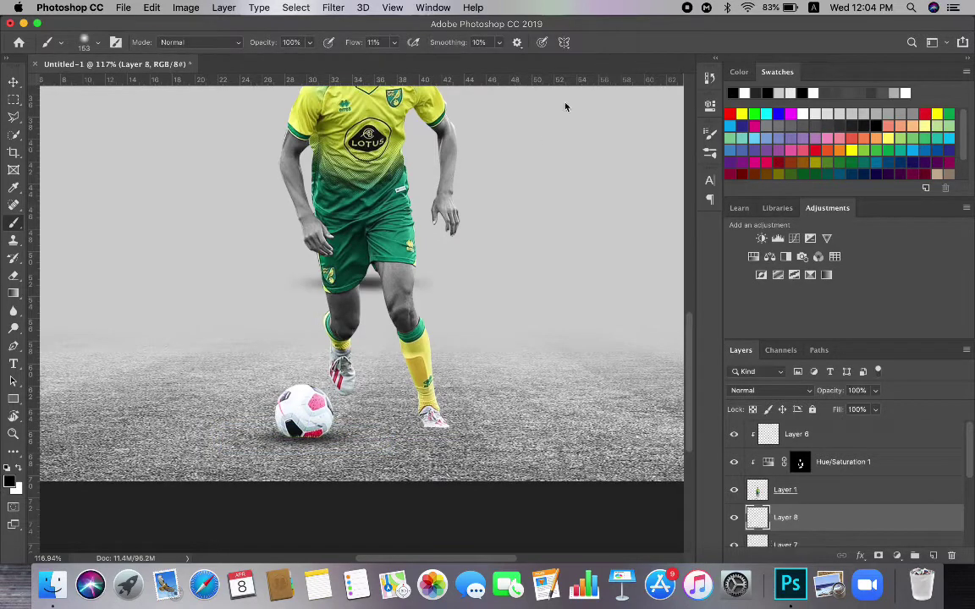
pyautogui.press('super+t')
pyautogui.moveTo(364, 281)
pyautogui.mouseDown()
pyautogui.moveTo(347, 455)
pyautogui.moveTo(426, 424)
pyautogui.mouseUp()
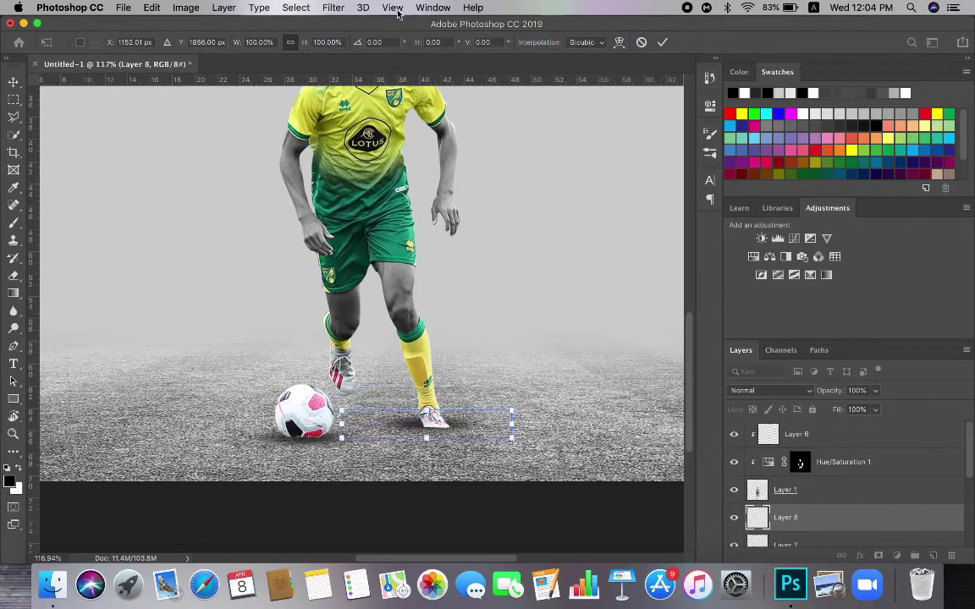
pyautogui.click(398, 10)
pyautogui.click(418, 297)
pyautogui.scroll(5, 413, 331)
pyautogui.scroll(-2, 413, 331)
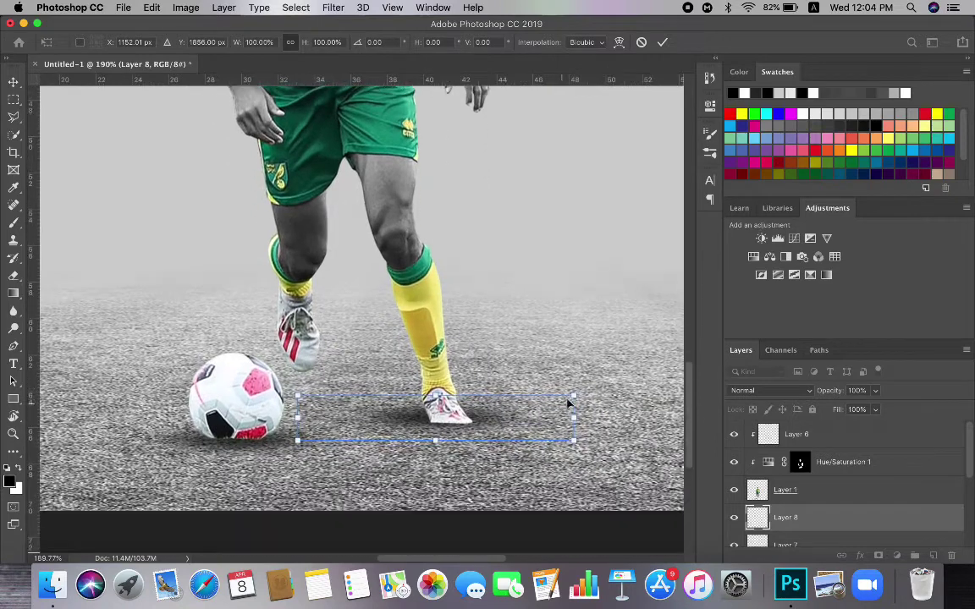
pyautogui.moveTo(568, 404)
pyautogui.mouseDown()
pyautogui.moveTo(506, 393)
pyautogui.moveTo(552, 407)
pyautogui.mouseUp()
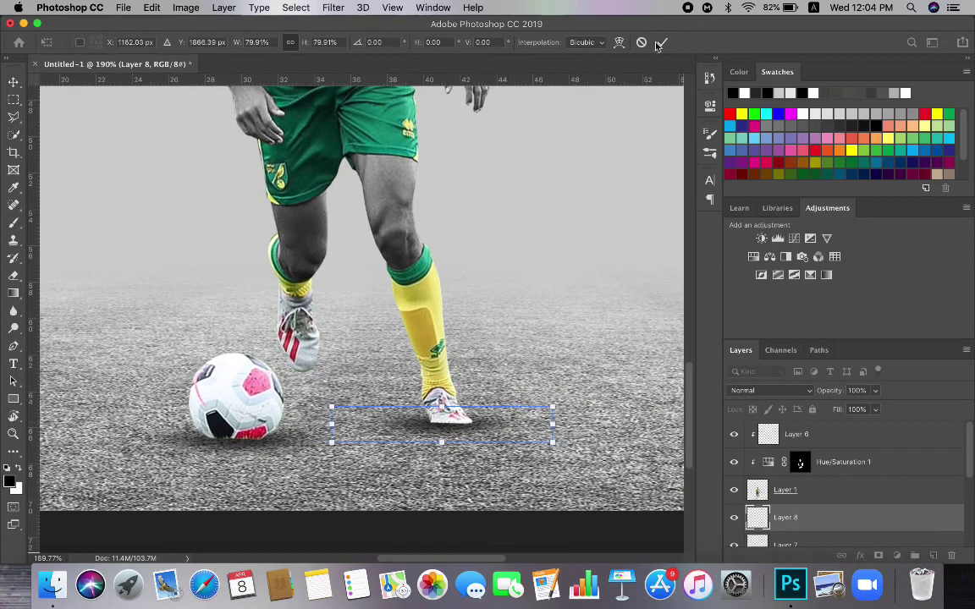
pyautogui.click(661, 43)
# Duplicate the standing foot's shadow, shrink the copy, and place it on the ground below the raised foot
pyautogui.press('super+c')
pyautogui.press('super+v')
pyautogui.press('super+t')
pyautogui.moveTo(381, 296); pyautogui.dragTo(326, 394)
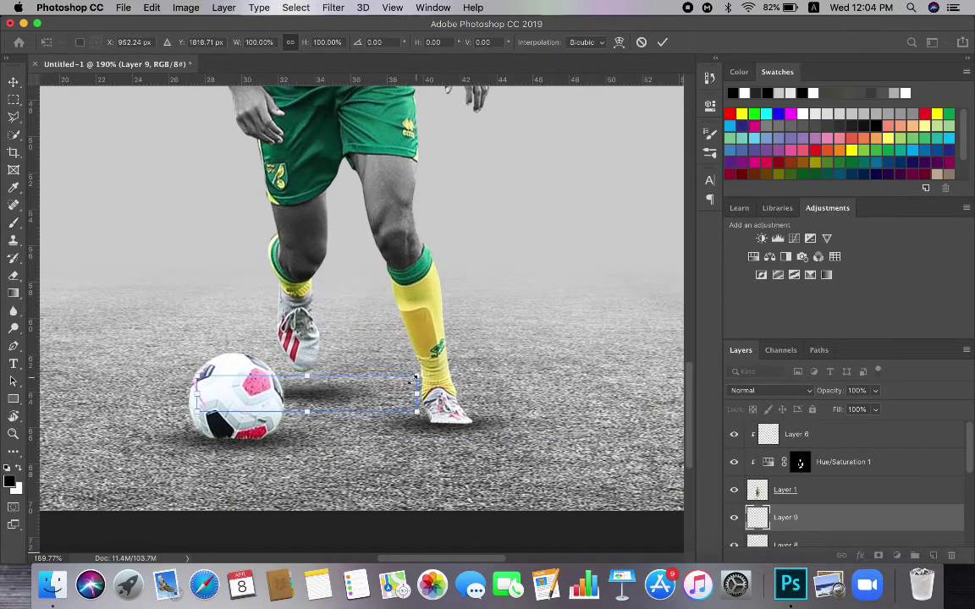
pyautogui.moveTo(415, 377); pyautogui.dragTo(353, 408)
pyautogui.moveTo(308, 421); pyautogui.dragTo(308, 433)
pyautogui.moveTo(328, 420); pyautogui.dragTo(326, 415)
pyautogui.moveTo(390, 389); pyautogui.dragTo(377, 390)
pyautogui.moveTo(350, 404); pyautogui.dragTo(357, 407)
pyautogui.click(662, 43)
# Add a clipped layer above Hue/Saturation 1 and shade the bottom of the ball and the standing boot with soft black brushes from 86 down to 25 px
pyautogui.scroll(-5, 413, 277)
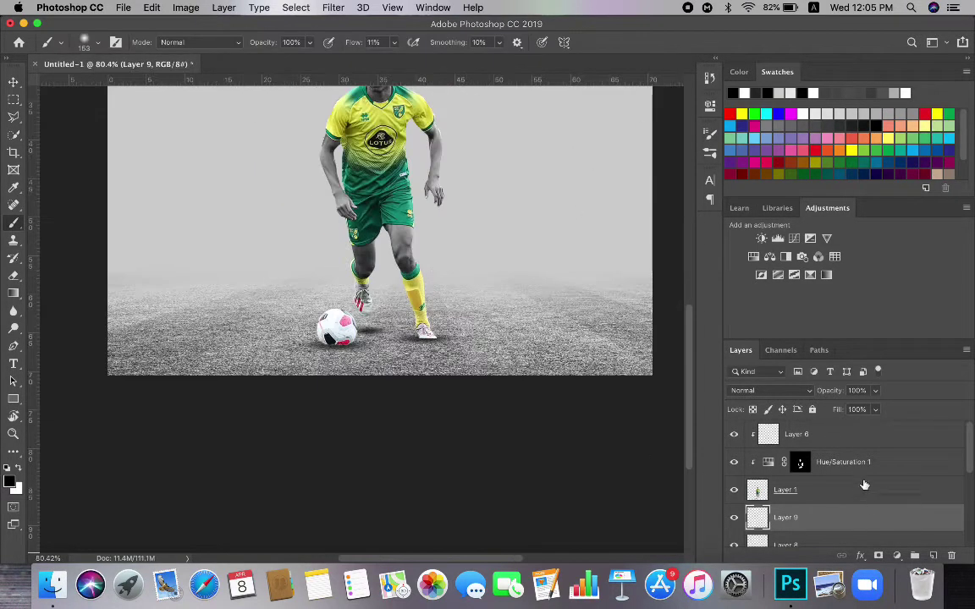
pyautogui.click(864, 468)
pyautogui.click(933, 556)
pyautogui.scroll(8, 404, 345)
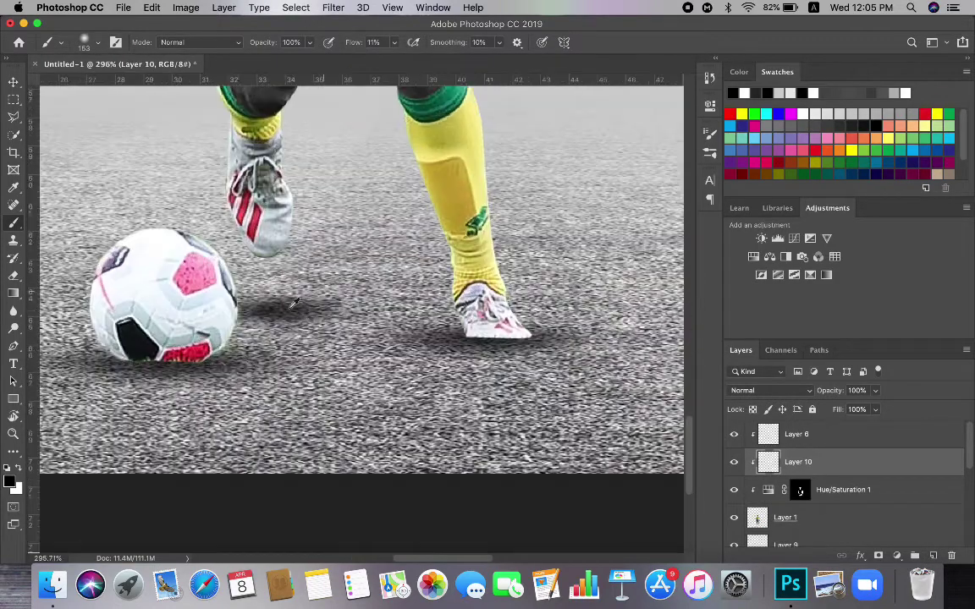
pyautogui.hscroll(-1, 265, 271)
pyautogui.click(97, 43)
pyautogui.moveTo(128, 85); pyautogui.dragTo(114, 85)
pyautogui.moveTo(114, 311); pyautogui.dragTo(271, 381)
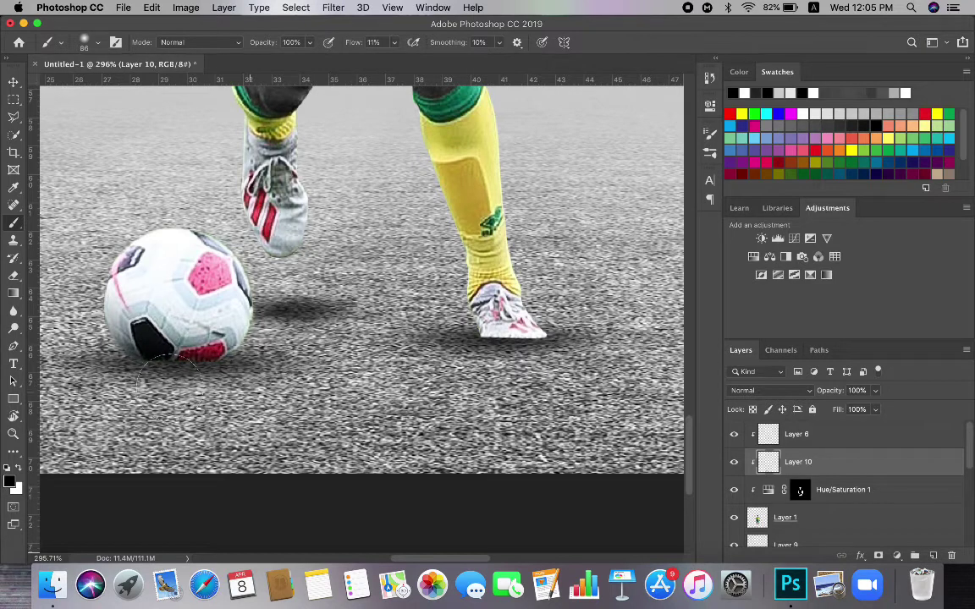
pyautogui.moveTo(480, 369)
pyautogui.mouseDown()
pyautogui.moveTo(439, 363)
pyautogui.moveTo(510, 373)
pyautogui.moveTo(551, 360)
pyautogui.moveTo(518, 370)
pyautogui.mouseUp()
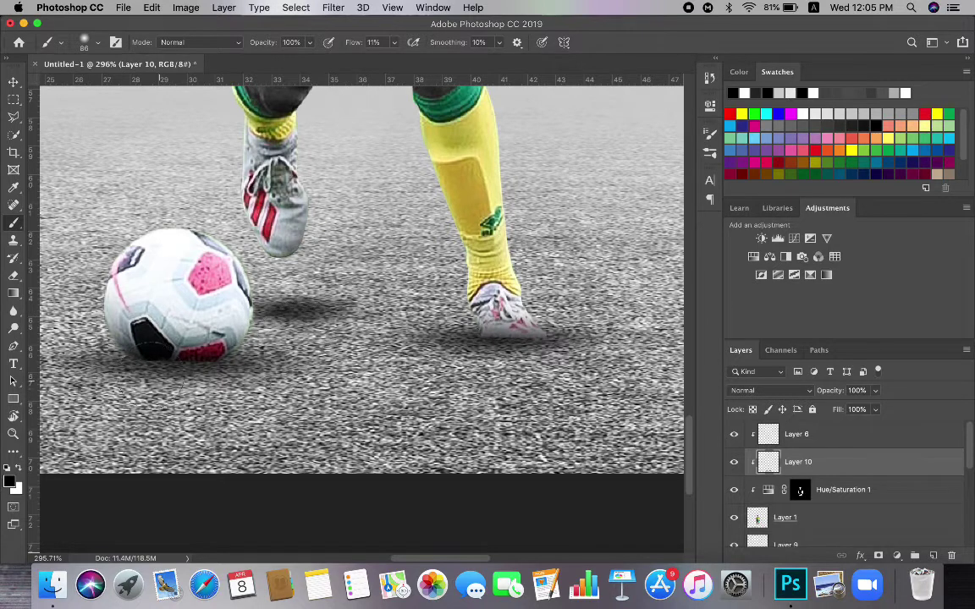
pyautogui.click(95, 44)
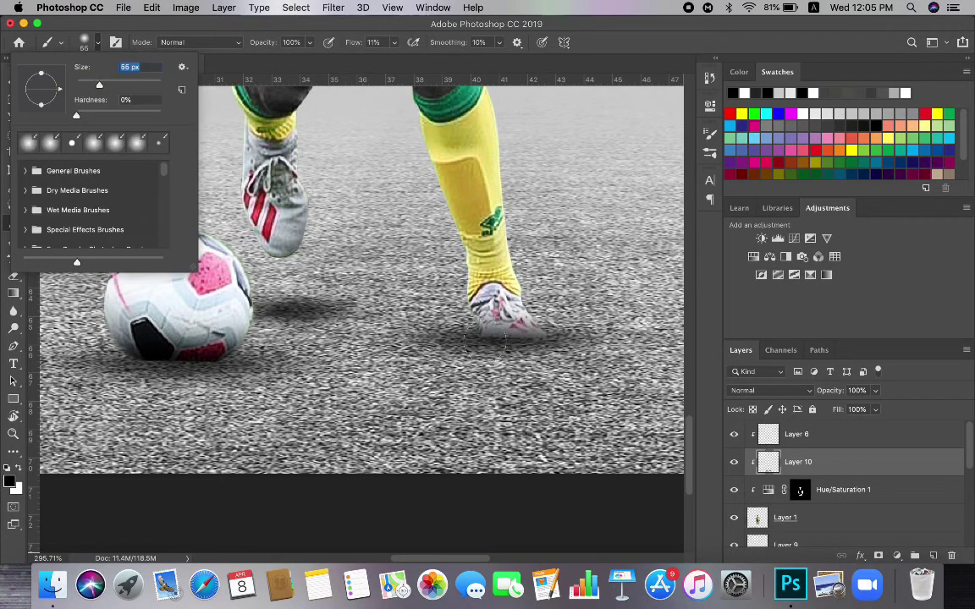
pyautogui.moveTo(539, 339); pyautogui.dragTo(484, 345)
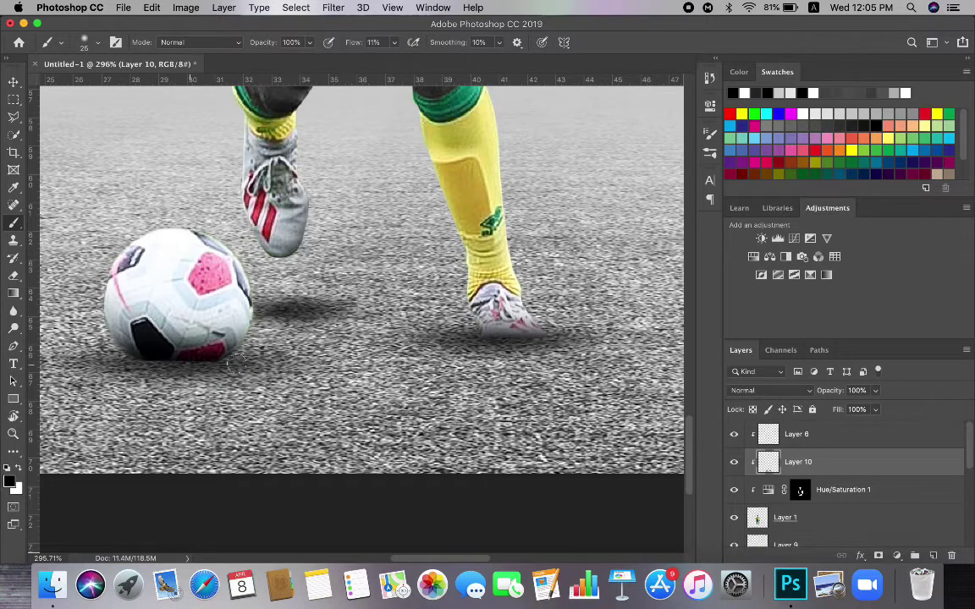
# Darken the contact shadows beneath the standing foot on Layer 8 and beneath the ball on Layer 7 with the 25 px brush
pyautogui.hotkey('alt', '[')
pyautogui.hotkey('alt', '[')
pyautogui.hotkey('alt', '[')
pyautogui.hotkey('alt', '[')
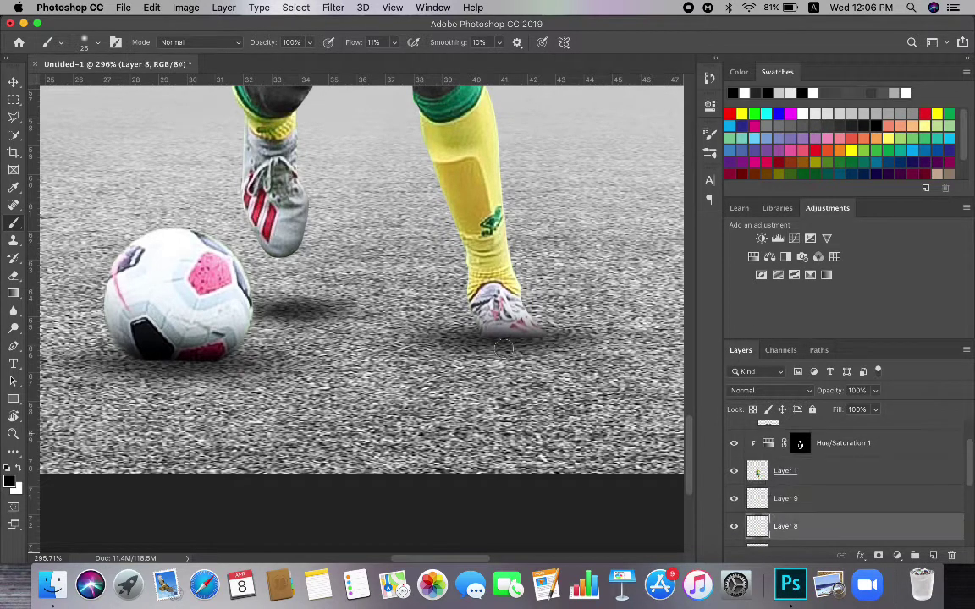
pyautogui.hotkey('alt', '[')
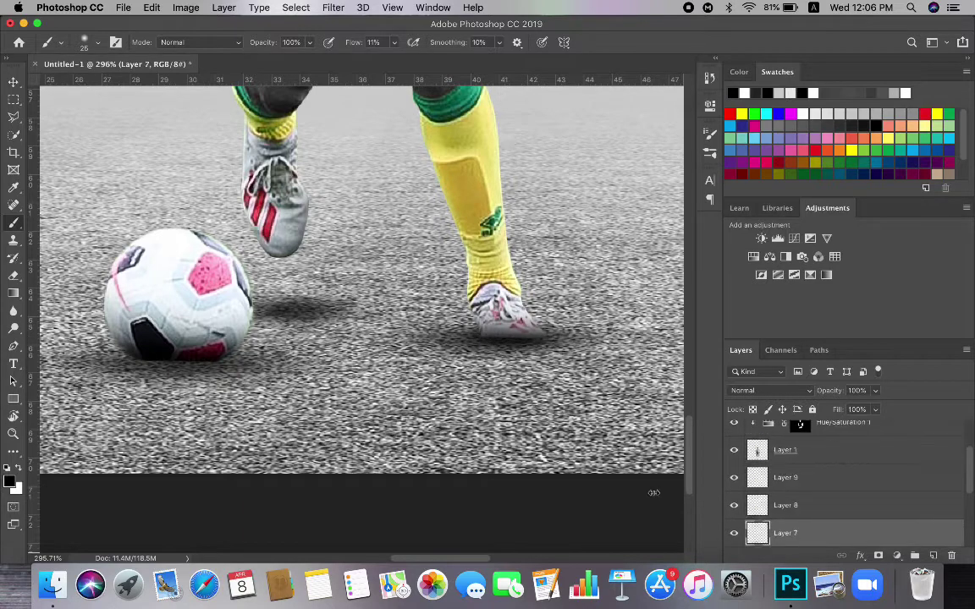
pyautogui.moveTo(159, 358)
pyautogui.mouseDown()
pyautogui.moveTo(228, 360)
pyautogui.moveTo(116, 350)
pyautogui.mouseUp()
pyautogui.scroll(-6, 352, 387)
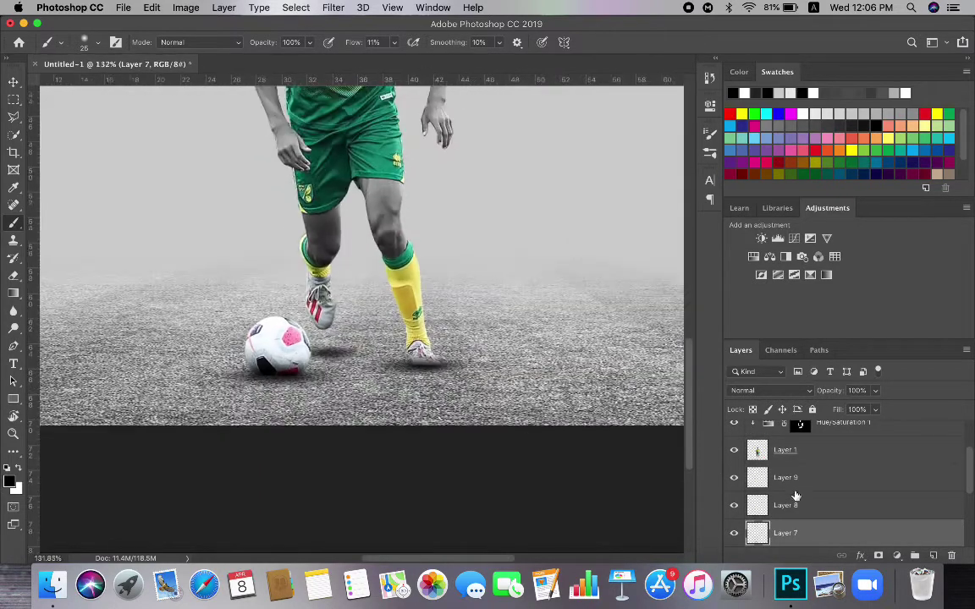
# Paint more soft black along the sole of the standing boot on Layer 10
pyautogui.scroll(3, 797, 494)
pyautogui.click(798, 464)
pyautogui.scroll(1, 452, 387)
pyautogui.scroll(10, 448, 388)
pyautogui.moveTo(390, 349)
pyautogui.mouseDown()
pyautogui.moveTo(365, 354)
pyautogui.moveTo(478, 360)
pyautogui.mouseUp()
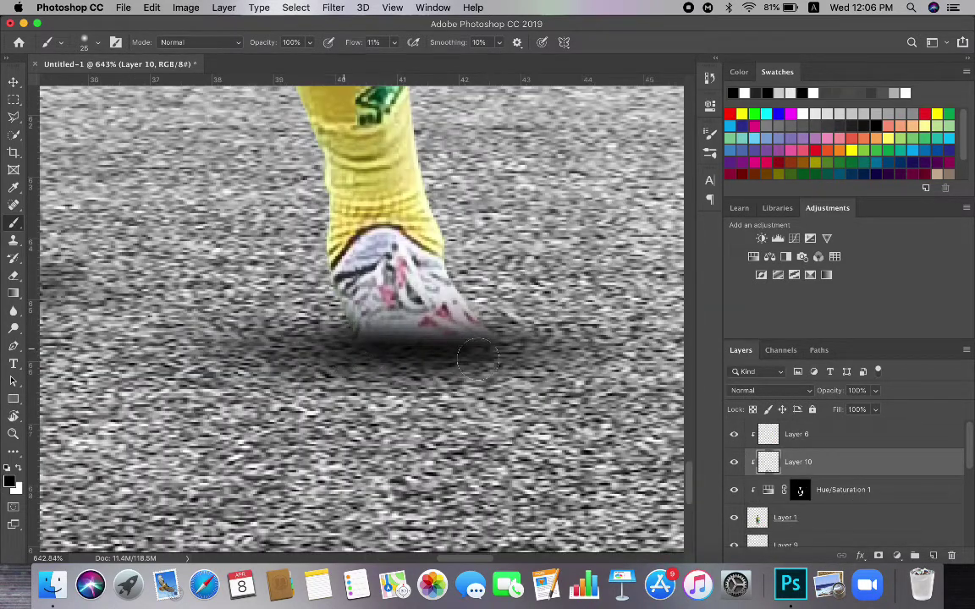
pyautogui.scroll(-12, 465, 375)
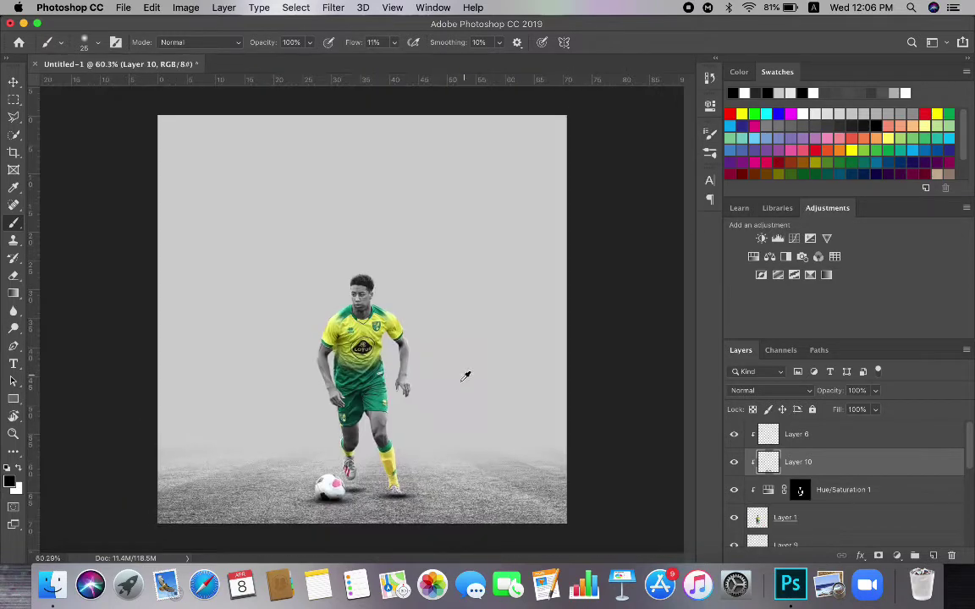
# Group the three ground shadow layers under the name shadow
pyautogui.scroll(2, 392, 405)
pyautogui.scroll(5, 393, 402)
pyautogui.scroll(-4, 812, 491)
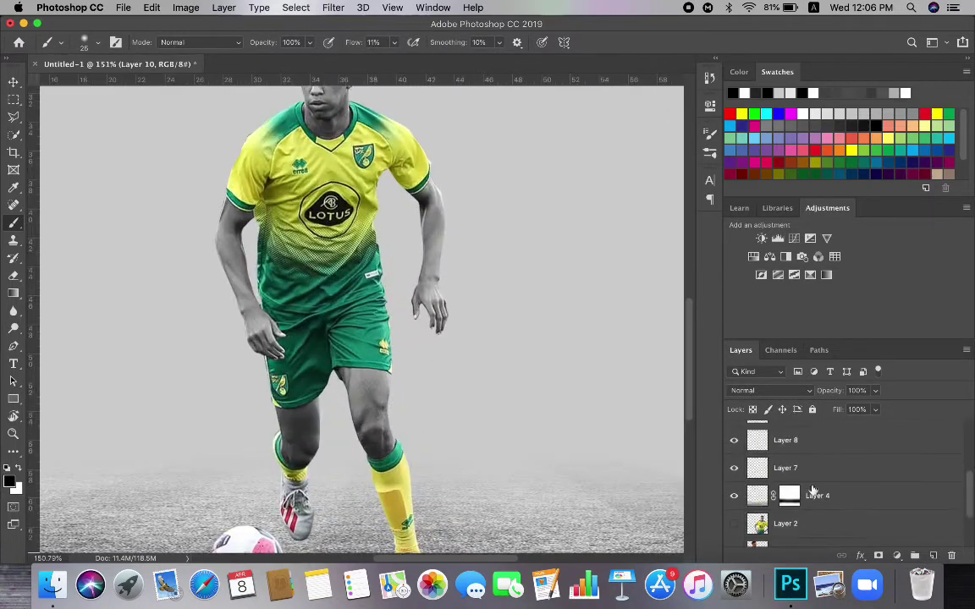
pyautogui.click(808, 471)
pyautogui.keyDown('shift'); pyautogui.click(807, 448); pyautogui.keyUp('shift')
pyautogui.scroll(3, 804, 474)
pyautogui.keyDown('shift'); pyautogui.click(803, 492); pyautogui.keyUp('shift')
pyautogui.scroll(2, 803, 492)
pyautogui.scroll(-3, 803, 491)
pyautogui.rightClick(833, 439)
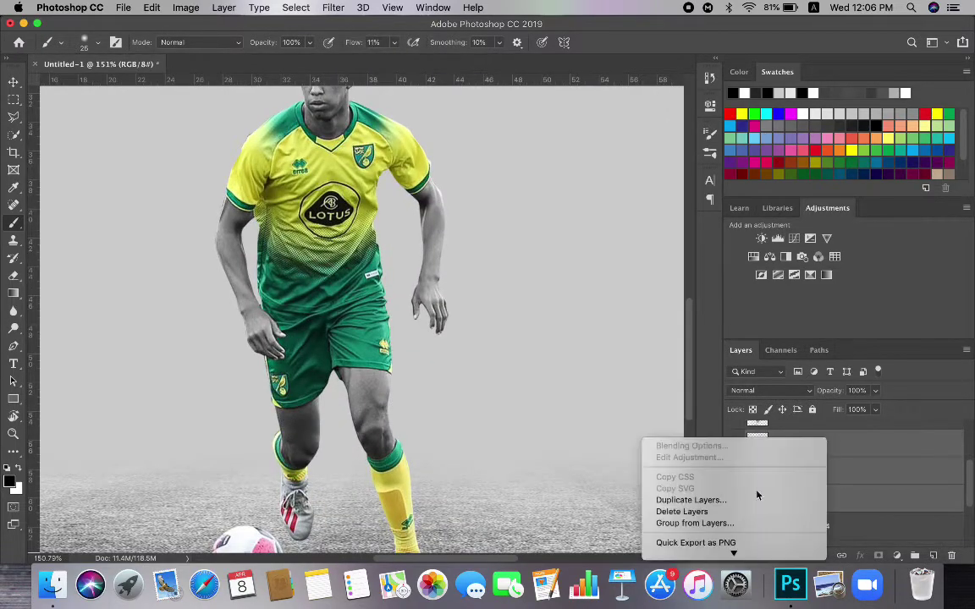
pyautogui.click(694, 525)
pyautogui.write('shadow')
pyautogui.press('Return')
# Lower the fill of Layer 10, the boot and ball shading, to 76%
pyautogui.moveTo(875, 409); pyautogui.dragTo(861, 427)
pyautogui.scroll(-5, 400, 346)
pyautogui.scroll(4, 810, 480)
pyautogui.click(810, 465)
pyautogui.scroll(-5, 389, 364)
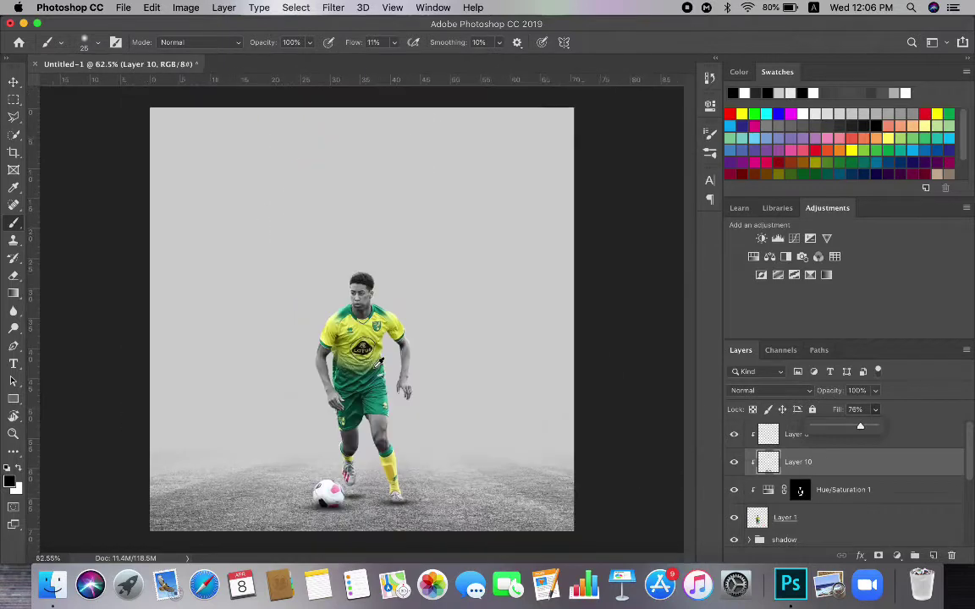
# Group the player layer, its clipped shading and adjustment layers, and the shadow group as player 1
pyautogui.keyDown('shift'); pyautogui.click(832, 514); pyautogui.keyUp('shift')
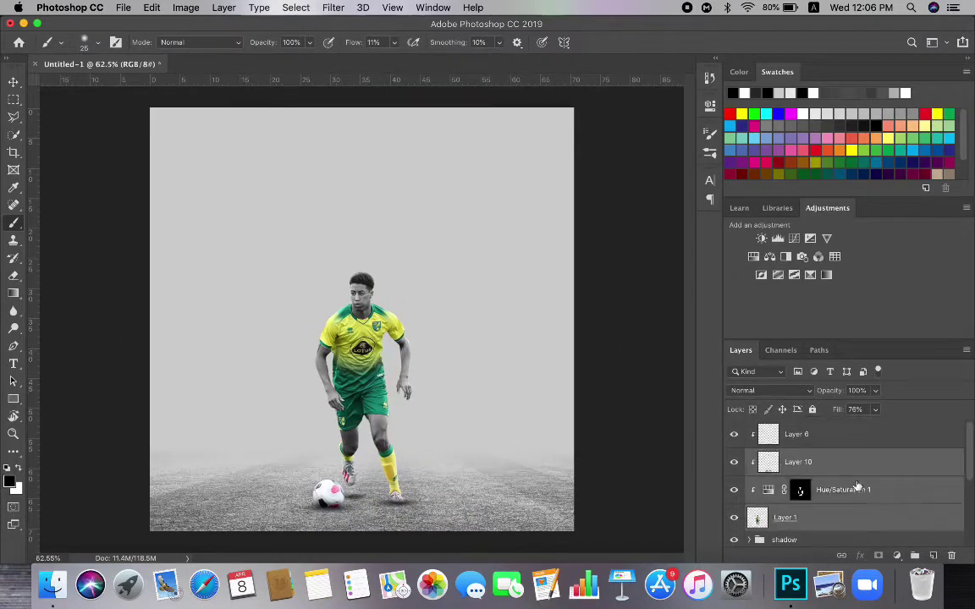
pyautogui.keyDown('shift'); pyautogui.click(841, 448); pyautogui.keyUp('shift')
pyautogui.keyDown('shift'); pyautogui.click(811, 540); pyautogui.keyUp('shift')
pyautogui.rightClick(811, 538)
pyautogui.click(863, 99)
pyautogui.write('tom')
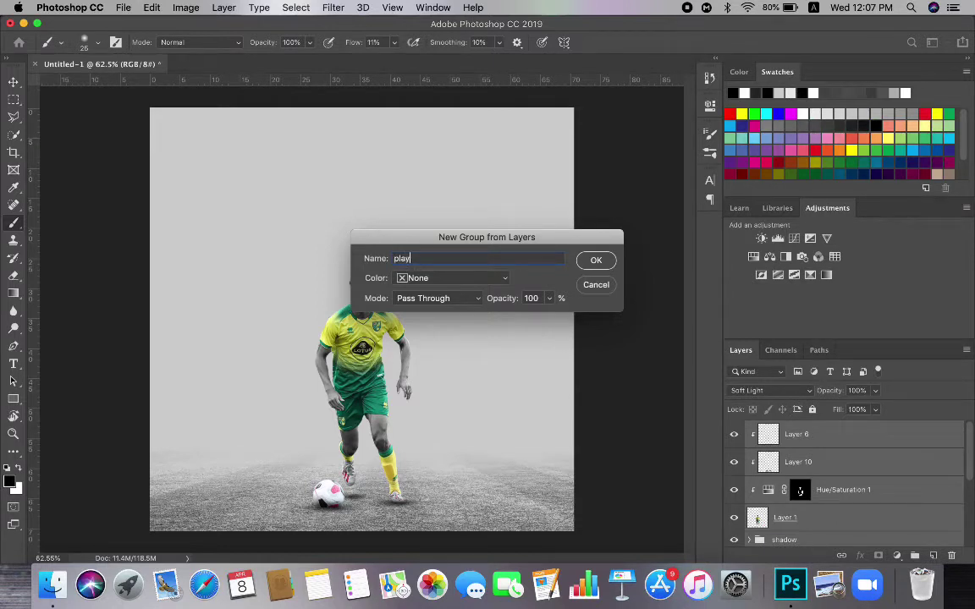
pyautogui.press('Return')
# Rename the ground layer as grass, and show Layer 2 with the large player and move it above the grass
pyautogui.doubleClick(815, 451)
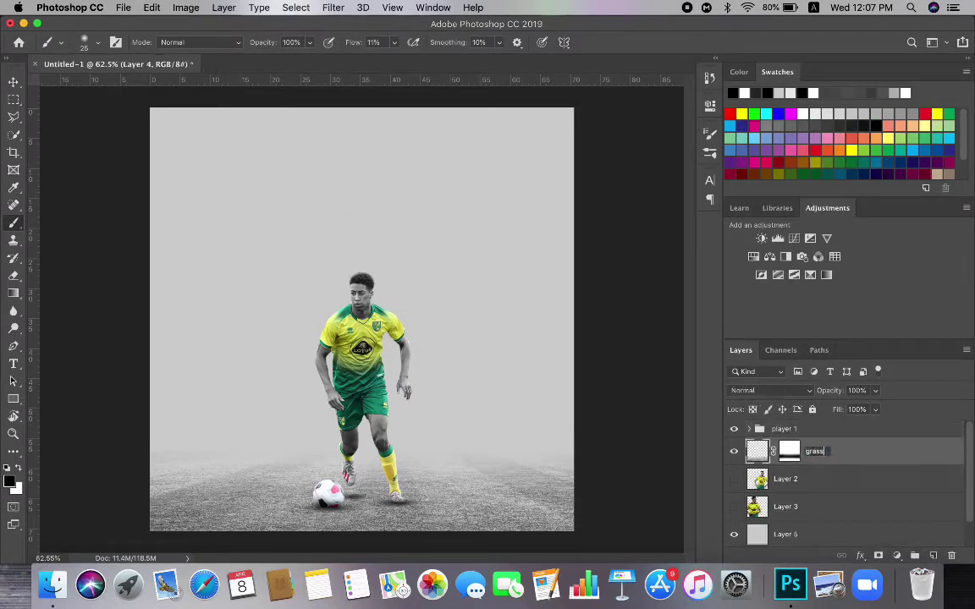
pyautogui.press('Return')
pyautogui.click(734, 479)
pyautogui.click(808, 489)
pyautogui.moveTo(809, 489); pyautogui.dragTo(809, 442)
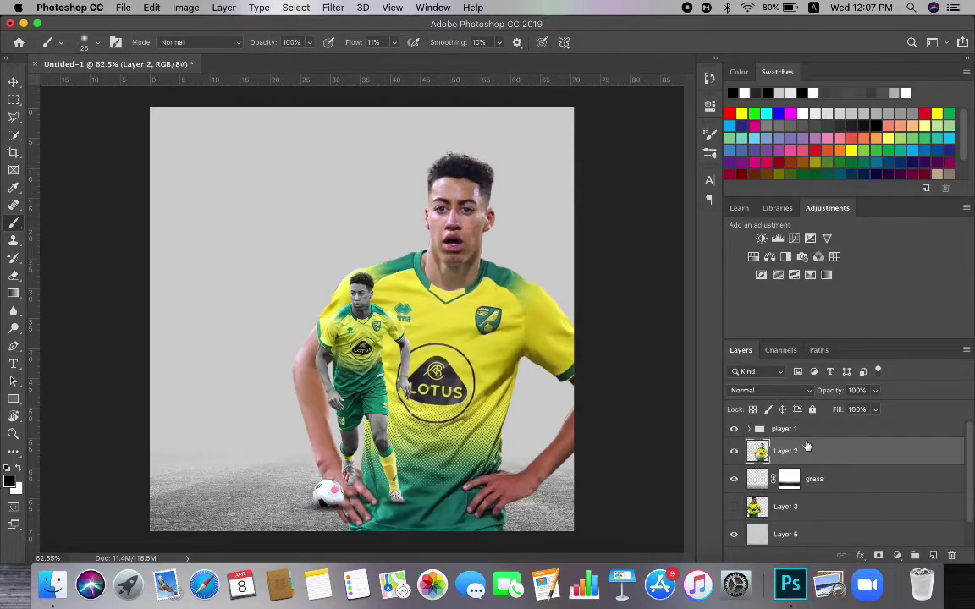
# Clip a Hue/Saturation adjustment with saturation -100 to the large player and fill its mask with black
pyautogui.click(753, 256)
pyautogui.moveTo(593, 221); pyautogui.dragTo(512, 221)
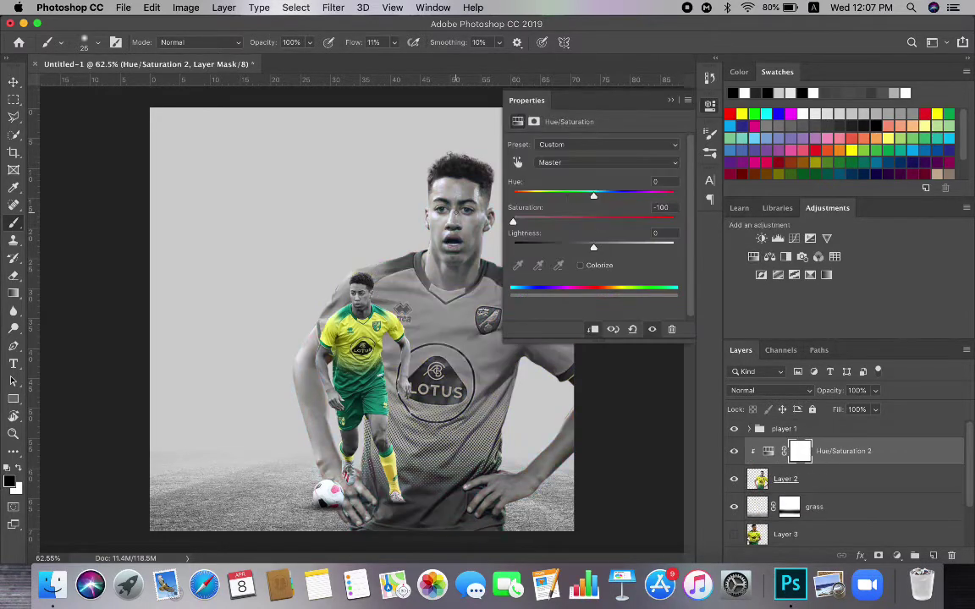
pyautogui.click(14, 434)
pyautogui.press('g')
pyautogui.click(460, 379)
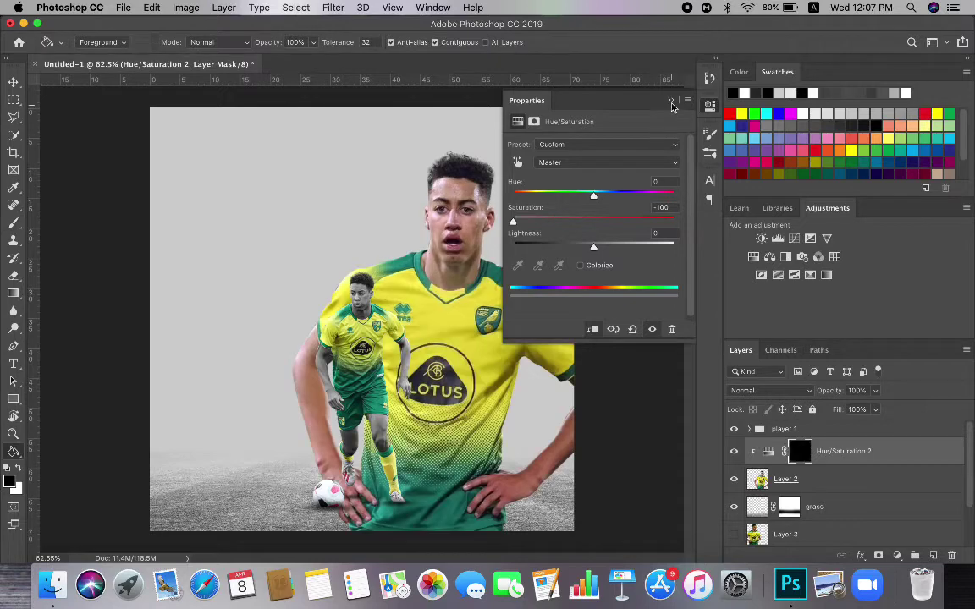
# Paint white on the adjustment mask with a hard 137 px brush to desaturate the large player's head and neck
pyautogui.click(671, 100)
pyautogui.click(13, 224)
pyautogui.click(18, 468)
pyautogui.scroll(5, 468, 279)
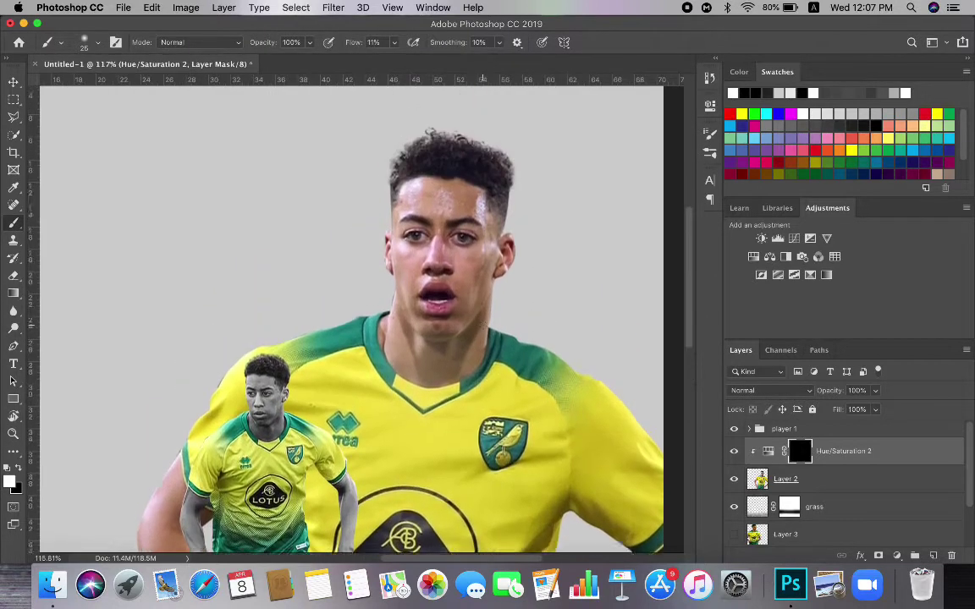
pyautogui.scroll(3, 467, 279)
pyautogui.click(97, 42)
pyautogui.click(72, 143)
pyautogui.click(125, 83)
pyautogui.moveTo(391, 357)
pyautogui.mouseDown()
pyautogui.moveTo(544, 328)
pyautogui.moveTo(382, 298)
pyautogui.mouseUp()
pyautogui.moveTo(468, 355)
pyautogui.mouseDown()
pyautogui.moveTo(440, 402)
pyautogui.moveTo(440, 427)
pyautogui.mouseUp()
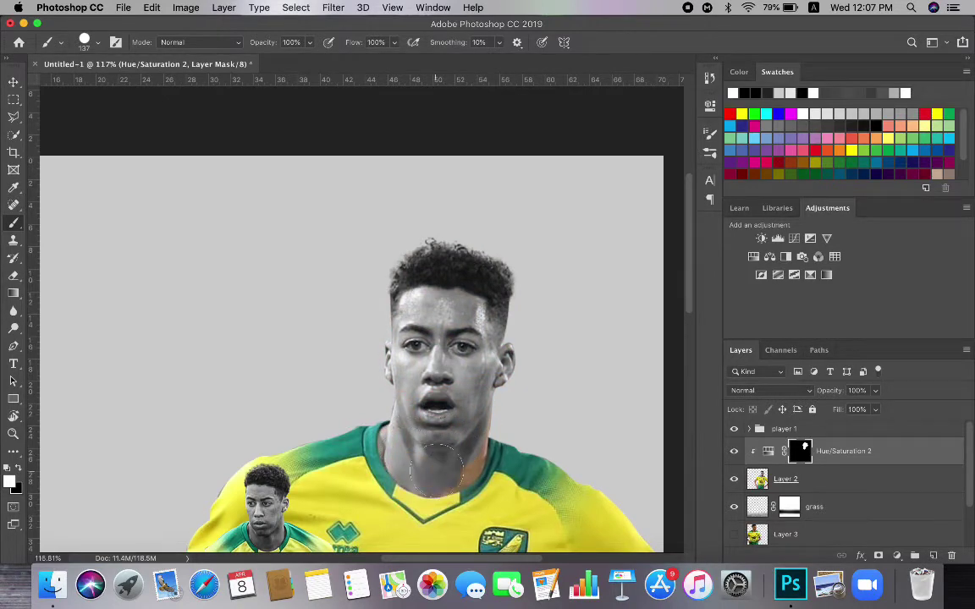
pyautogui.moveTo(437, 469); pyautogui.dragTo(457, 461)
# Paint the mask white over the large player's left forearm and wrist to turn them grey
pyautogui.scroll(-10, 466, 408)
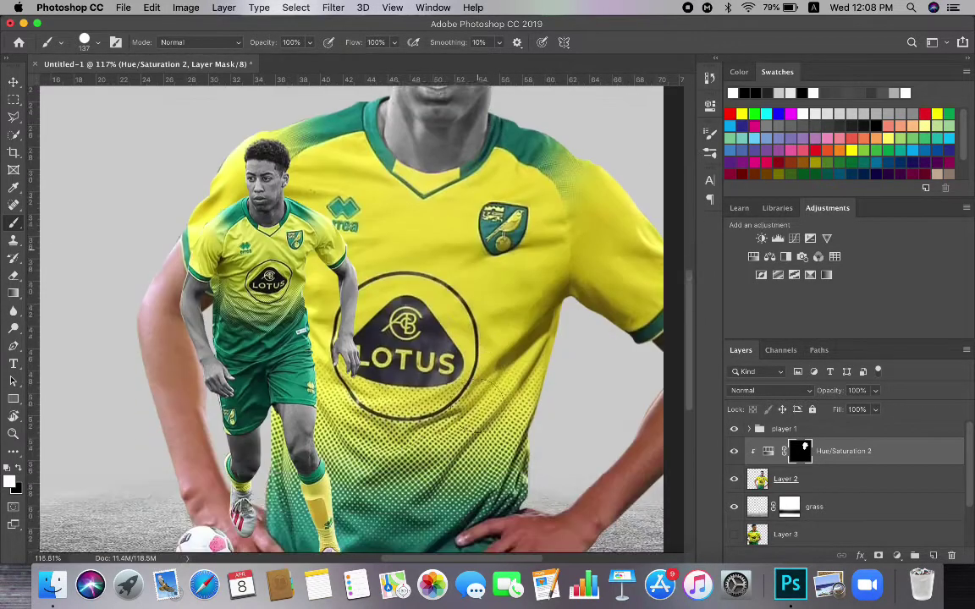
pyautogui.hscroll(5, 468, 398)
pyautogui.moveTo(468, 283)
pyautogui.mouseDown()
pyautogui.moveTo(483, 339)
pyautogui.moveTo(434, 404)
pyautogui.moveTo(393, 444)
pyautogui.moveTo(365, 415)
pyautogui.mouseUp()
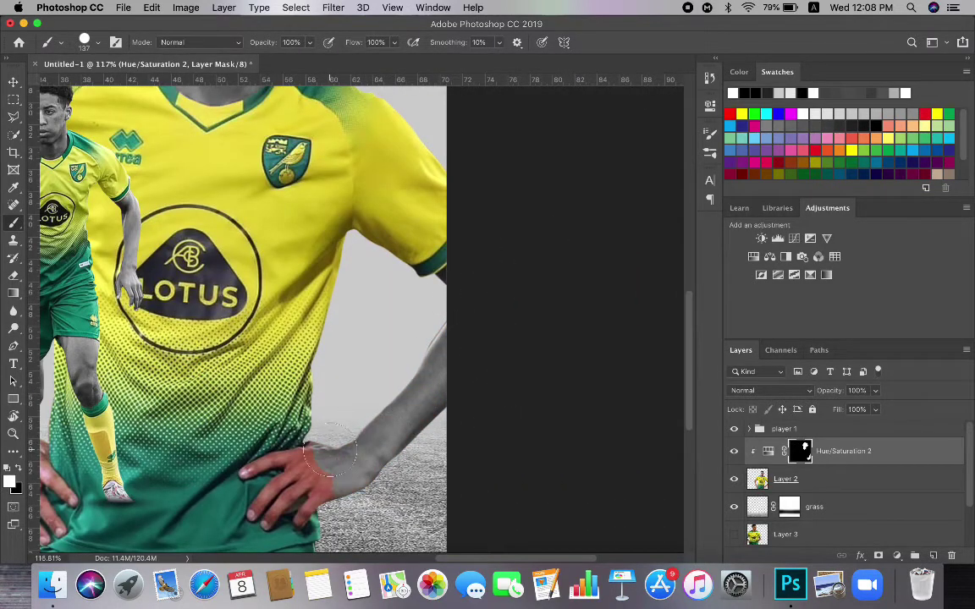
# Reduce the brush to 41 px and desaturate the ring finger and part of the back of the large player's left hand
pyautogui.scroll(-3, 272, 408)
pyautogui.scroll(3, 273, 408)
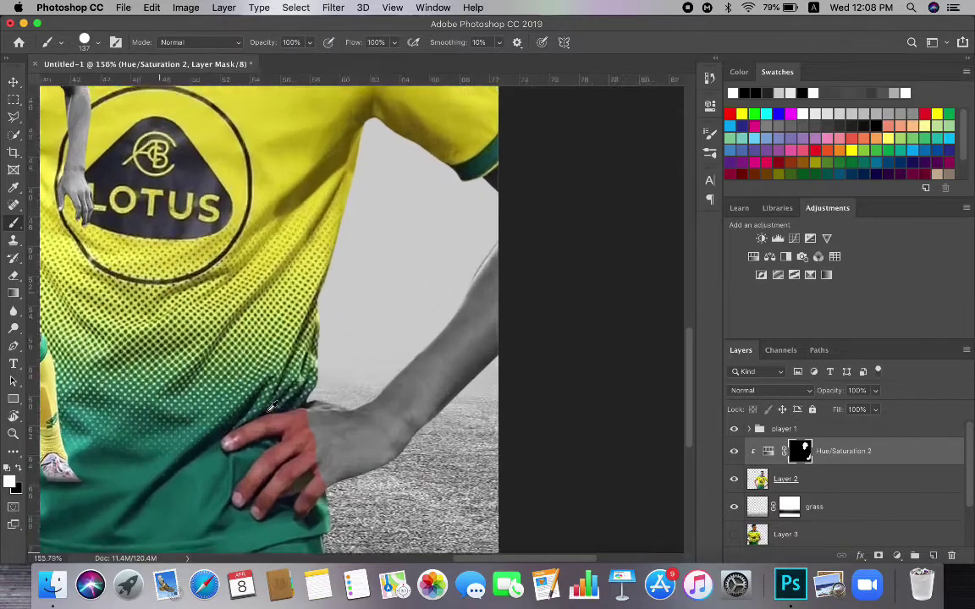
pyautogui.scroll(8, 273, 408)
pyautogui.scroll(-5, 272, 408)
pyautogui.click(98, 42)
pyautogui.moveTo(109, 87); pyautogui.dragTo(93, 87)
pyautogui.click(252, 368)
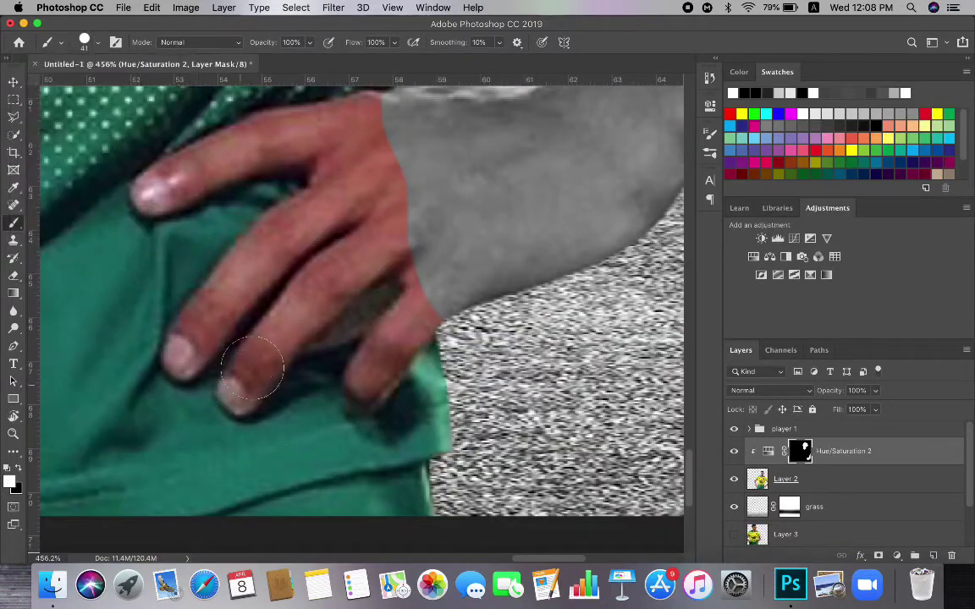
pyautogui.moveTo(253, 368)
pyautogui.mouseDown()
pyautogui.moveTo(452, 176)
pyautogui.moveTo(305, 305)
pyautogui.moveTo(407, 227)
pyautogui.moveTo(389, 262)
pyautogui.mouseUp()
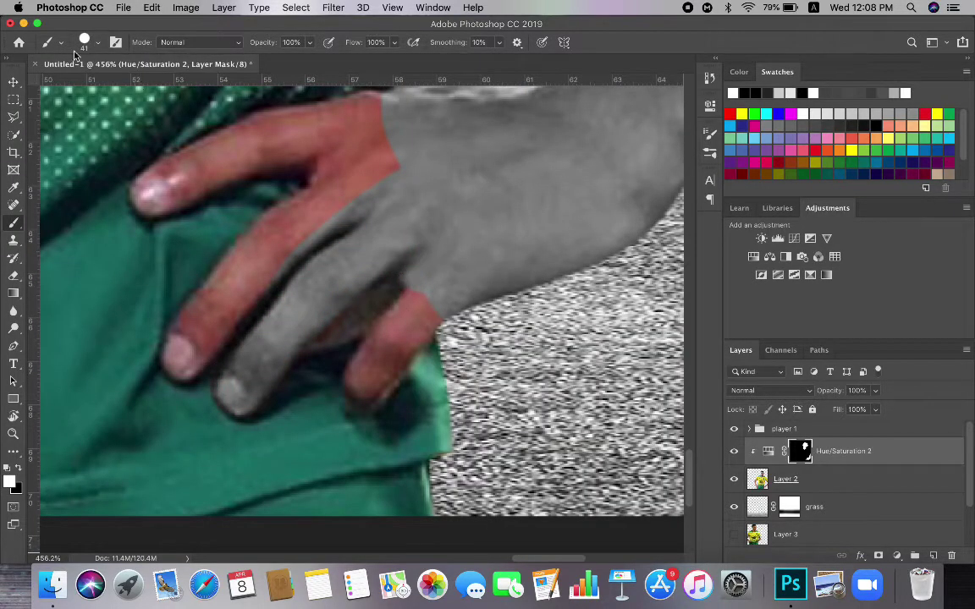
# Reduce the brush to 17 px and desaturate the little and middle fingers of the large player's left hand
pyautogui.click(98, 42)
pyautogui.moveTo(93, 87); pyautogui.dragTo(83, 87)
pyautogui.moveTo(366, 394)
pyautogui.mouseDown()
pyautogui.moveTo(421, 328)
pyautogui.moveTo(426, 286)
pyautogui.moveTo(373, 358)
pyautogui.mouseUp()
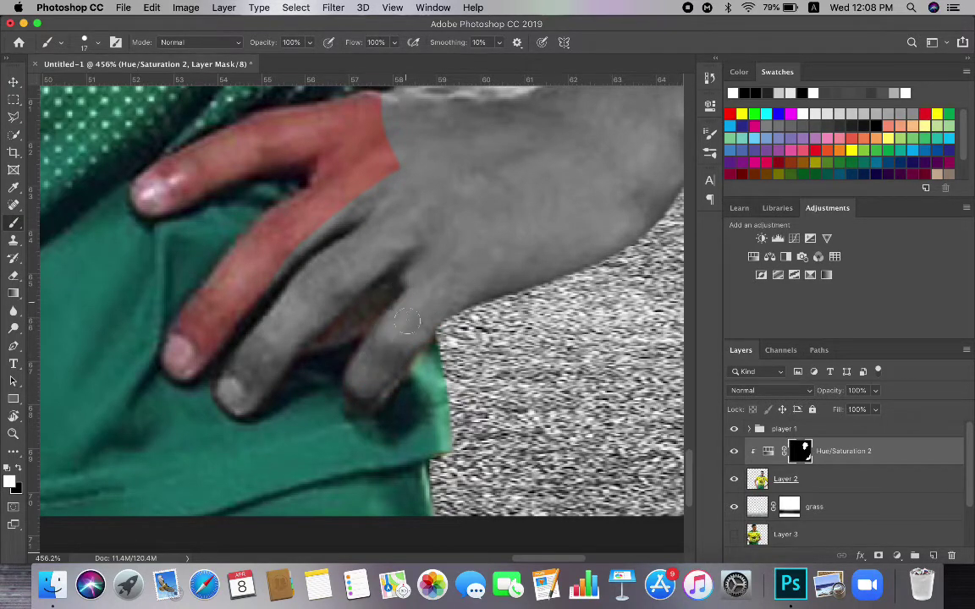
pyautogui.moveTo(182, 370)
pyautogui.mouseDown()
pyautogui.moveTo(314, 165)
pyautogui.moveTo(279, 176)
pyautogui.moveTo(199, 241)
pyautogui.moveTo(185, 338)
pyautogui.mouseUp()
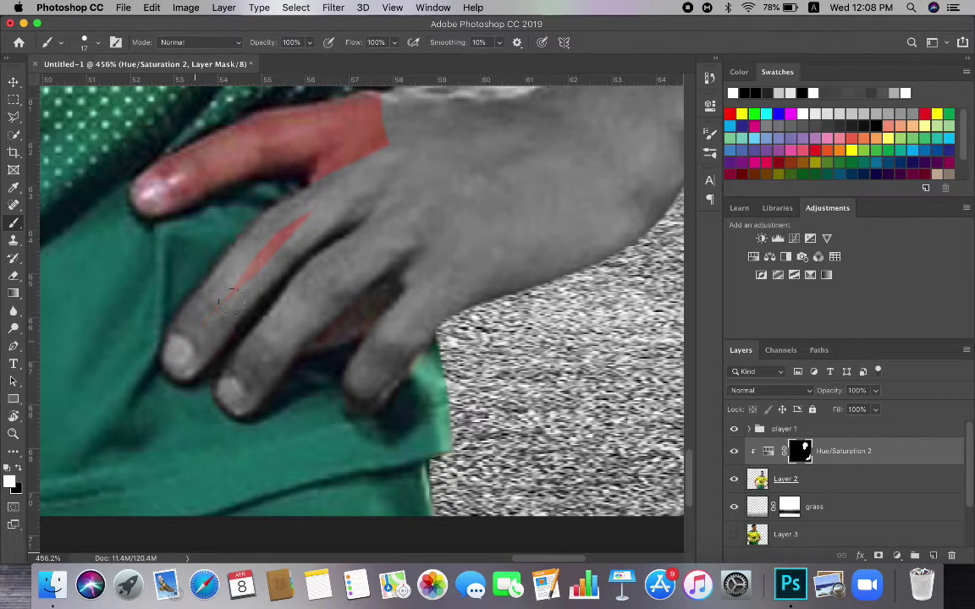
pyautogui.moveTo(231, 301); pyautogui.dragTo(292, 219)
# Paint the mask white over the index finger of the large player's left hand to turn it grey
pyautogui.scroll(3, 262, 233)
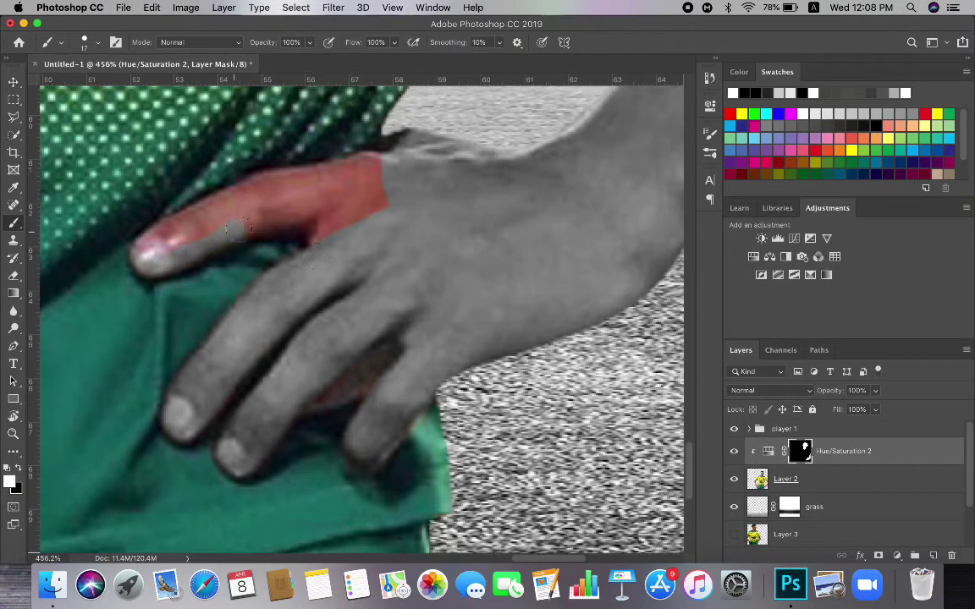
pyautogui.moveTo(222, 222)
pyautogui.mouseDown()
pyautogui.moveTo(317, 220)
pyautogui.moveTo(322, 191)
pyautogui.moveTo(347, 174)
pyautogui.mouseUp()
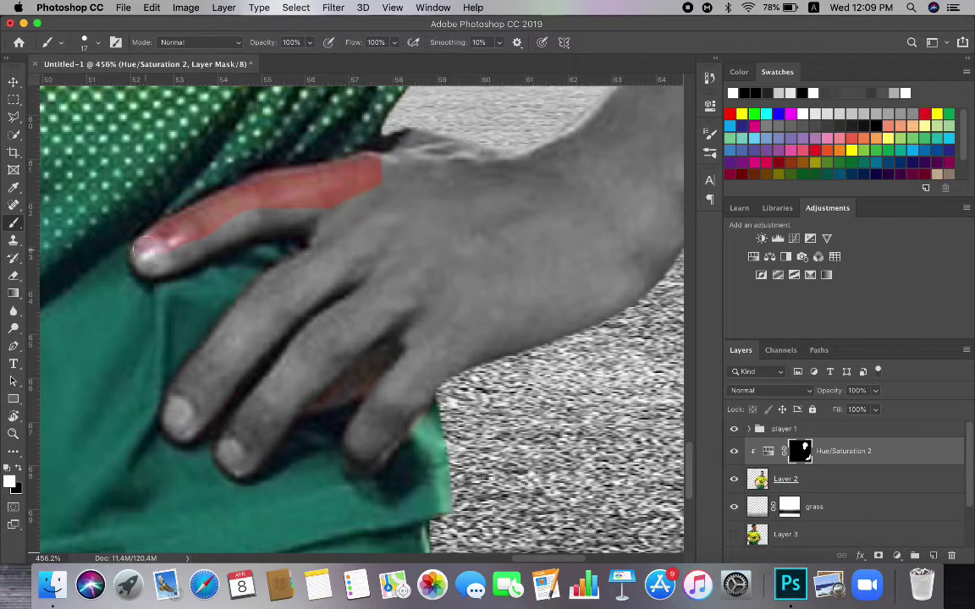
pyautogui.moveTo(140, 229)
pyautogui.mouseDown()
pyautogui.moveTo(281, 182)
pyautogui.moveTo(392, 164)
pyautogui.mouseUp()
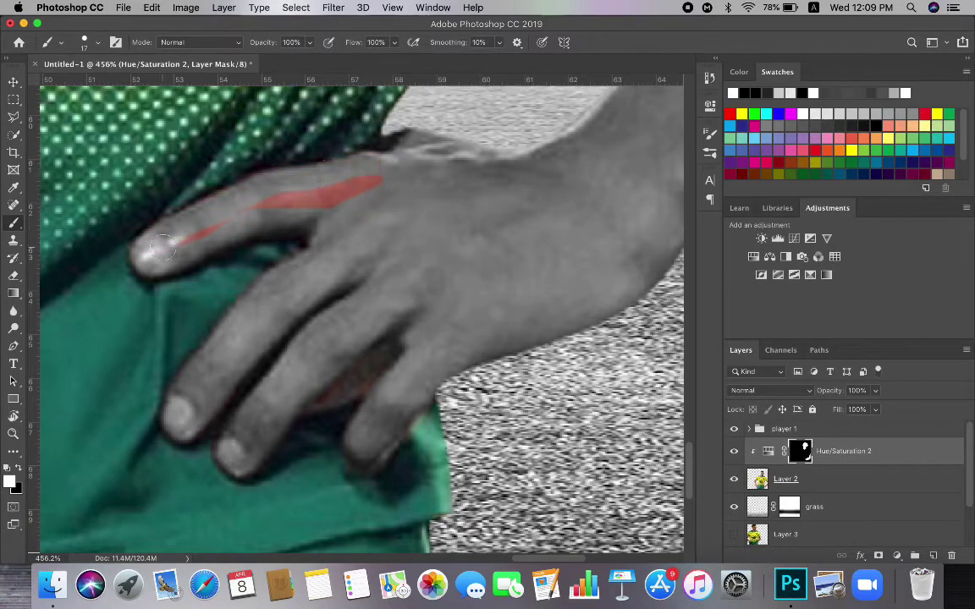
pyautogui.moveTo(163, 248)
pyautogui.mouseDown()
pyautogui.moveTo(386, 190)
pyautogui.moveTo(284, 193)
pyautogui.moveTo(322, 258)
pyautogui.moveTo(425, 347)
pyautogui.mouseUp()
# Desaturate all the visible fingers and knuckles of the large player's right hand by painting white on the mask
pyautogui.hscroll(-10, 279, 311)
pyautogui.hscroll(-10, 272, 307)
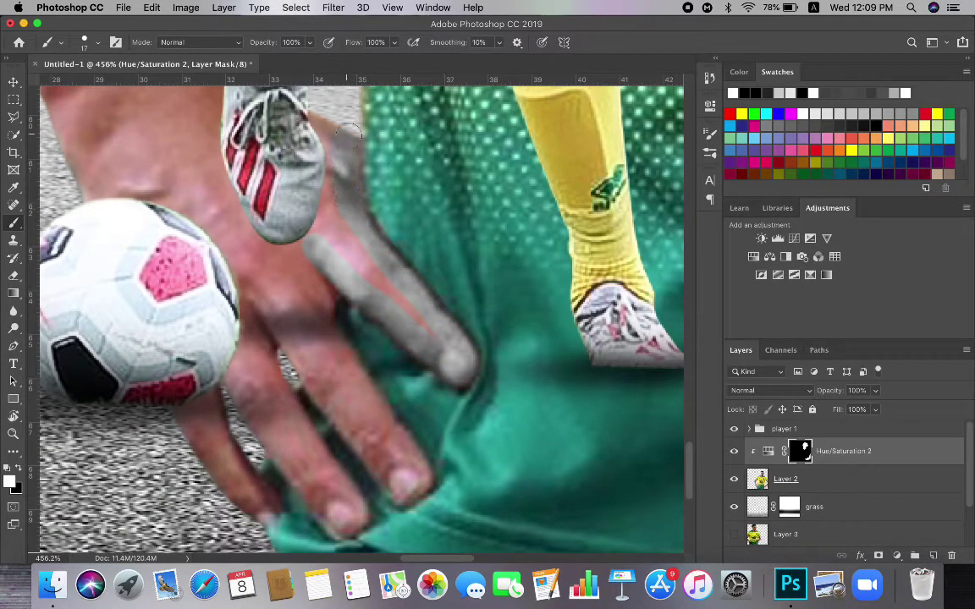
pyautogui.moveTo(355, 233); pyautogui.dragTo(405, 315)
pyautogui.moveTo(322, 252)
pyautogui.mouseDown()
pyautogui.moveTo(283, 351)
pyautogui.moveTo(355, 444)
pyautogui.moveTo(408, 462)
pyautogui.moveTo(316, 276)
pyautogui.mouseUp()
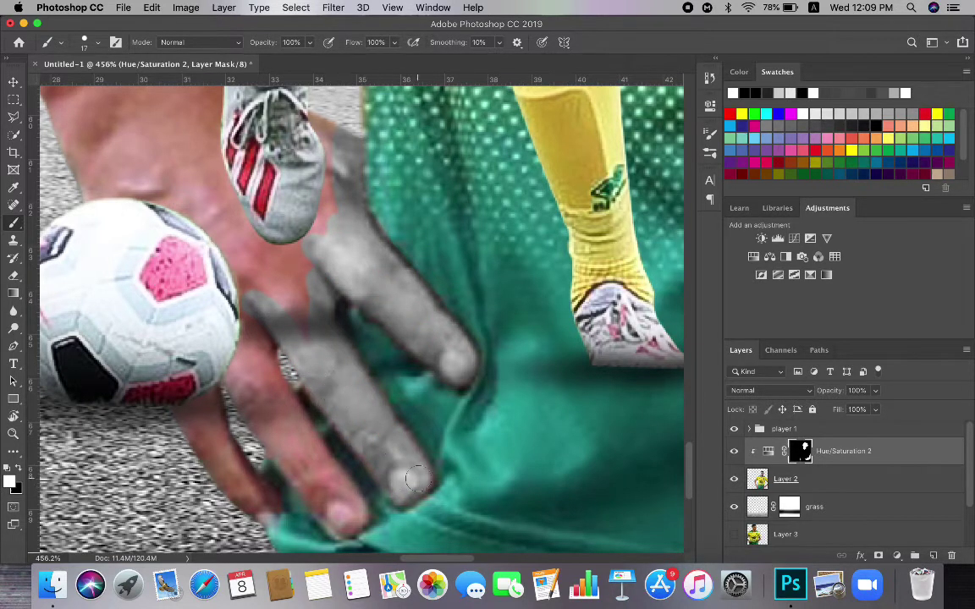
pyautogui.moveTo(375, 415)
pyautogui.mouseDown()
pyautogui.moveTo(298, 339)
pyautogui.moveTo(316, 258)
pyautogui.moveTo(259, 298)
pyautogui.moveTo(310, 162)
pyautogui.moveTo(321, 186)
pyautogui.moveTo(275, 277)
pyautogui.mouseUp()
pyautogui.moveTo(230, 368)
pyautogui.mouseDown()
pyautogui.moveTo(288, 463)
pyautogui.moveTo(344, 527)
pyautogui.moveTo(353, 501)
pyautogui.moveTo(295, 419)
pyautogui.moveTo(264, 312)
pyautogui.moveTo(258, 417)
pyautogui.mouseUp()
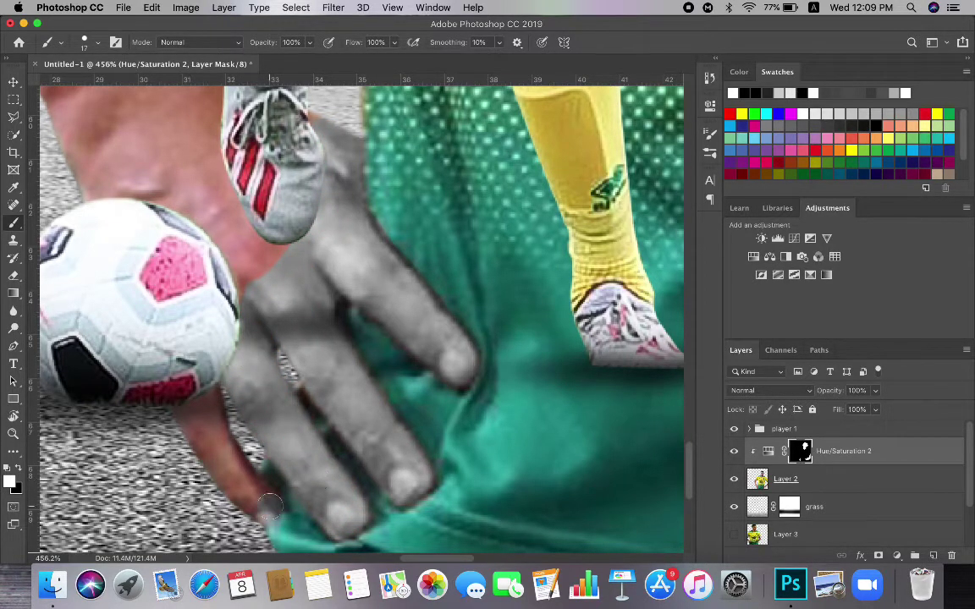
pyautogui.moveTo(269, 506)
pyautogui.mouseDown()
pyautogui.moveTo(240, 494)
pyautogui.moveTo(198, 402)
pyautogui.moveTo(240, 461)
pyautogui.mouseUp()
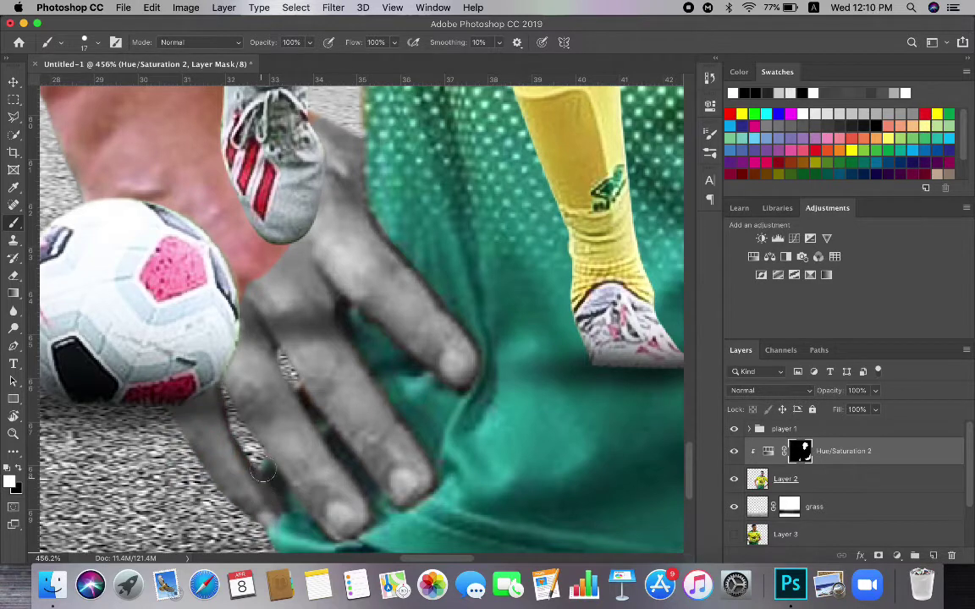
# Enlarge the brush to 114 px and desaturate the back of the large player's right hand, the wrist and the lower forearm
pyautogui.scroll(3, 237, 426)
pyautogui.click(88, 42)
pyautogui.moveTo(85, 77); pyautogui.dragTo(114, 78)
pyautogui.moveTo(237, 240); pyautogui.dragTo(178, 340)
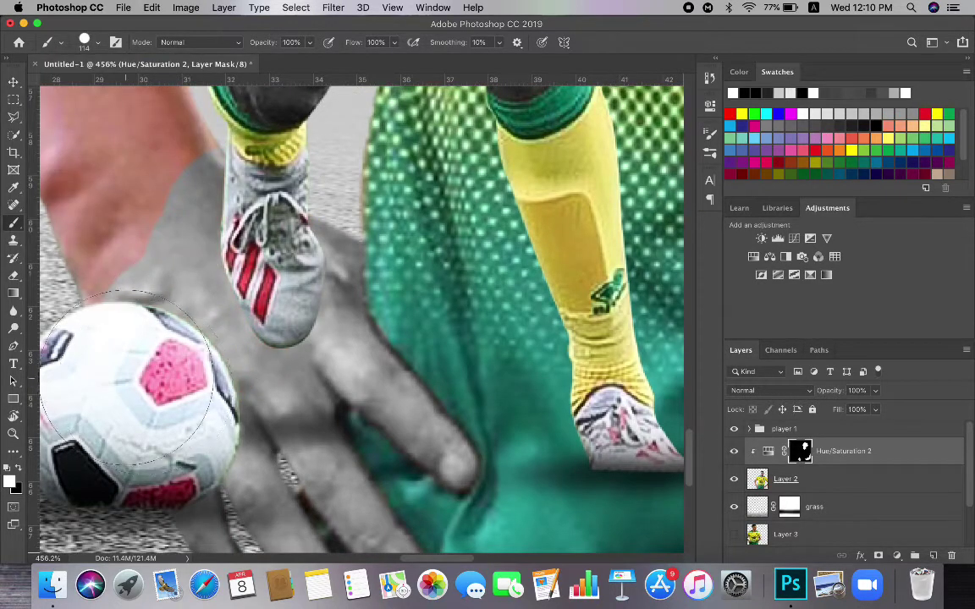
pyautogui.scroll(5, 126, 381)
pyautogui.hscroll(-3, 128, 381)
pyautogui.moveTo(199, 404); pyautogui.dragTo(226, 168)
pyautogui.scroll(8, 98, 293)
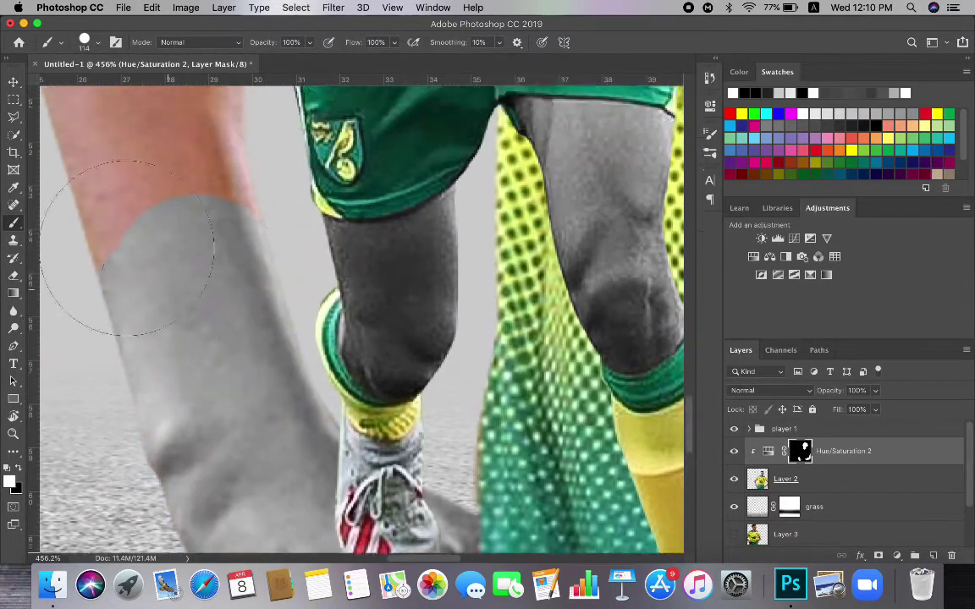
# Paint the mask white over the rest of the large player's right forearm, the elbow and the lower part of the upper arm
pyautogui.hscroll(-1, 180, 272)
pyautogui.moveTo(117, 443)
pyautogui.mouseDown()
pyautogui.moveTo(161, 325)
pyautogui.moveTo(191, 309)
pyautogui.mouseUp()
pyautogui.scroll(2, 195, 330)
pyautogui.scroll(-4, 198, 339)
pyautogui.moveTo(148, 266)
pyautogui.mouseDown()
pyautogui.moveTo(176, 248)
pyautogui.moveTo(212, 264)
pyautogui.mouseUp()
pyautogui.scroll(2, 211, 264)
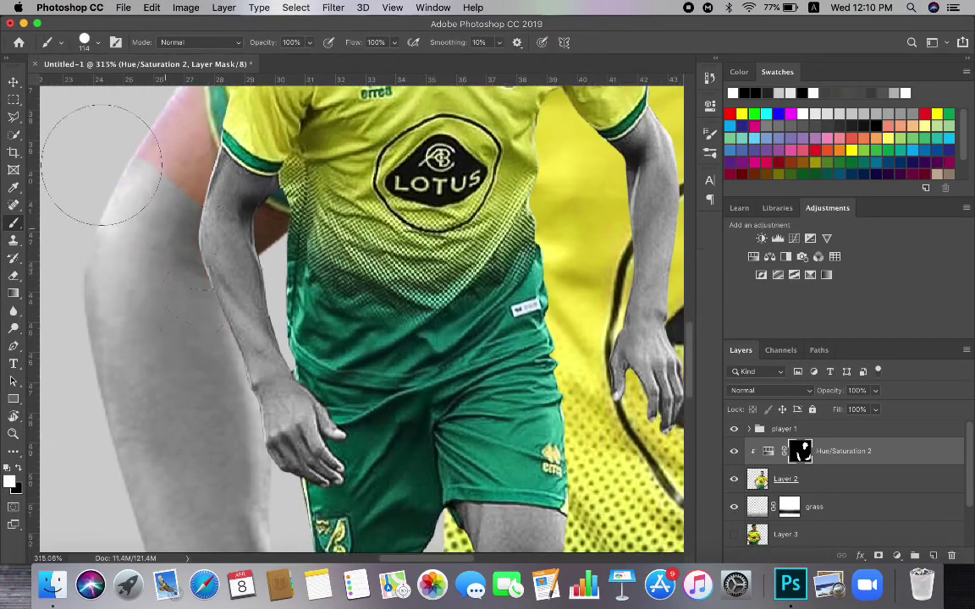
pyautogui.moveTo(102, 165); pyautogui.dragTo(119, 123)
# Desaturate the large player's right upper arm up to the sleeve and the gap beside the small player, using 41 px and 20 px brushes
pyautogui.click(97, 43)
pyautogui.moveTo(105, 86); pyautogui.dragTo(93, 85)
pyautogui.moveTo(264, 222); pyautogui.dragTo(262, 231)
pyautogui.scroll(3, 259, 227)
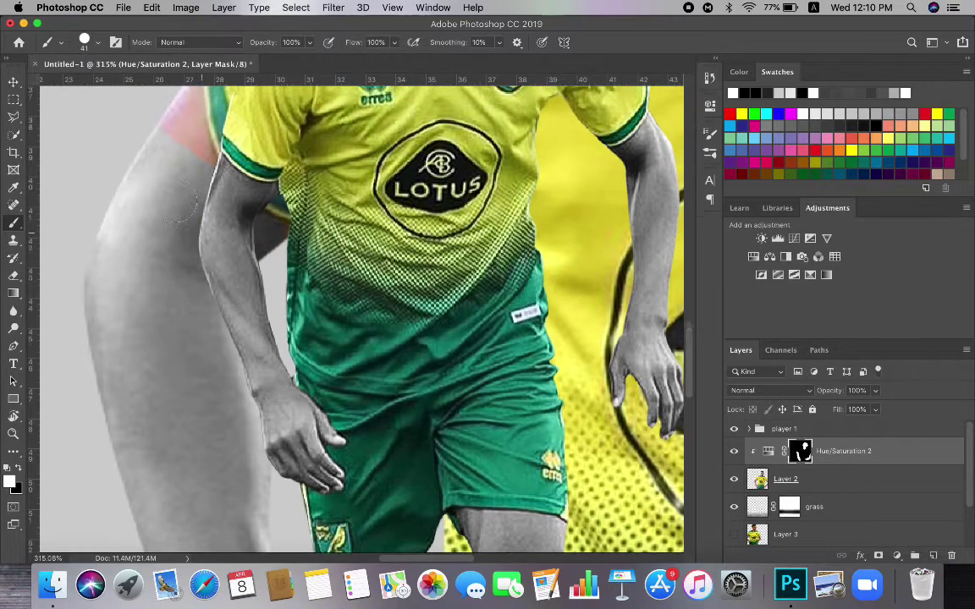
pyautogui.moveTo(176, 146)
pyautogui.mouseDown()
pyautogui.moveTo(184, 213)
pyautogui.moveTo(161, 188)
pyautogui.moveTo(187, 217)
pyautogui.mouseUp()
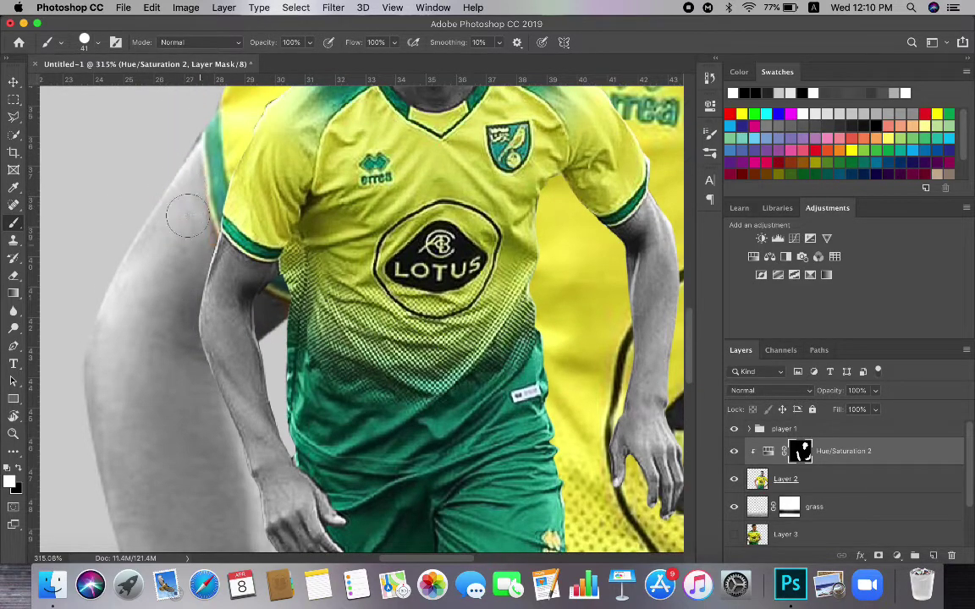
pyautogui.click(97, 42)
pyautogui.moveTo(93, 86); pyautogui.dragTo(87, 85)
pyautogui.moveTo(269, 305); pyautogui.dragTo(277, 310)
# Apply the Camera Raw Filter to Layer 2 with exposure +0.15 and increased texture and clarity
pyautogui.press('super+0')
pyautogui.hotkey('alt', '[')
pyautogui.click(333, 8)
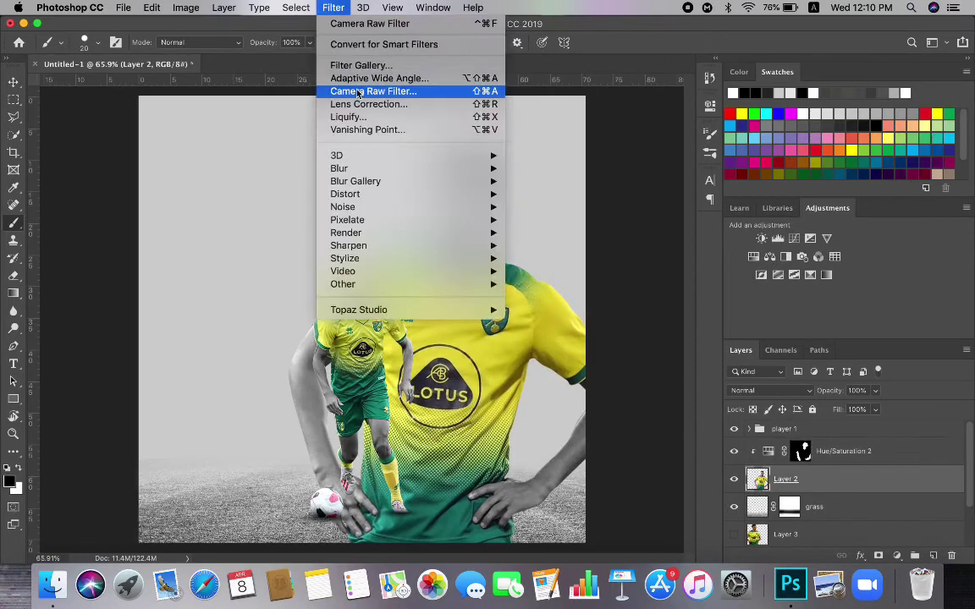
pyautogui.click(359, 93)
pyautogui.press('k')
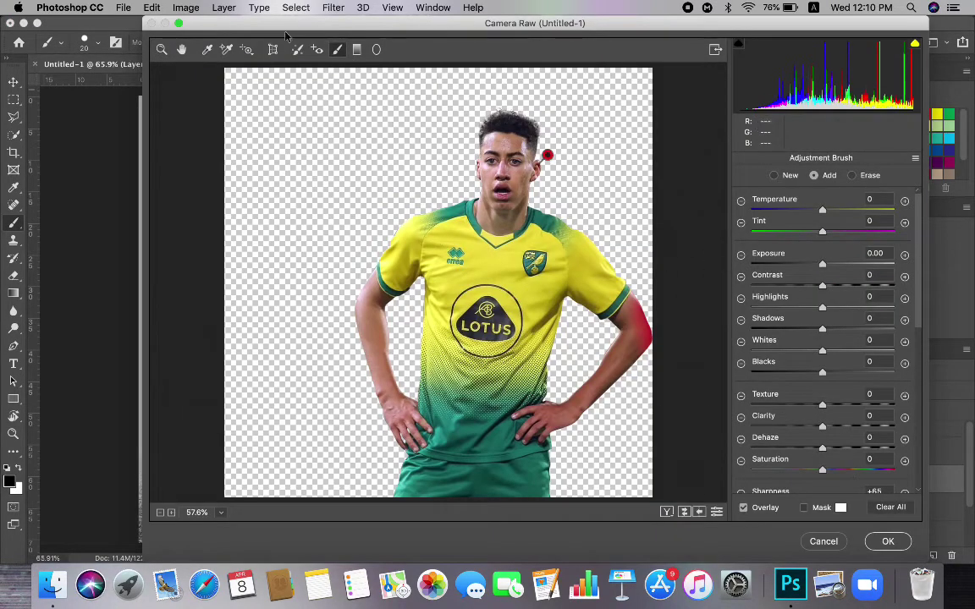
pyautogui.click(162, 50)
pyautogui.click(830, 340)
pyautogui.click(825, 340)
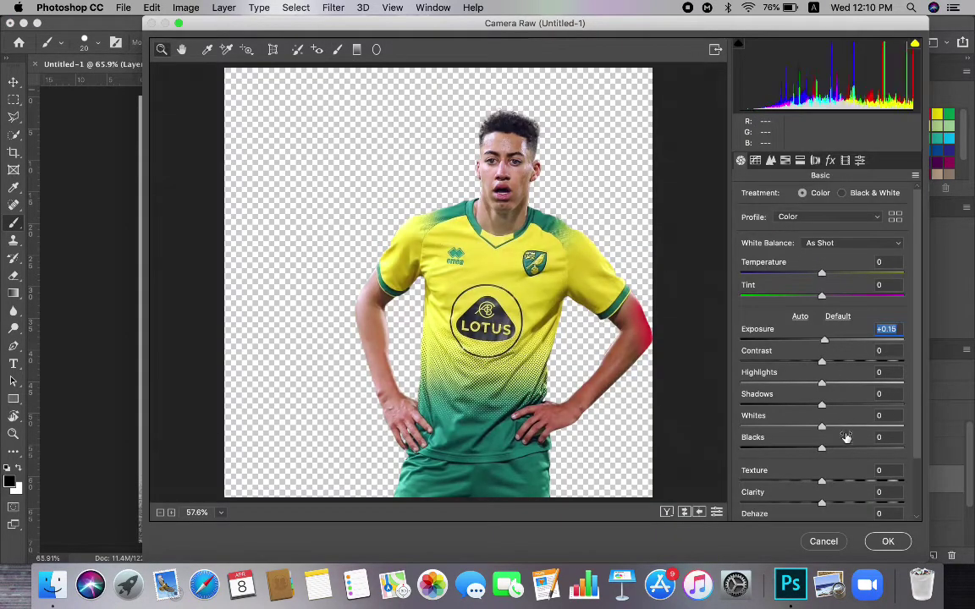
pyautogui.scroll(-5, 847, 437)
pyautogui.click(846, 411)
pyautogui.click(841, 433)
pyautogui.click(882, 541)
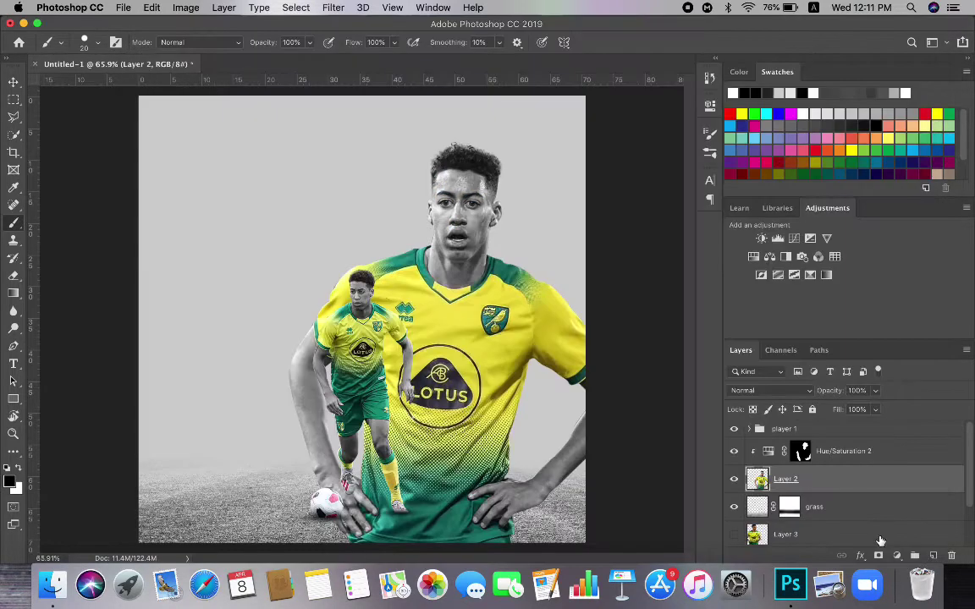
# Sharpen the large player's layer and apply a Brightness/Contrast adjustment to it
pyautogui.click(333, 8)
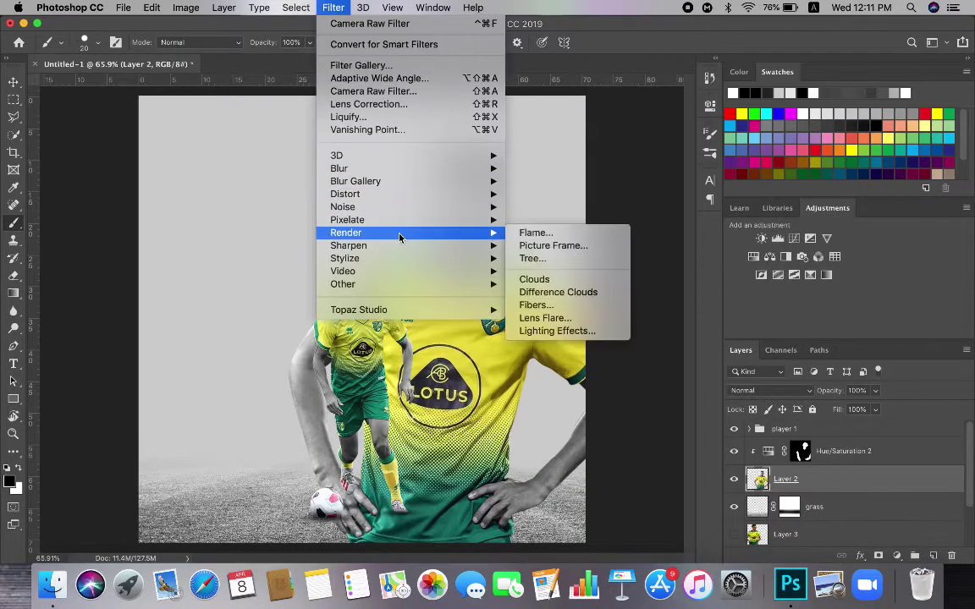
pyautogui.moveTo(355, 246)
pyautogui.click(568, 257)
pyautogui.click(186, 8)
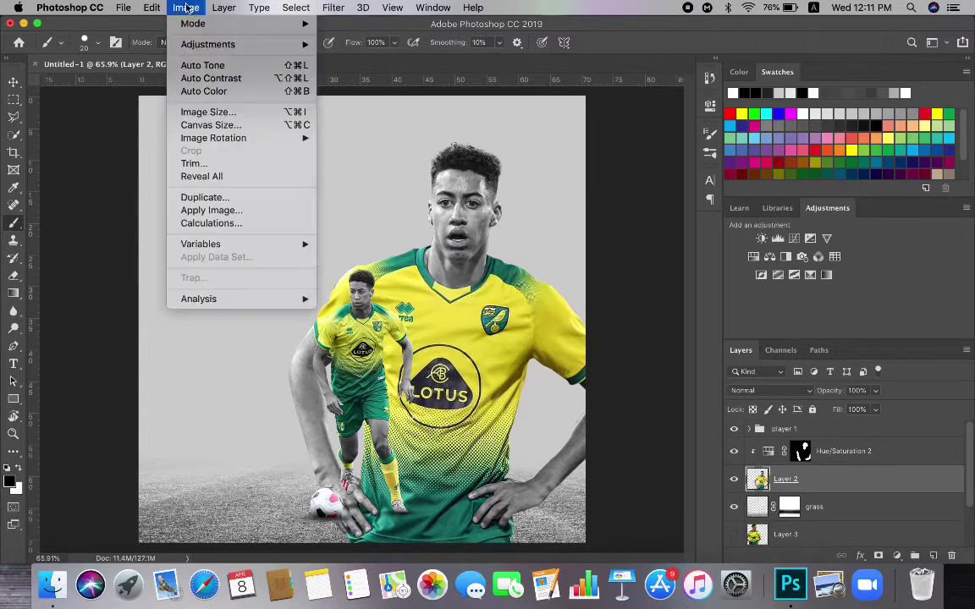
pyautogui.moveTo(220, 41)
pyautogui.click(403, 41)
pyautogui.moveTo(496, 223); pyautogui.dragTo(652, 158)
pyautogui.press('Return')
pyautogui.press('b')
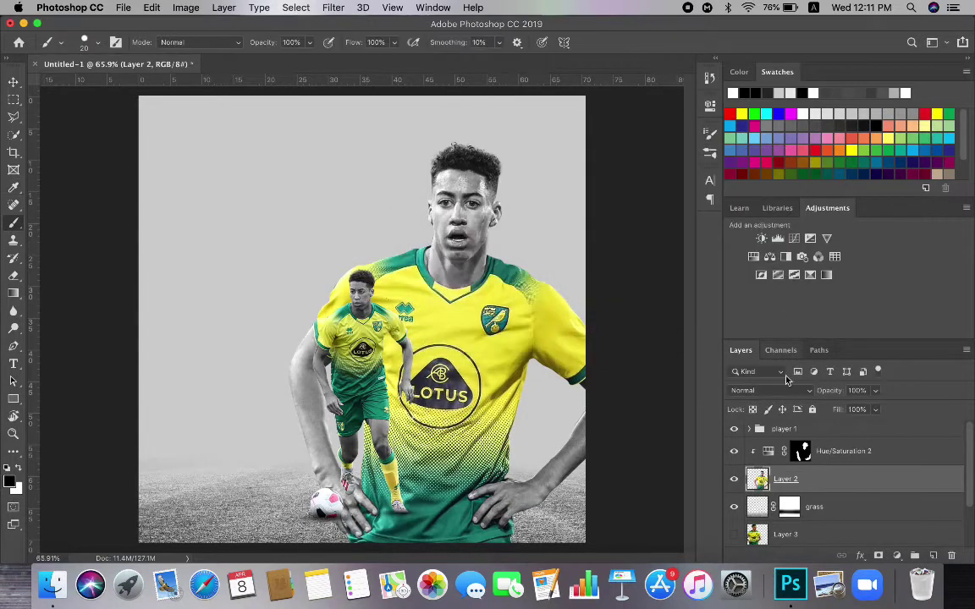
# Add a layer mask to Layer 2 and fade the large player's hands and shorts into the ground with black linear gradients at 84% opacity
pyautogui.click(878, 556)
pyautogui.click(12, 294)
pyautogui.press('x')
pyautogui.scroll(-2, 402, 445)
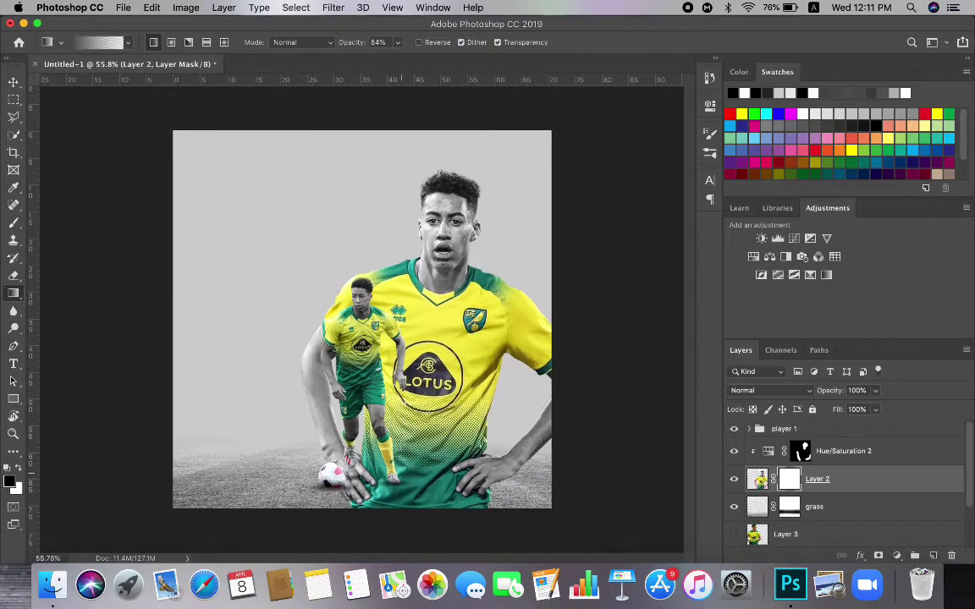
pyautogui.moveTo(415, 532); pyautogui.dragTo(407, 457)
pyautogui.moveTo(388, 518); pyautogui.dragTo(381, 453)
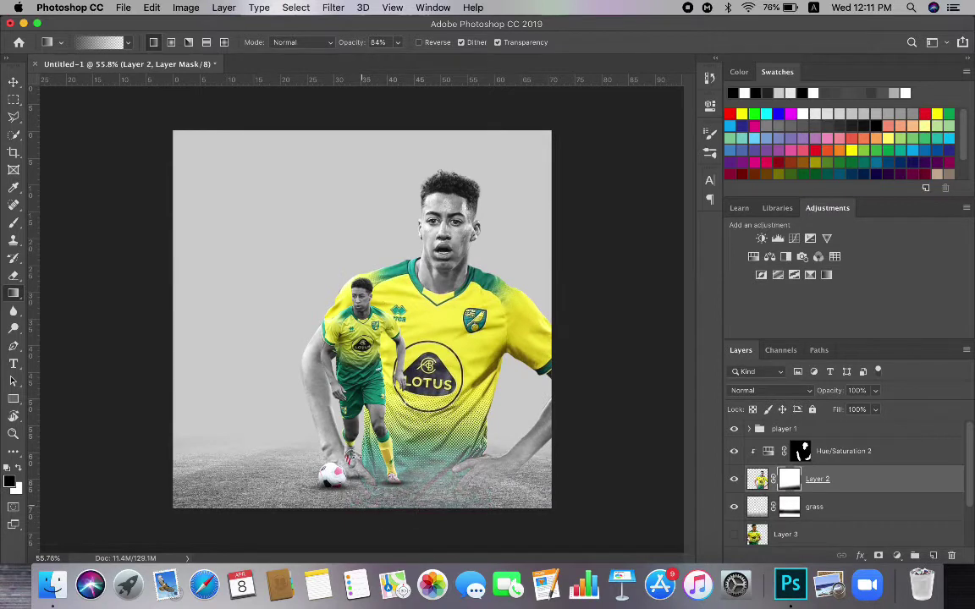
pyautogui.moveTo(354, 496); pyautogui.dragTo(356, 453)
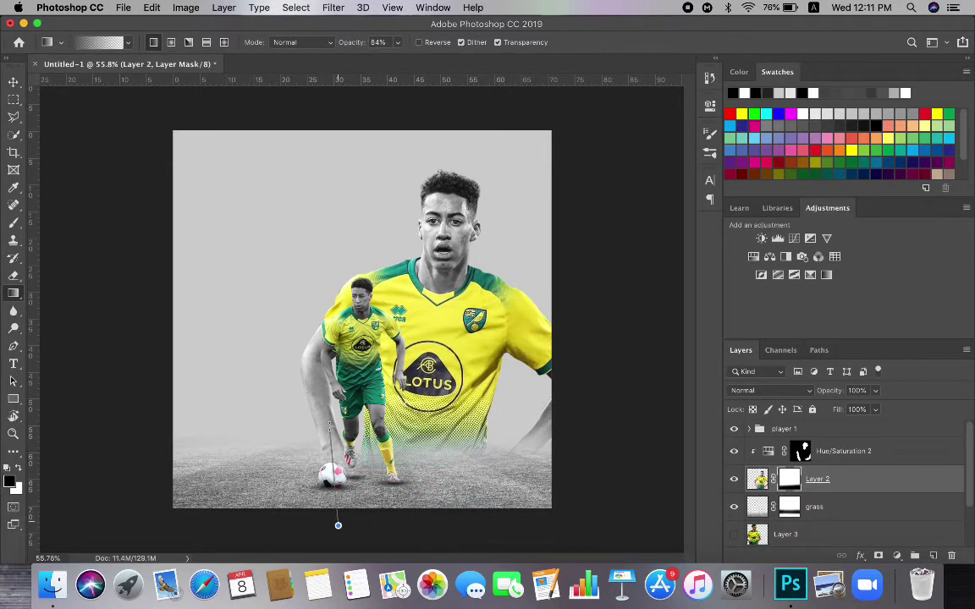
pyautogui.moveTo(330, 427); pyautogui.dragTo(330, 425)
pyautogui.moveTo(394, 537); pyautogui.dragTo(392, 445)
pyautogui.moveTo(369, 531); pyautogui.dragTo(368, 433)
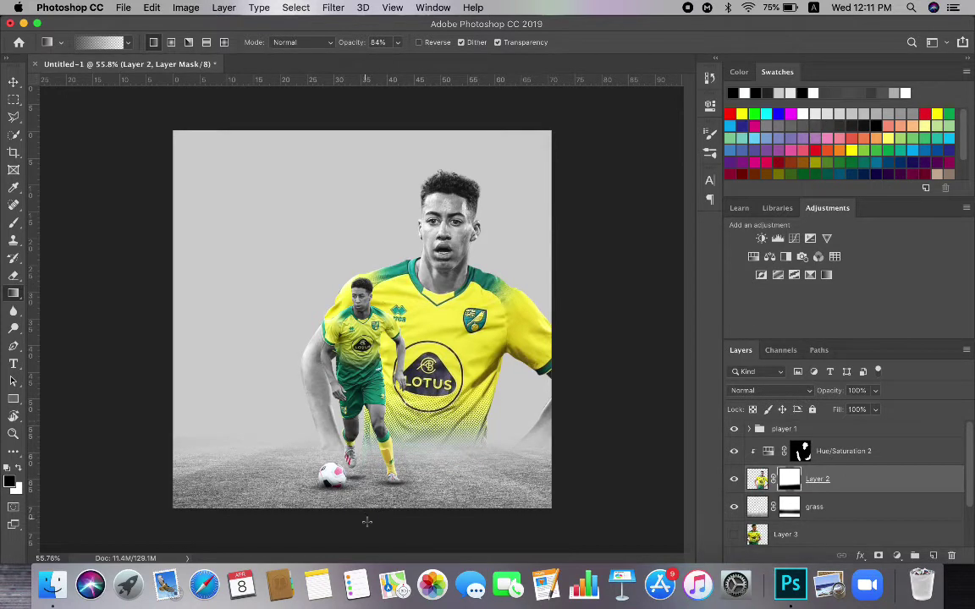
# Lower the gradient opacity to 11% and refine the fade around the large player's waist on the mask
pyautogui.press('x')
pyautogui.press('1')
pyautogui.press('1')
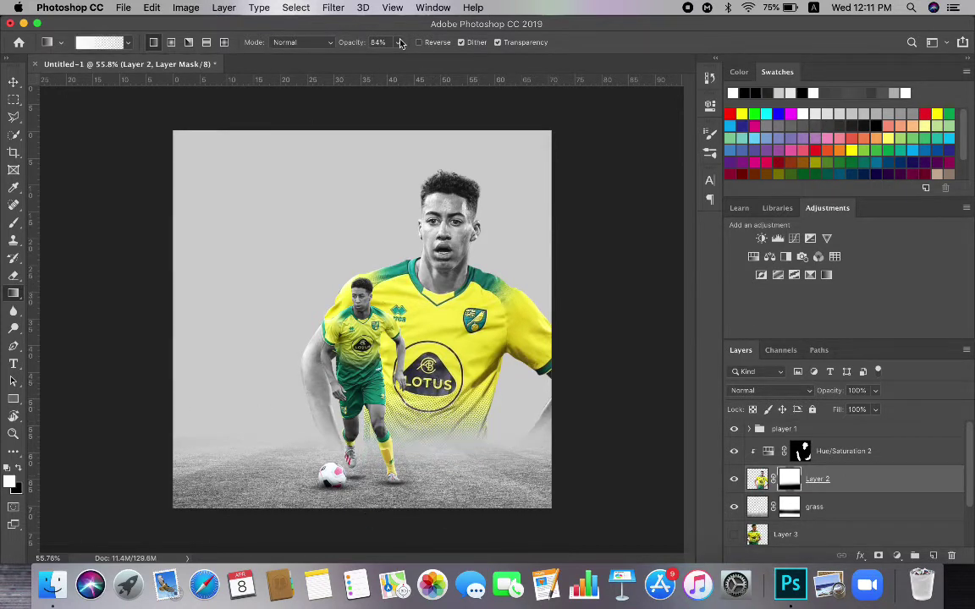
pyautogui.press('x')
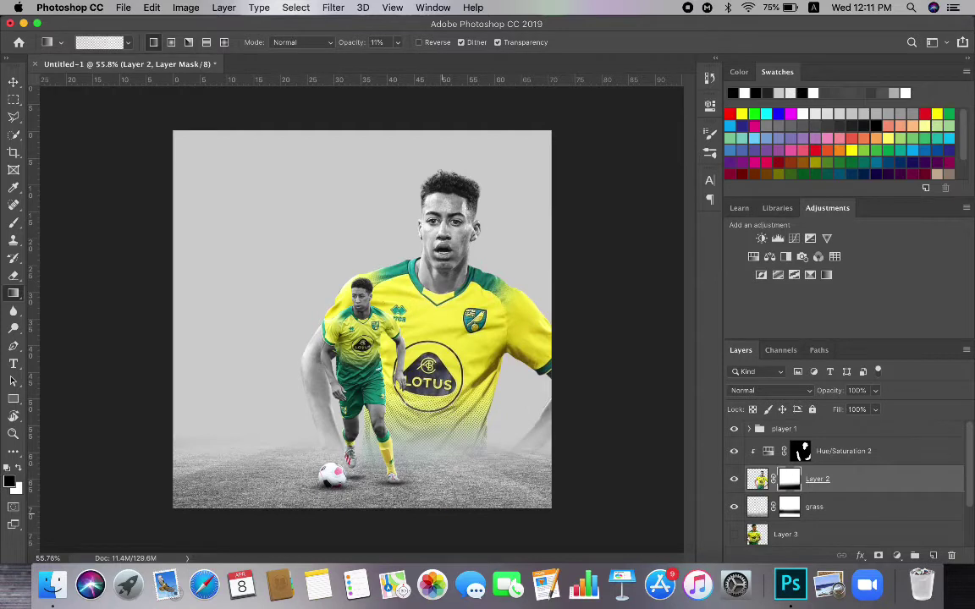
pyautogui.moveTo(366, 412); pyautogui.dragTo(362, 519)
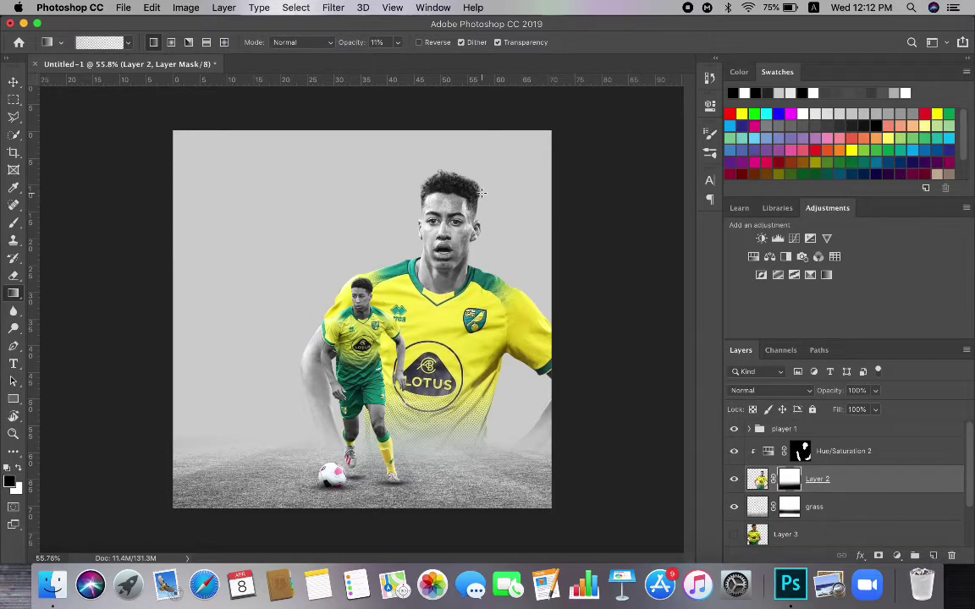
# Group Layer 2 and its Hue/Saturation adjustment under the name "player 2"
pyautogui.keyDown('shift'); pyautogui.click(847, 453); pyautogui.keyUp('shift')
pyautogui.rightClick(838, 461)
pyautogui.click(682, 484)
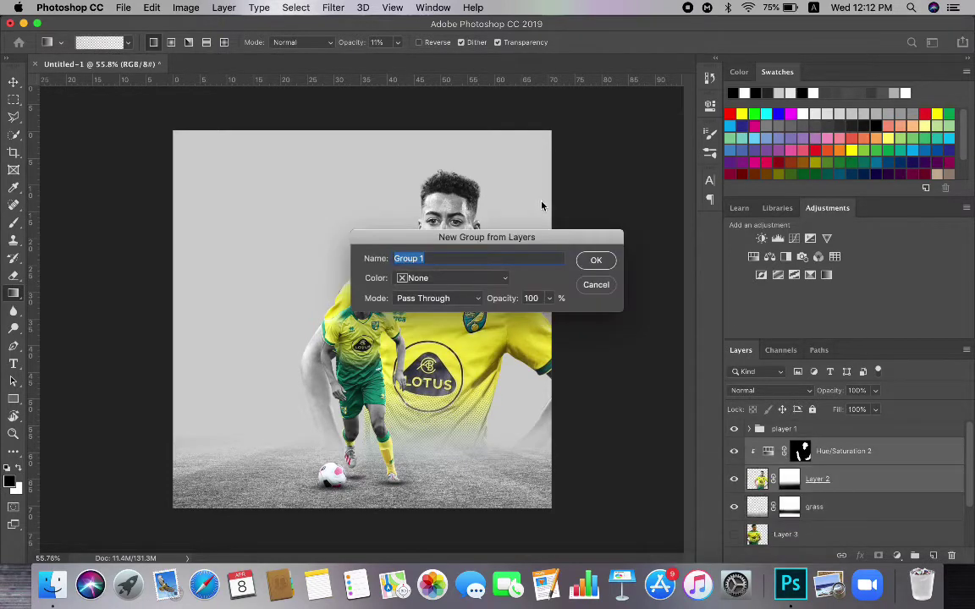
pyautogui.press('Return')
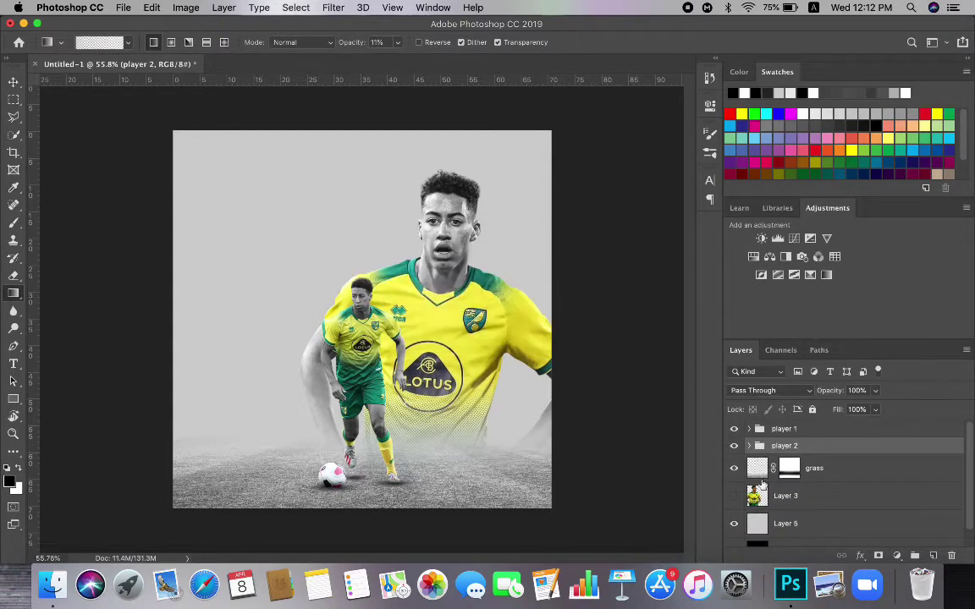
# Show Layer 3 and add a layer mask to it
pyautogui.click(734, 496)
pyautogui.click(760, 507)
pyautogui.click(874, 553)
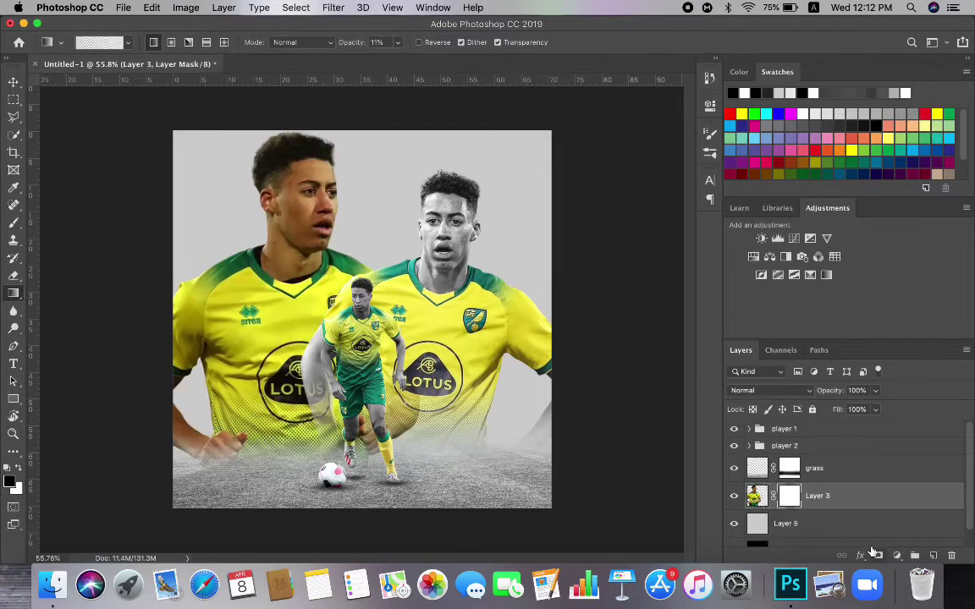
pyautogui.click(16, 221)
pyautogui.moveTo(280, 379)
pyautogui.mouseDown()
pyautogui.moveTo(280, 472)
pyautogui.moveTo(291, 406)
pyautogui.mouseUp()
pyautogui.press('super+z')
# Set the gradient opacity to 65% and fade the lower body of the Layer 3 player into the ground on its mask
pyautogui.click(13, 294)
pyautogui.click(398, 42)
pyautogui.click(433, 58)
pyautogui.click(292, 498)
pyautogui.moveTo(292, 496); pyautogui.dragTo(295, 403)
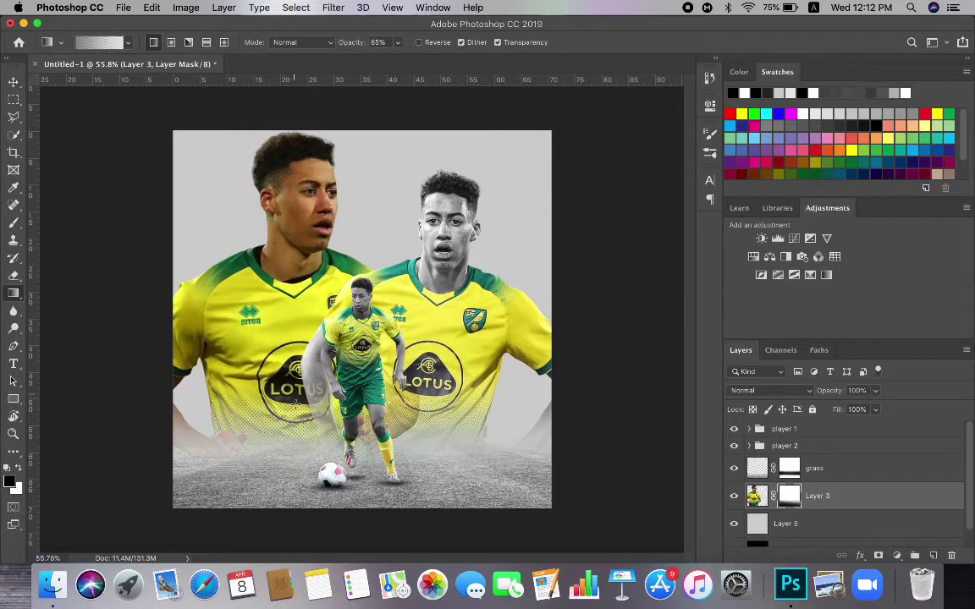
pyautogui.moveTo(303, 483); pyautogui.dragTo(300, 410)
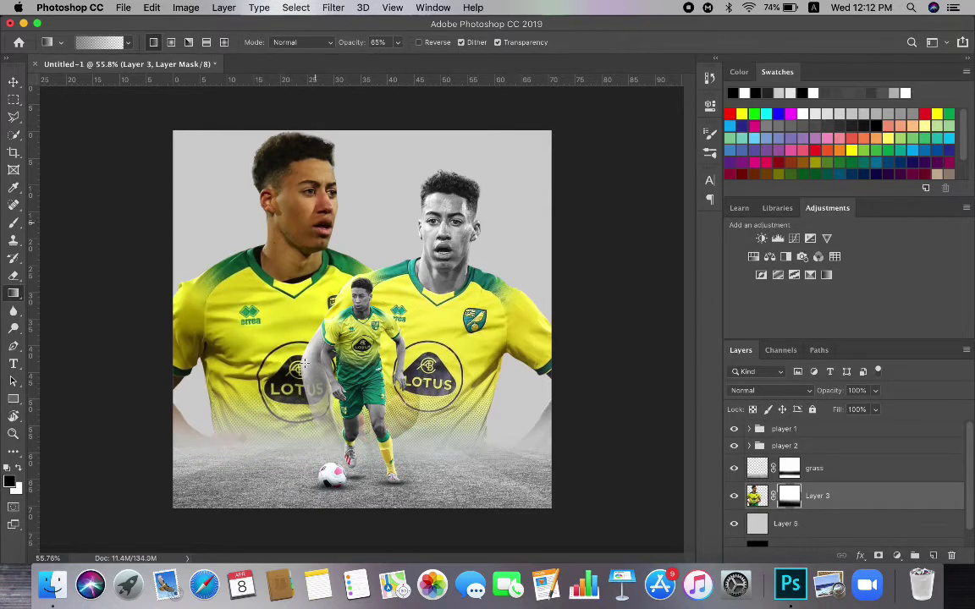
pyautogui.moveTo(303, 364); pyautogui.dragTo(288, 482)
# Enlarge the brush to 316 px and paint black on the Layer 3 mask to hide the arm showing behind the small player
pyautogui.click(9, 225)
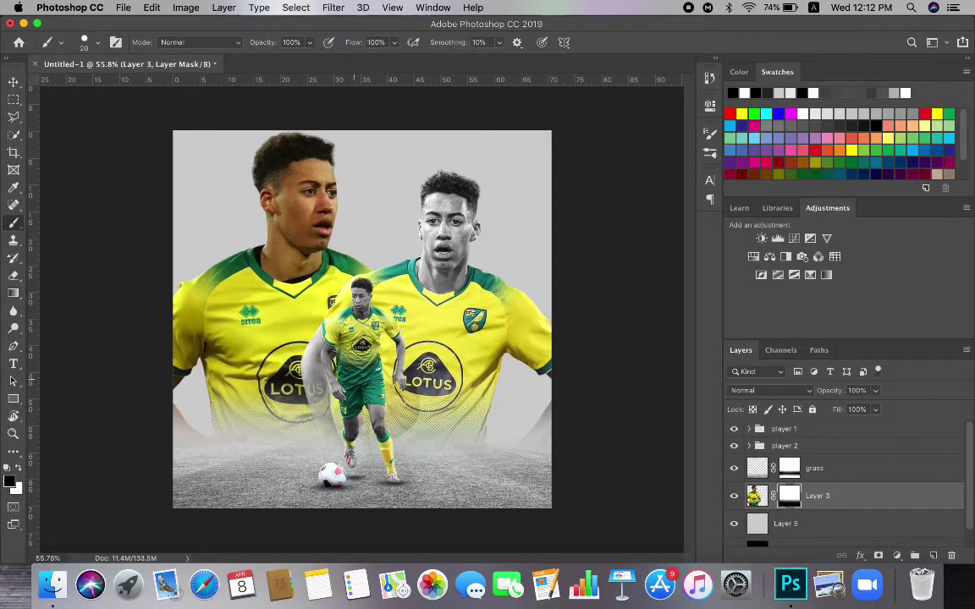
pyautogui.click(98, 43)
pyautogui.moveTo(127, 82); pyautogui.dragTo(145, 83)
pyautogui.moveTo(372, 360); pyautogui.dragTo(398, 432)
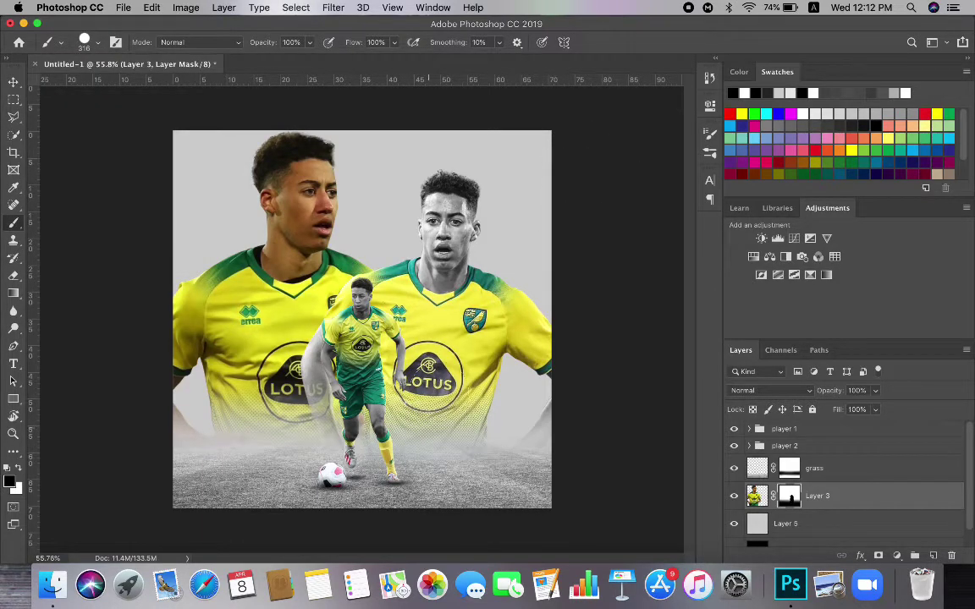
# Try Layer 3 above the player 2 group, then undo that move and the earlier black strokes on its mask
pyautogui.moveTo(762, 448); pyautogui.dragTo(843, 443)
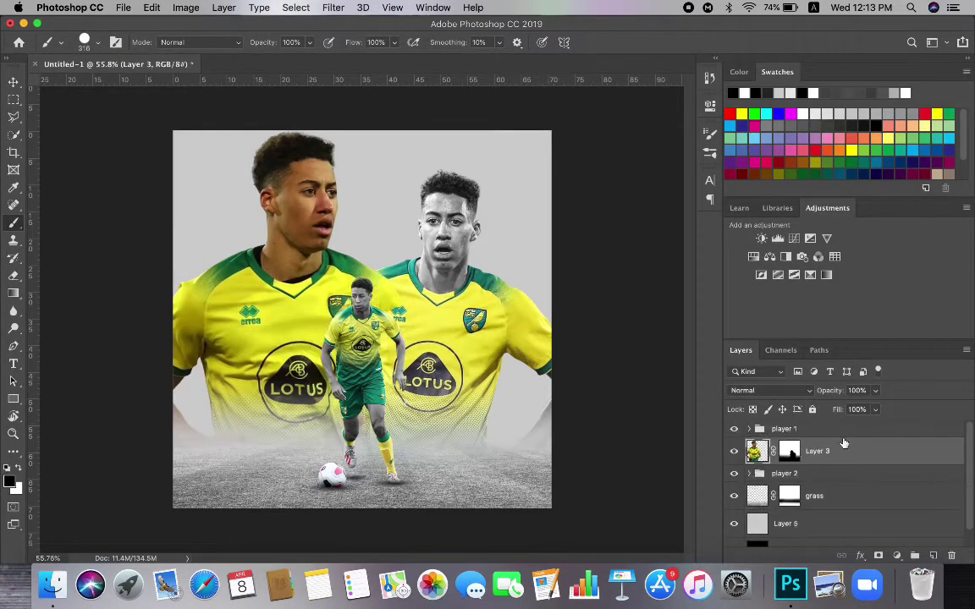
pyautogui.press('super+z')
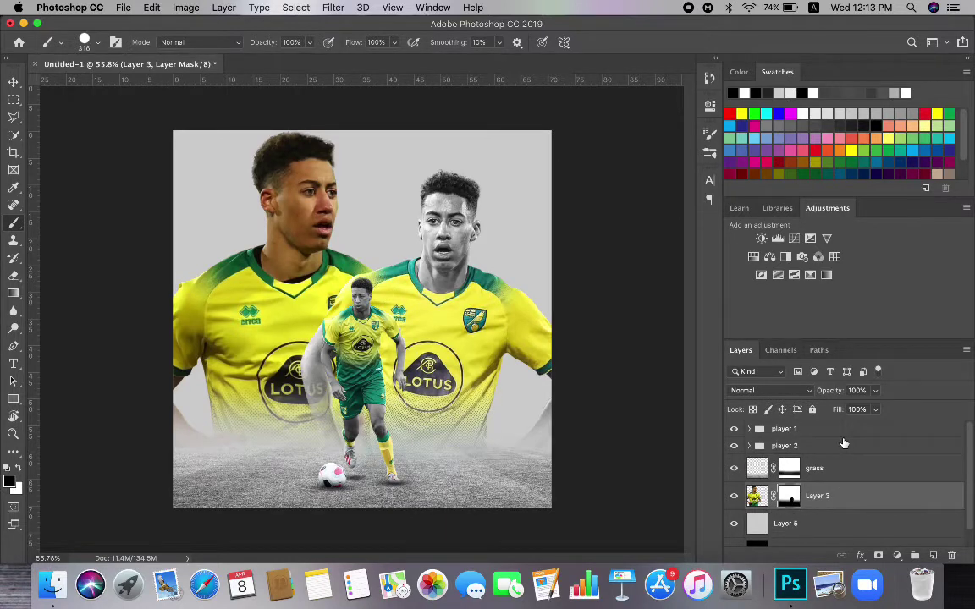
pyautogui.press('super+z')
pyautogui.press('super+z')
pyautogui.press('super+z')
pyautogui.press('super+z')
# Move Layer 3 directly above the grass layer and paint black on its mask behind the small player's legs
pyautogui.moveTo(835, 493)
pyautogui.mouseDown()
pyautogui.moveTo(834, 442)
pyautogui.moveTo(835, 484)
pyautogui.mouseUp()
pyautogui.press('super+z')
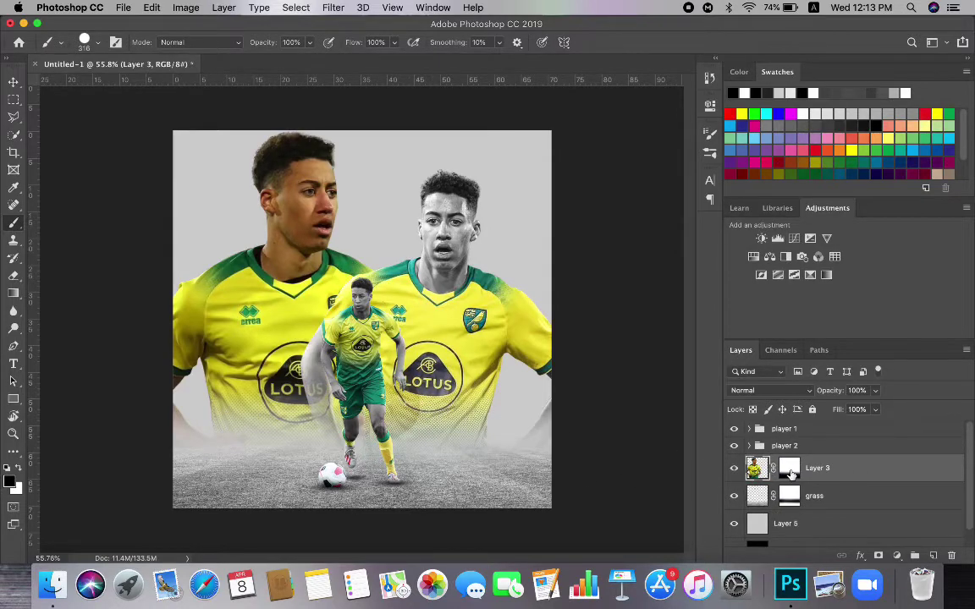
pyautogui.click(788, 468)
pyautogui.moveTo(395, 383); pyautogui.dragTo(415, 436)
pyautogui.scroll(-1, 436, 428)
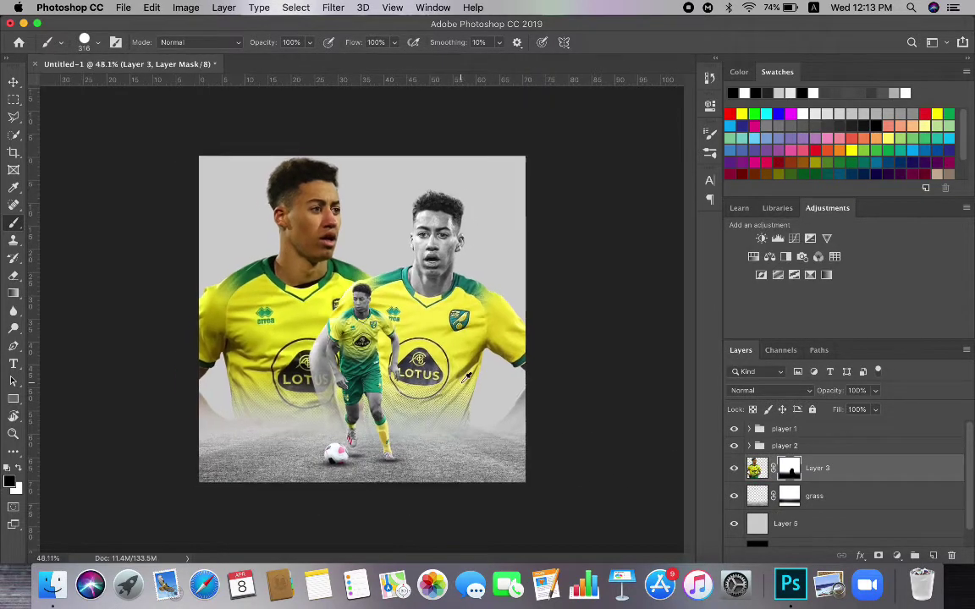
pyautogui.scroll(1, 440, 419)
# Soften the brush fully and paint white on the Layer 2 mask to bring back the player's faded arm
pyautogui.click(749, 446)
pyautogui.click(800, 497)
pyautogui.click(97, 42)
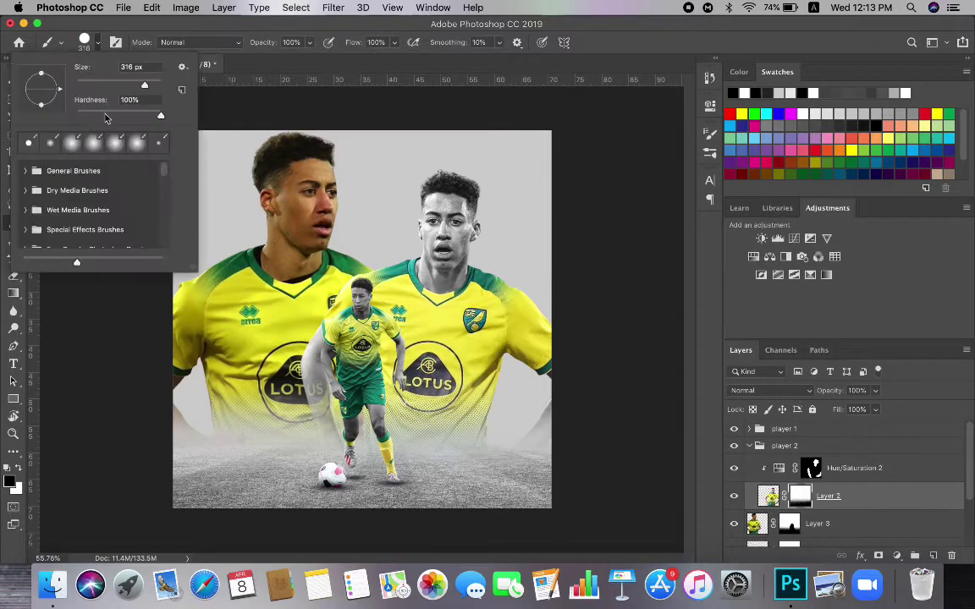
pyautogui.moveTo(119, 113); pyautogui.dragTo(75, 115)
pyautogui.moveTo(308, 352)
pyautogui.mouseDown()
pyautogui.moveTo(313, 371)
pyautogui.moveTo(375, 398)
pyautogui.mouseUp()
pyautogui.press('super+z')
pyautogui.press('x')
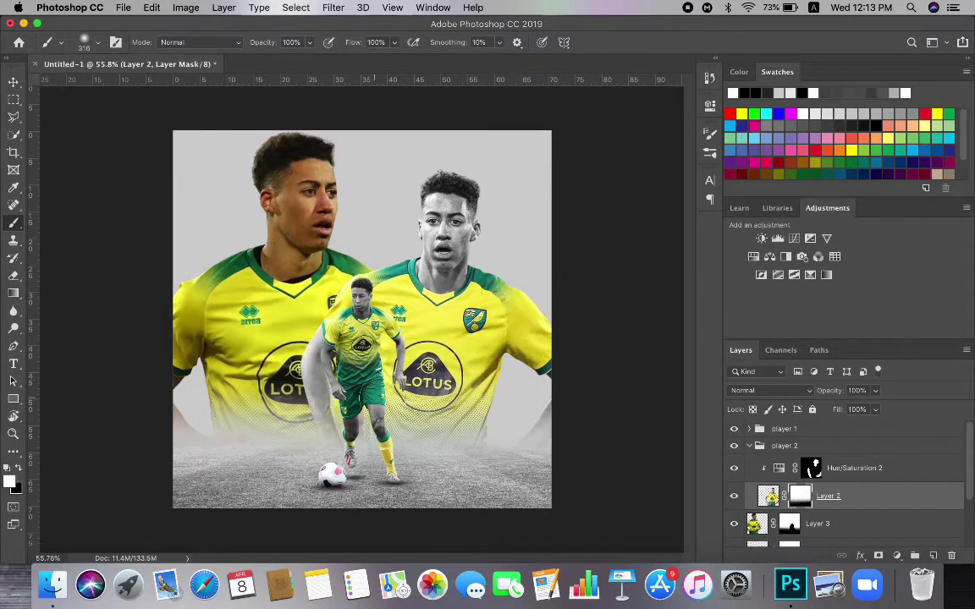
pyautogui.click(749, 446)
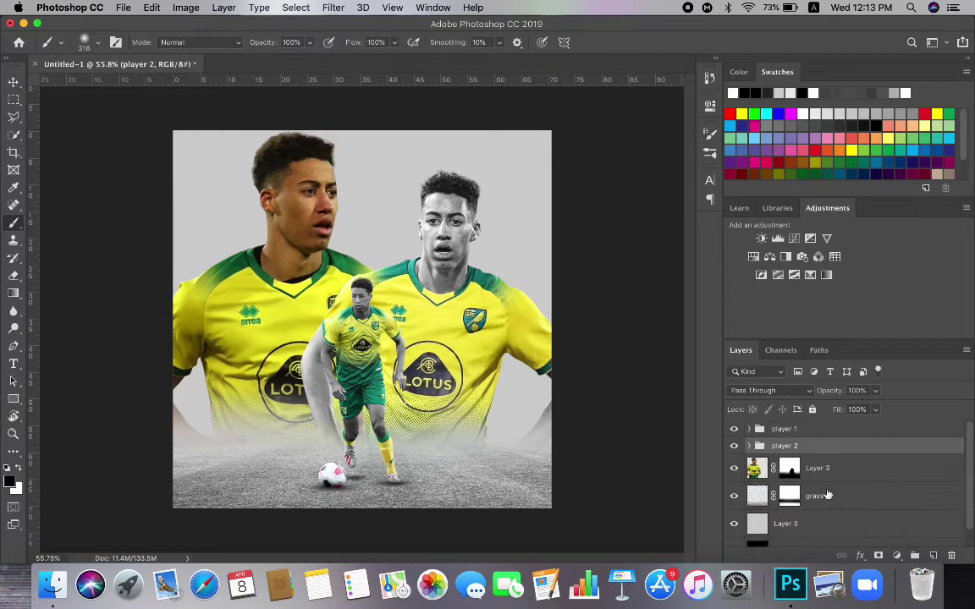
# Add a Hue/Saturation adjustment clipped to Layer 3 with saturation -100
pyautogui.click(832, 471)
pyautogui.click(933, 556)
pyautogui.press('super+z')
pyautogui.click(753, 256)
pyautogui.click(593, 329)
pyautogui.moveTo(593, 221); pyautogui.dragTo(509, 222)
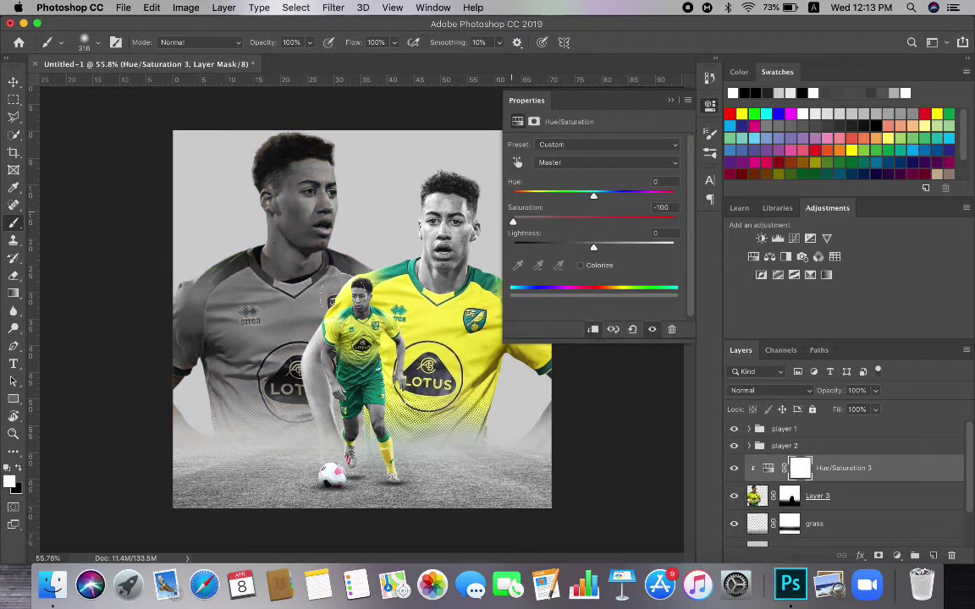
# Fill the mask of the new Hue/Saturation adjustment with black and close its settings
pyautogui.press('g')
pyautogui.press('x')
pyautogui.click(198, 343)
pyautogui.click(671, 100)
# Paint white on the Hue/Saturation 3 mask over the large player's hair and forehead, and set the brush hardness to 100%
pyautogui.press('b')
pyautogui.scroll(3, 329, 284)
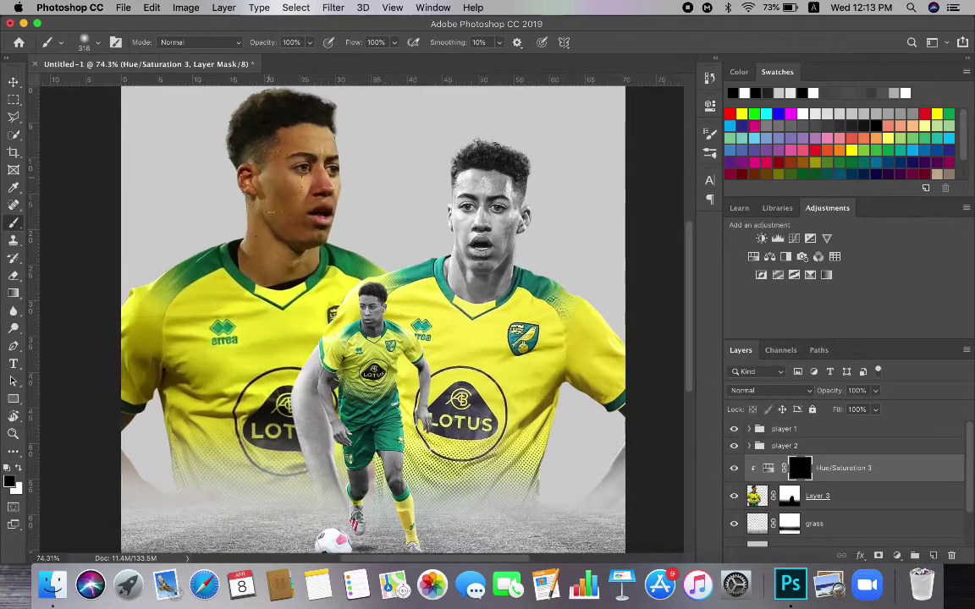
pyautogui.press('x')
pyautogui.moveTo(316, 162); pyautogui.dragTo(250, 140)
pyautogui.click(97, 42)
pyautogui.moveTo(76, 115); pyautogui.dragTo(166, 116)
pyautogui.press('Return')
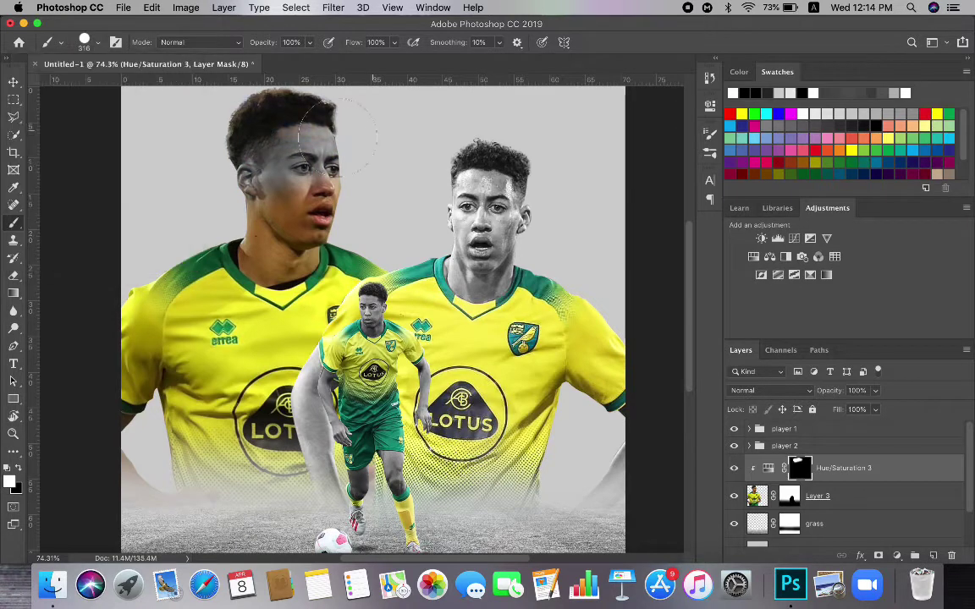
# Desaturate the rest of the face and the neck on the mask, using a brush of about 95 px along the collar
pyautogui.scroll(2, 312, 182)
pyautogui.moveTo(313, 195); pyautogui.dragTo(292, 228)
pyautogui.click(98, 42)
pyautogui.moveTo(145, 85); pyautogui.dragTo(118, 86)
pyautogui.moveTo(256, 233)
pyautogui.mouseDown()
pyautogui.moveTo(268, 250)
pyautogui.moveTo(256, 275)
pyautogui.moveTo(304, 289)
pyautogui.mouseUp()
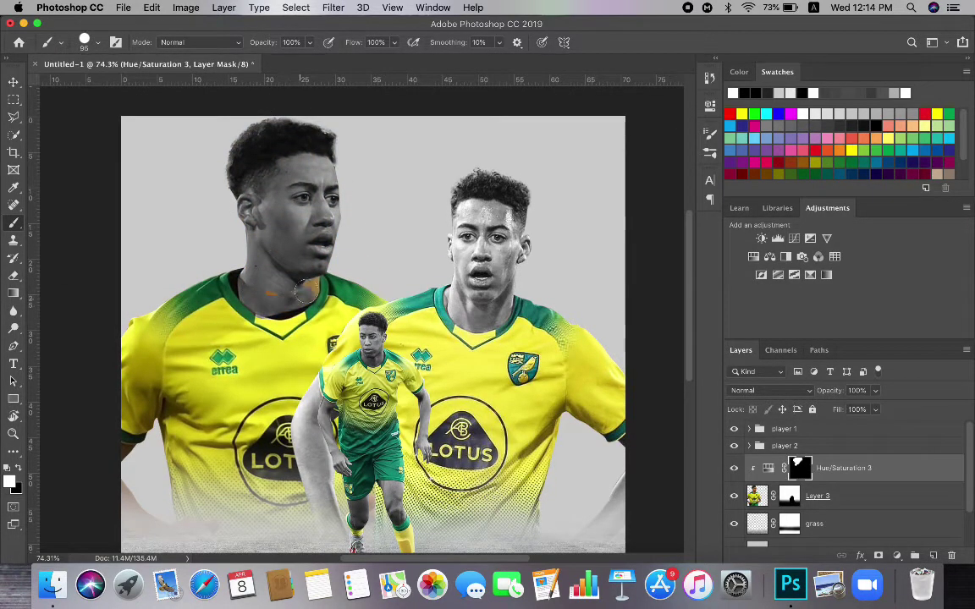
pyautogui.press('x')
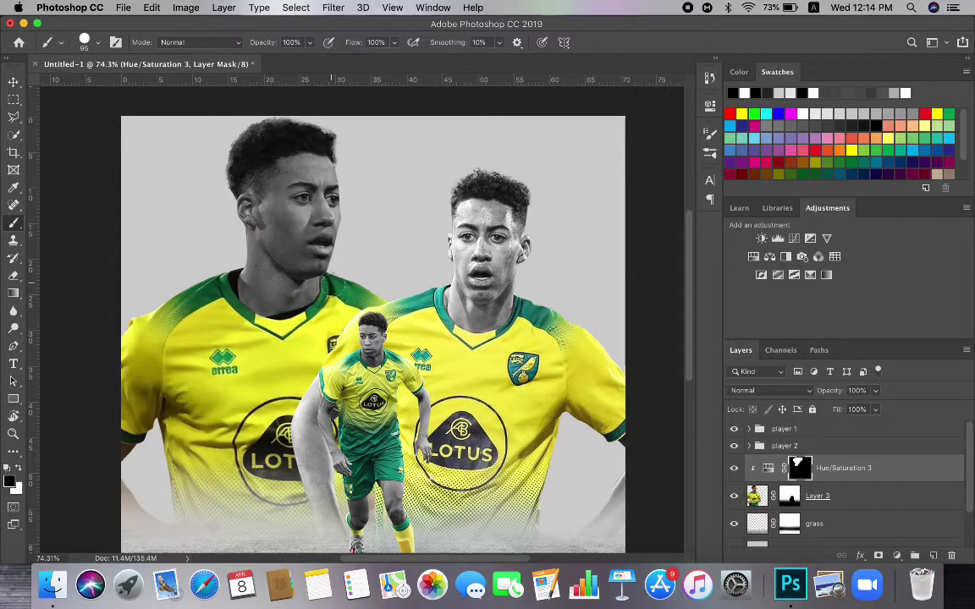
# Desaturate the large player's outer arm on the Hue/Saturation 3 mask and reduce the brush to 35 px
pyautogui.scroll(-2, 339, 338)
pyautogui.hscroll(-5, 178, 421)
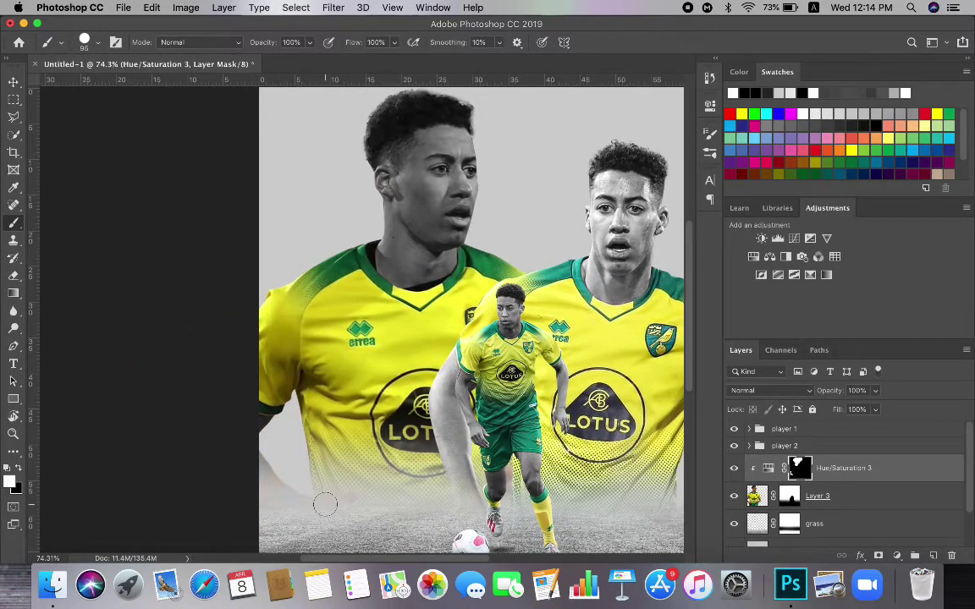
pyautogui.press('Return')
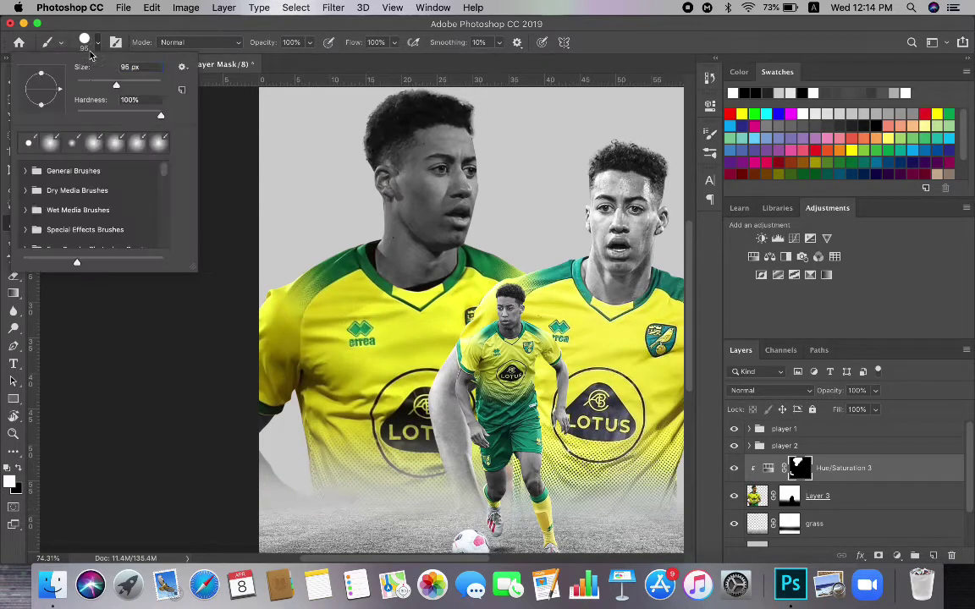
pyautogui.write('35')
pyautogui.press('Return')
pyautogui.scroll(-5, 292, 453)
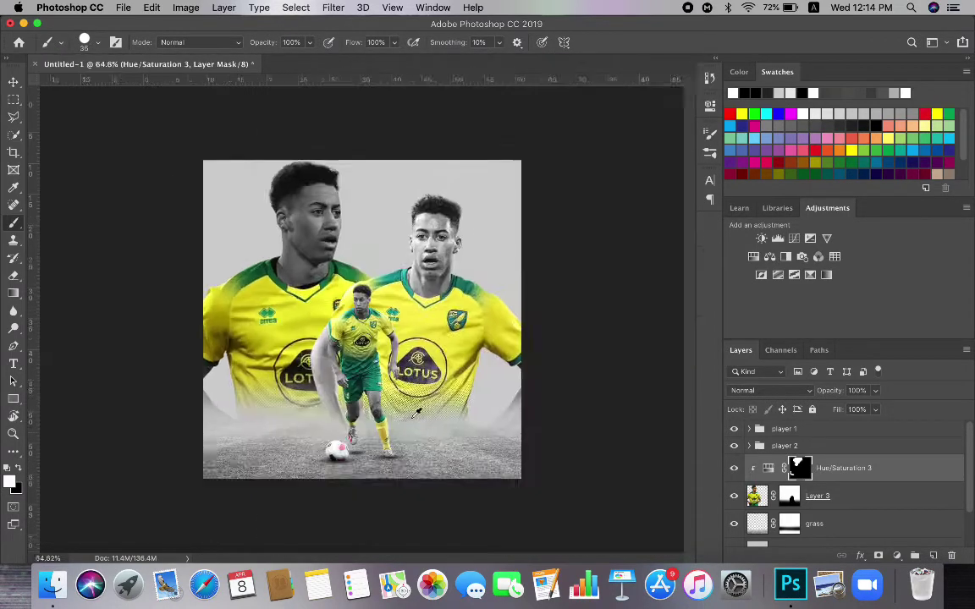
# Apply the Camera Raw filter to the Layer 3 image with exposure +0.95 and raised clarity
pyautogui.click(880, 498)
pyautogui.click(333, 7)
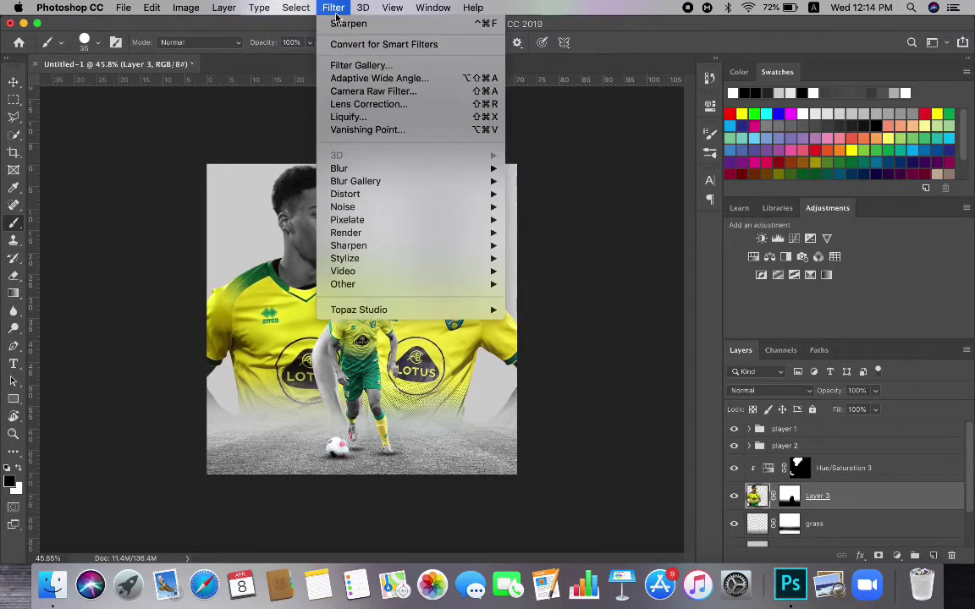
pyautogui.click(351, 91)
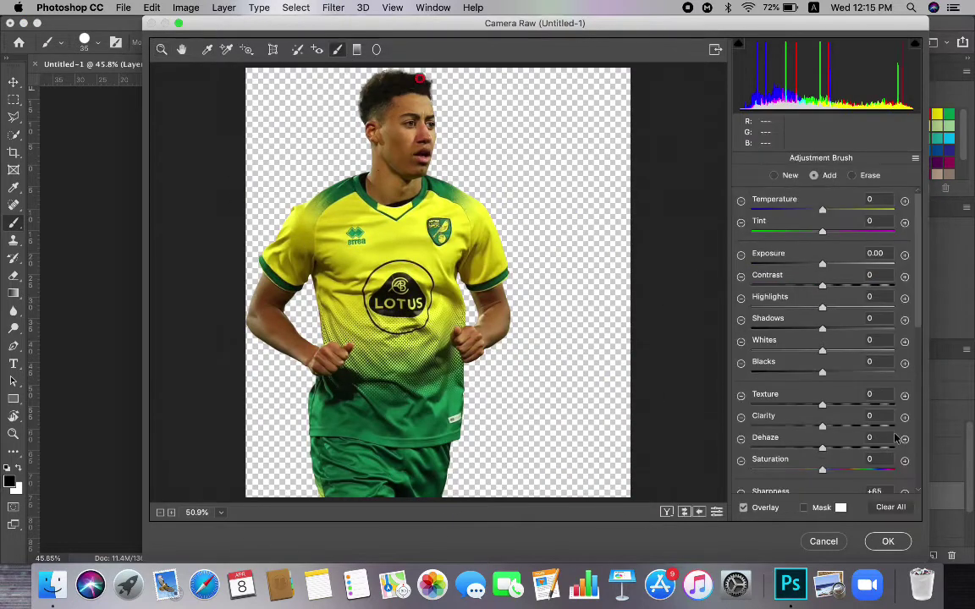
pyautogui.click(160, 49)
pyautogui.moveTo(842, 341); pyautogui.dragTo(837, 341)
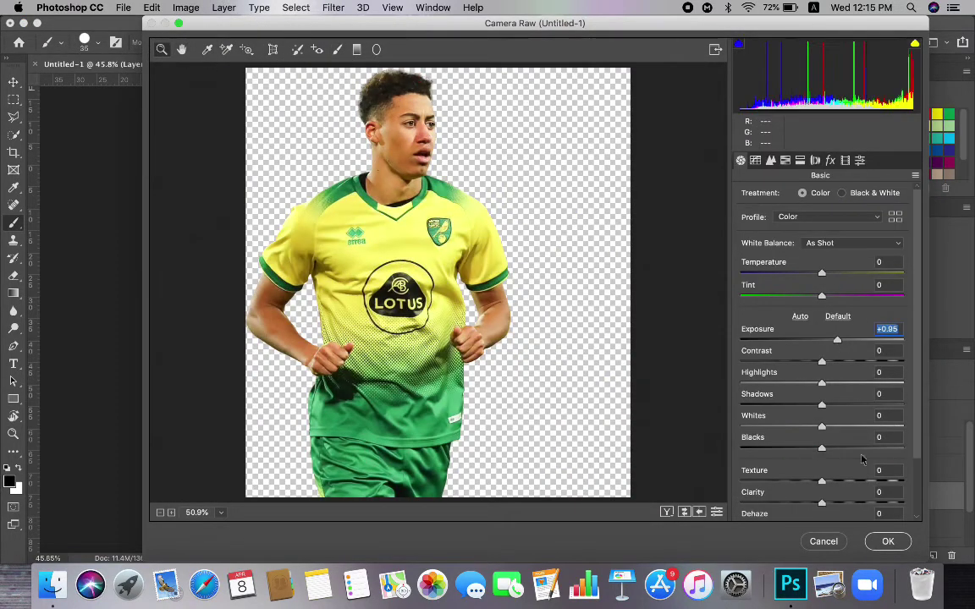
pyautogui.moveTo(820, 504); pyautogui.dragTo(847, 503)
pyautogui.click(889, 542)
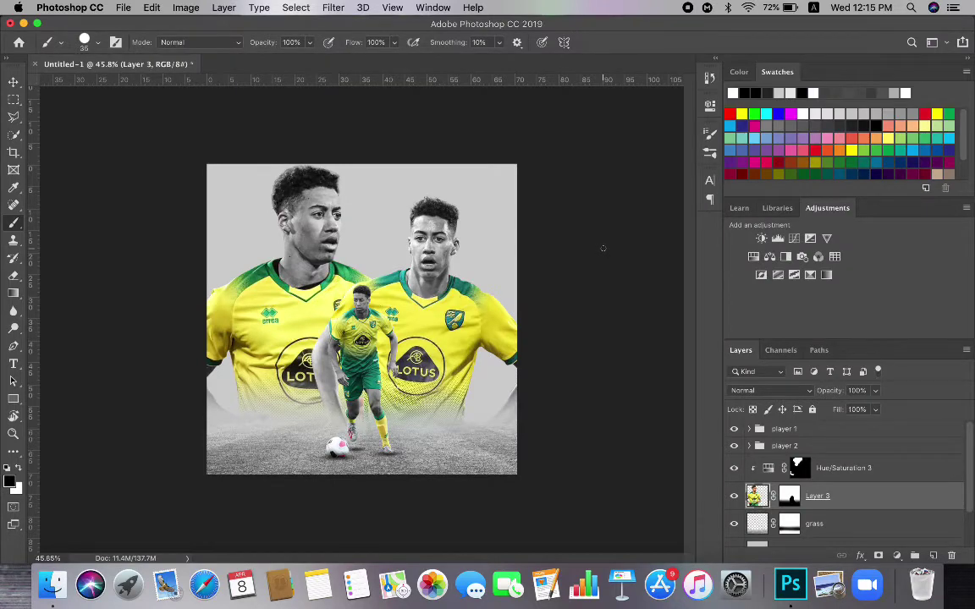
# Expand the player 2 group and select Layer 2
pyautogui.click(758, 448)
pyautogui.click(750, 447)
pyautogui.click(778, 499)
pyautogui.click(334, 7)
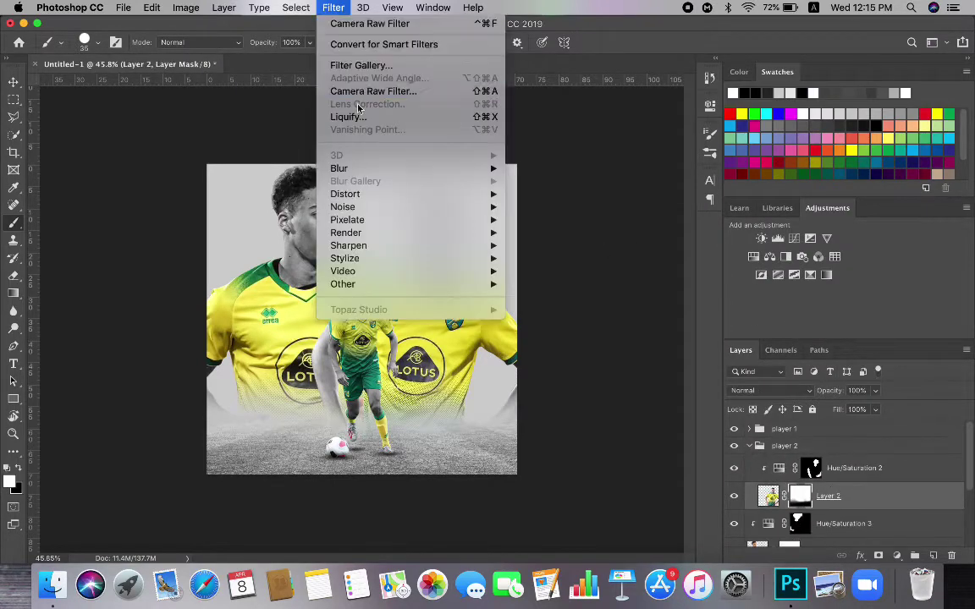
pyautogui.click(369, 91)
pyautogui.click(820, 541)
# Apply the Camera Raw filter to the Layer 2 image, not its mask, with exposure +0.40 and texture +23
pyautogui.click(770, 497)
pyautogui.click(334, 7)
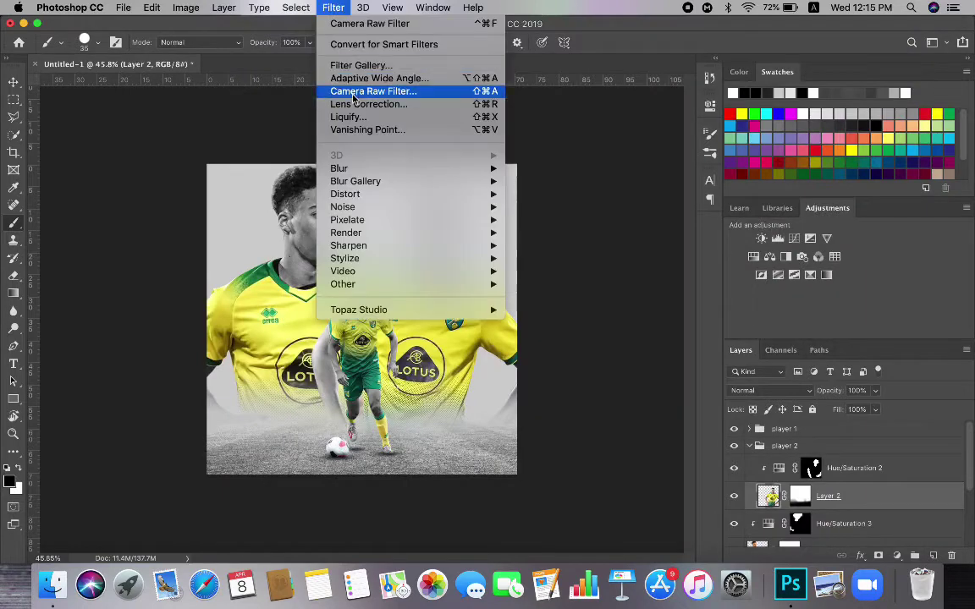
pyautogui.click(355, 93)
pyautogui.moveTo(822, 341); pyautogui.dragTo(831, 342)
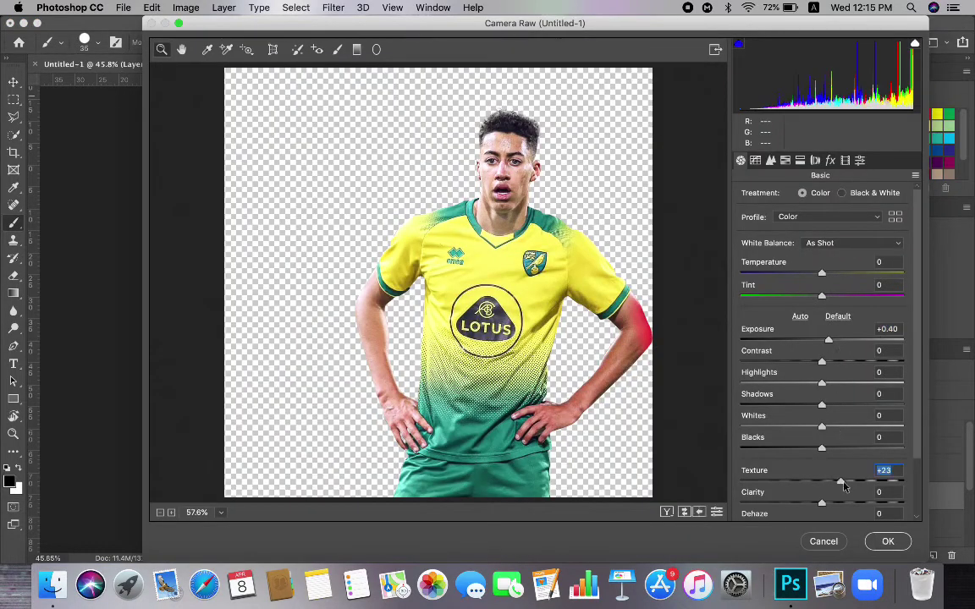
pyautogui.click(886, 543)
pyautogui.scroll(-2, 362, 320)
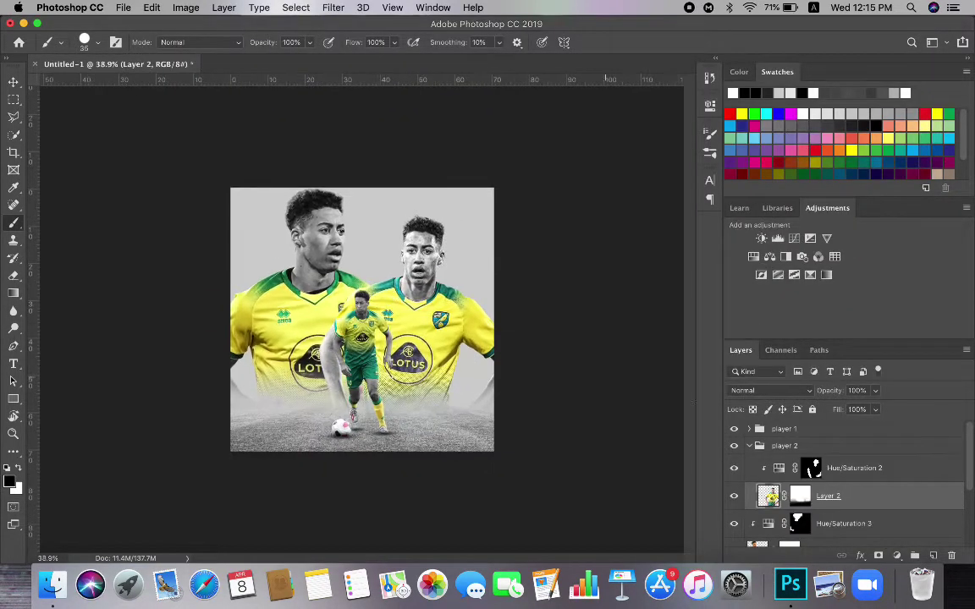
# Collapse the player 2 group and reapply the last Camera Raw filter to the Layer 3 image
pyautogui.click(751, 447)
pyautogui.scroll(-3, 831, 472)
pyautogui.click(759, 466)
pyautogui.click(334, 7)
pyautogui.click(366, 26)
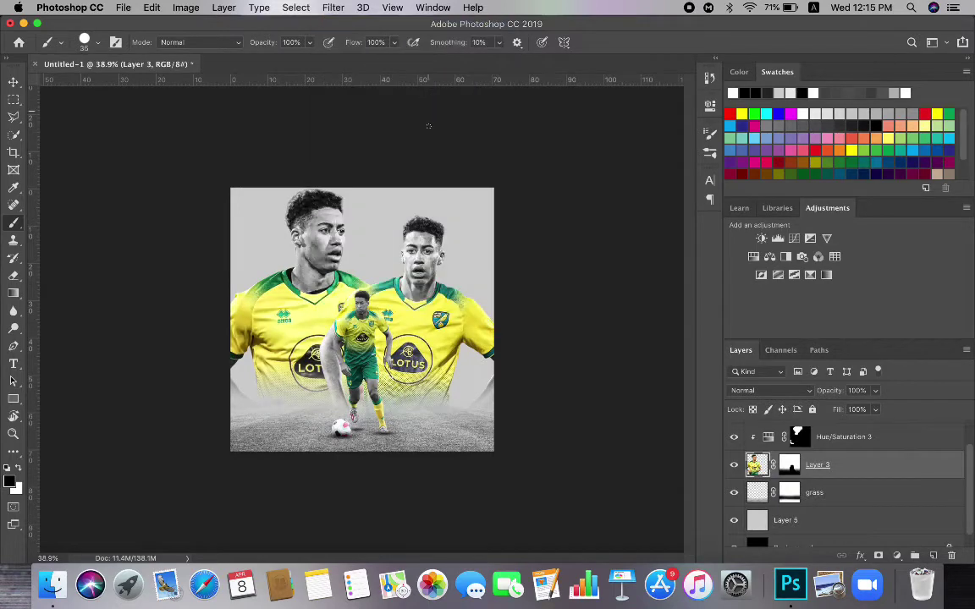
# Group Layer 3 and its Hue/Saturation adjustment under the name "player 3"
pyautogui.keyDown('shift'); pyautogui.click(846, 437); pyautogui.keyUp('shift')
pyautogui.rightClick(813, 465)
pyautogui.click(761, 530)
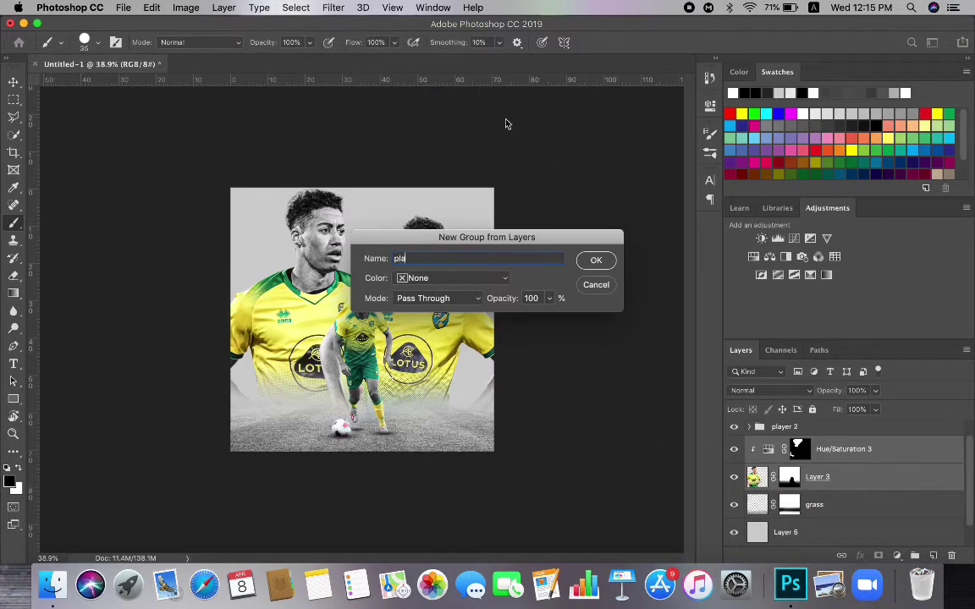
pyautogui.click(597, 260)
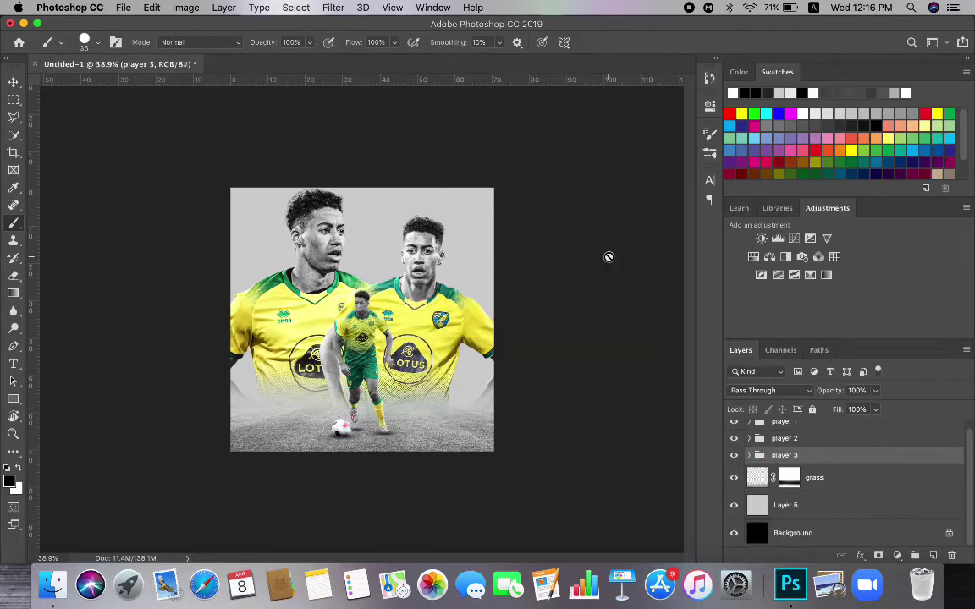
# Select the small player's Layer 1 and raise its brightness to 21 with Brightness/Contrast
pyautogui.keyDown('super'); pyautogui.click(382, 404); pyautogui.keyUp('super')
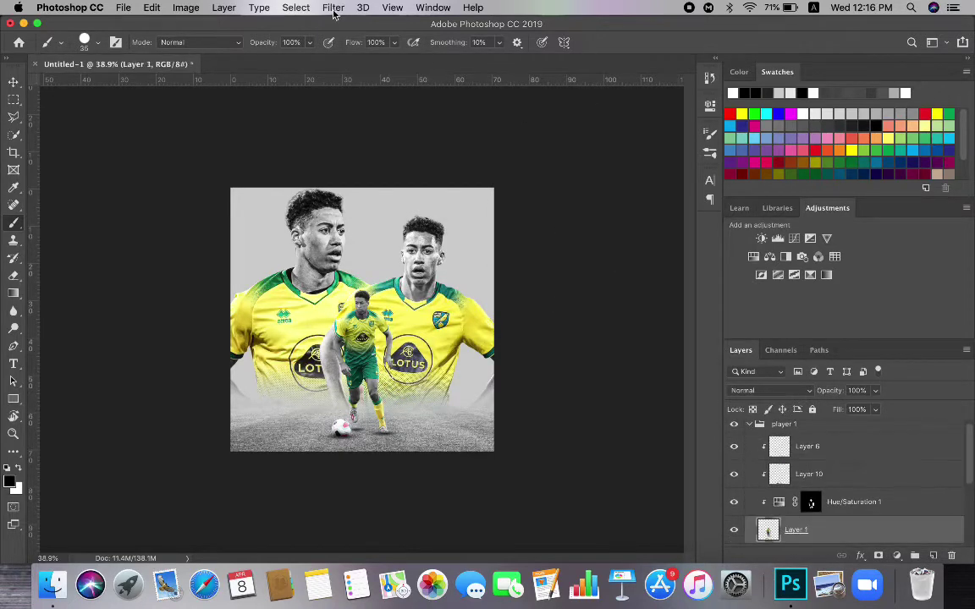
pyautogui.scroll(10, 354, 328)
pyautogui.scroll(-5, 354, 328)
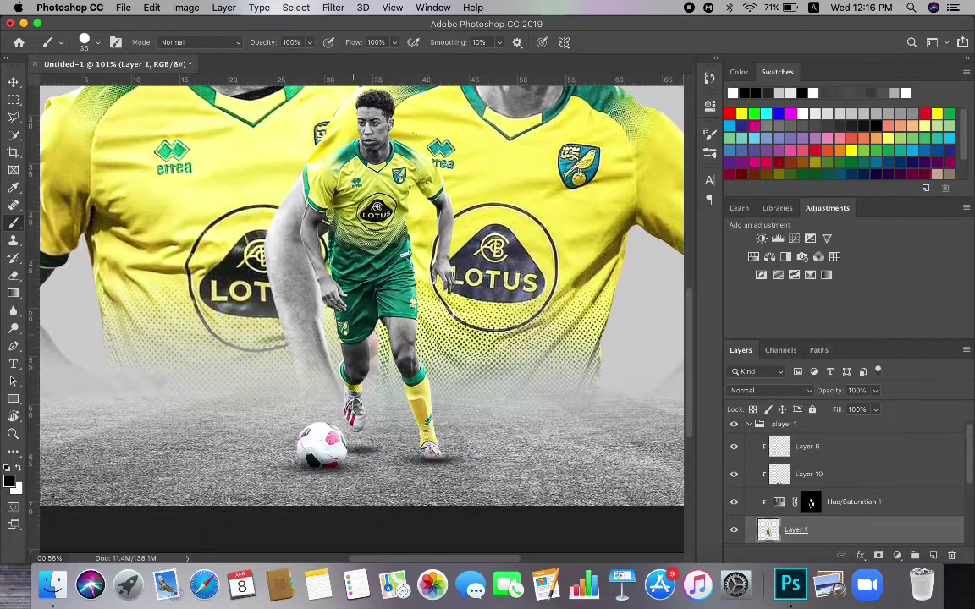
pyautogui.click(185, 7)
pyautogui.moveTo(200, 45)
pyautogui.click(356, 44)
pyautogui.moveTo(648, 190); pyautogui.dragTo(664, 191)
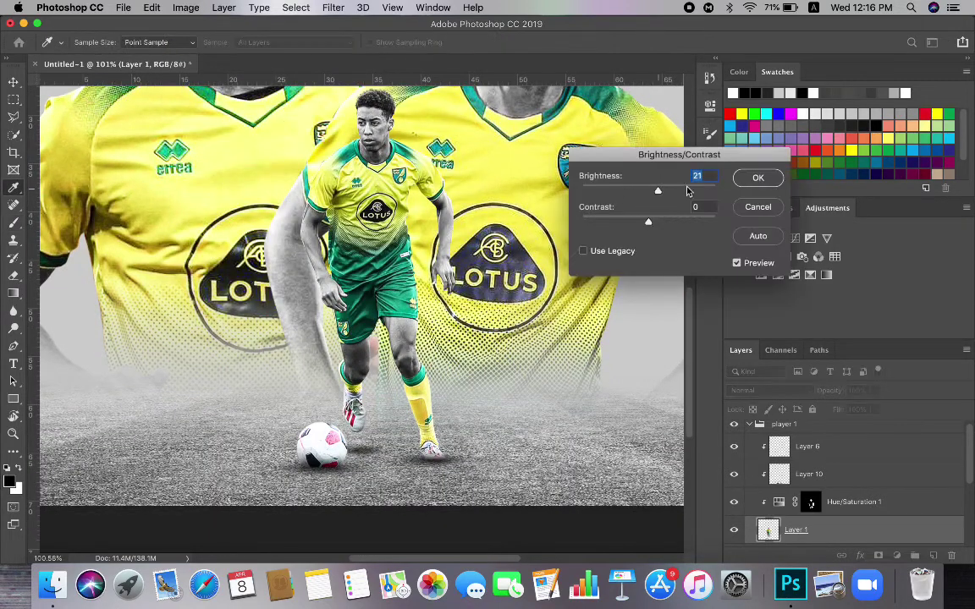
pyautogui.press('Return')
pyautogui.press('b')
pyautogui.scroll(-3, 355, 322)
pyautogui.scroll(2, 355, 321)
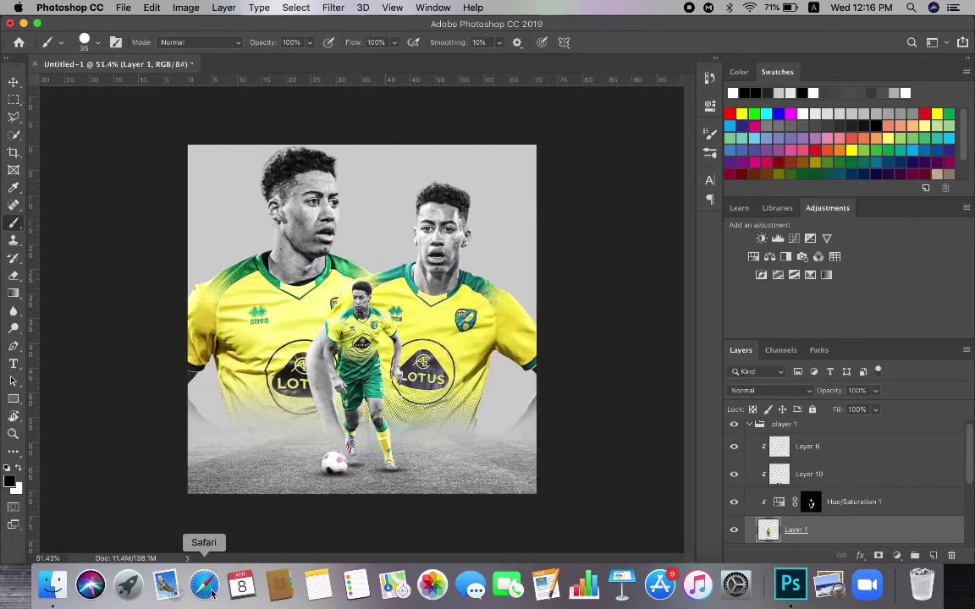
# Switch to Safari and search the web for "norwich city fans"
pyautogui.click(204, 585)
pyautogui.write('norw')
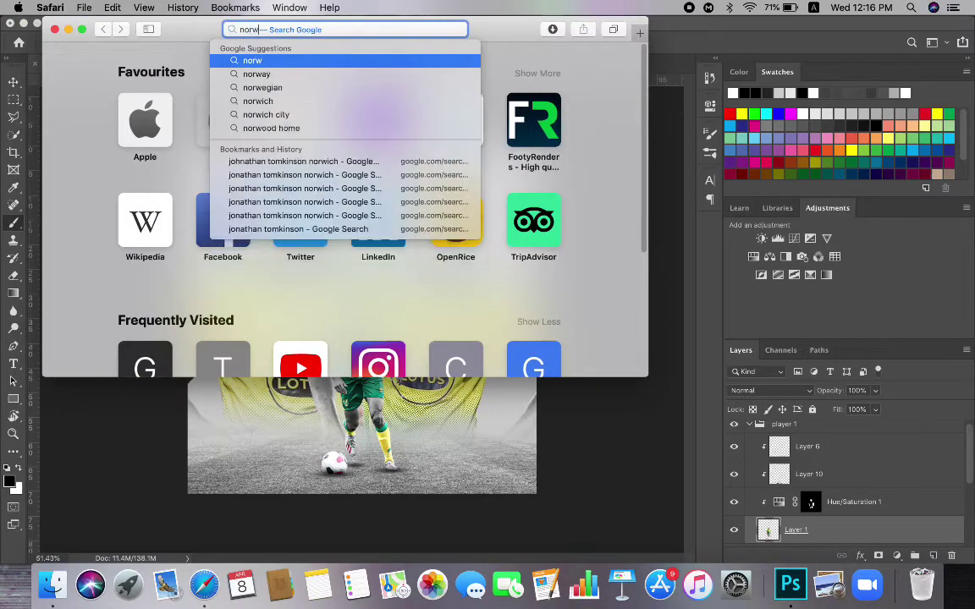
pyautogui.write('ich city fans')
pyautogui.press('Return')
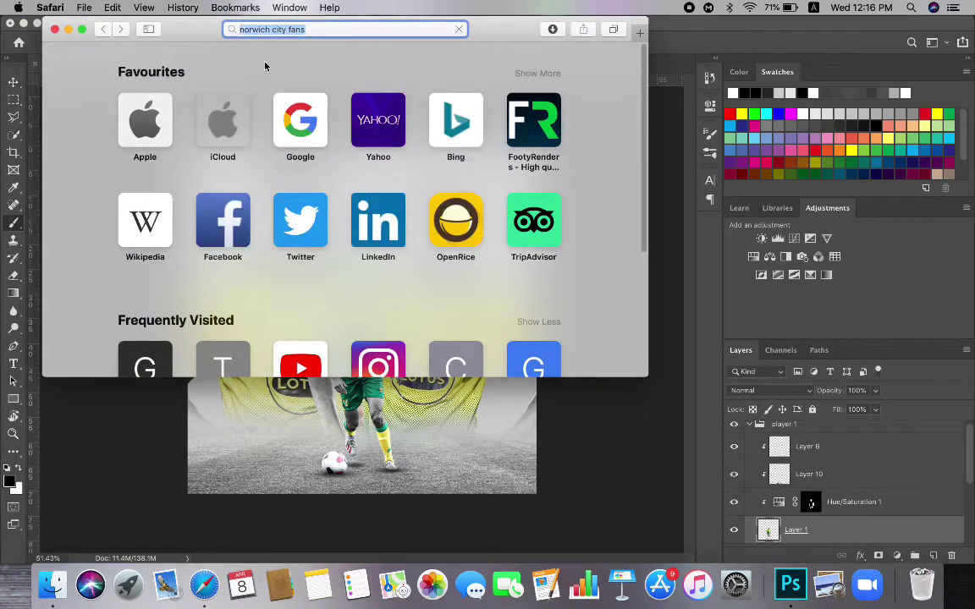
# Browse the "norwich city fans" image results and preview several crowd photos for a suitable background
pyautogui.click(222, 106)
pyautogui.scroll(-2, 321, 198)
pyautogui.scroll(-7, 322, 198)
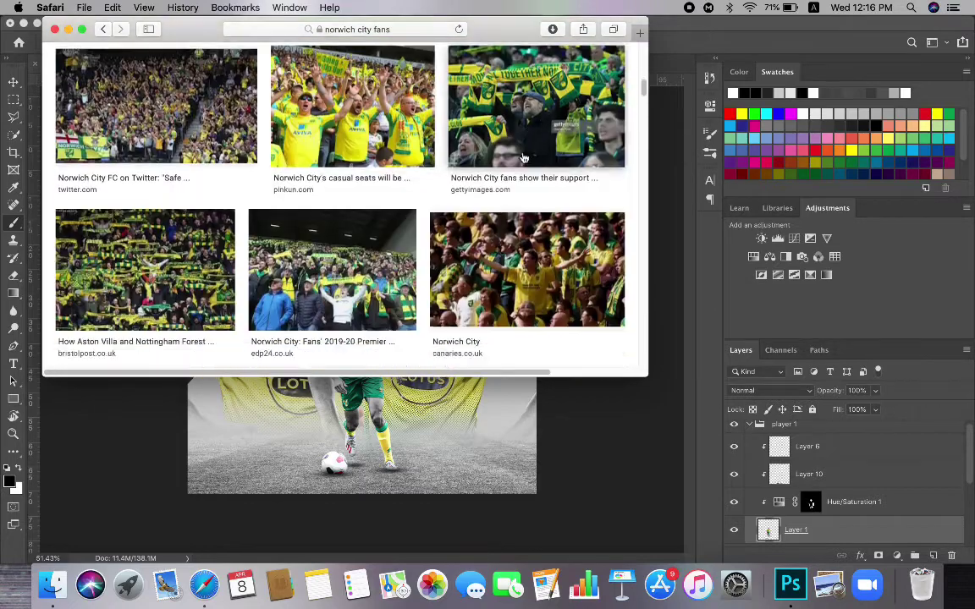
pyautogui.click(177, 263)
pyautogui.scroll(-10, 460, 208)
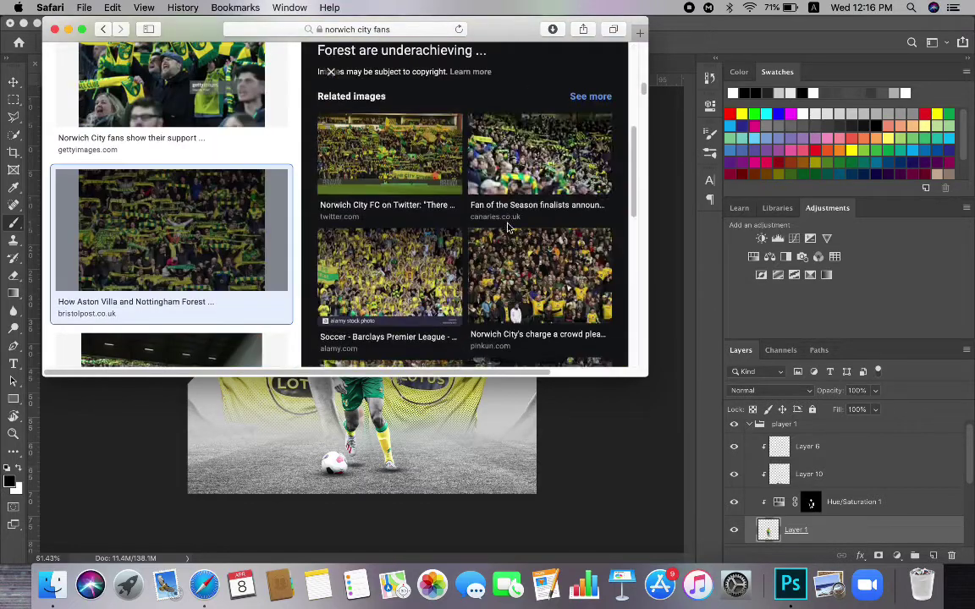
pyautogui.click(412, 231)
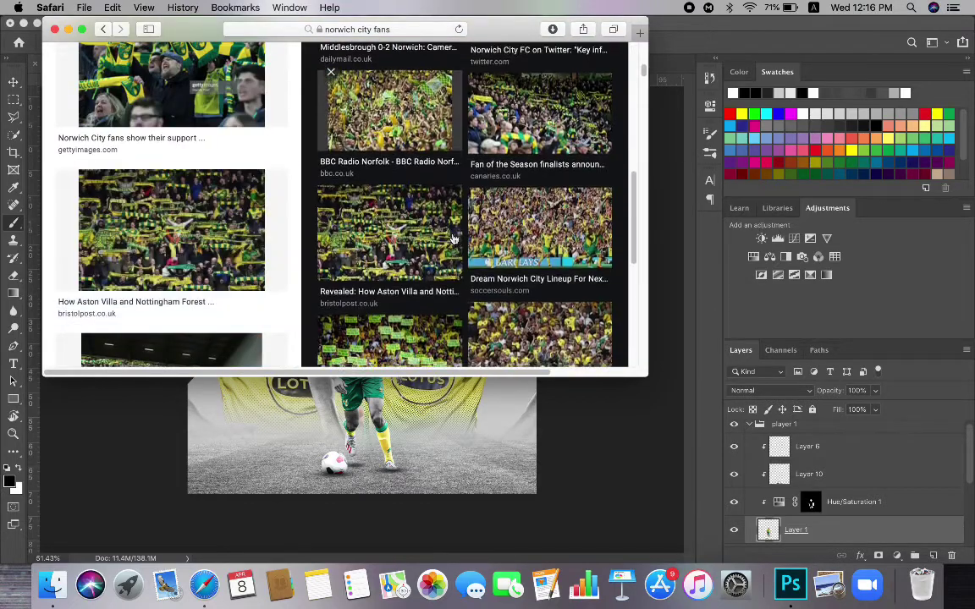
pyautogui.rightClick(457, 226)
pyautogui.click(567, 378)
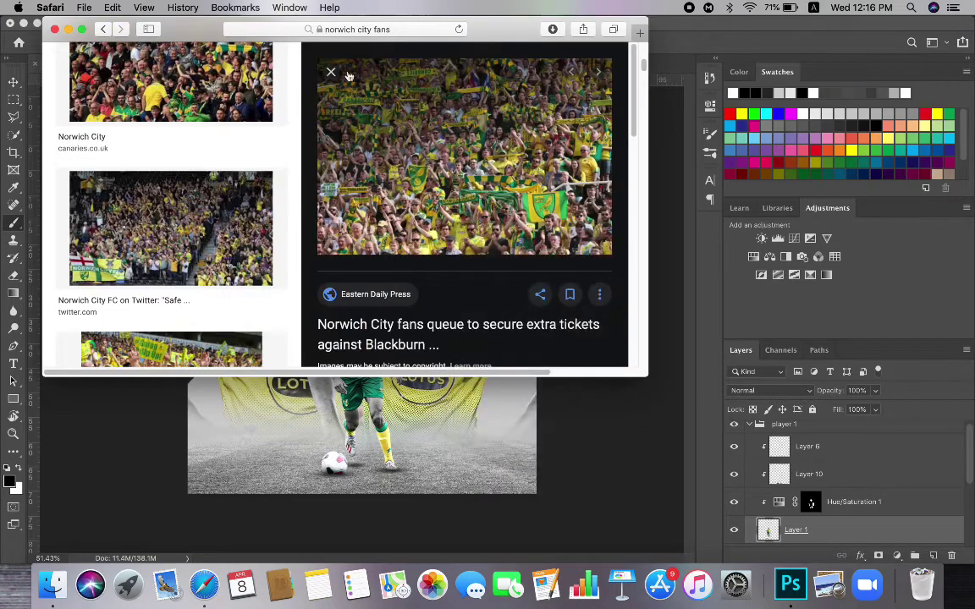
# Close the current preview, open the "Fan of the Season finalists" crowd photo and save it to Downloads
pyautogui.click(332, 73)
pyautogui.scroll(7, 296, 155)
pyautogui.click(156, 233)
pyautogui.rightClick(469, 176)
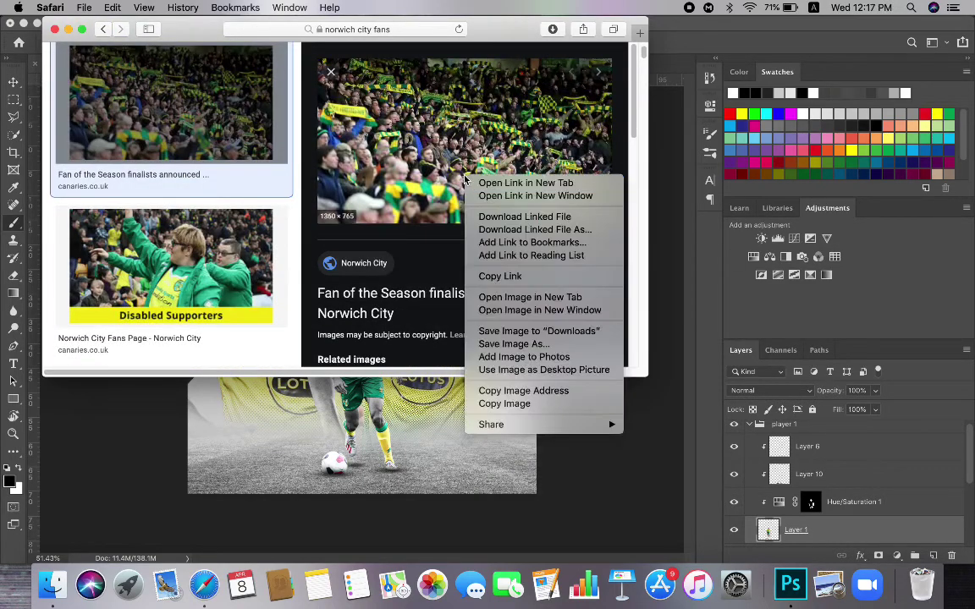
pyautogui.click(518, 331)
# Minimize Safari, return to Photoshop and open the downloaded crowd photo Large.jpeg
pyautogui.scroll(-6, 500, 272)
pyautogui.click(69, 29)
pyautogui.click(122, 7)
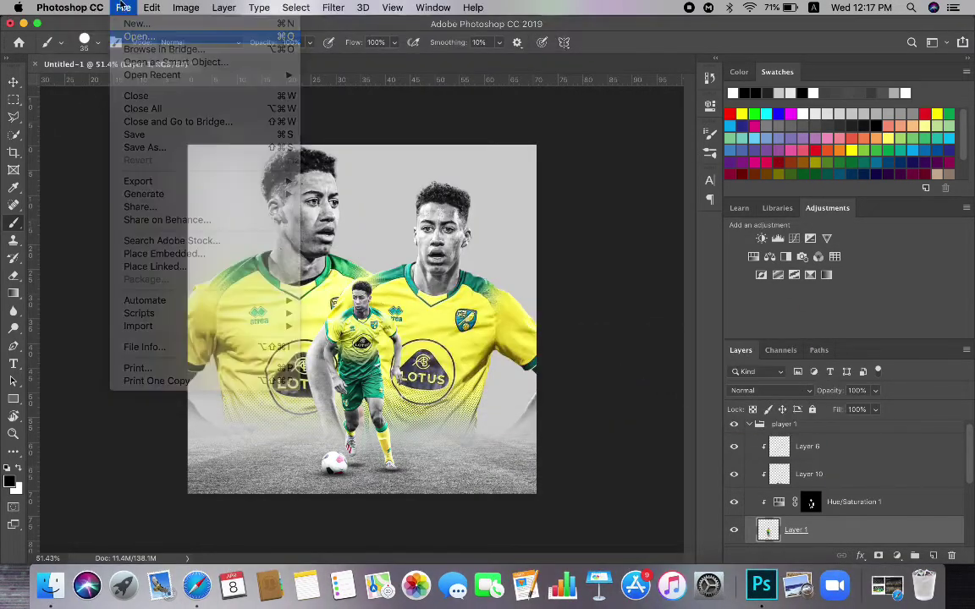
pyautogui.click(131, 34)
pyautogui.click(261, 130)
pyautogui.click(362, 153)
pyautogui.click(715, 366)
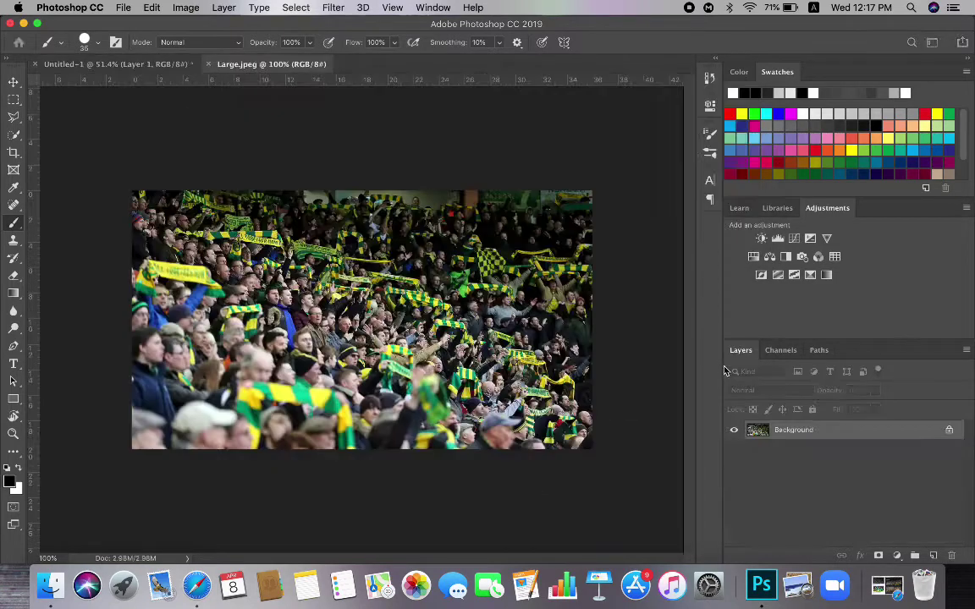
# Return to the Untitled-1 poster document and collapse the player 1 group
pyautogui.hotkey('ctrl', 'Tab')
pyautogui.click(749, 429)
pyautogui.scroll(-1, 819, 503)
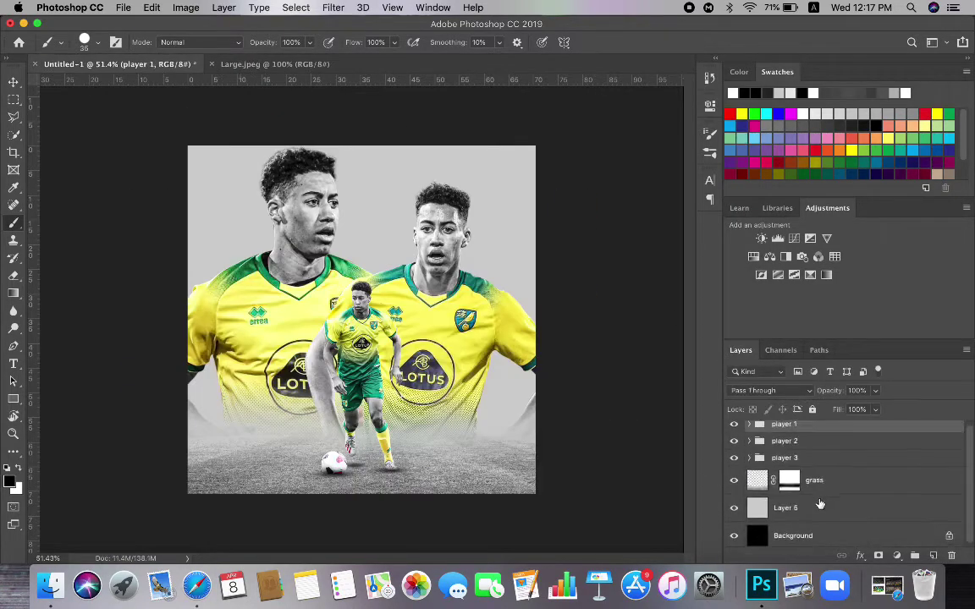
# Paste the crowd photo on a new layer above Layer 5 and enlarge it to cover the poster's upper part
pyautogui.click(819, 507)
pyautogui.click(932, 556)
pyautogui.press('super+v')
pyautogui.press('super+t')
pyautogui.moveTo(481, 253); pyautogui.dragTo(767, 78)
pyautogui.moveTo(605, 131); pyautogui.dragTo(466, 182)
pyautogui.press('Return')
# Desaturate the crowd photo with Hue/Saturation and set its blend mode to Soft Light
pyautogui.click(771, 390)
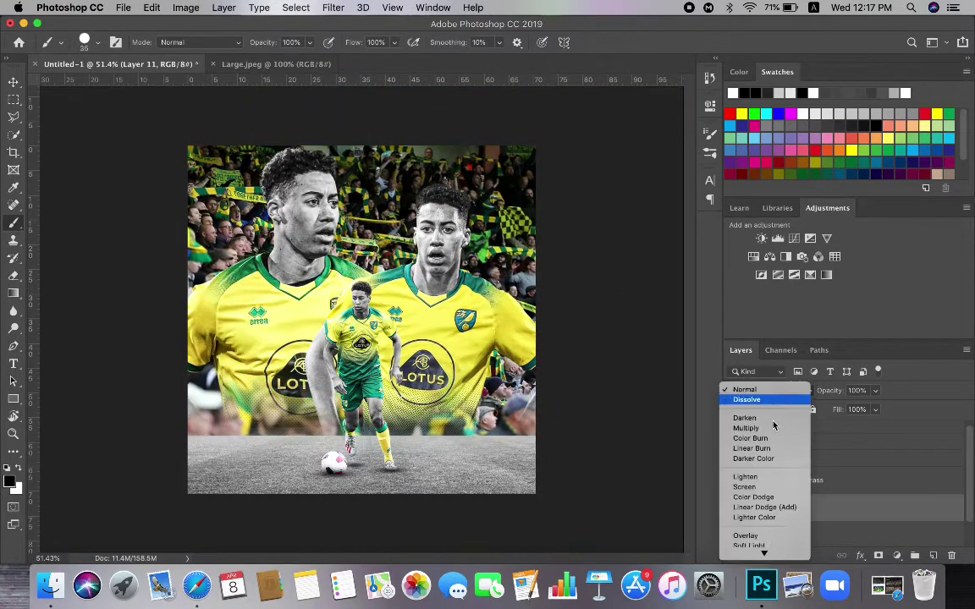
pyautogui.click(766, 254)
pyautogui.press('super+u')
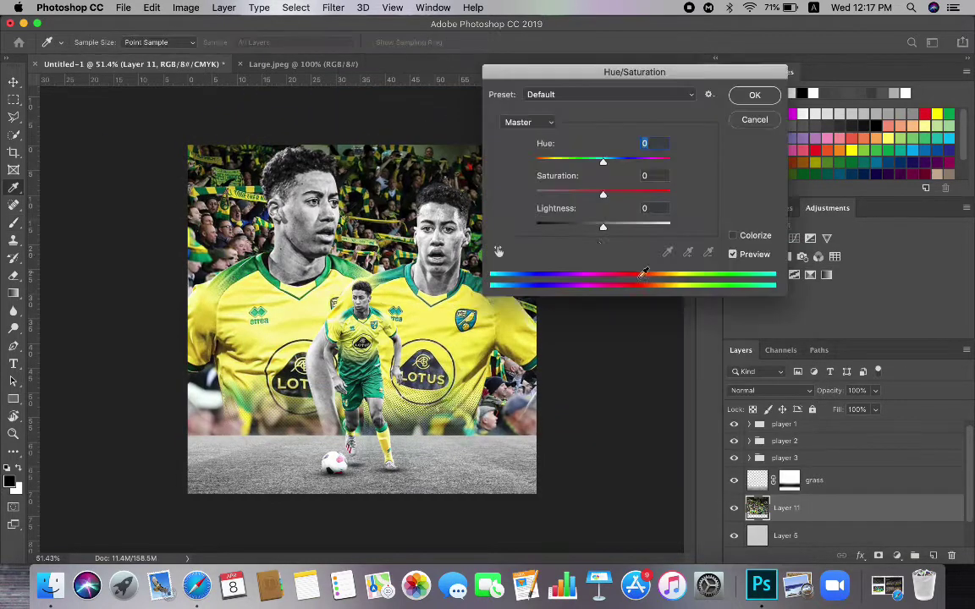
pyautogui.press('Return')
pyautogui.click(770, 390)
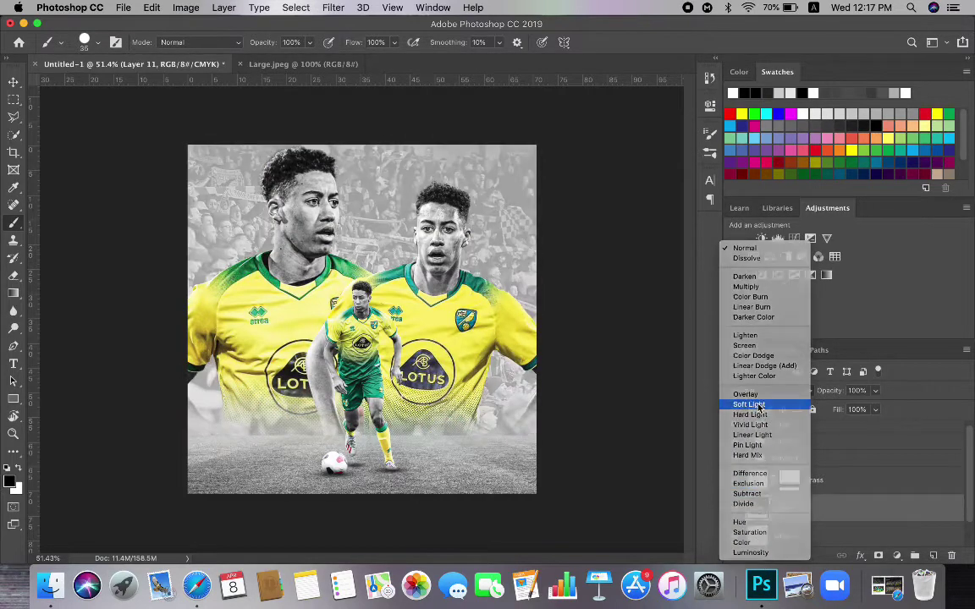
pyautogui.click(743, 401)
# Scale the crowd photo to 88.82%, reposition it behind the players and lower its fill to 48%
pyautogui.press('super+t')
pyautogui.moveTo(630, 140); pyautogui.dragTo(571, 172)
pyautogui.moveTo(534, 225)
pyautogui.mouseDown()
pyautogui.moveTo(541, 209)
pyautogui.moveTo(556, 209)
pyautogui.mouseUp()
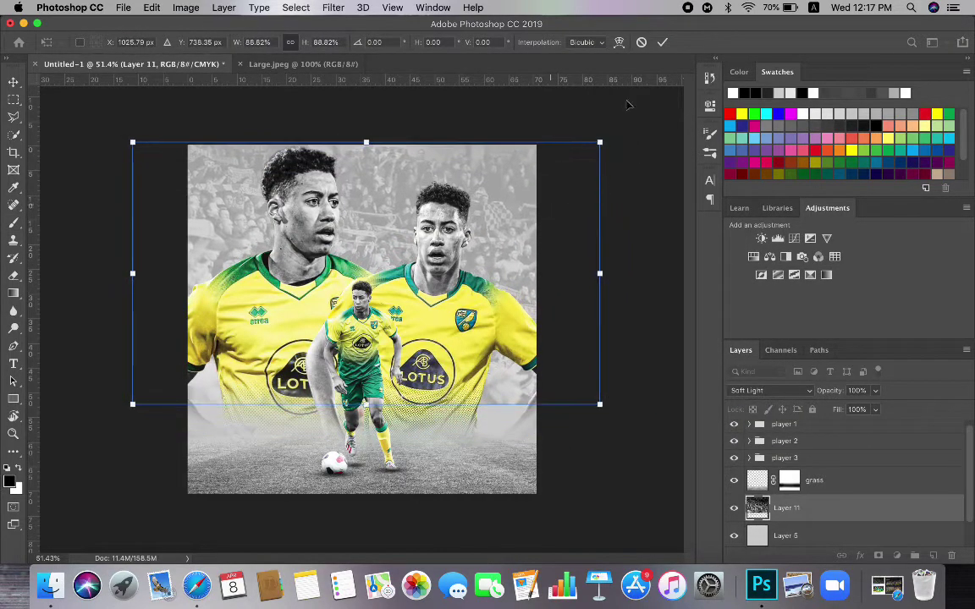
pyautogui.click(662, 42)
pyautogui.moveTo(877, 427); pyautogui.dragTo(856, 429)
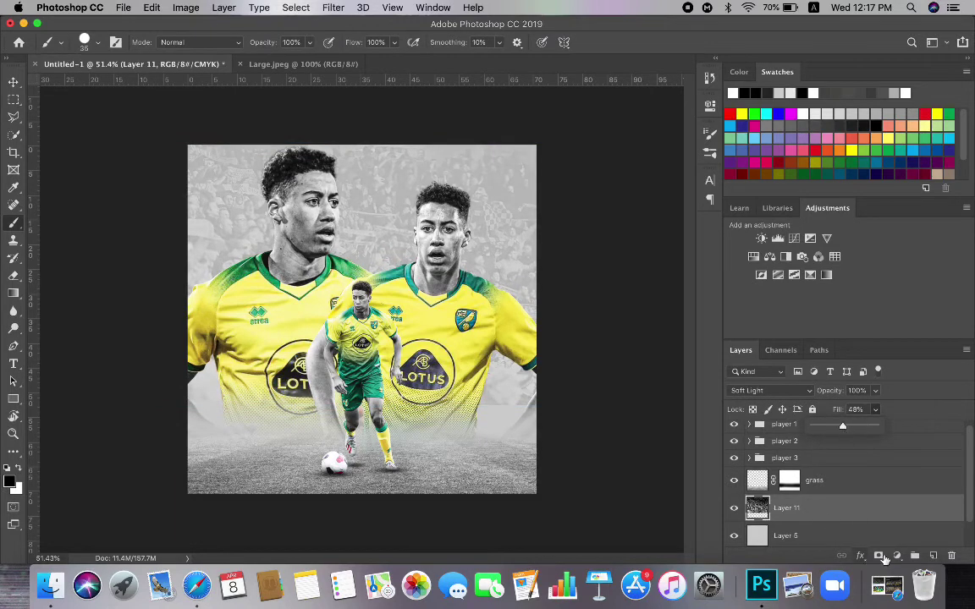
# Add a layer mask to the crowd photo and fade out its lower edge with a black gradient
pyautogui.click(879, 556)
pyautogui.press('g')
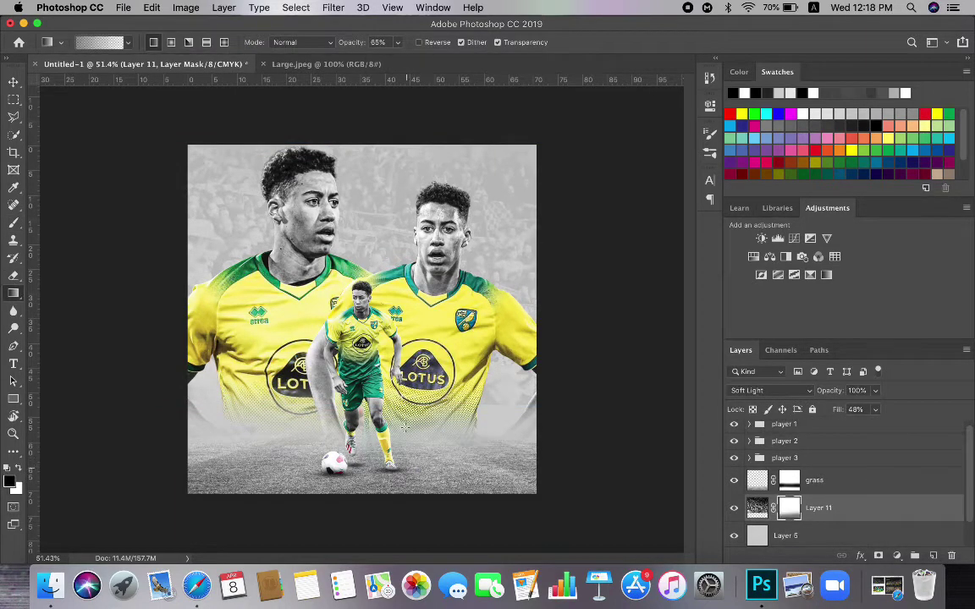
pyautogui.scroll(-4, 399, 380)
pyautogui.scroll(4, 399, 380)
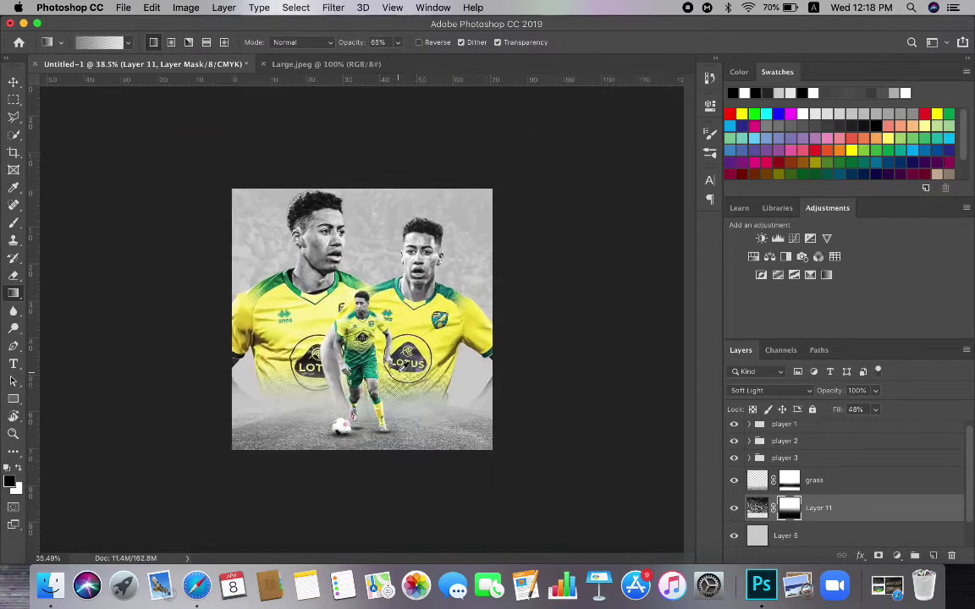
pyautogui.scroll(4, 406, 372)
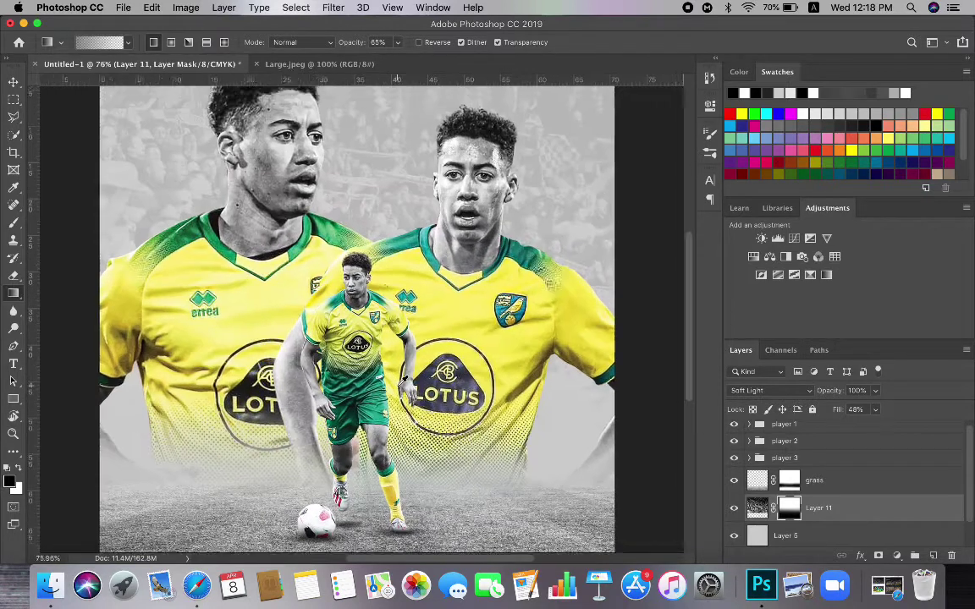
pyautogui.scroll(-2, 403, 386)
pyautogui.scroll(1, 825, 457)
# Move the grass layer above the player 2 group and select player 2
pyautogui.click(832, 445)
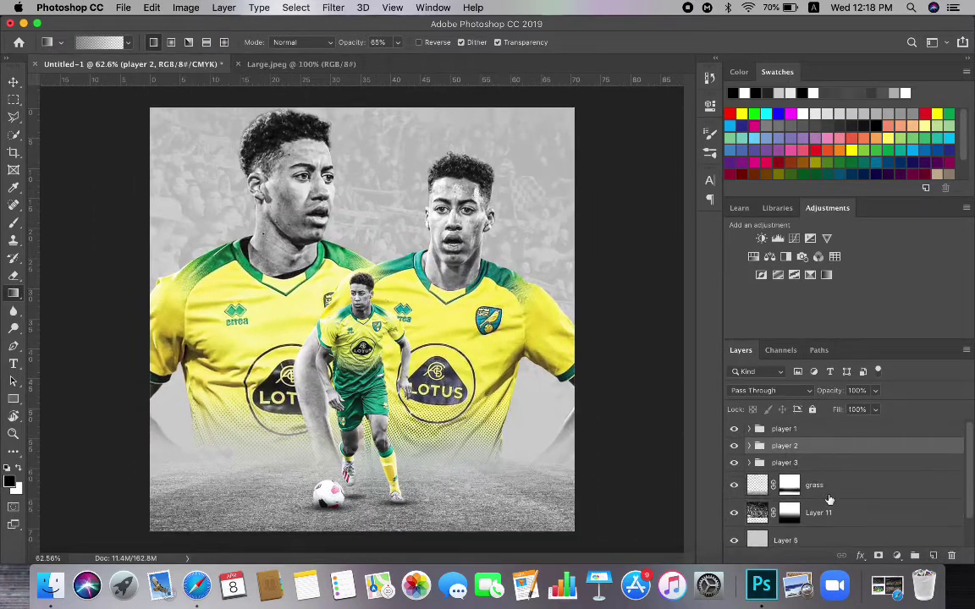
pyautogui.moveTo(832, 488); pyautogui.dragTo(819, 440)
pyautogui.click(838, 474)
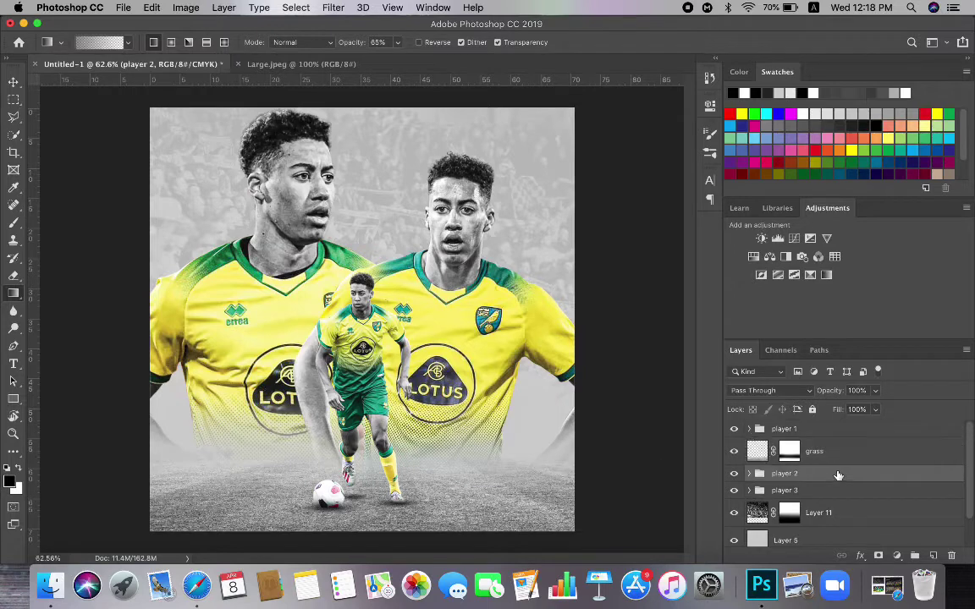
# Add a layer above player 2 and fill a rectangular selection slightly inset from the canvas edges with black
pyautogui.click(933, 556)
pyautogui.press('m')
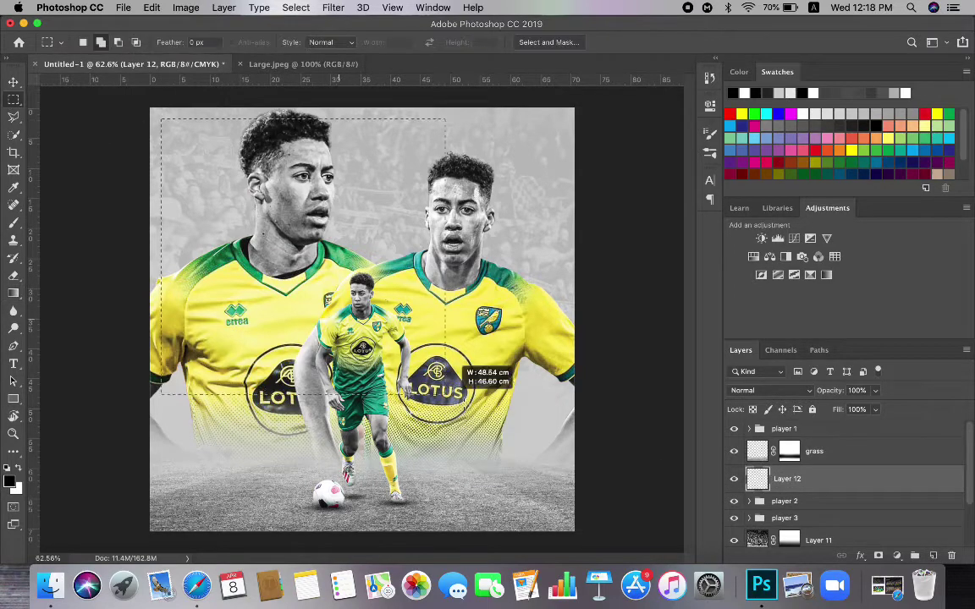
pyautogui.moveTo(573, 500); pyautogui.dragTo(567, 523)
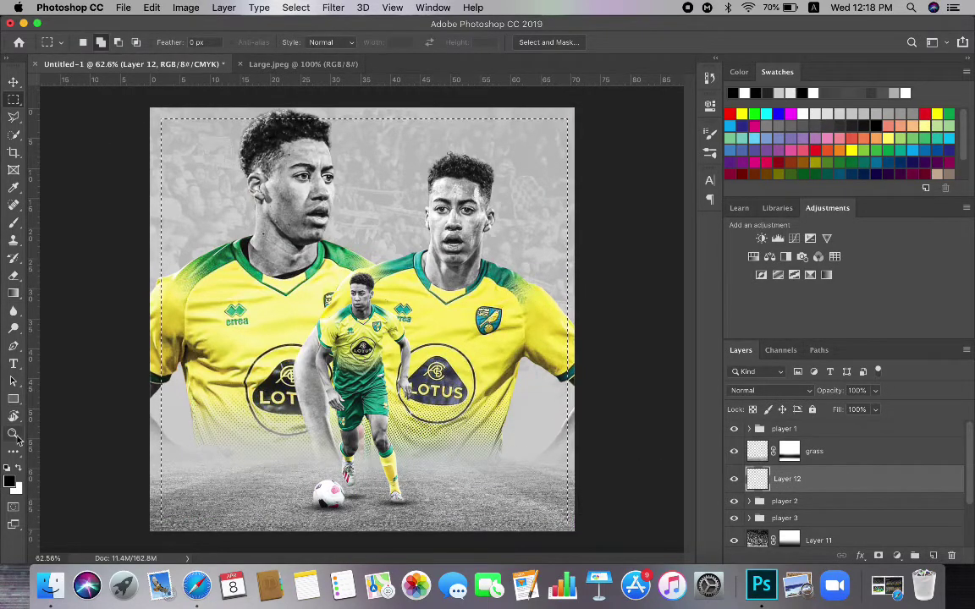
pyautogui.hotkey('shift', 'g')
pyautogui.click(377, 385)
# Move Layer 12 above the grass layer and, with snapping enabled, centre the black rectangle on the canvas
pyautogui.moveTo(726, 464); pyautogui.dragTo(770, 454)
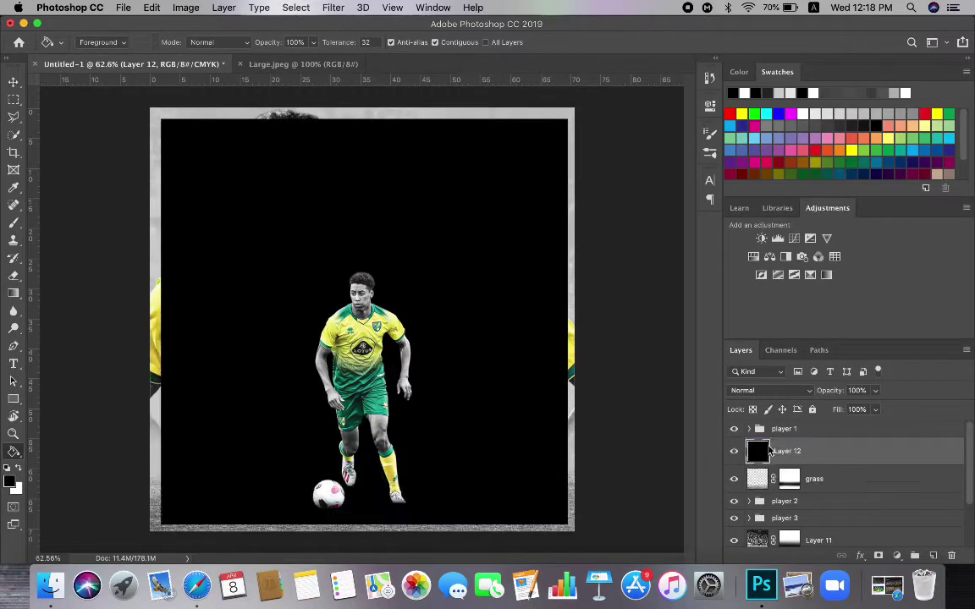
pyautogui.press('super+t')
pyautogui.moveTo(489, 258); pyautogui.dragTo(488, 252)
pyautogui.click(393, 7)
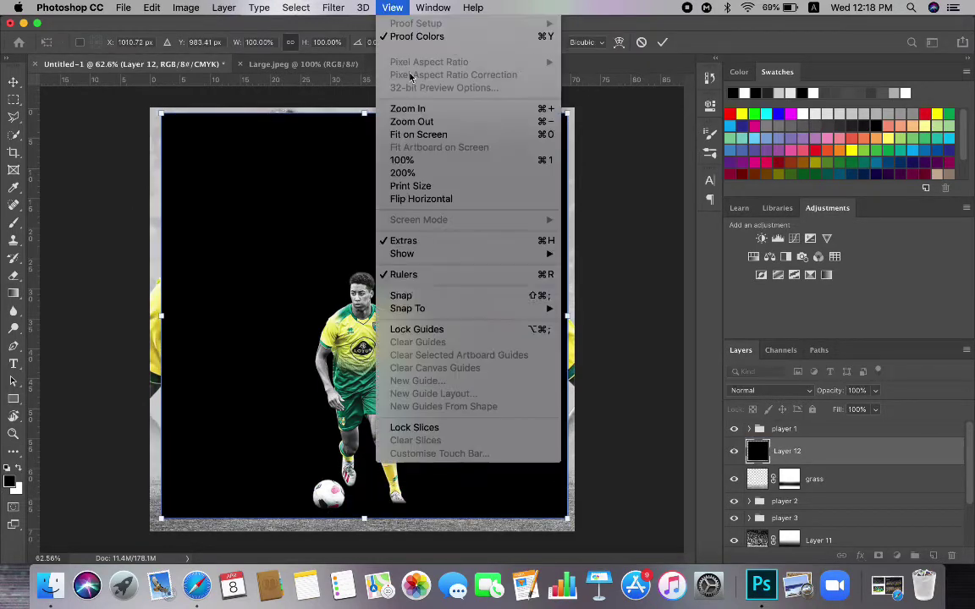
pyautogui.click(428, 294)
pyautogui.moveTo(457, 313); pyautogui.dragTo(453, 316)
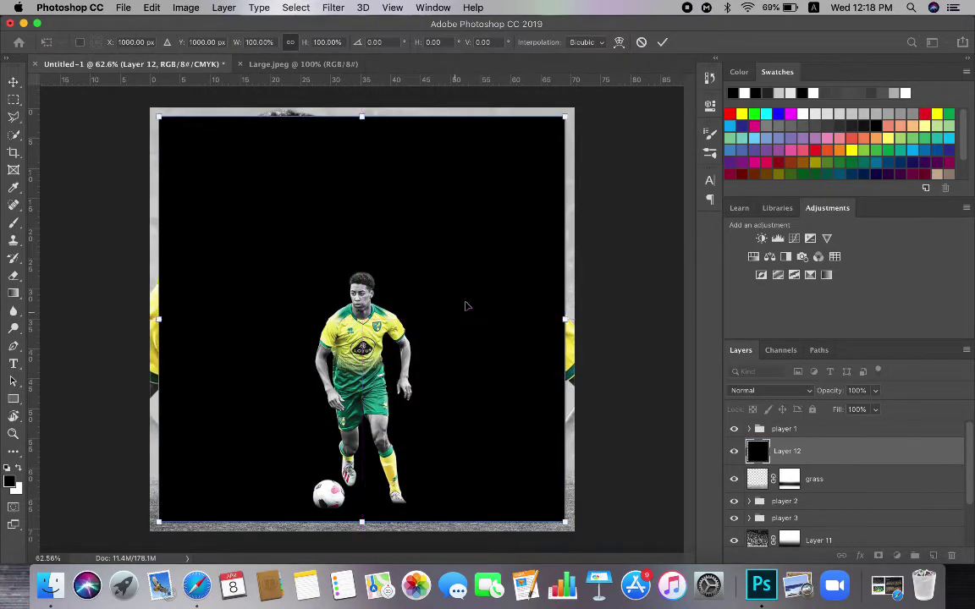
pyautogui.press('Return')
# Add a 2 px inside stroke to Layer 12 in a green based on the player's shorts
pyautogui.doubleClick(826, 453)
pyautogui.click(392, 166)
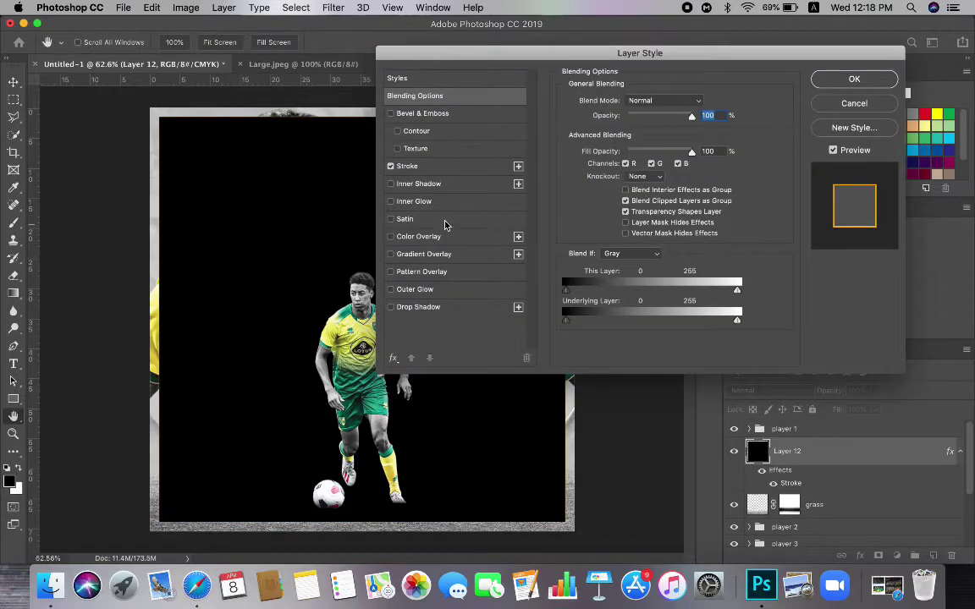
pyautogui.click(407, 166)
pyautogui.click(595, 200)
pyautogui.click(373, 400)
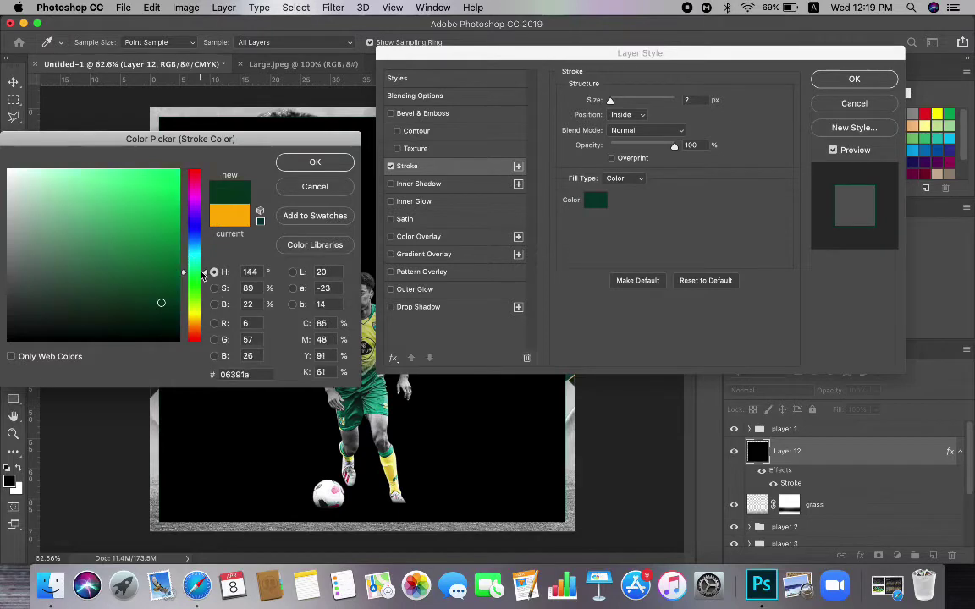
pyautogui.moveTo(167, 222); pyautogui.dragTo(180, 169)
pyautogui.click(314, 163)
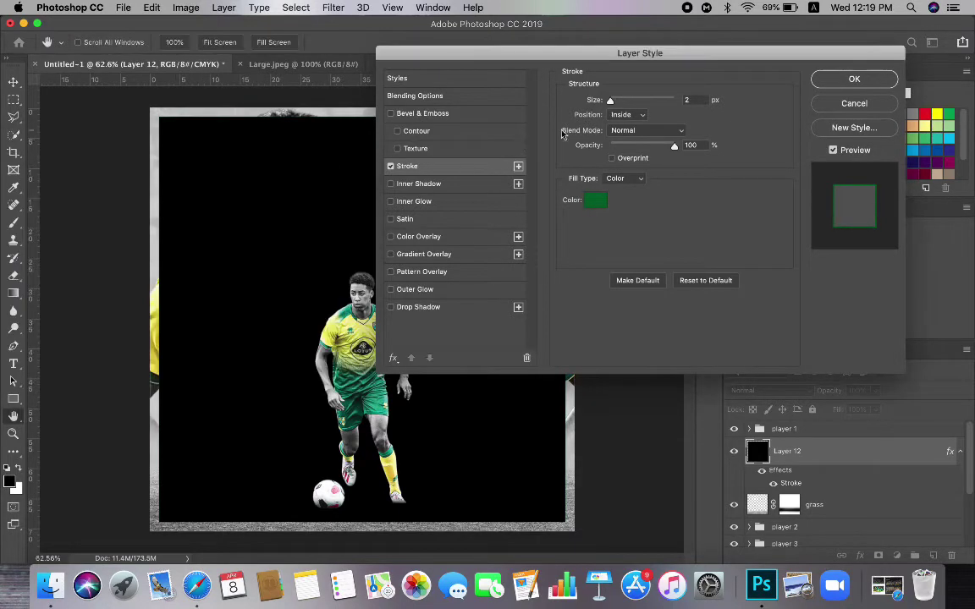
# Set Layer 12's fill opacity to 0% so only the stroke frame shows, and move the layer below player 3
pyautogui.click(460, 93)
pyautogui.moveTo(692, 152); pyautogui.dragTo(523, 138)
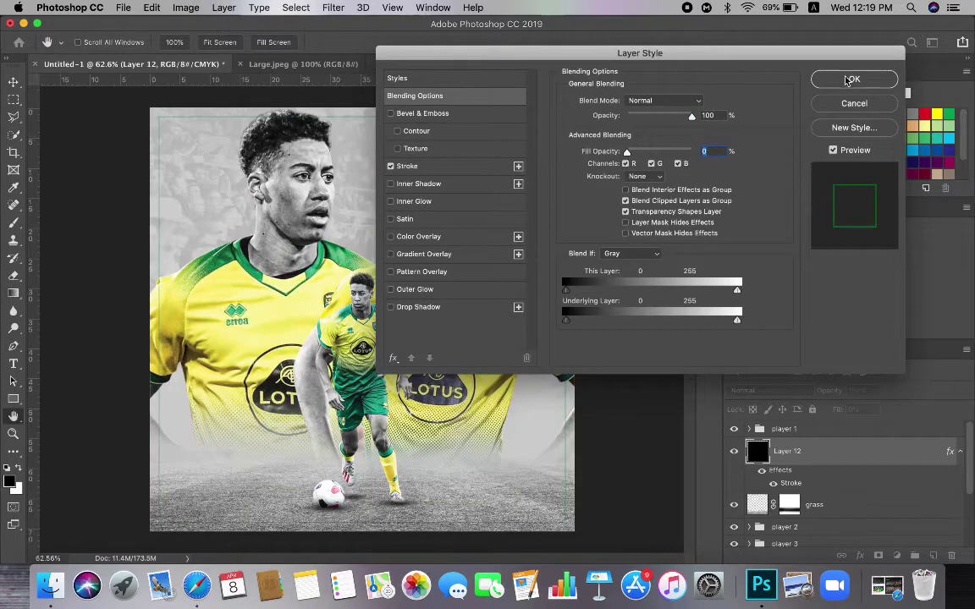
pyautogui.click(849, 80)
pyautogui.moveTo(844, 450); pyautogui.dragTo(825, 505)
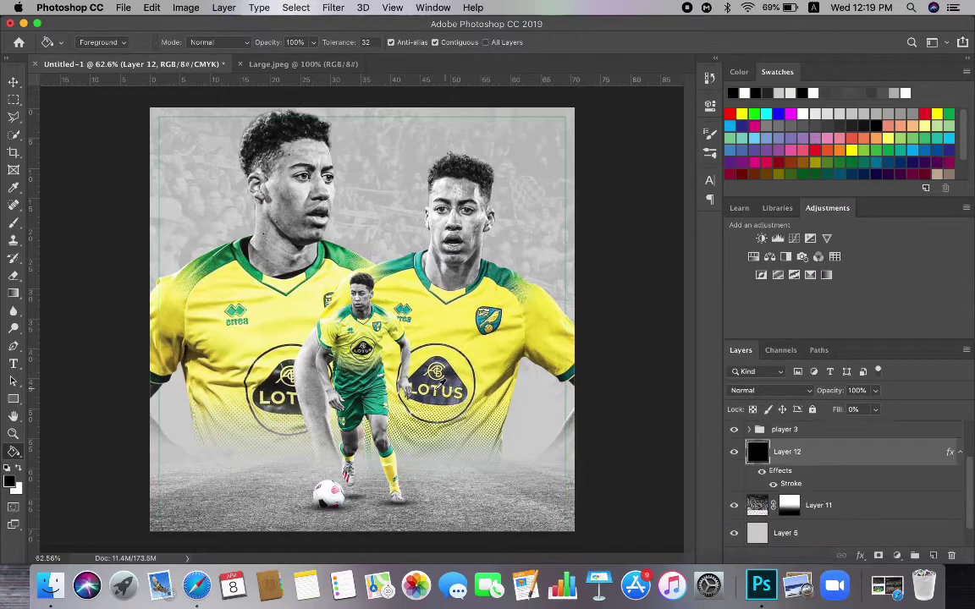
# Add a layer mask to Layer 12, try a gradient fade from the bottom upwards and undo the gradient
pyautogui.scroll(-2, 439, 384)
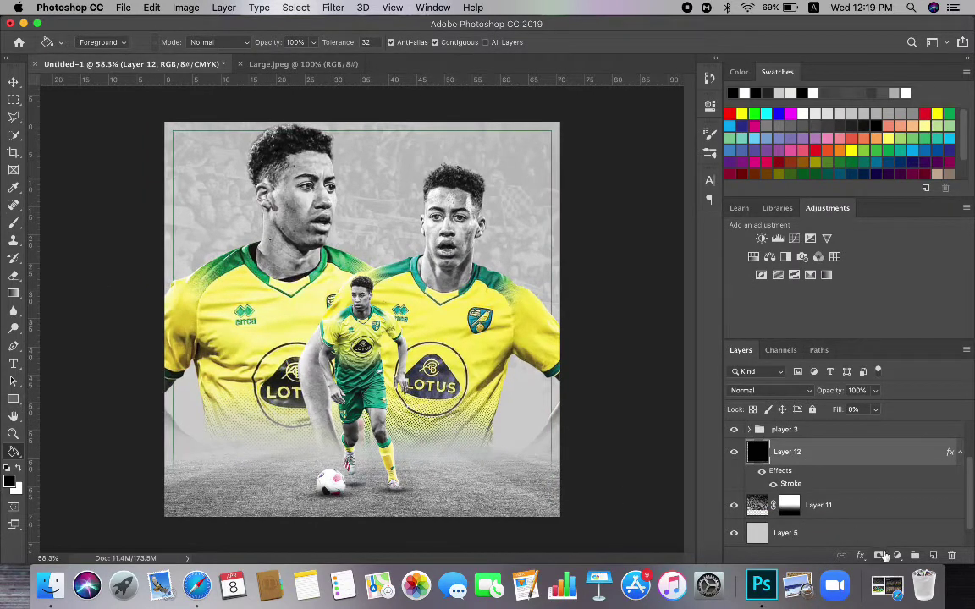
pyautogui.click(882, 556)
pyautogui.scroll(-4, 352, 515)
pyautogui.press('g')
pyautogui.moveTo(389, 537); pyautogui.dragTo(389, 385)
pyautogui.press('super+z')
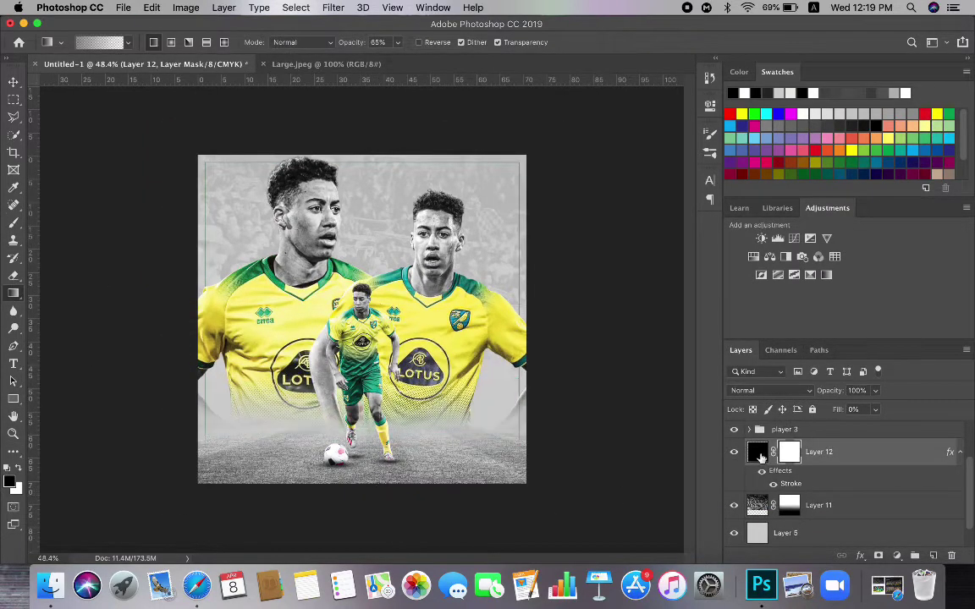
# Try to rework the fade on the grass layer's mask with a white gradient
pyautogui.click(13, 281)
pyautogui.scroll(4, 247, 439)
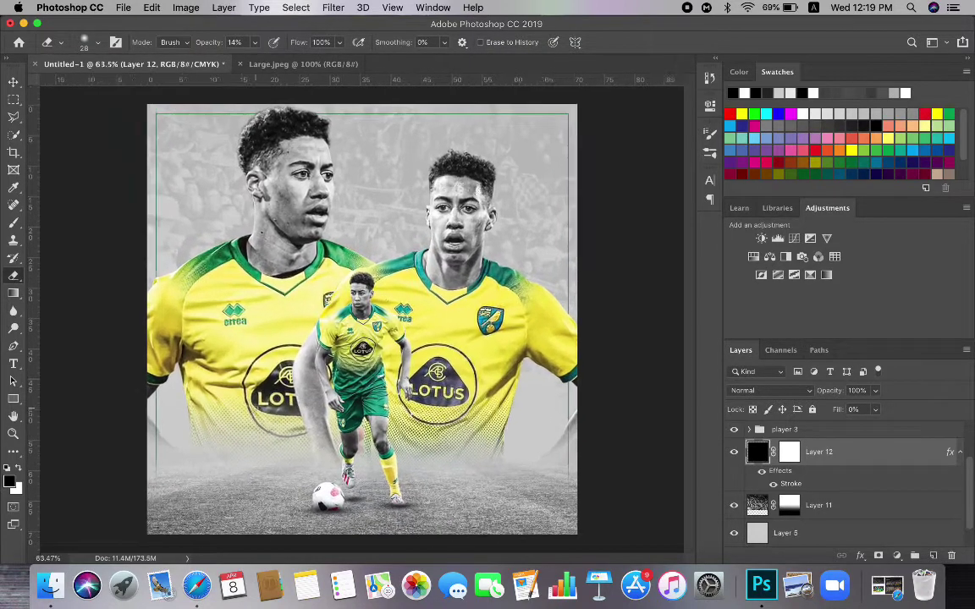
pyautogui.scroll(3, 789, 461)
pyautogui.click(788, 455)
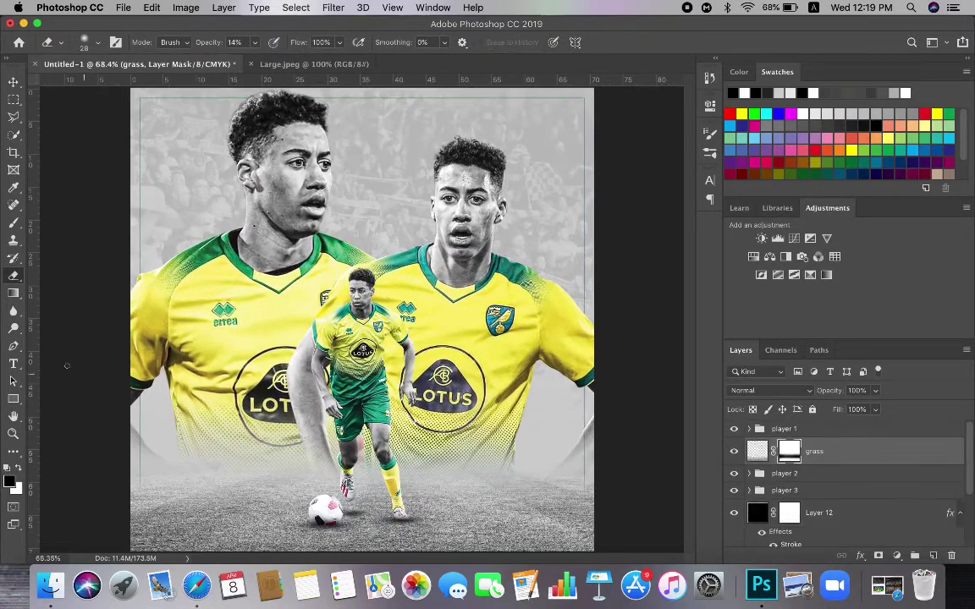
pyautogui.click(13, 293)
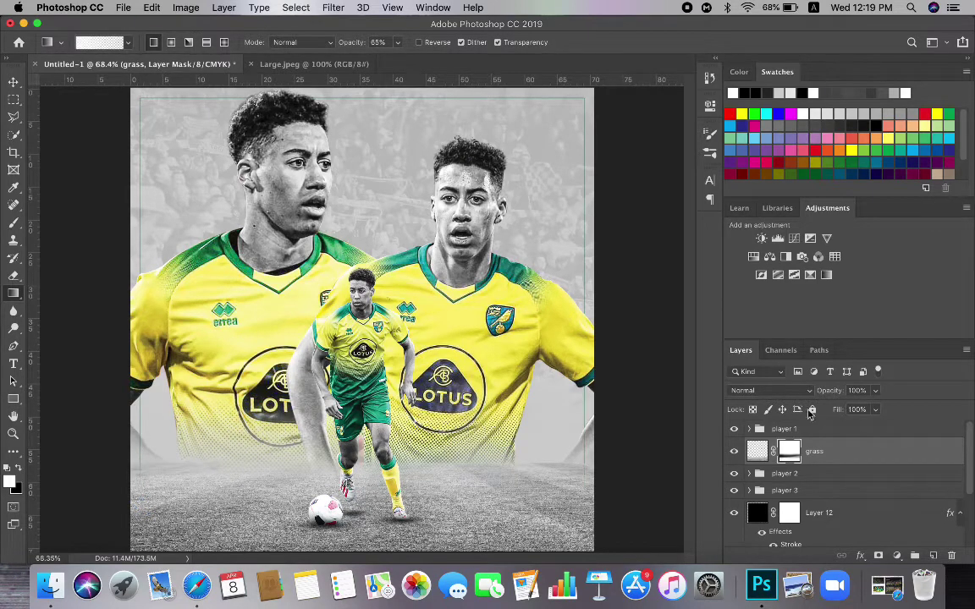
# Move the Layer 12 frame directly above the grass layer
pyautogui.moveTo(904, 508); pyautogui.dragTo(825, 441)
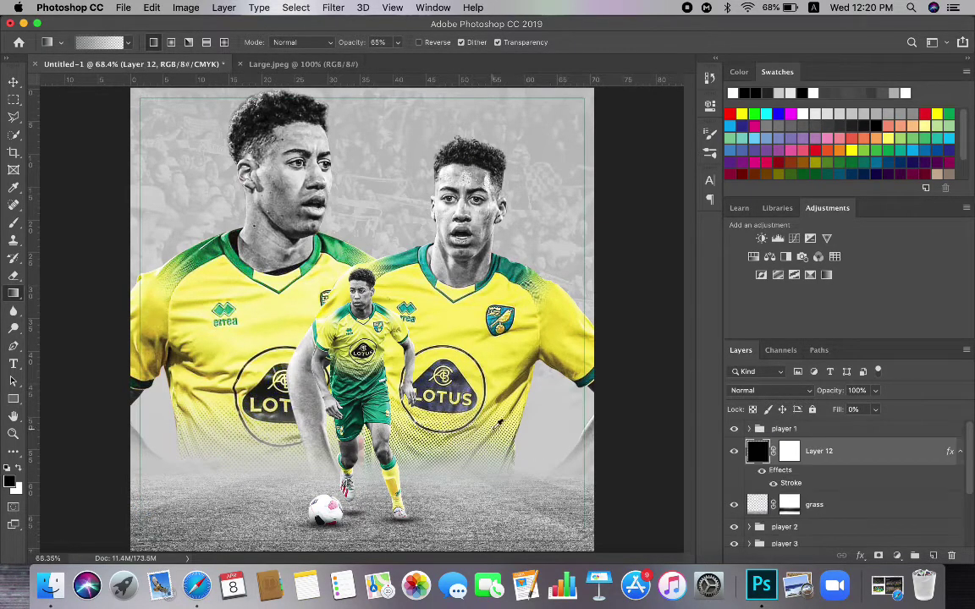
pyautogui.scroll(-2, 493, 421)
pyautogui.scroll(2, 494, 421)
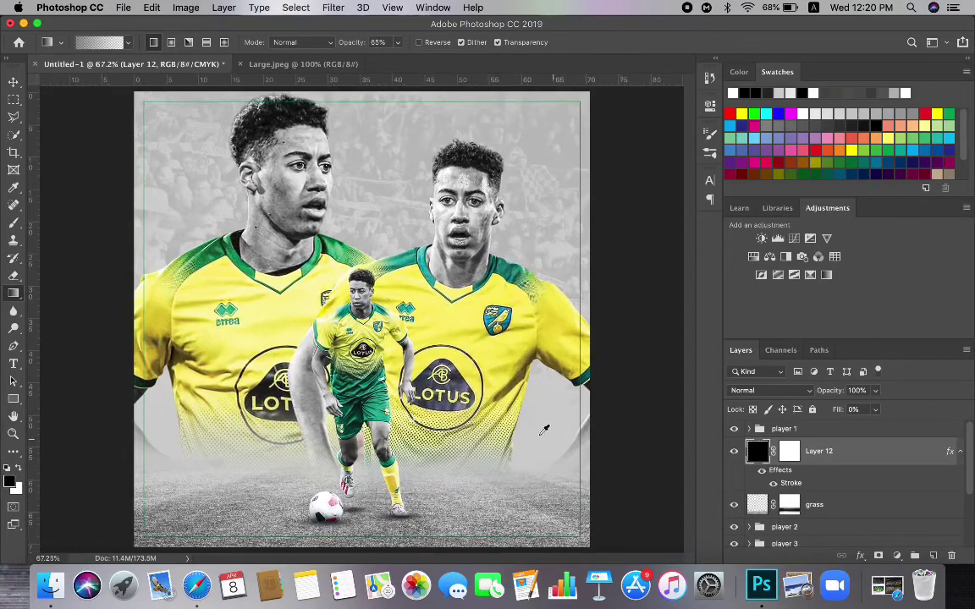
pyautogui.scroll(-3, 493, 398)
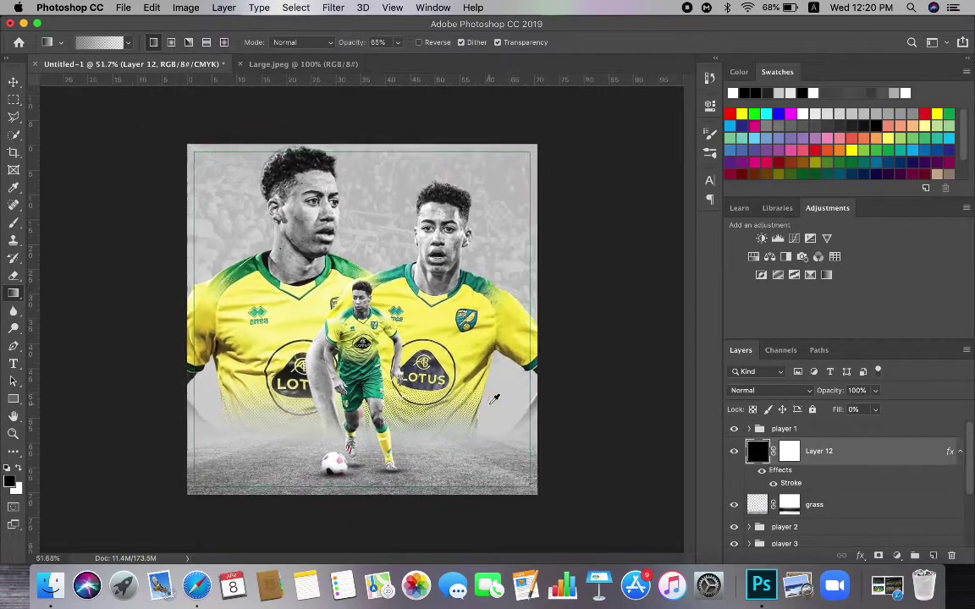
pyautogui.scroll(2, 493, 398)
pyautogui.scroll(-2, 377, 321)
pyautogui.scroll(2, 378, 322)
pyautogui.scroll(1, 379, 320)
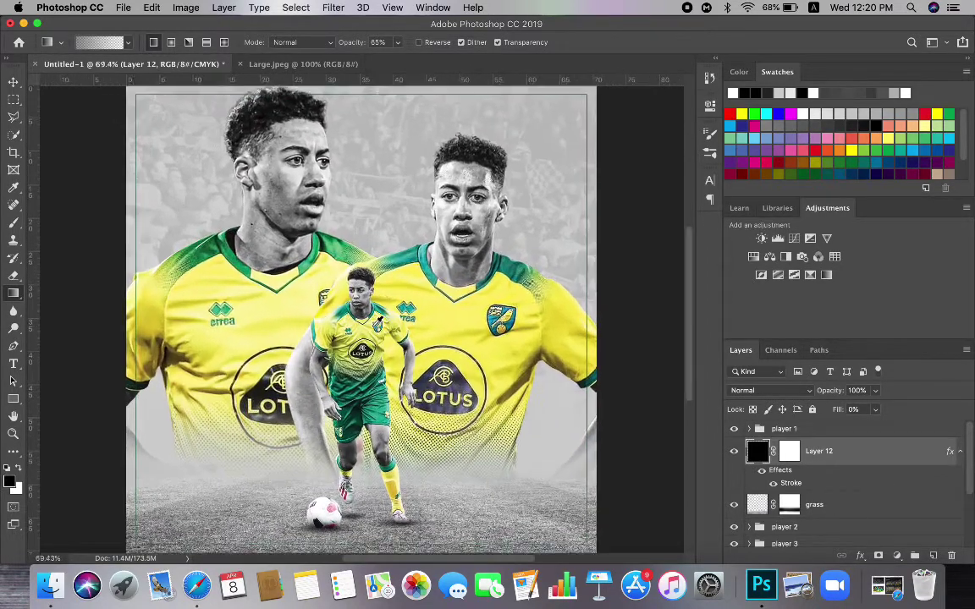
# Switch to Safari and run a web search for the featured player's name
pyautogui.click(196, 585)
pyautogui.click(82, 29)
pyautogui.press('super+l')
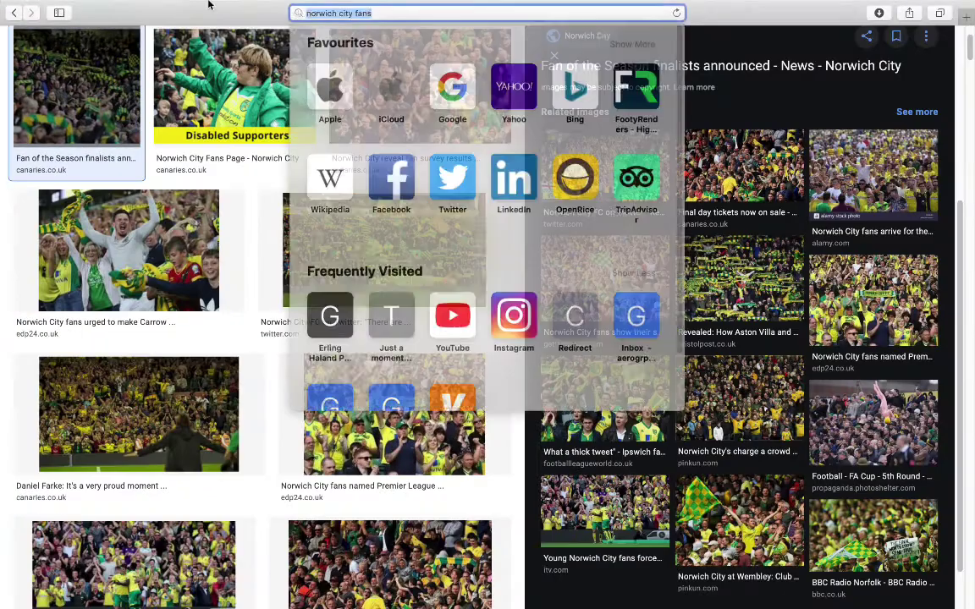
pyautogui.click(568, 27)
pyautogui.write('johna')
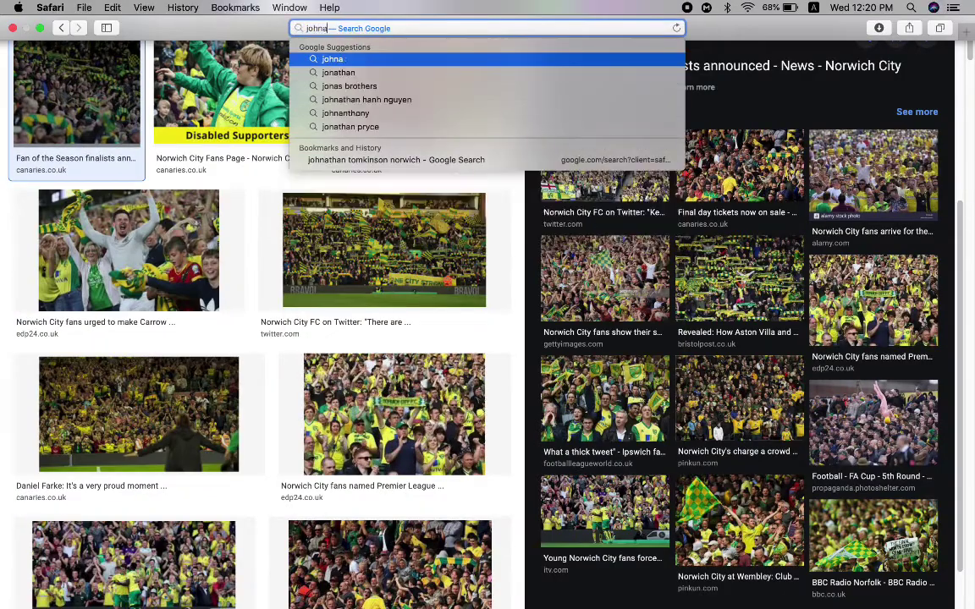
pyautogui.write('than tomkinson')
pyautogui.press('Return')
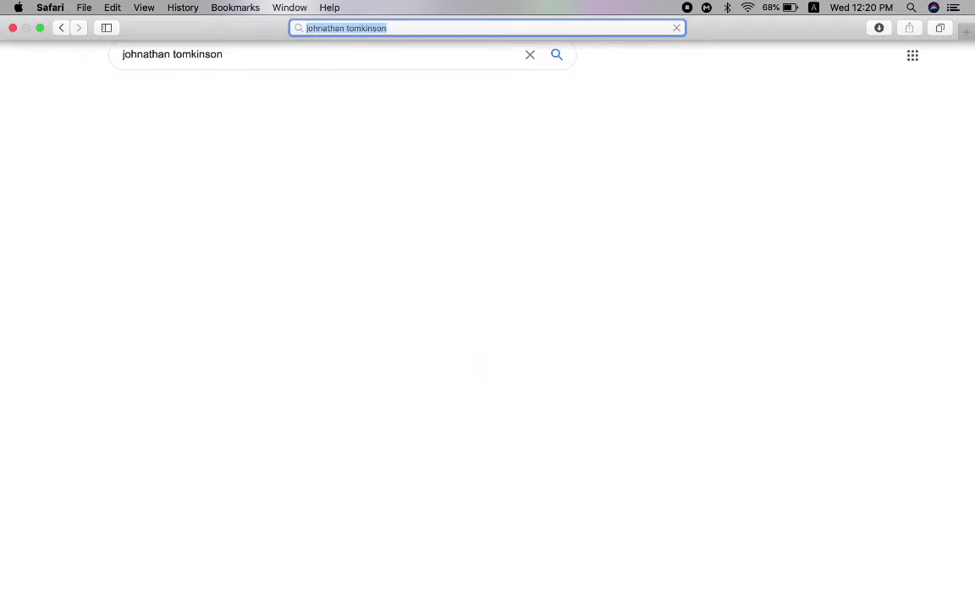
# Download the Premier League profile portrait from the player's image results and return to Photoshop
pyautogui.click(169, 93)
pyautogui.click(423, 221)
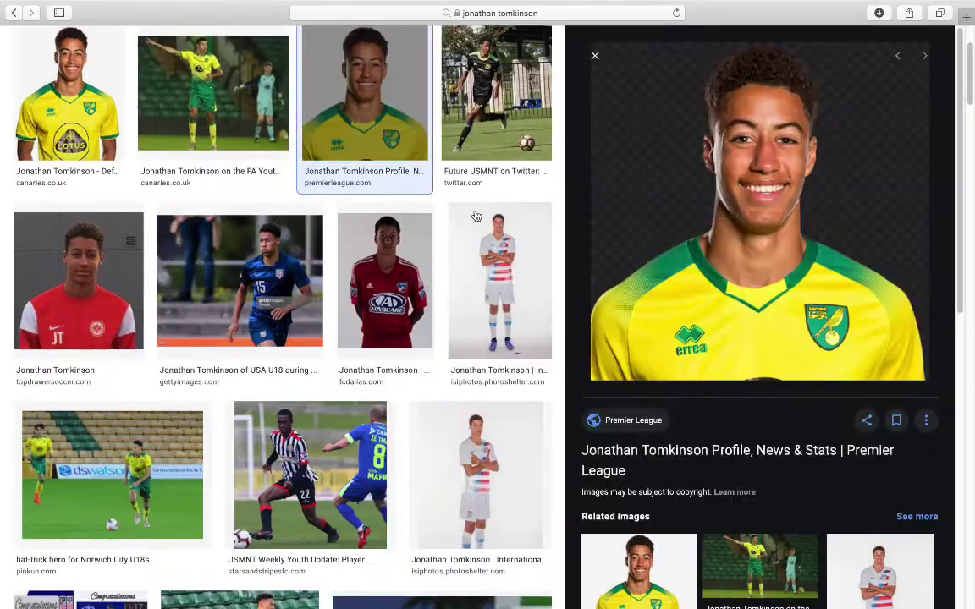
pyautogui.rightClick(671, 225)
pyautogui.click(697, 379)
pyautogui.click(79, 26)
pyautogui.click(69, 29)
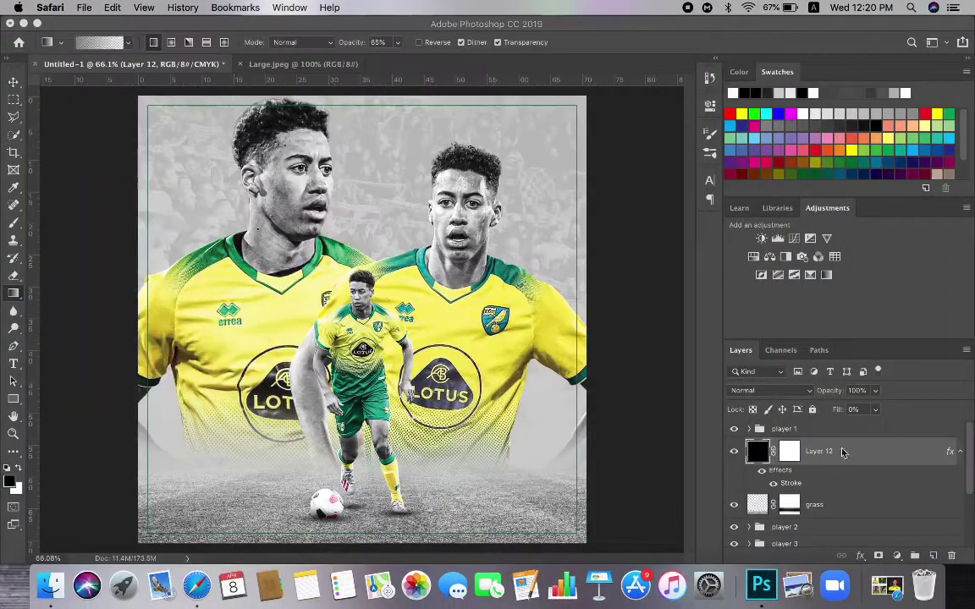
# Rename the Layer 12 frame layer and add a new empty layer directly above Layer 11
pyautogui.doubleClick(818, 451)
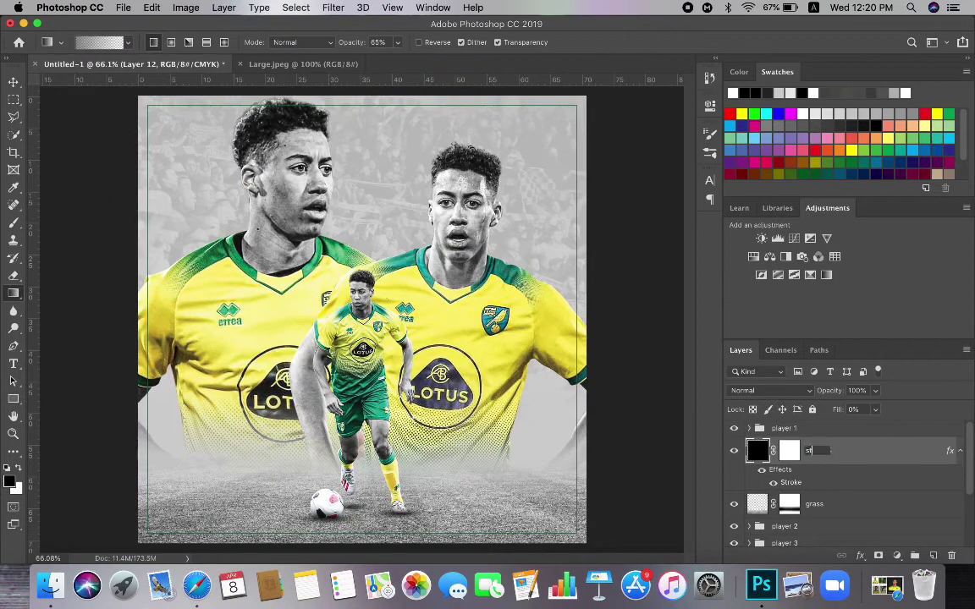
pyautogui.scroll(-2, 865, 519)
pyautogui.click(860, 526)
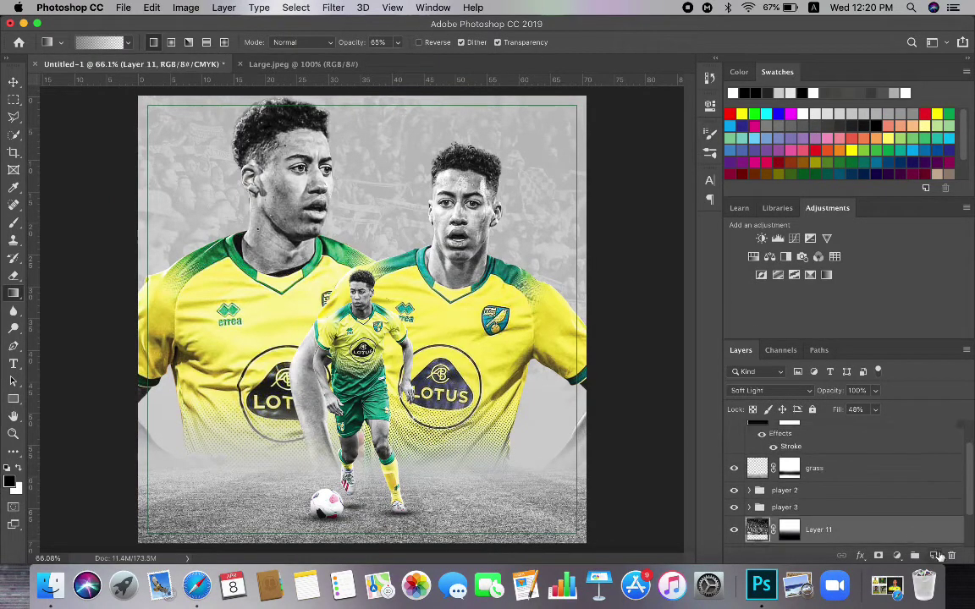
# Make a tall rectangular selection from the canvas's upper edge down across the left half of the second player
pyautogui.click(14, 223)
pyautogui.click(14, 101)
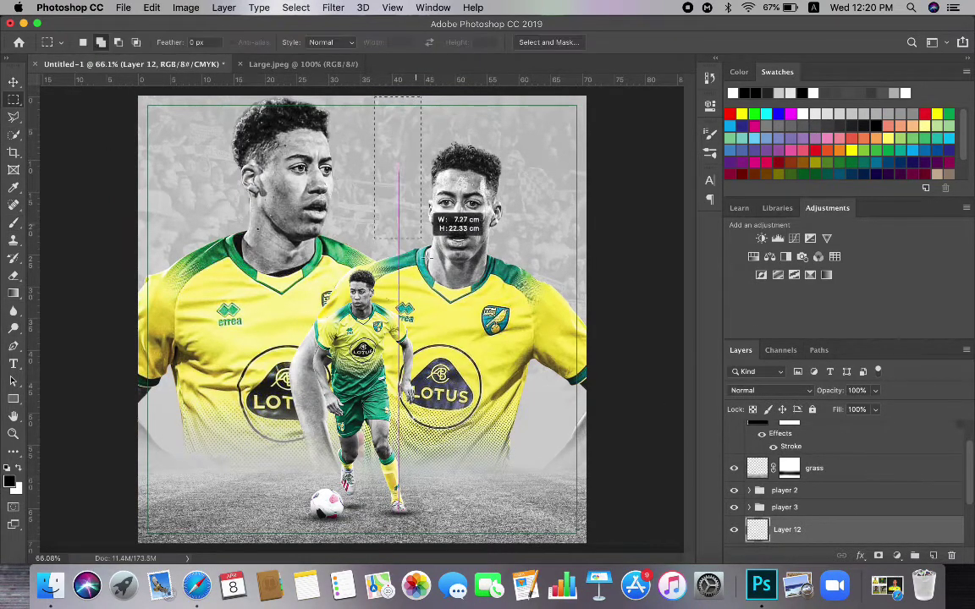
pyautogui.moveTo(420, 238); pyautogui.dragTo(454, 288)
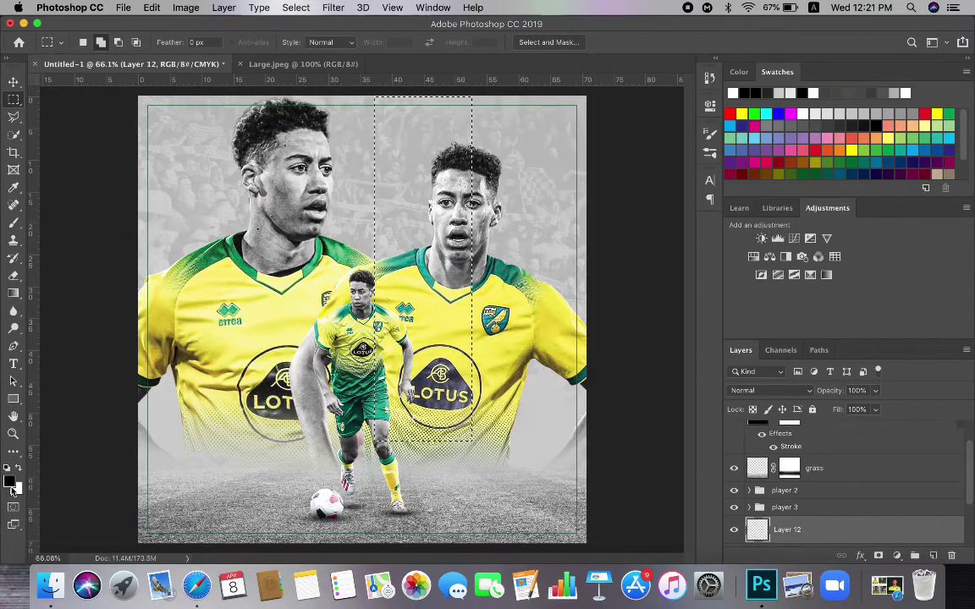
pyautogui.click(925, 188)
pyautogui.click(632, 261)
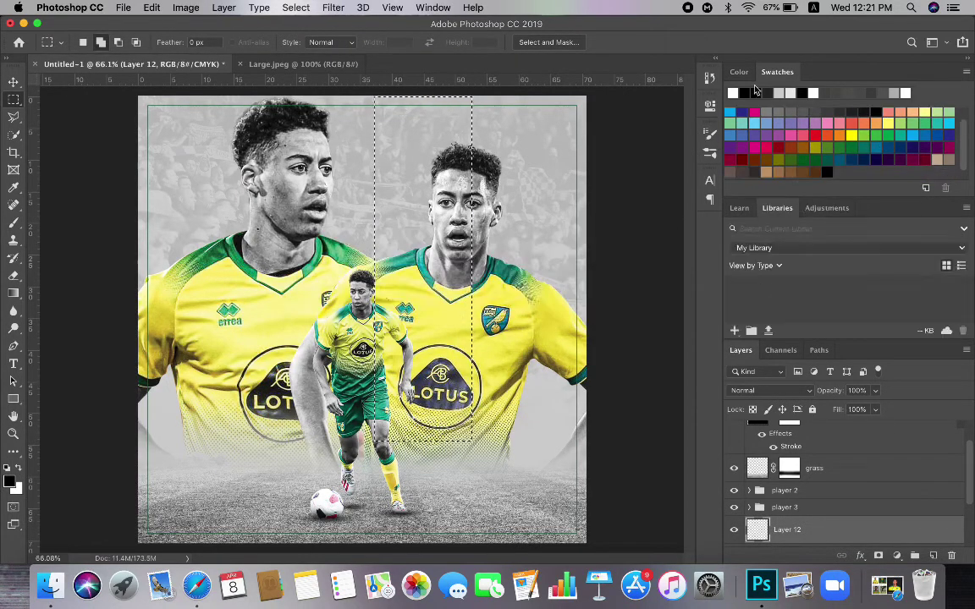
pyautogui.click(845, 209)
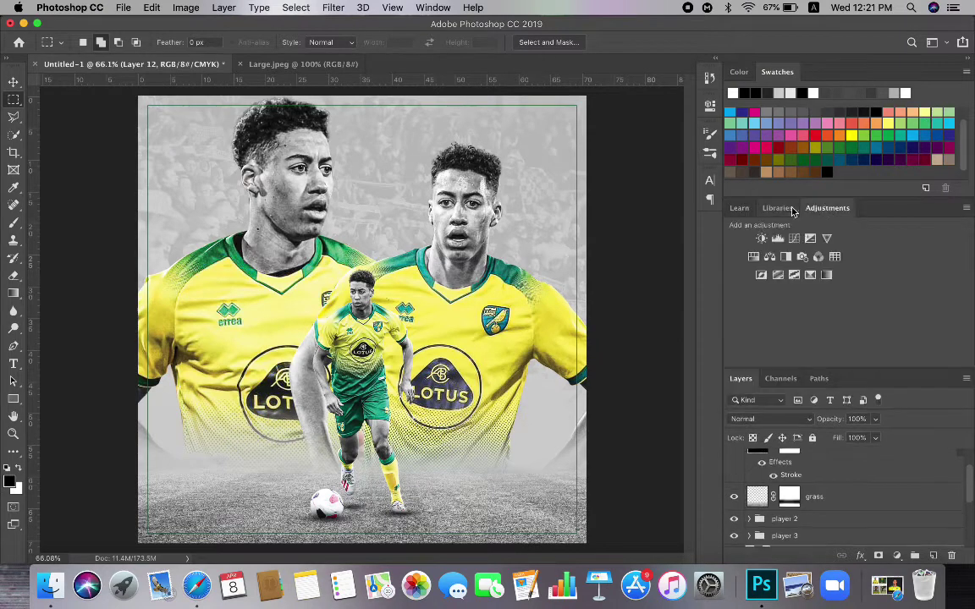
pyautogui.click(789, 209)
pyautogui.click(9, 482)
pyautogui.click(303, 189)
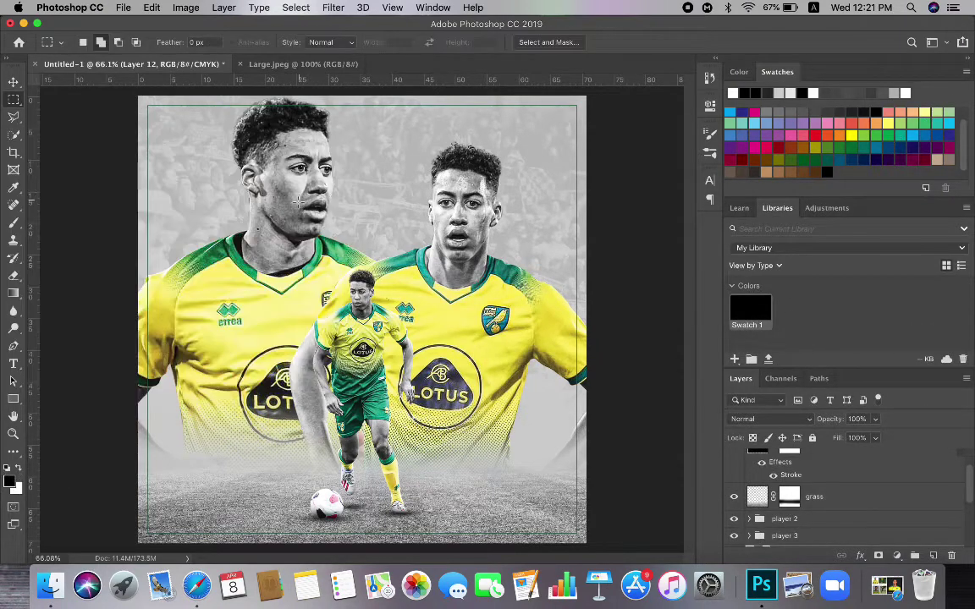
pyautogui.click(151, 7)
pyautogui.click(163, 40)
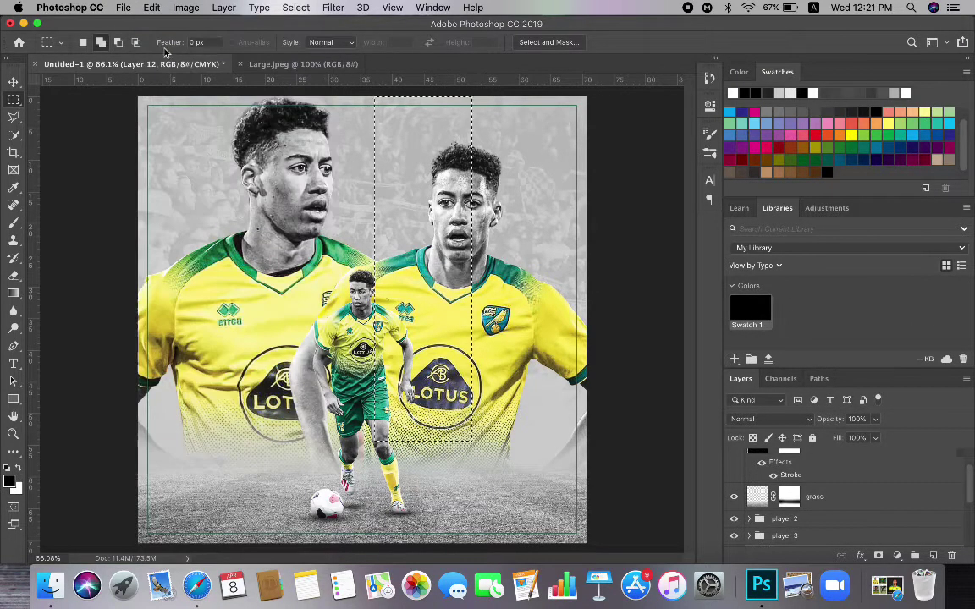
# Fill the rectangular selection on the new layer with dark green using the Paint Bucket tool
pyautogui.click(13, 452)
pyautogui.click(10, 482)
pyautogui.click(194, 278)
pyautogui.moveTo(175, 269); pyautogui.dragTo(214, 264)
pyautogui.press('Return')
pyautogui.press('g')
pyautogui.click(426, 188)
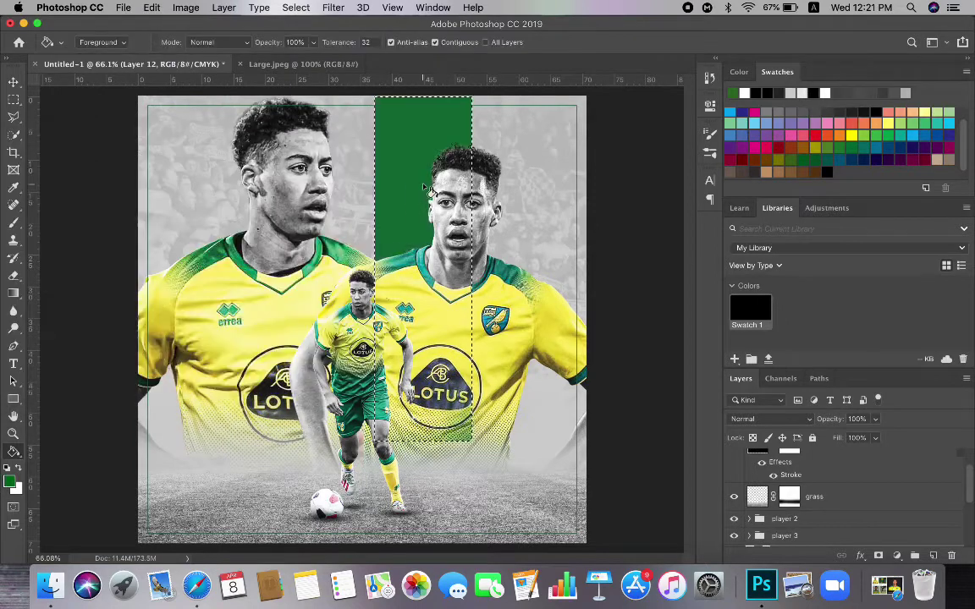
# Move the green rectangle sideways so it stands behind the second player, close to the right frame line
pyautogui.press('super+t')
pyautogui.moveTo(414, 137); pyautogui.dragTo(508, 137)
pyautogui.press('Return')
# Open the downloaded portrait p451310.png as a separate document
pyautogui.click(123, 7)
pyautogui.click(136, 36)
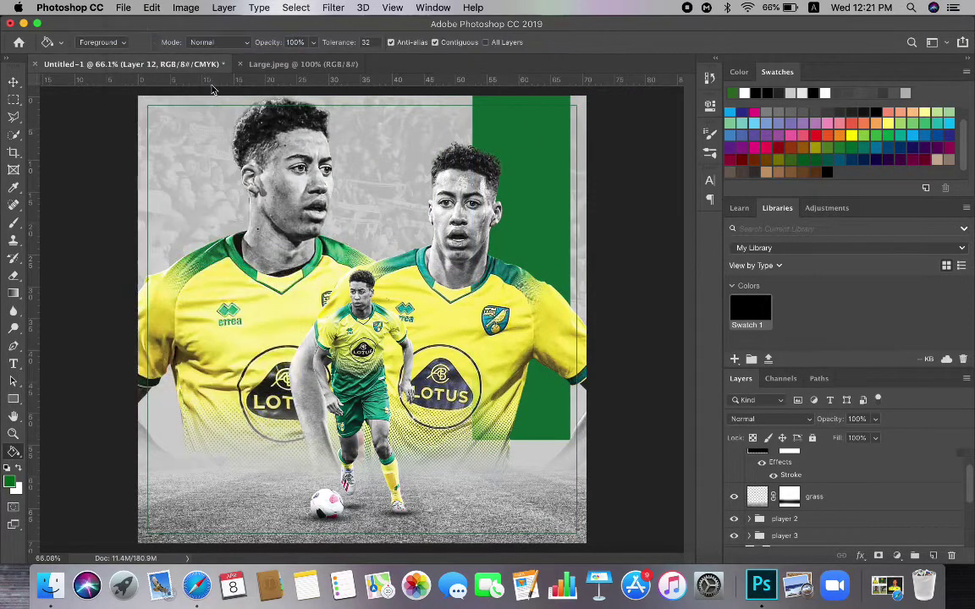
pyautogui.click(367, 189)
pyautogui.click(724, 366)
# Switch to Safari and preview the Norwich City club portrait in the player's image results
pyautogui.click(195, 585)
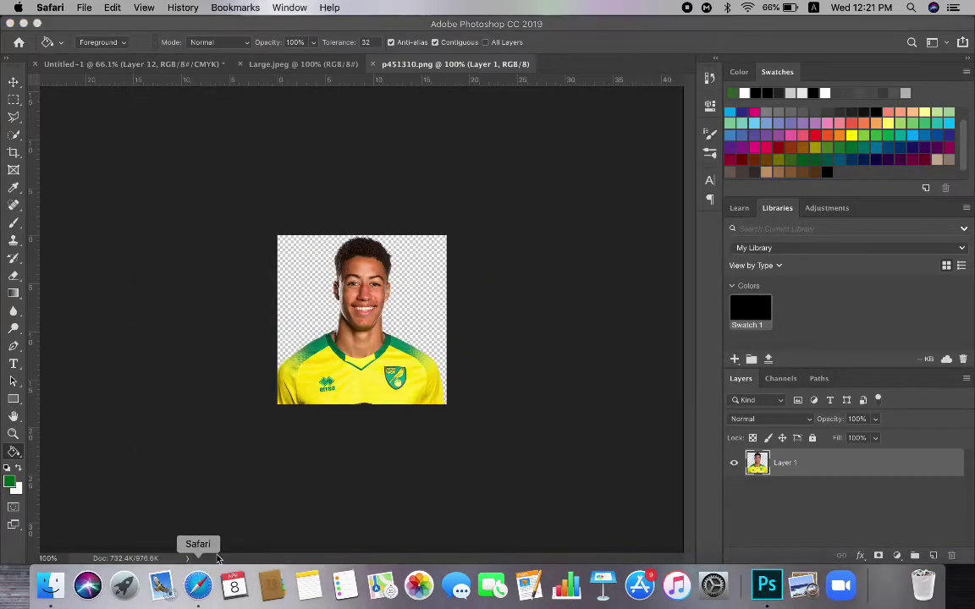
pyautogui.click(365, 72)
pyautogui.scroll(-15, 300, 320)
pyautogui.scroll(15, 435, 226)
pyautogui.click(111, 110)
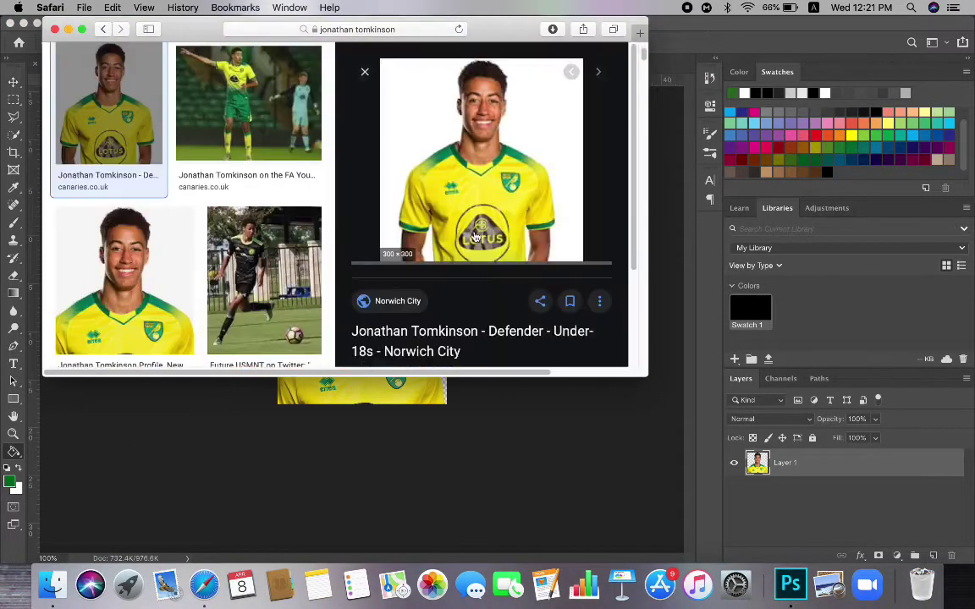
pyautogui.scroll(-3, 482, 236)
pyautogui.scroll(5, 480, 235)
pyautogui.click(365, 203)
# Look through the remaining image results for another photo of the player and leave the browser
pyautogui.scroll(-15, 384, 205)
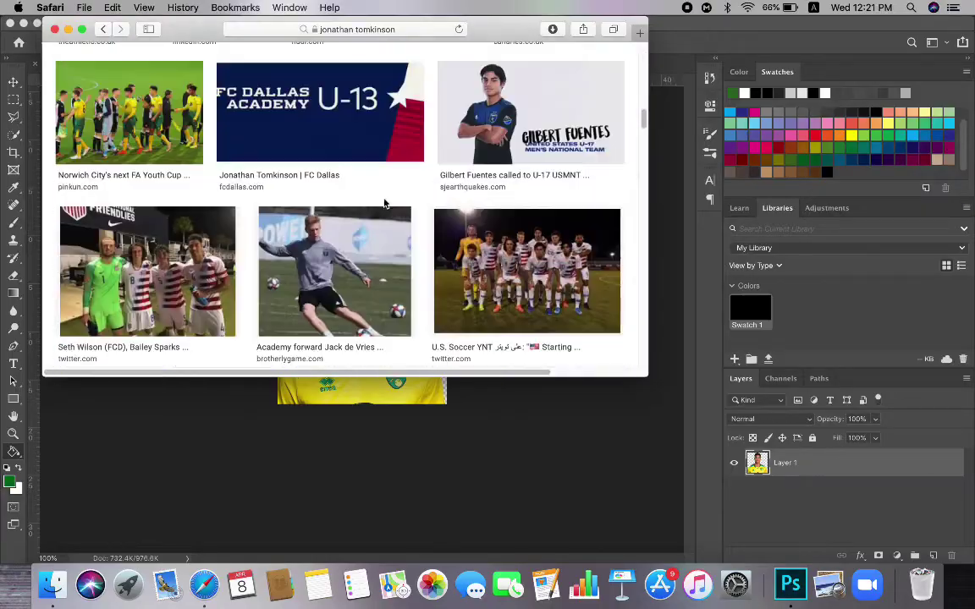
pyautogui.scroll(-3, 385, 205)
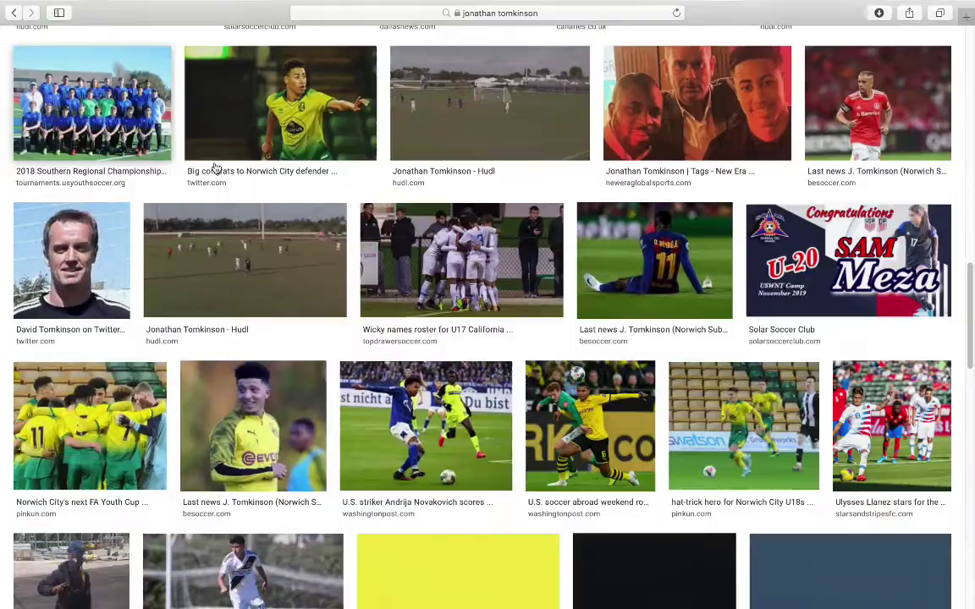
pyautogui.scroll(-8, 368, 322)
pyautogui.scroll(-15, 368, 322)
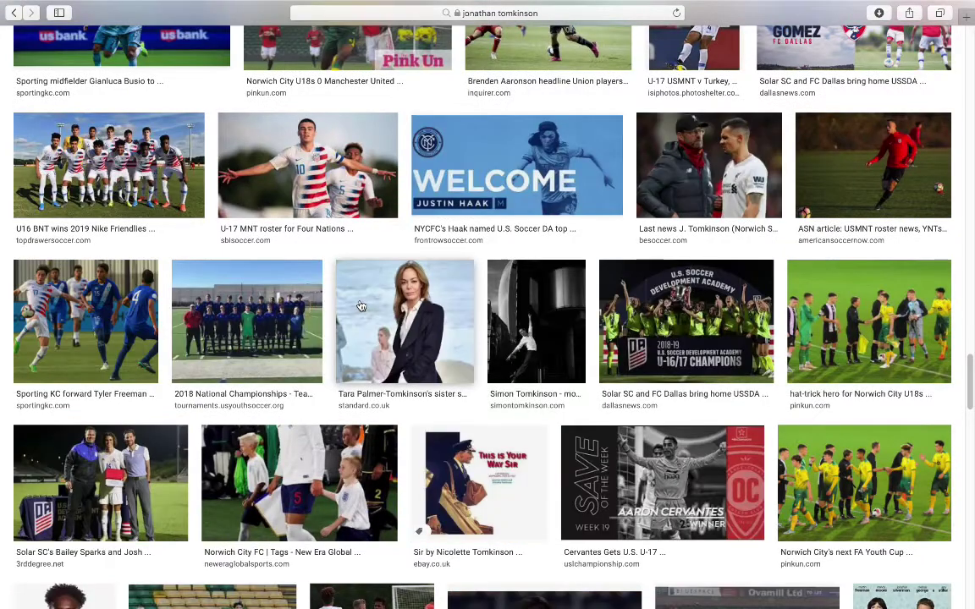
pyautogui.scroll(-5, 361, 305)
pyautogui.scroll(7, 361, 305)
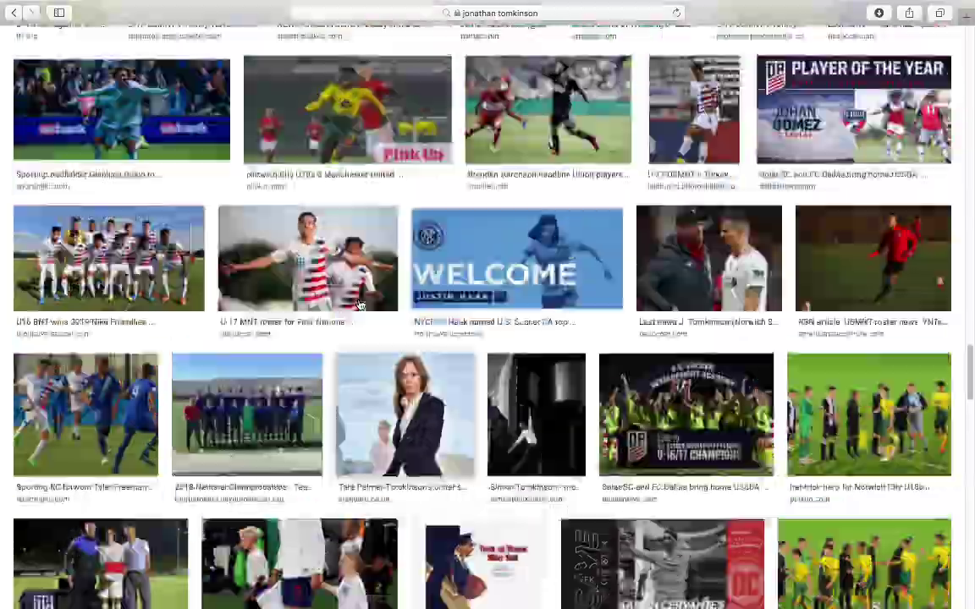
pyautogui.scroll(-5, 361, 306)
pyautogui.scroll(8, 361, 306)
pyautogui.scroll(-8, 359, 304)
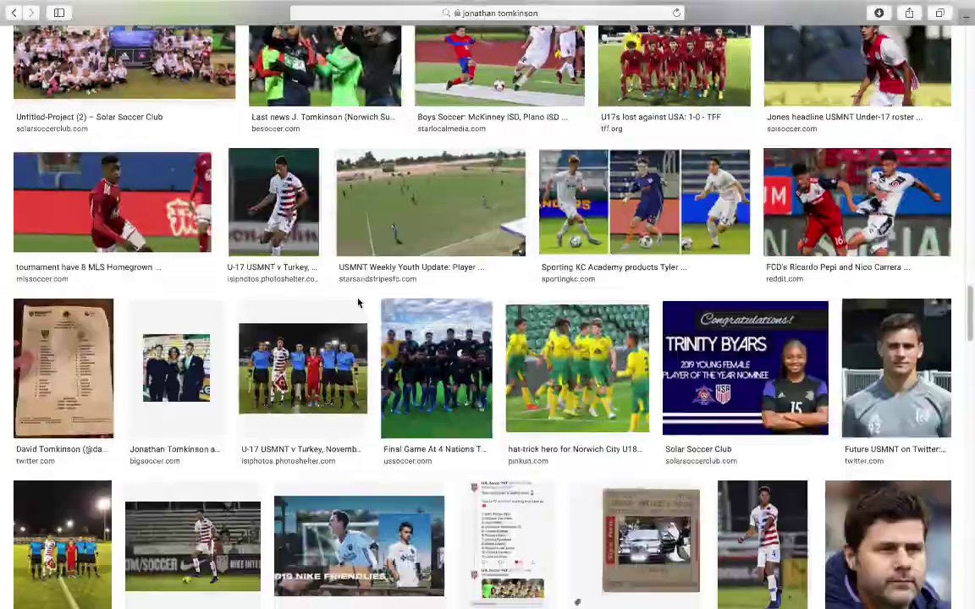
pyautogui.scroll(-12, 358, 303)
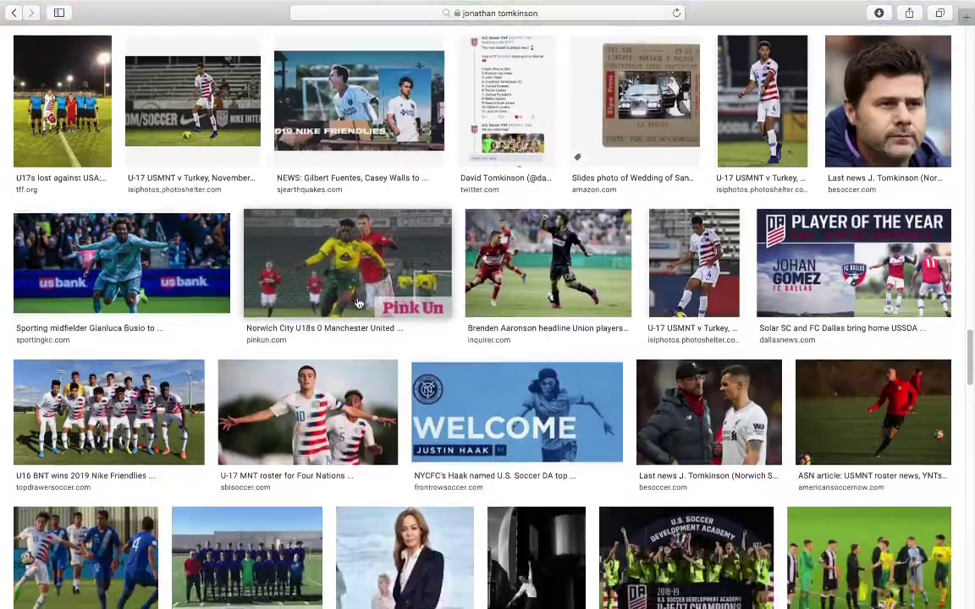
pyautogui.scroll(-20, 358, 303)
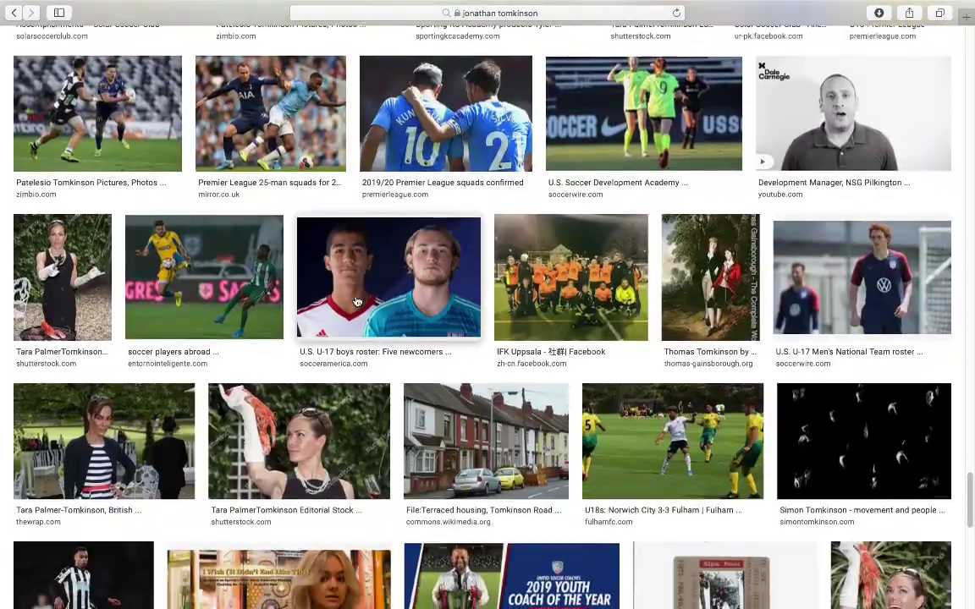
pyautogui.scroll(-10, 357, 302)
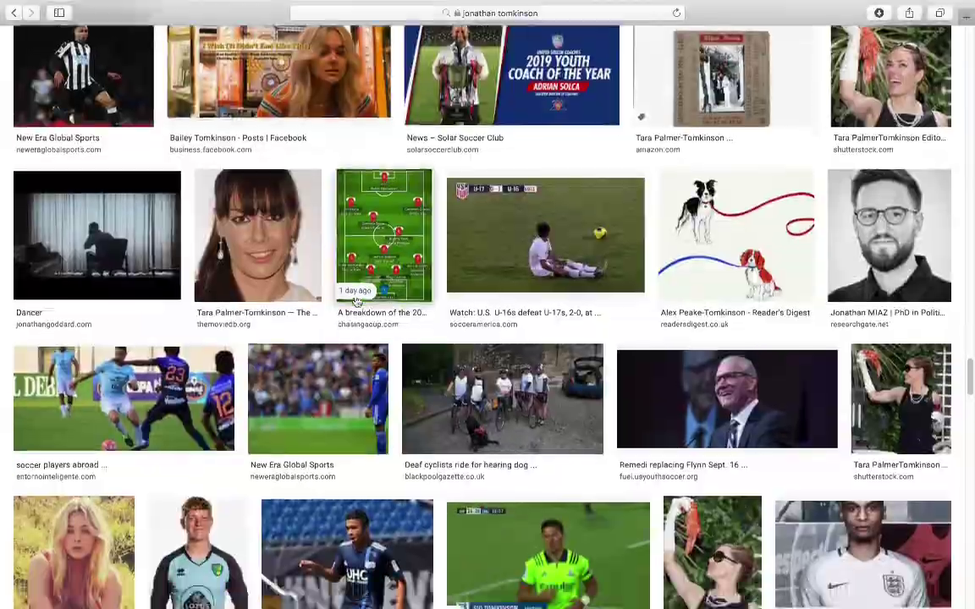
pyautogui.scroll(-20, 357, 302)
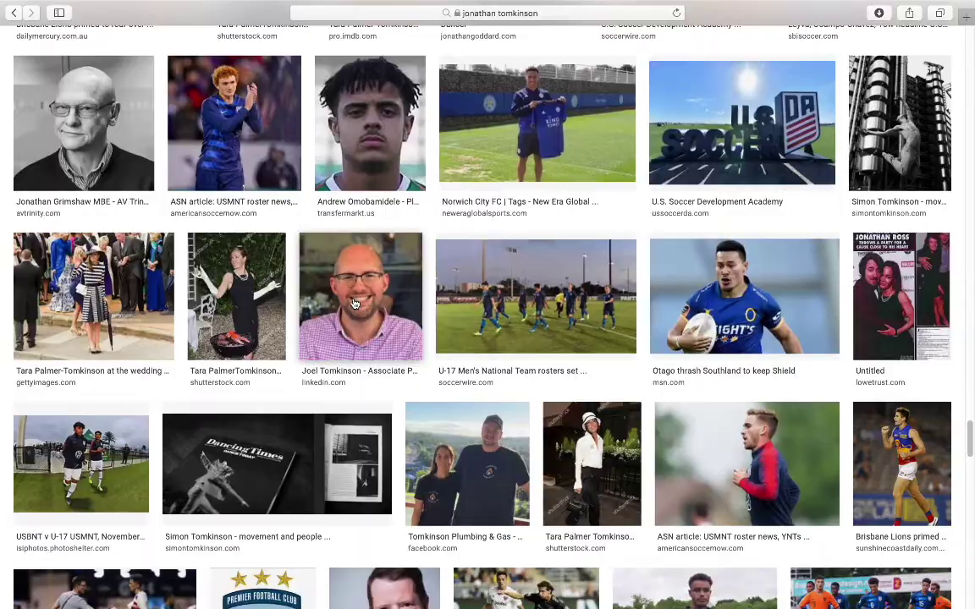
pyautogui.moveTo(3, 6)
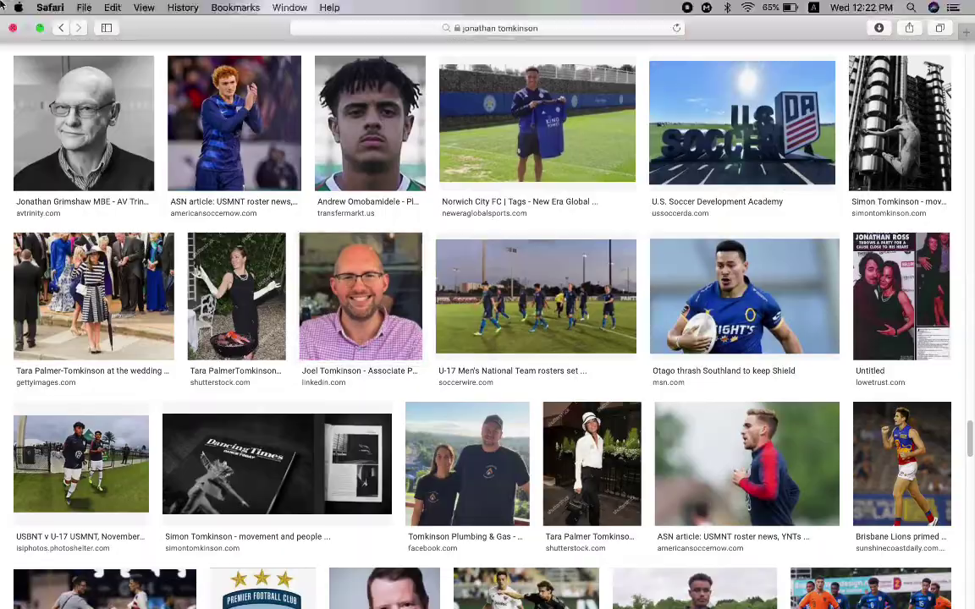
pyautogui.click(13, 28)
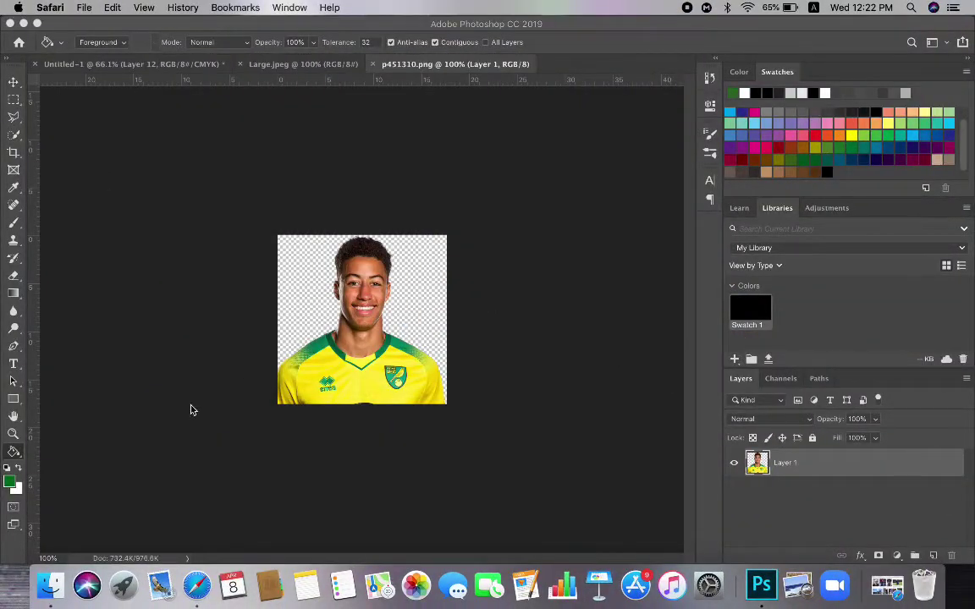
# Rename the full-length Norwich City player photo in the Downloads folder to jt.JPG using Finder
pyautogui.click(50, 585)
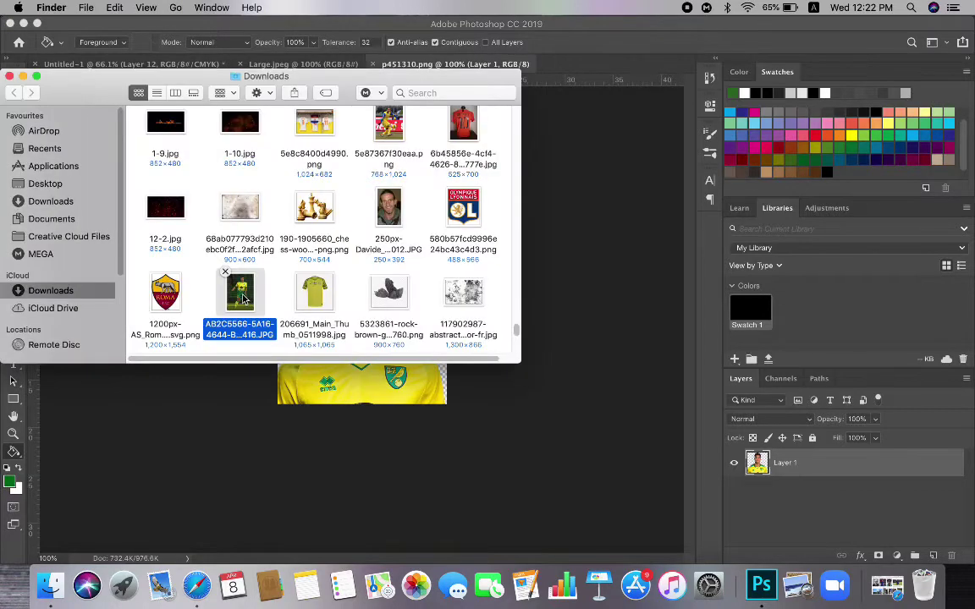
pyautogui.rightClick(243, 298)
pyautogui.click(298, 287)
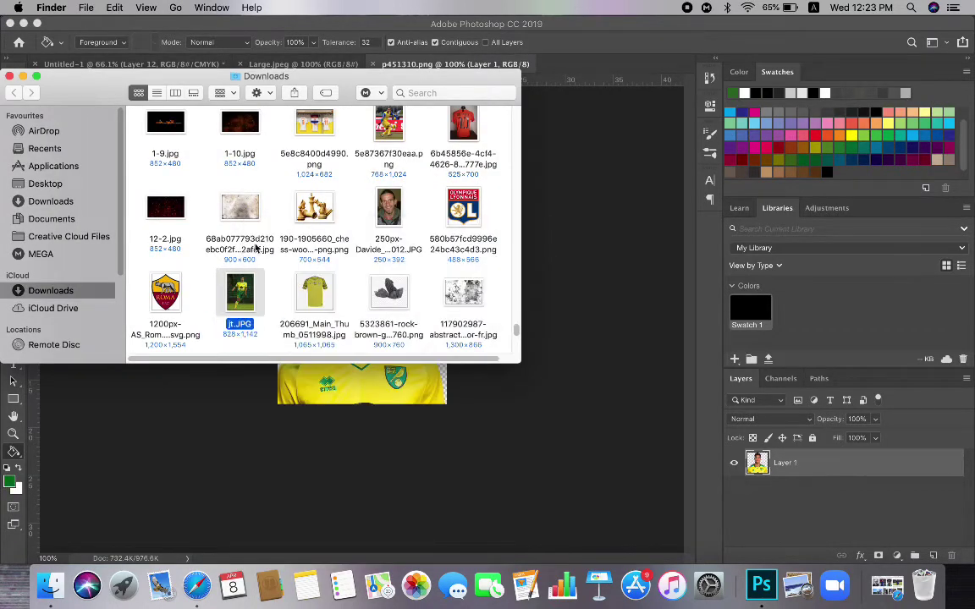
pyautogui.click(10, 76)
# Return to Photoshop, close the p451310.png document and open jt.JPG
pyautogui.click(153, 133)
pyautogui.click(372, 64)
pyautogui.click(146, 6)
pyautogui.moveTo(125, 8)
pyautogui.click(135, 41)
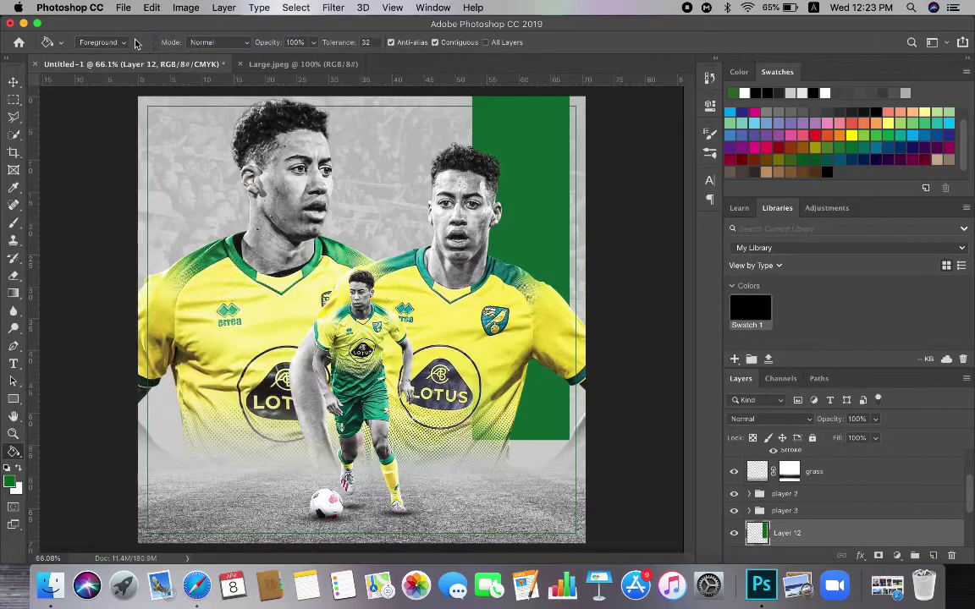
pyautogui.press('super+o')
pyautogui.click(355, 138)
pyautogui.click(720, 365)
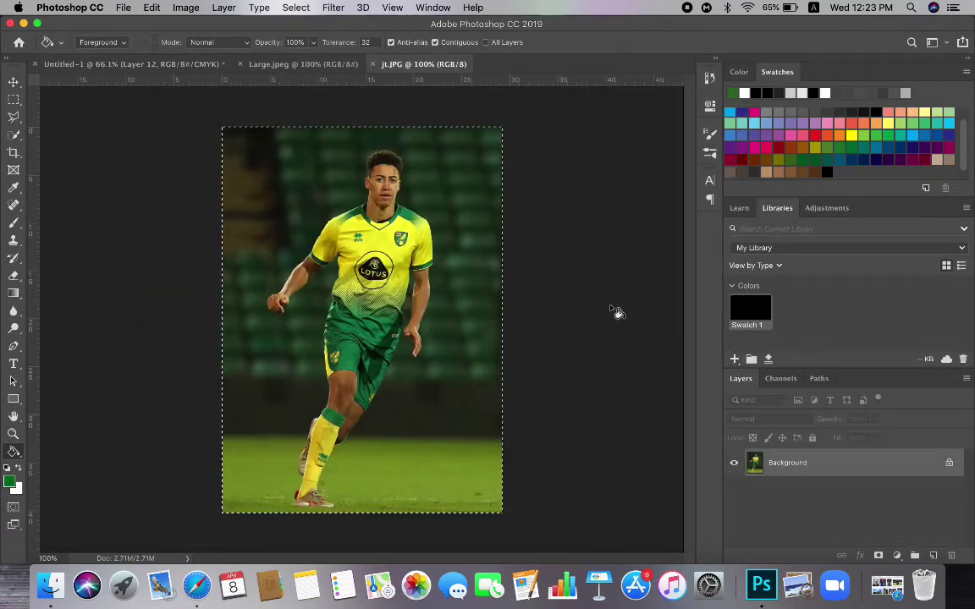
# Copy the whole jt.JPG photo and paste it into the Untitled-1 poster
pyautogui.hotkey('ctrl', 'c')
pyautogui.click(157, 63)
pyautogui.hotkey('ctrl', 'v')
# Enlarge the pasted photo over the poster's right side and clip it to the green rectangle on Layer 12
pyautogui.hotkey('ctrl', 't')
pyautogui.moveTo(453, 191); pyautogui.dragTo(661, 36)
pyautogui.moveTo(562, 138); pyautogui.dragTo(602, 236)
pyautogui.click(663, 42)
pyautogui.scroll(-2, 800, 529)
pyautogui.keyDown('alt'); pyautogui.click(801, 511); pyautogui.keyUp('alt')
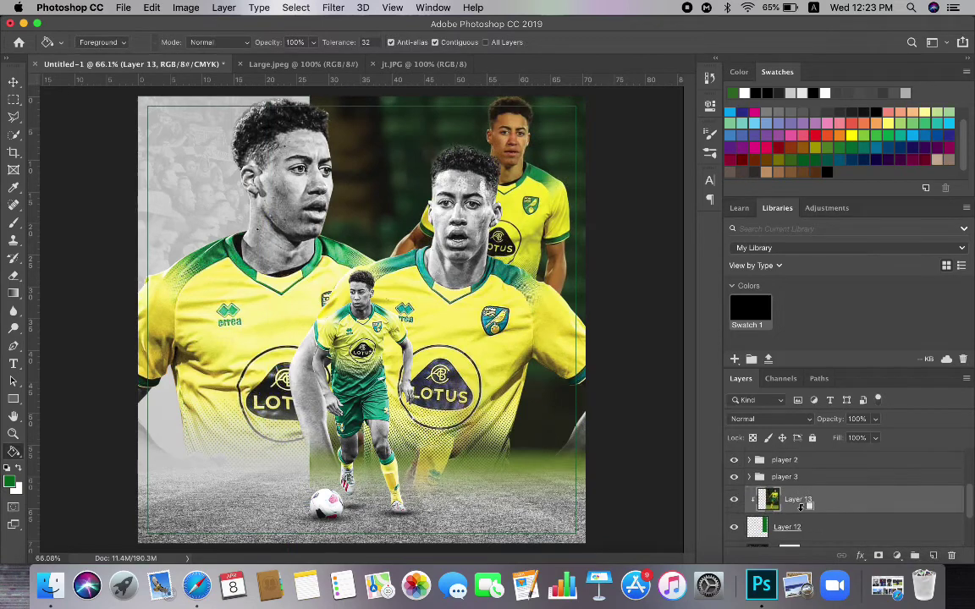
# Move the clipped Layer 13 photo slightly so the player's head and upper body sit inside the green rectangle
pyautogui.press('super+t')
pyautogui.moveTo(550, 255); pyautogui.dragTo(568, 269)
pyautogui.click(663, 42)
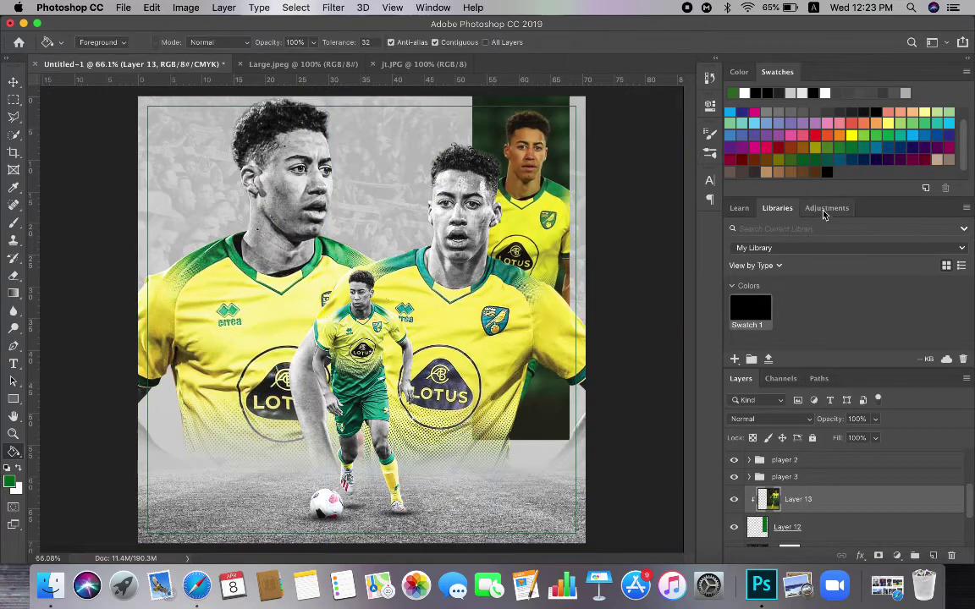
# Add a Gradient Map adjustment above the player photo on Layer 13, clipped to the green rectangle
pyautogui.click(826, 208)
pyautogui.click(811, 274)
pyautogui.click(610, 149)
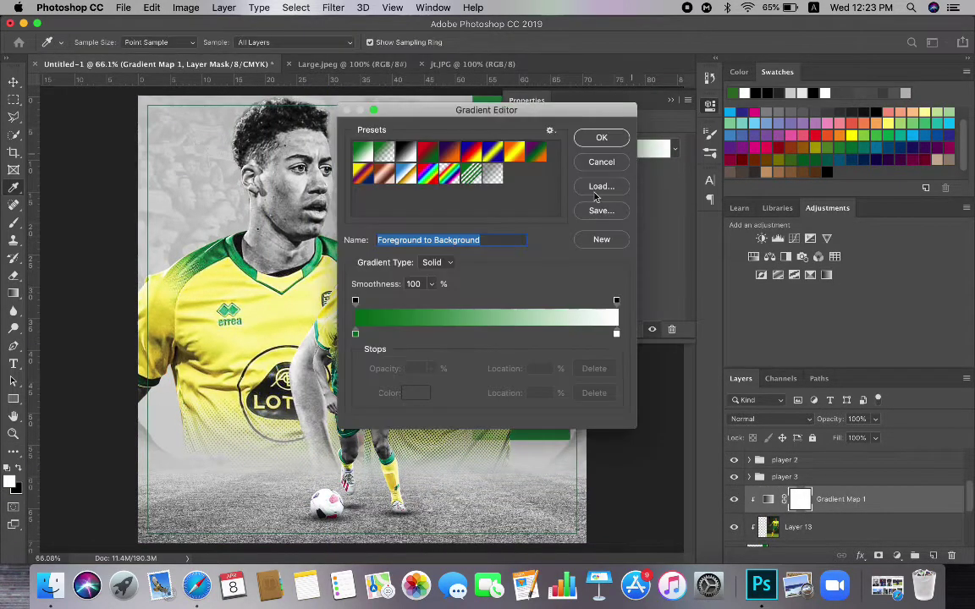
pyautogui.click(417, 393)
pyautogui.moveTo(127, 296); pyautogui.dragTo(51, 355)
pyautogui.click(316, 160)
pyautogui.moveTo(500, 109); pyautogui.dragTo(290, 120)
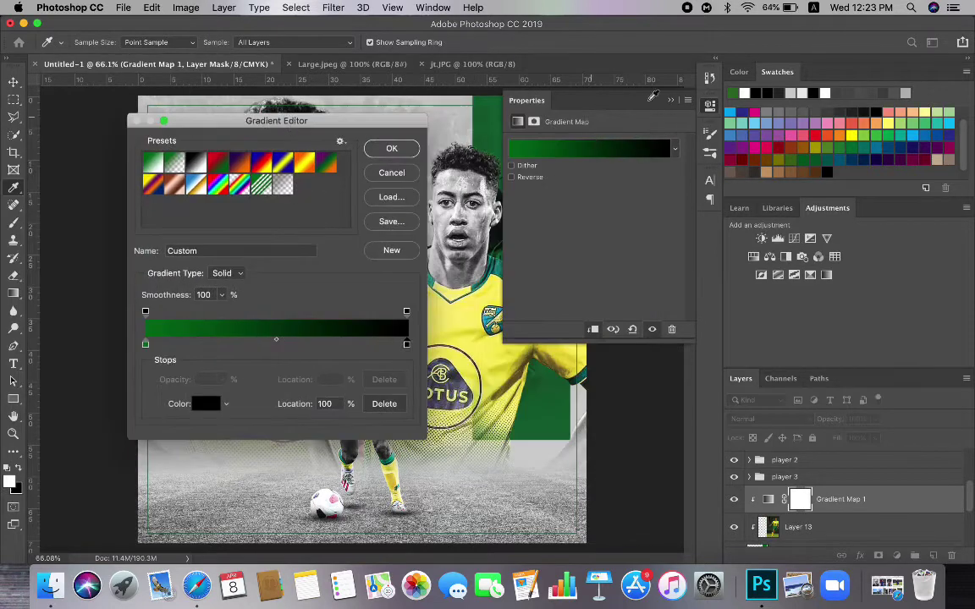
pyautogui.click(671, 100)
pyautogui.click(391, 172)
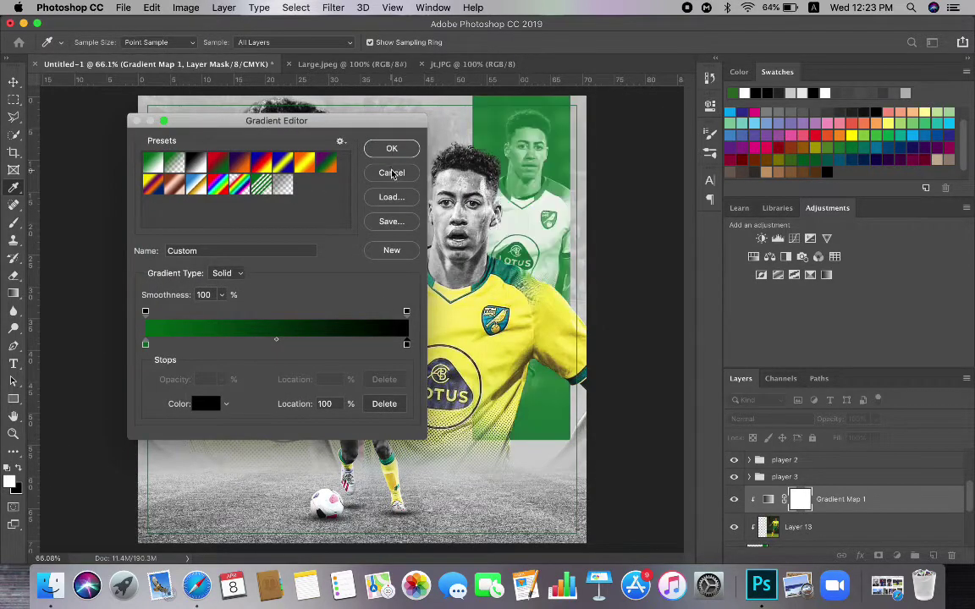
# Set the foreground colour to black and change the gradient map's green starting colour stop to black
pyautogui.click(10, 484)
pyautogui.click(315, 162)
pyautogui.click(667, 145)
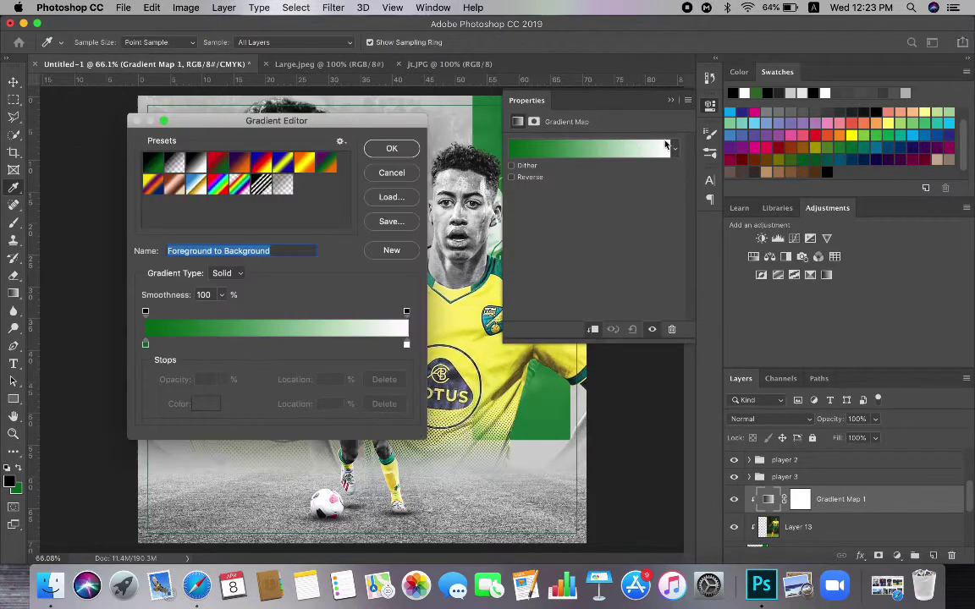
pyautogui.click(213, 410)
pyautogui.click(6, 341)
pyautogui.click(315, 162)
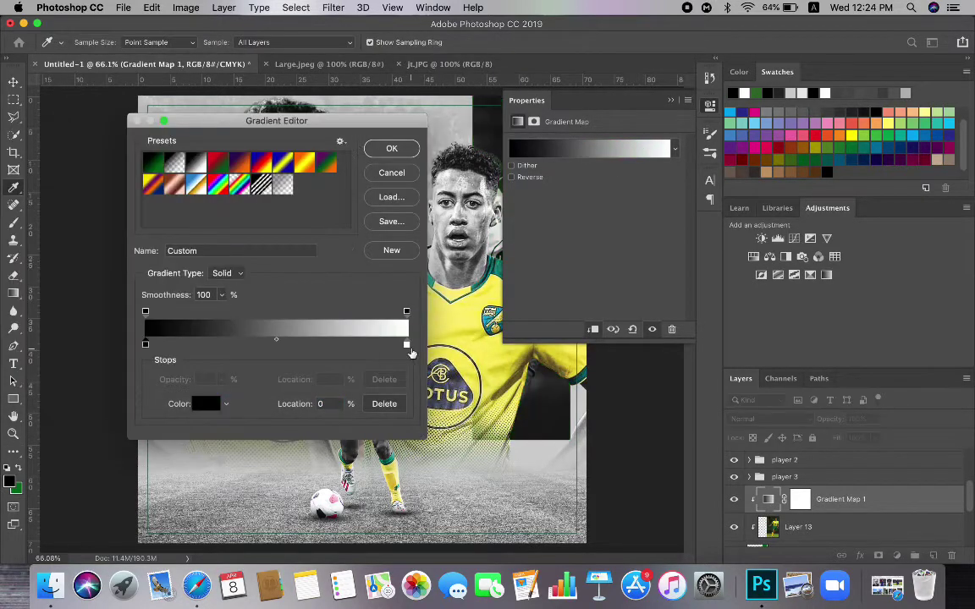
# Apply the black-to-green Foreground to Background preset to the gradient map and move its green color stop to 73%
pyautogui.click(152, 162)
pyautogui.click(673, 100)
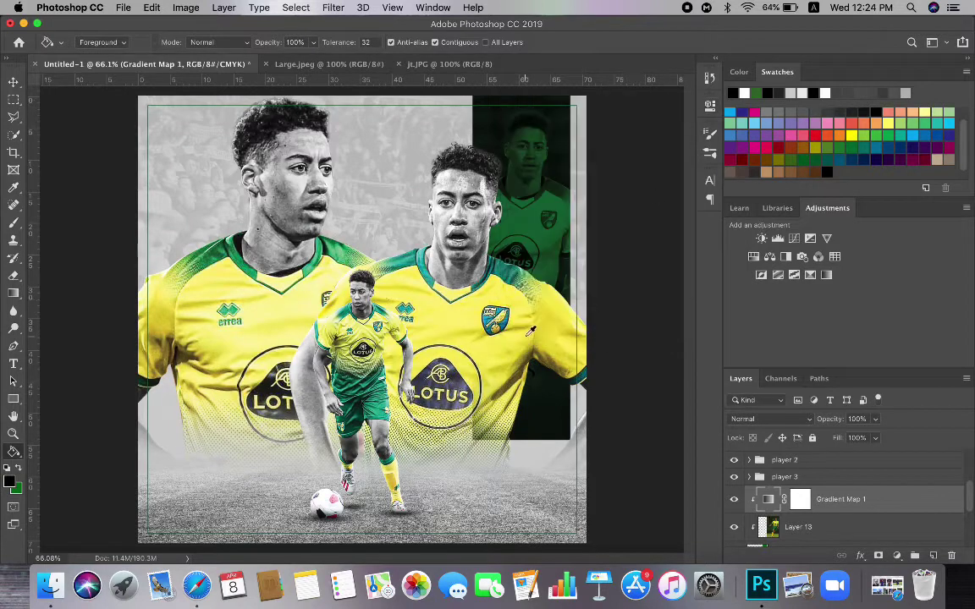
pyautogui.scroll(-4, 532, 333)
pyautogui.scroll(2, 530, 334)
pyautogui.doubleClick(771, 501)
pyautogui.click(635, 152)
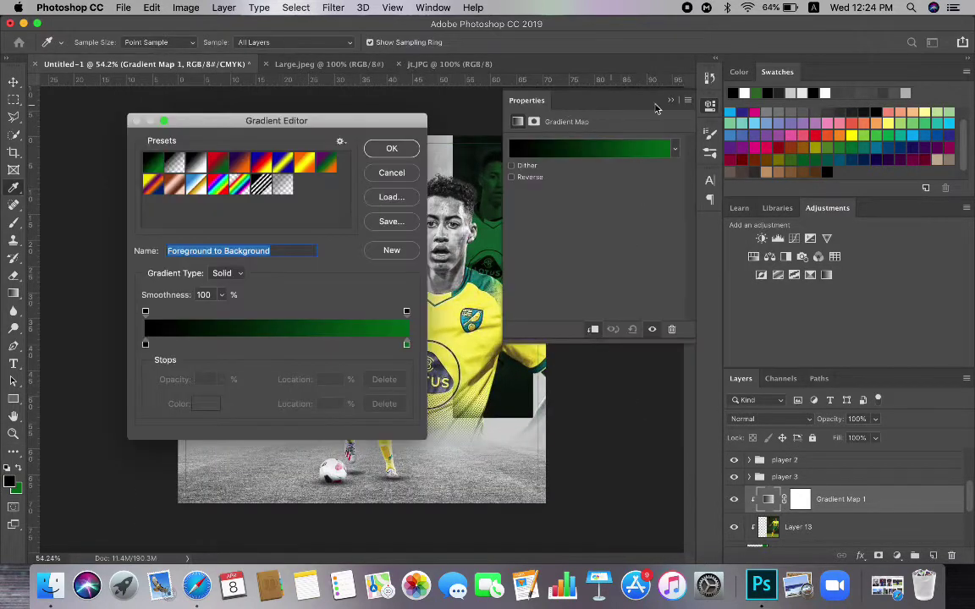
pyautogui.click(672, 99)
pyautogui.moveTo(359, 344); pyautogui.dragTo(228, 342)
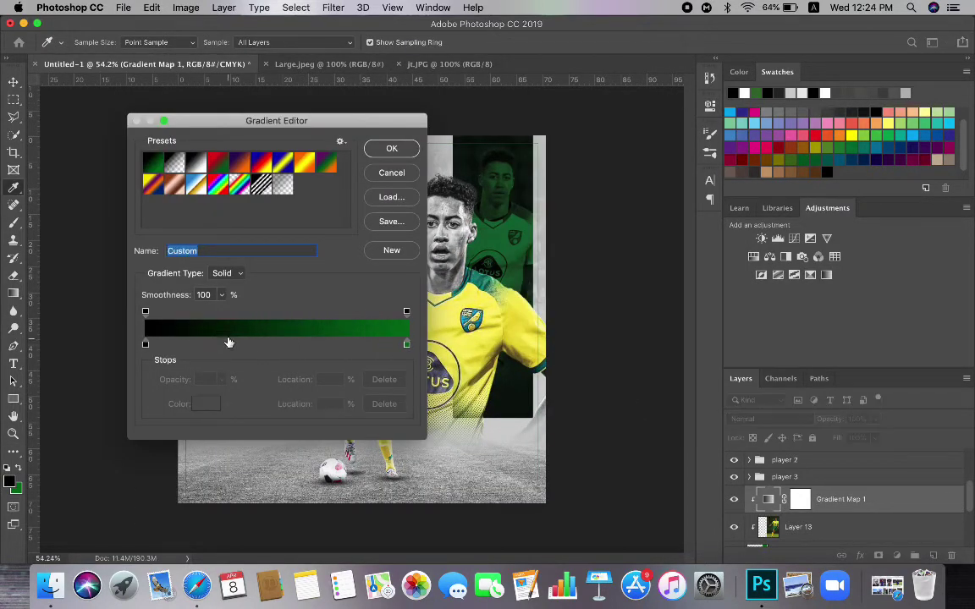
pyautogui.moveTo(406, 345); pyautogui.dragTo(332, 347)
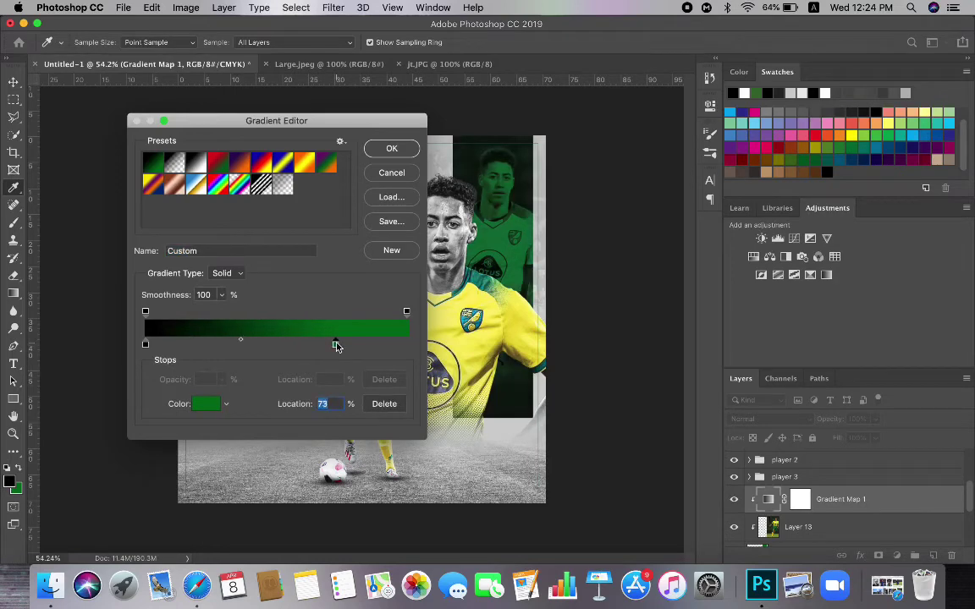
pyautogui.press('Return')
# Select Layer 13 and examine the green-toned player's face up close
pyautogui.click(800, 528)
pyautogui.click(13, 452)
pyautogui.click(74, 476)
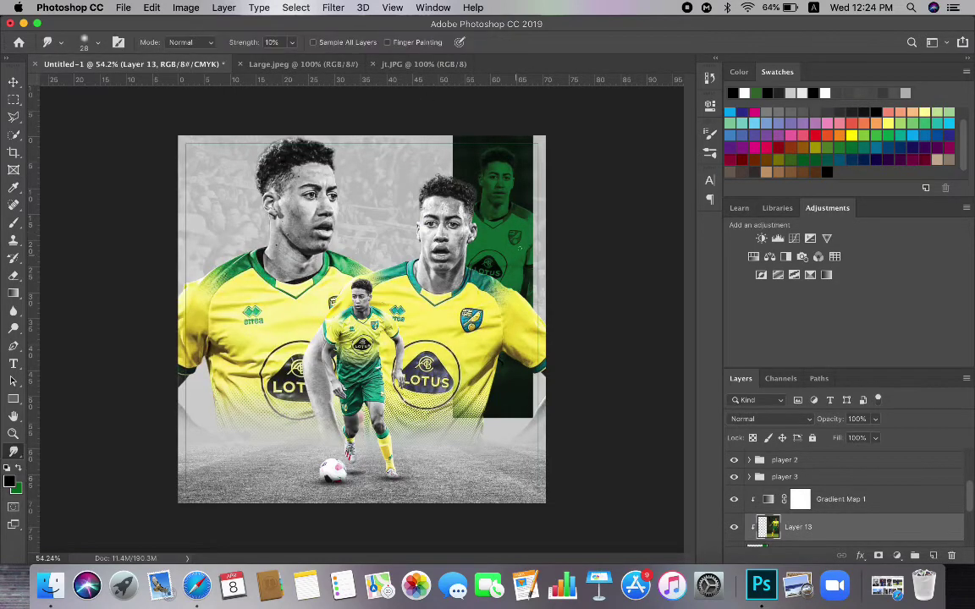
pyautogui.moveTo(503, 213); pyautogui.dragTo(539, 193)
pyautogui.hscroll(2, 457, 196)
pyautogui.scroll(5, 403, 206)
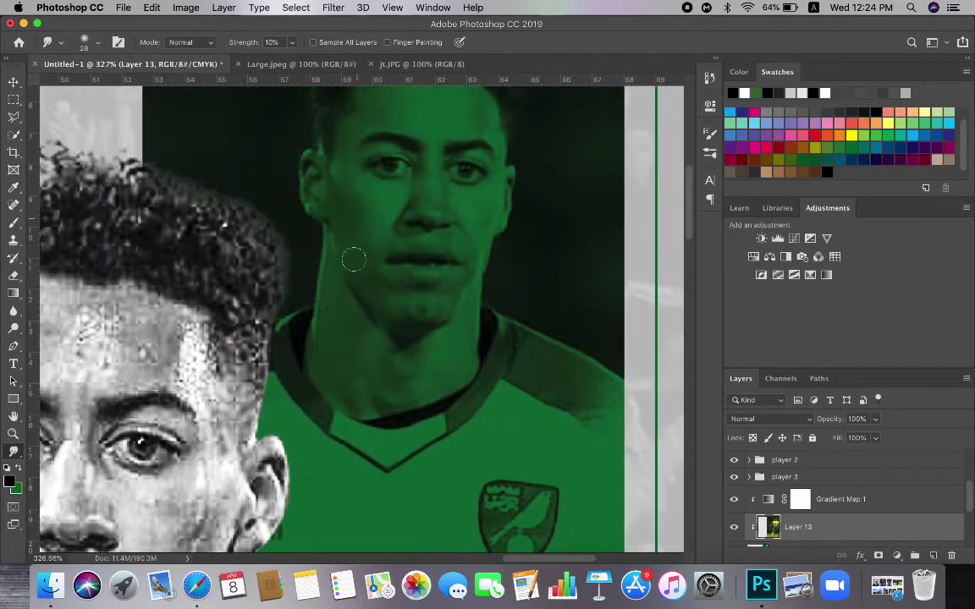
pyautogui.scroll(2, 439, 188)
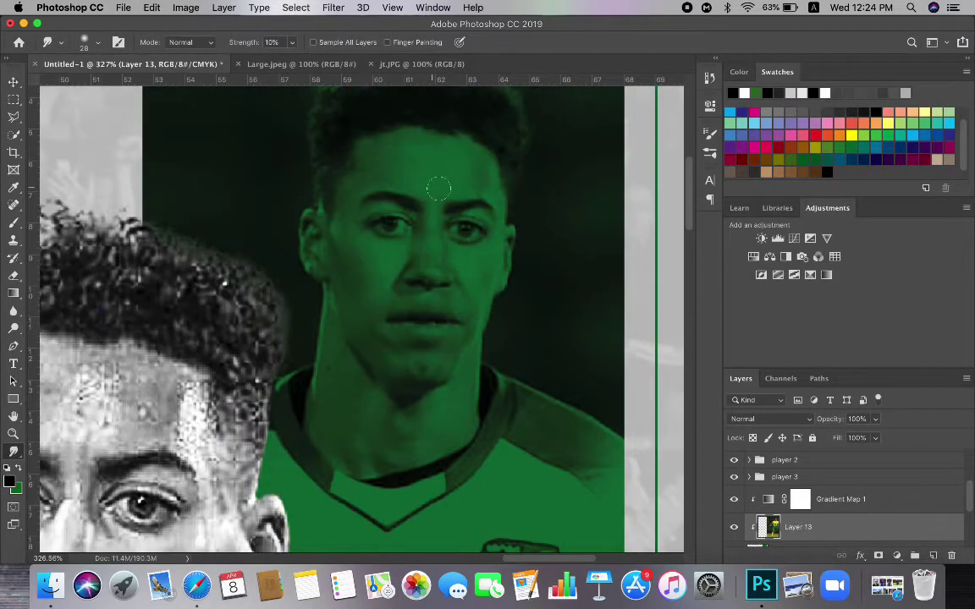
pyautogui.scroll(-3, 474, 266)
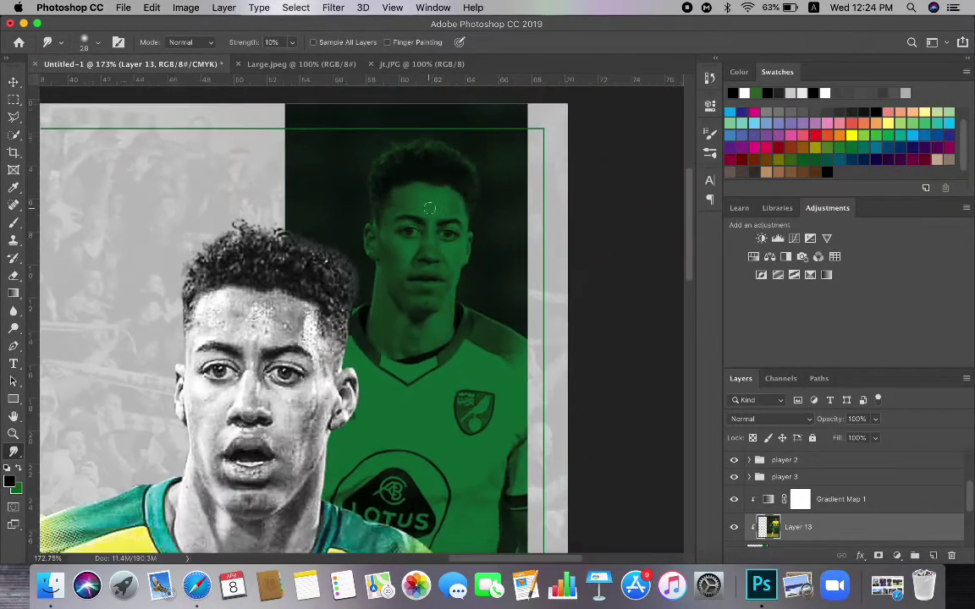
# Add a clipped Soft Light layer above Layer 13 and set up a soft brush with 19% flow
pyautogui.press('b')
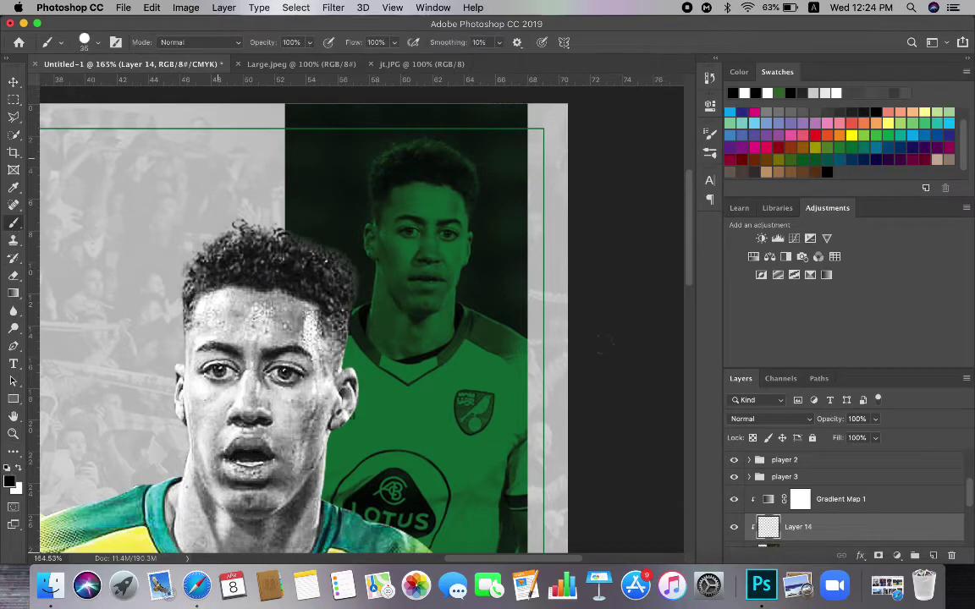
pyautogui.click(99, 44)
pyautogui.click(394, 43)
pyautogui.click(346, 61)
pyautogui.click(754, 418)
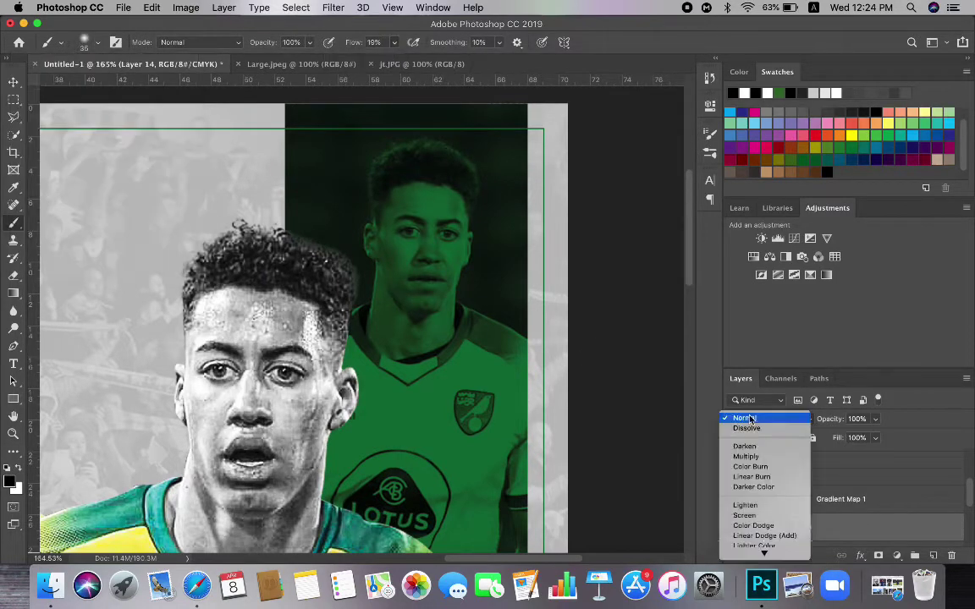
pyautogui.click(763, 545)
# Set the brush size to 124 px and paint black shading over the green-toned player's shirt
pyautogui.click(98, 43)
pyautogui.moveTo(111, 83); pyautogui.dragTo(124, 84)
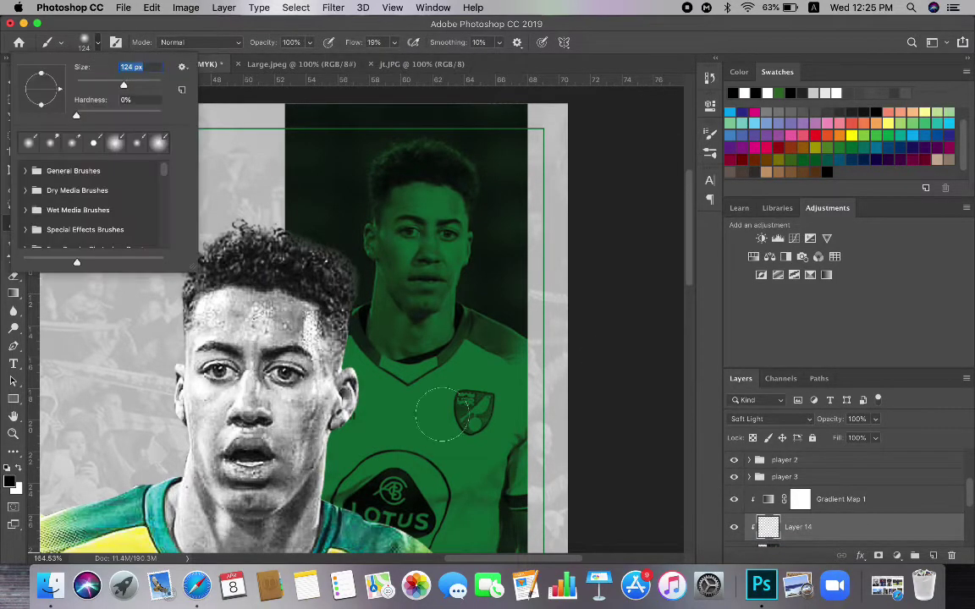
pyautogui.scroll(-1, 448, 432)
pyautogui.click(472, 474)
pyautogui.scroll(-3, 407, 418)
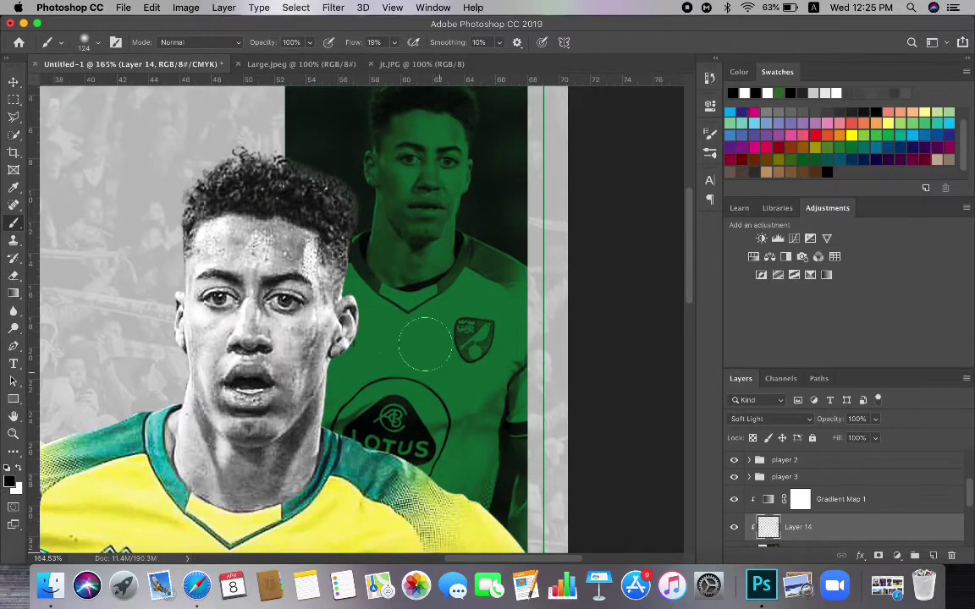
# Reduce the brush to 25 px and paint black shading on the green-toned player's face and neck
pyautogui.click(99, 42)
pyautogui.scroll(4, 425, 205)
pyautogui.moveTo(124, 84); pyautogui.dragTo(91, 84)
pyautogui.click(372, 203)
pyautogui.click(98, 42)
pyautogui.click(412, 261)
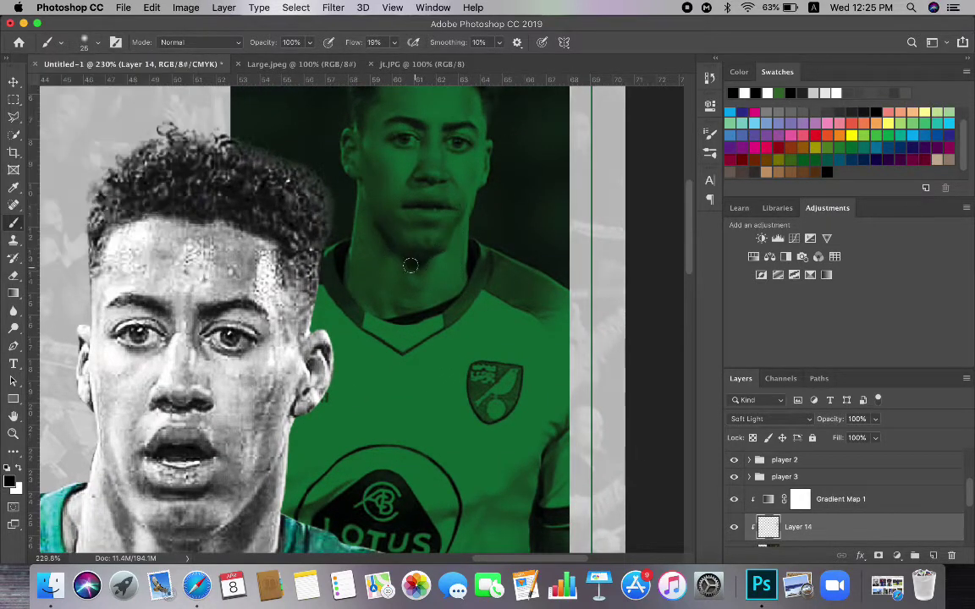
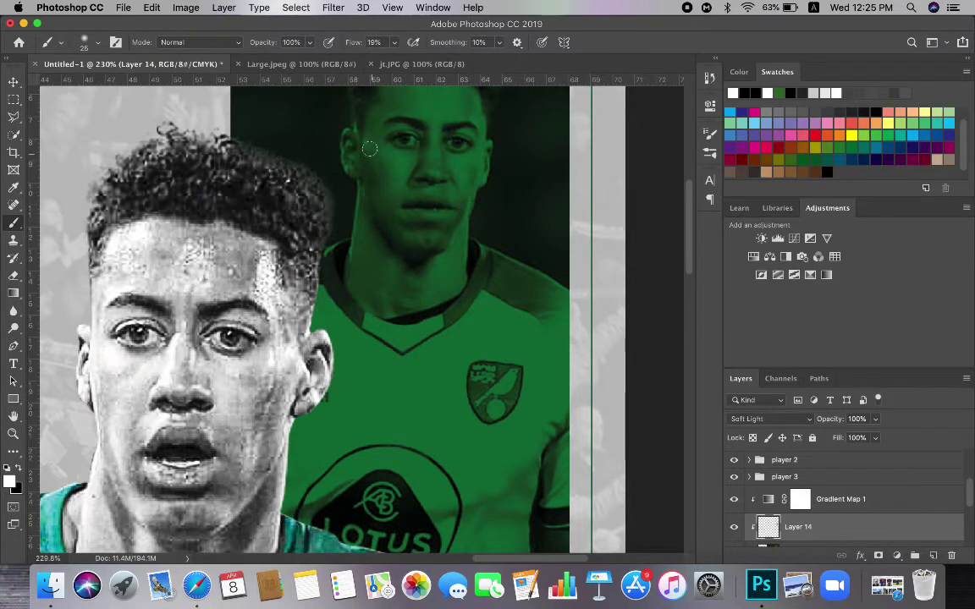
# Brighten the green-toned player's face highlights with a 43 px soft white brush
pyautogui.click(98, 44)
pyautogui.click(398, 169)
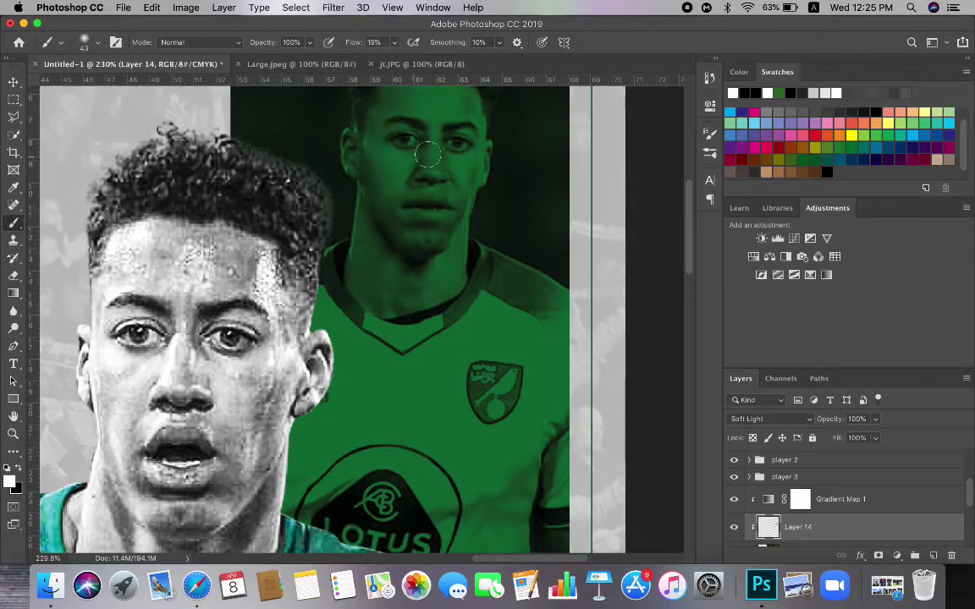
pyautogui.scroll(2, 432, 157)
pyautogui.hotkey('ctrl', '0')
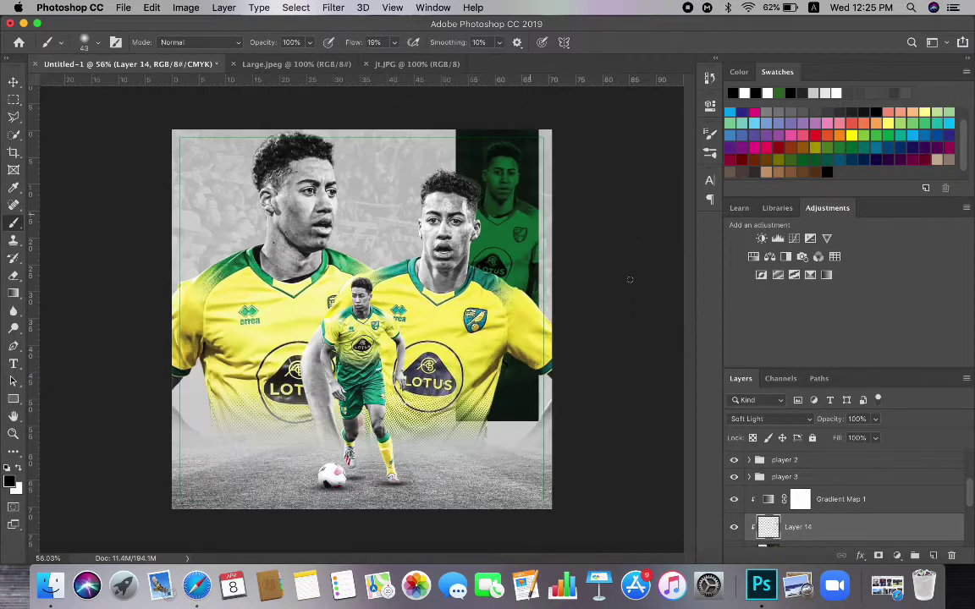
# Restore the Soft Light shading layer's fill to 100% and merge it down into Layer 13
pyautogui.scroll(-2, 813, 494)
pyautogui.rightClick(813, 494)
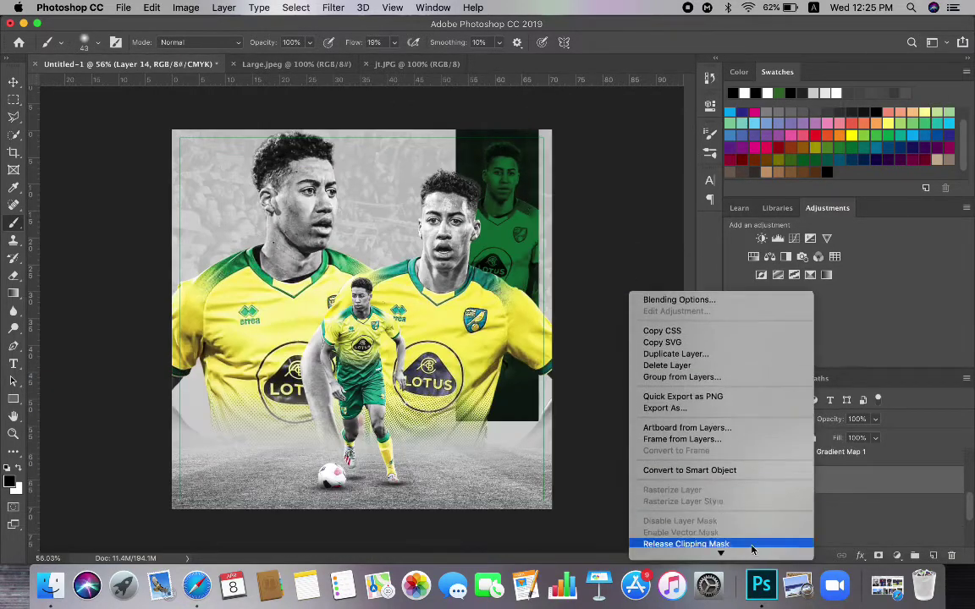
pyautogui.click(615, 422)
pyautogui.click(733, 481)
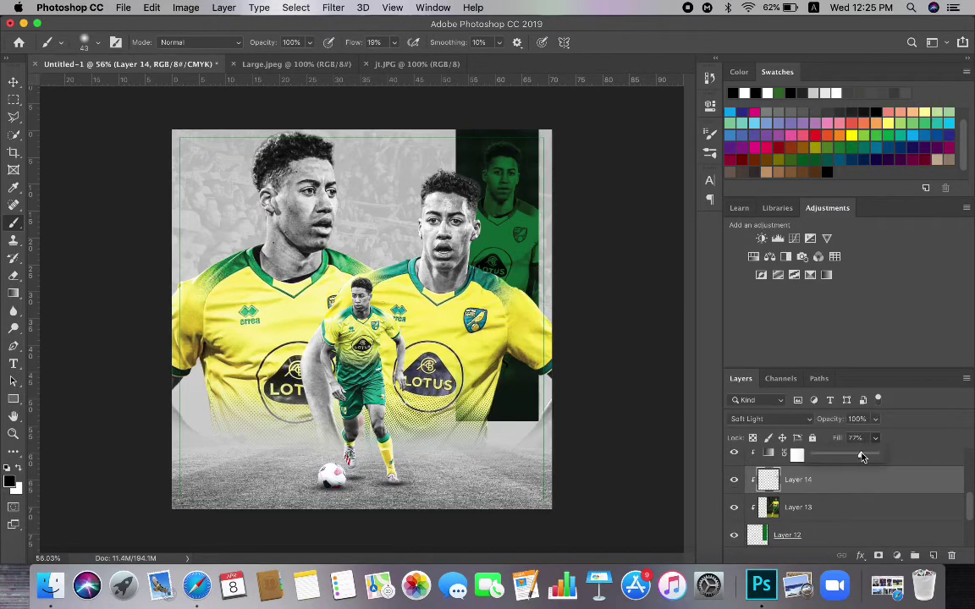
pyautogui.moveTo(863, 457); pyautogui.dragTo(880, 457)
pyautogui.rightClick(851, 491)
pyautogui.click(769, 544)
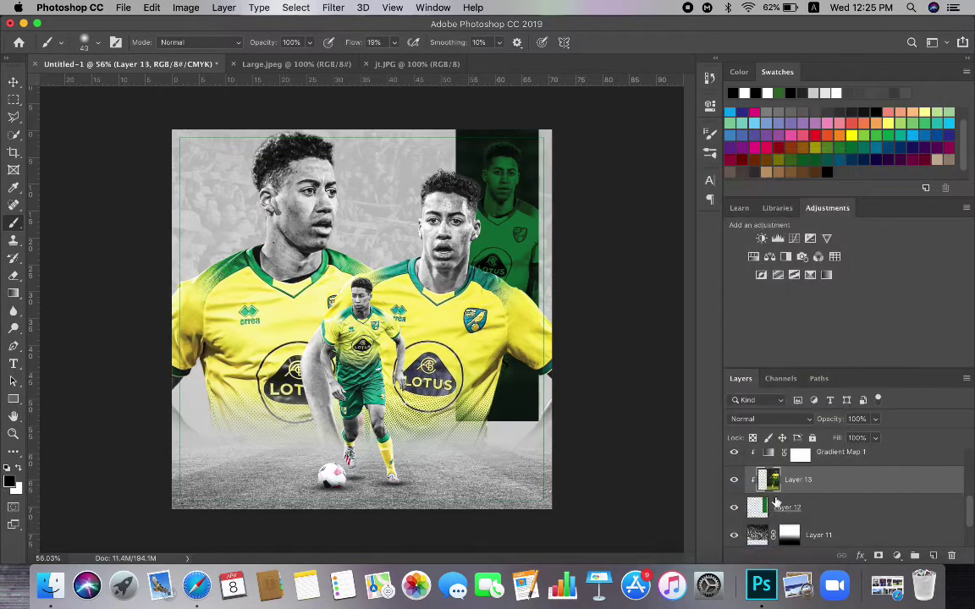
# Enlarge and reposition the player photo on Layer 13 within the green bar
pyautogui.press('super+t')
pyautogui.moveTo(624, 518); pyautogui.dragTo(793, 587)
pyautogui.moveTo(625, 461); pyautogui.dragTo(569, 442)
pyautogui.click(662, 43)
# Try to fade the lower end of the green bar with a gradient layer mask on Layer 12
pyautogui.click(834, 510)
pyautogui.click(879, 556)
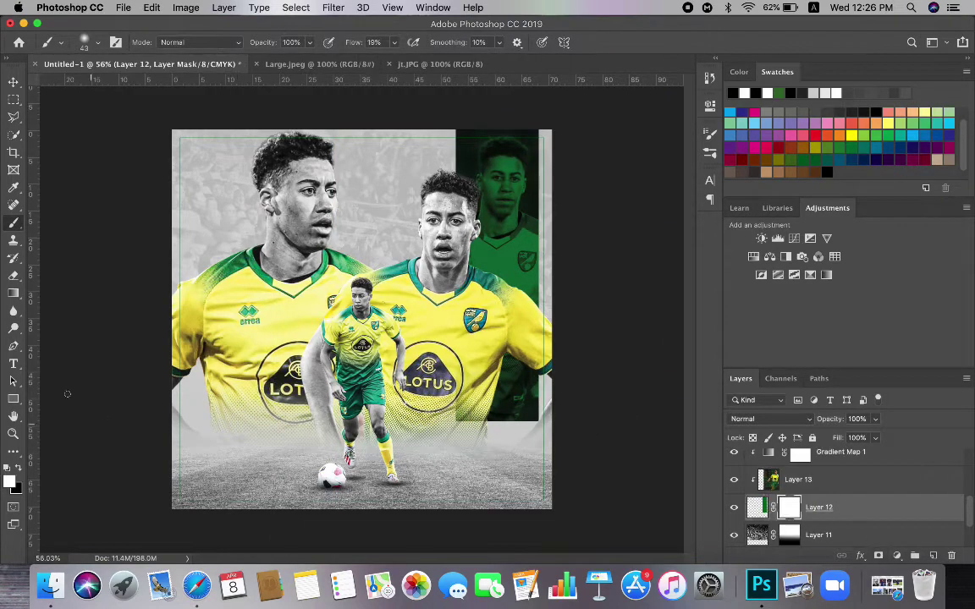
pyautogui.click(14, 293)
pyautogui.moveTo(499, 454); pyautogui.dragTo(505, 374)
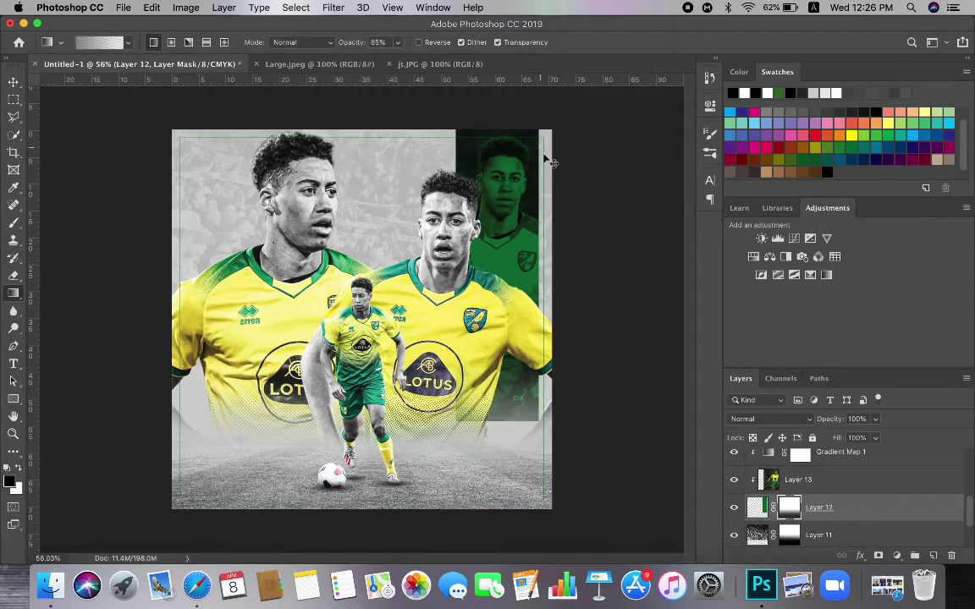
pyautogui.press('super+z')
pyautogui.press('super+z')
pyautogui.press('super+t')
pyautogui.moveTo(539, 422); pyautogui.dragTo(587, 470)
pyautogui.click(644, 43)
# Group Gradient Map 1, Layer 13 and Layer 12 into a new group named bar
pyautogui.keyDown('super'); pyautogui.click(809, 487); pyautogui.keyUp('super')
pyautogui.scroll(2, 809, 486)
pyautogui.keyDown('super'); pyautogui.click(808, 486); pyautogui.keyUp('super')
pyautogui.scroll(-2, 806, 487)
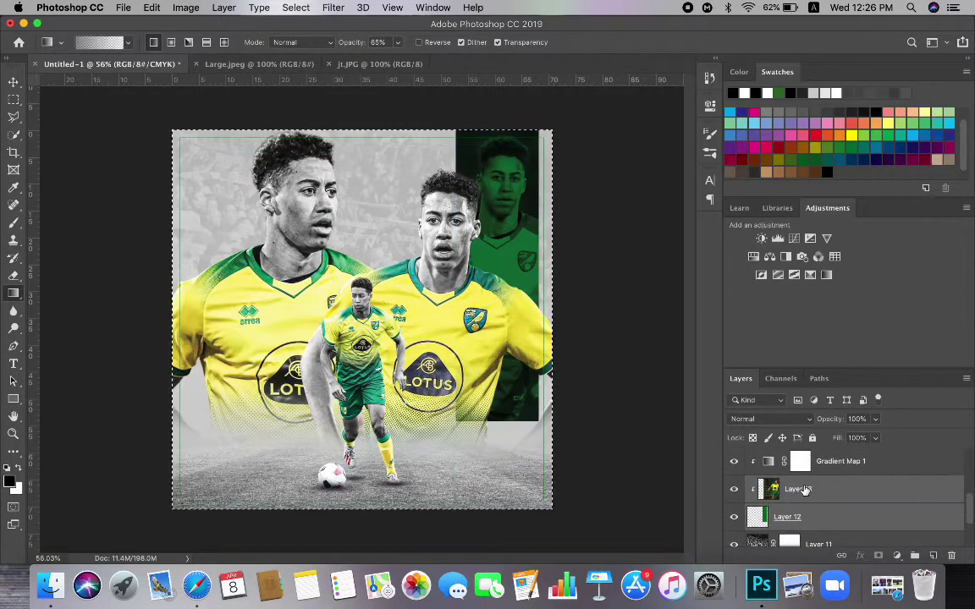
pyautogui.keyDown('super'); pyautogui.click(823, 461); pyautogui.keyUp('super')
pyautogui.rightClick(823, 460)
pyautogui.click(762, 544)
pyautogui.write('bar')
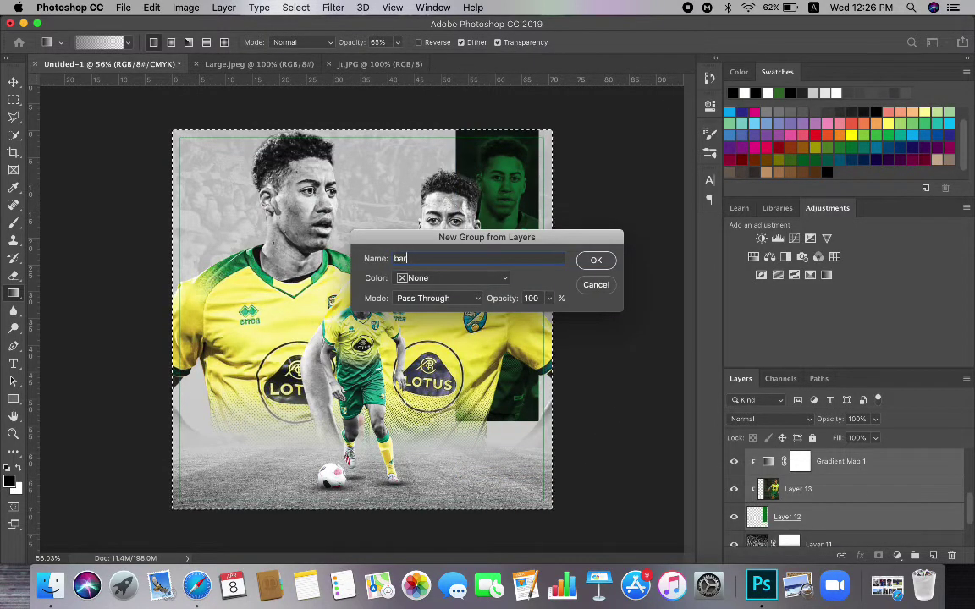
pyautogui.click(595, 260)
# Stretch the bar on Layer 12 to about 130% height, reaching the canvas's lower edge, and slightly narrow it from its left edge
pyautogui.click(748, 457)
pyautogui.click(787, 529)
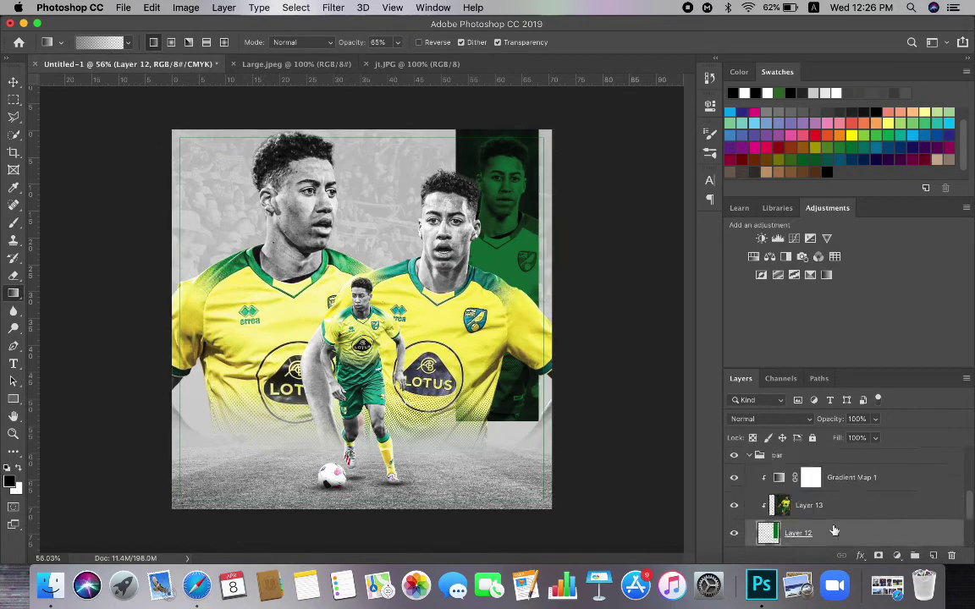
pyautogui.press('super+t')
pyautogui.moveTo(498, 442); pyautogui.dragTo(499, 467)
pyautogui.doubleClick(447, 42)
pyautogui.write('0')
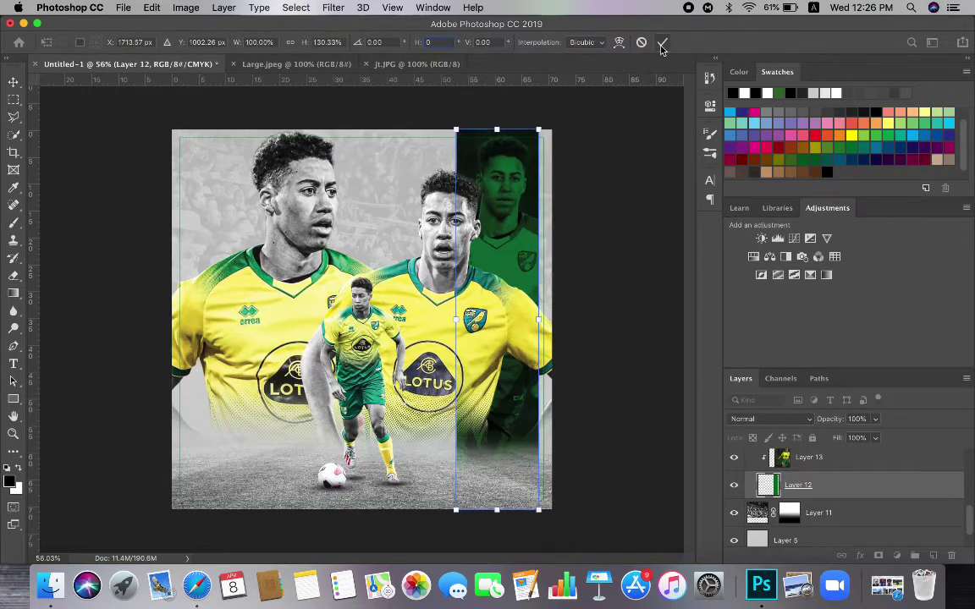
pyautogui.moveTo(461, 322); pyautogui.dragTo(457, 323)
pyautogui.press('Return')
# Add a layer mask to Layer 12 and fade the bar's lower end into the grass with a black-to-transparent linear gradient
pyautogui.press('g')
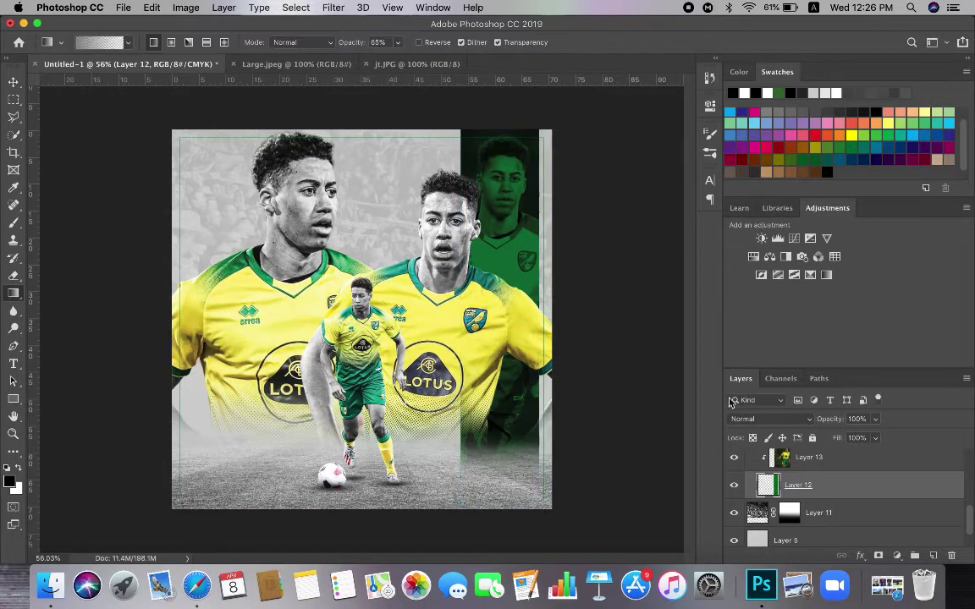
pyautogui.click(879, 557)
pyautogui.moveTo(504, 446); pyautogui.dragTo(509, 538)
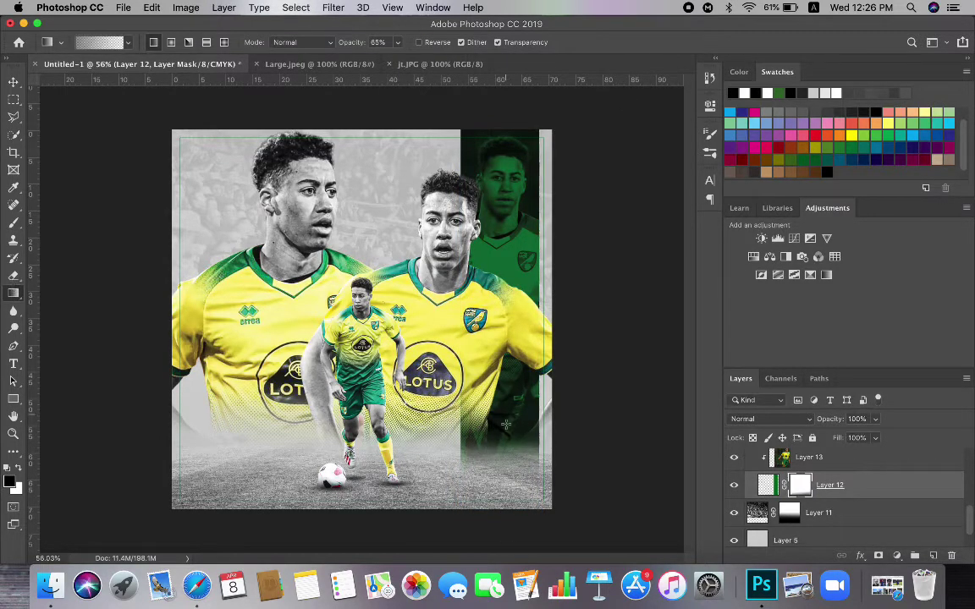
pyautogui.scroll(-2, 506, 424)
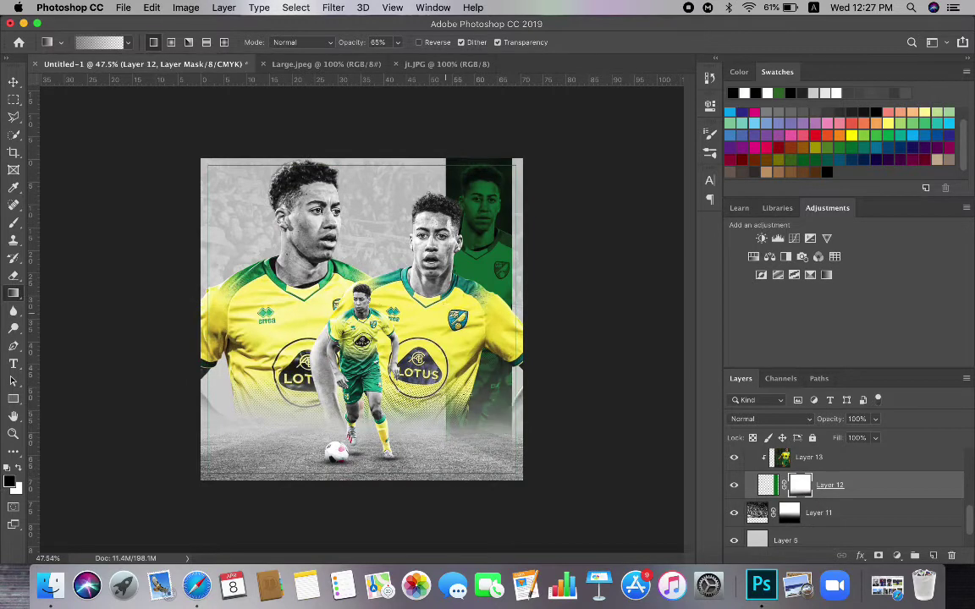
pyautogui.press('super+z')
pyautogui.moveTo(468, 457); pyautogui.dragTo(469, 386)
# Enlarge the soft brush to 166 px for softening the bar's faded lower end on Layer 12's mask
pyautogui.press('b')
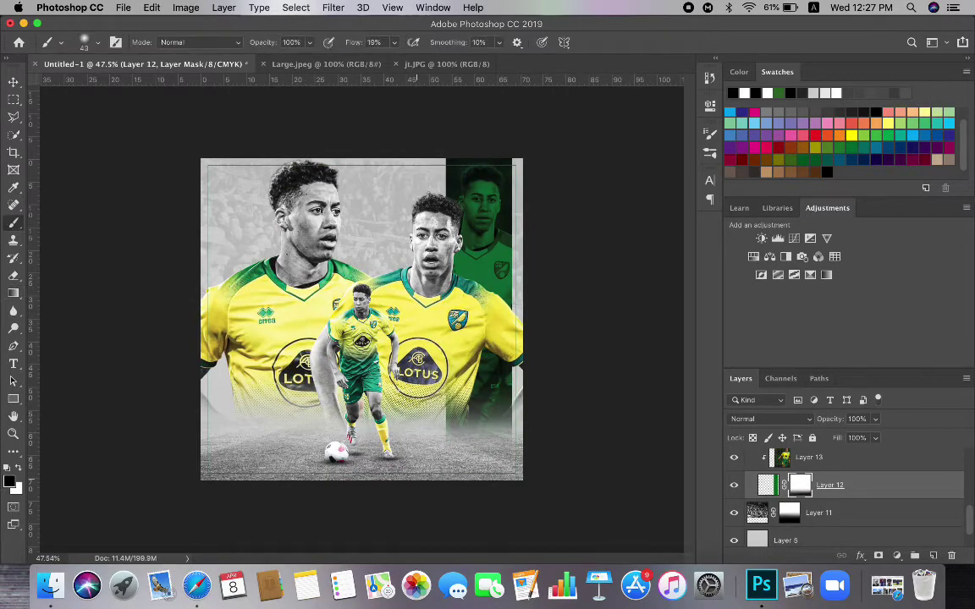
pyautogui.click(97, 41)
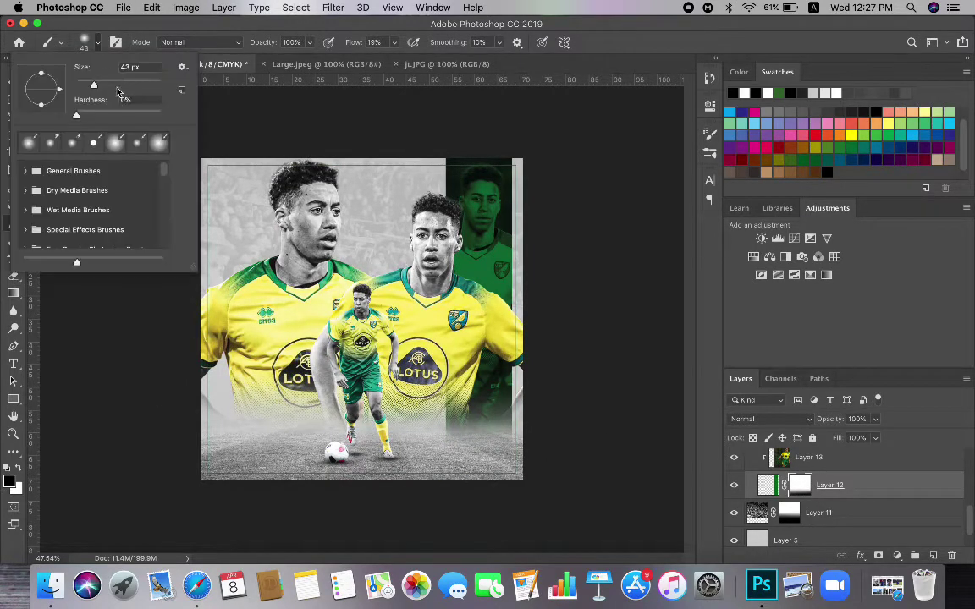
pyautogui.press('Return')
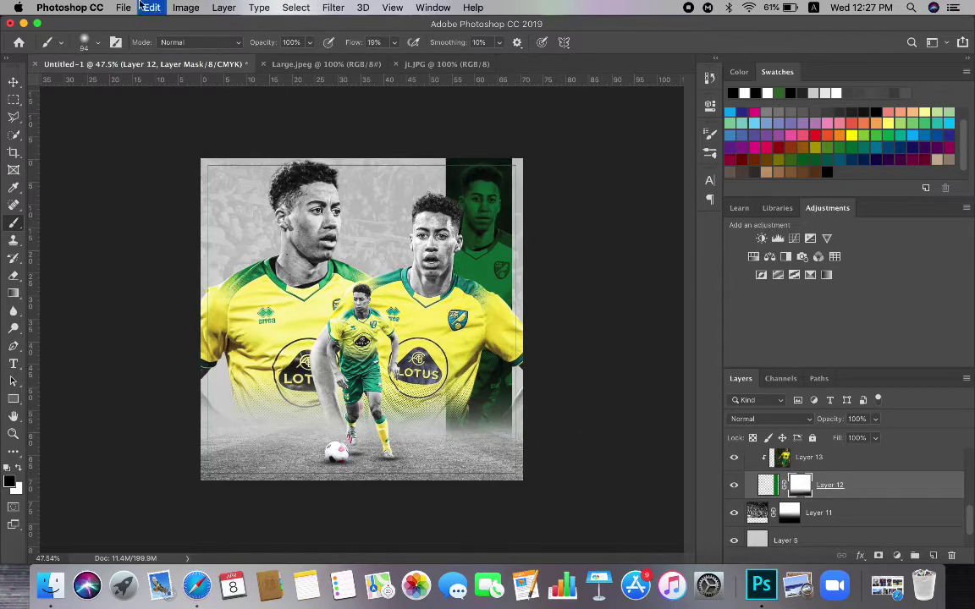
pyautogui.click(96, 42)
pyautogui.click(136, 84)
pyautogui.press('Return')
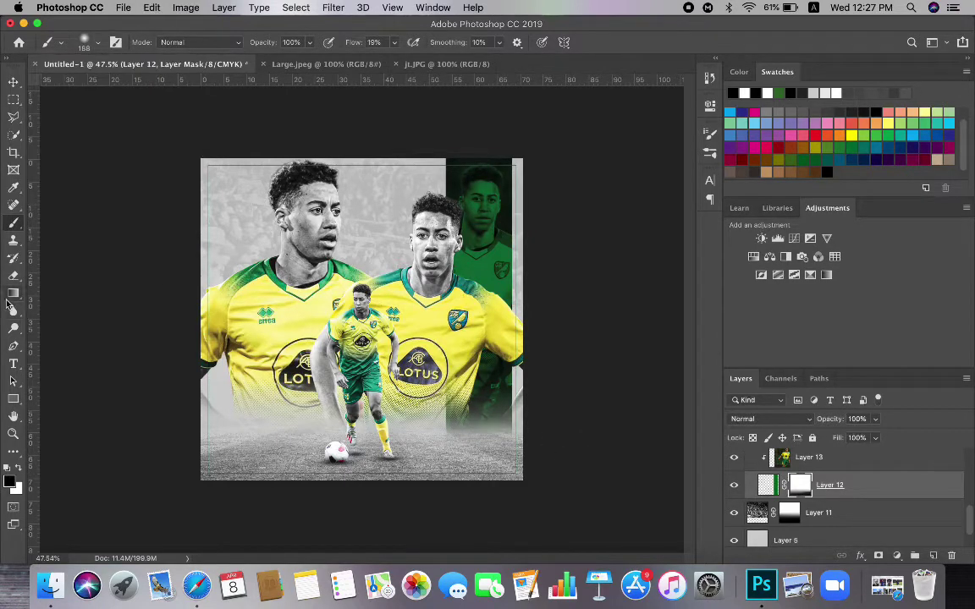
# Try other blend modes on the green bar's Layer 12
pyautogui.click(13, 293)
pyautogui.click(766, 485)
pyautogui.click(770, 419)
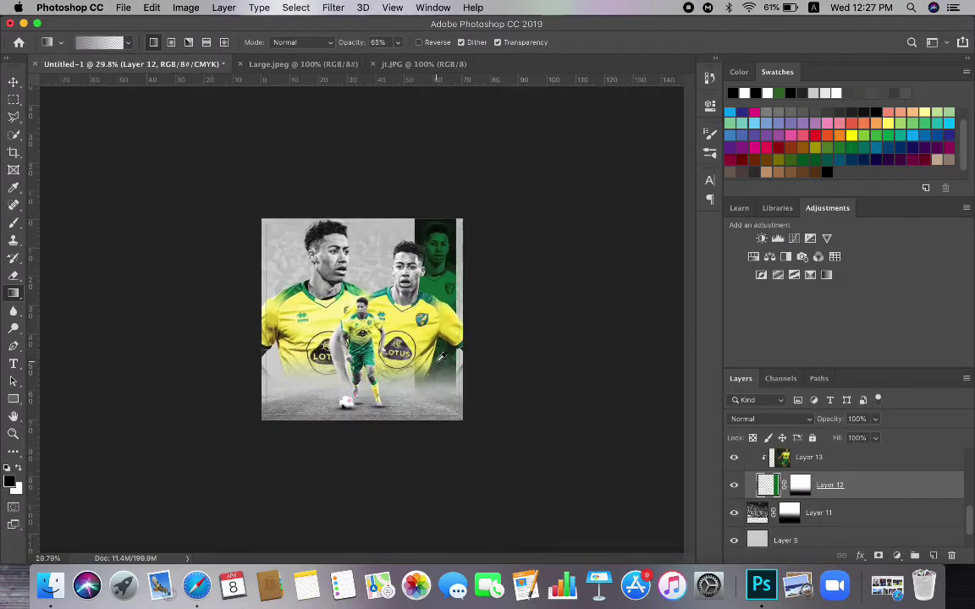
pyautogui.scroll(1, 812, 482)
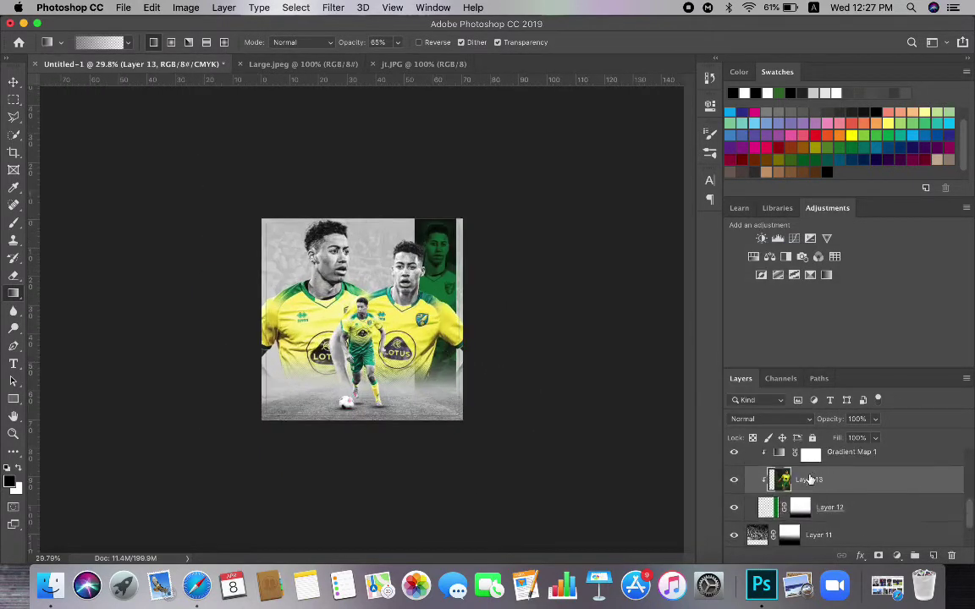
pyautogui.click(791, 507)
pyautogui.press('super+0')
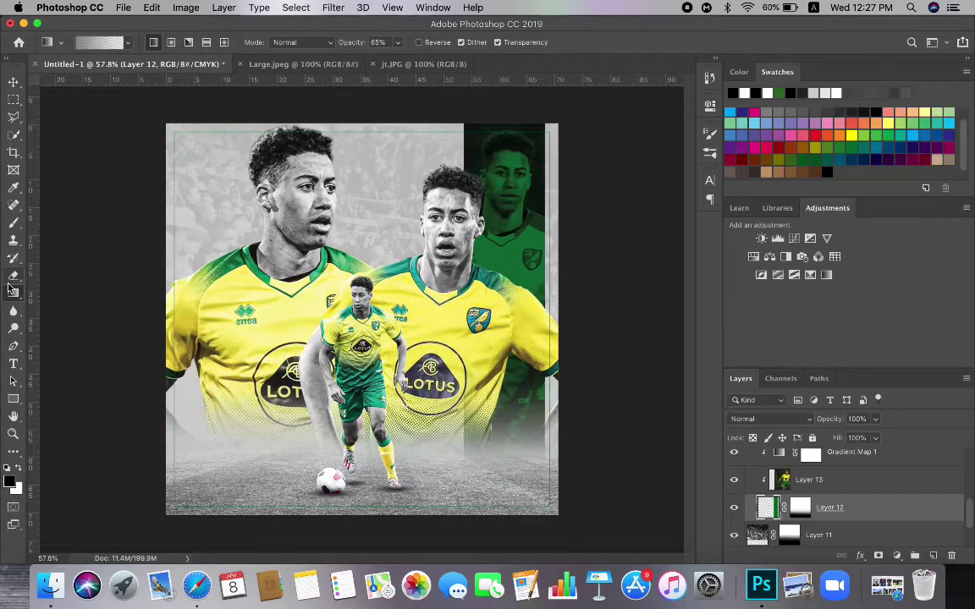
# Apply the Camera Raw filter to the player photo on Layer 13 with exposure +0.40 and texture +60
pyautogui.click(13, 222)
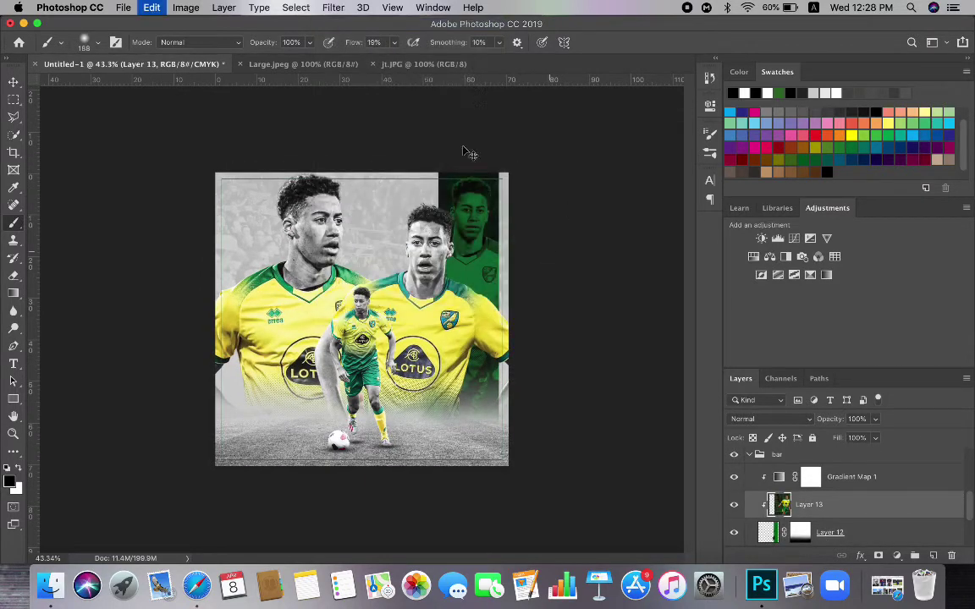
pyautogui.click(334, 8)
pyautogui.click(382, 92)
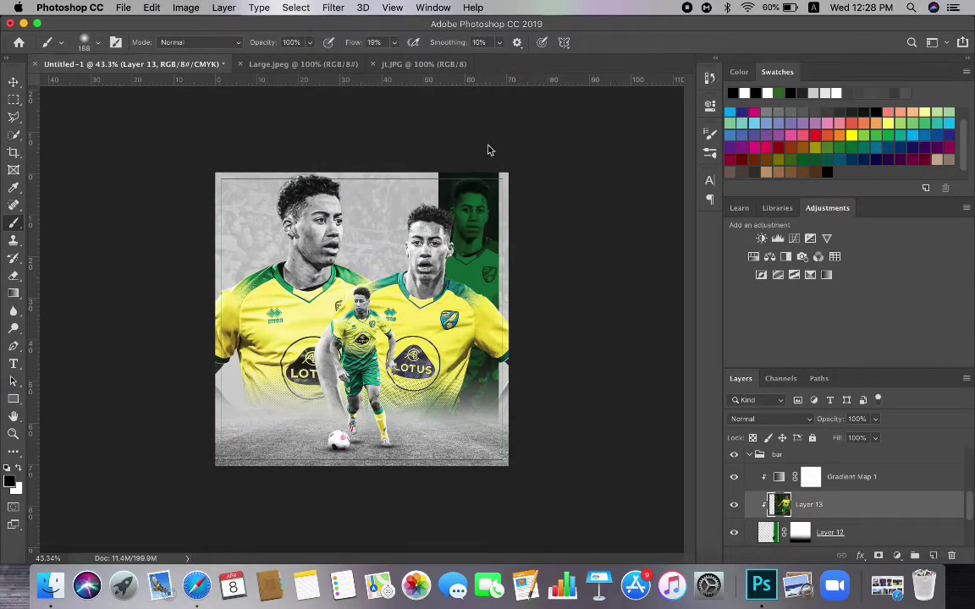
pyautogui.moveTo(822, 342); pyautogui.dragTo(829, 343)
pyautogui.scroll(-1, 860, 464)
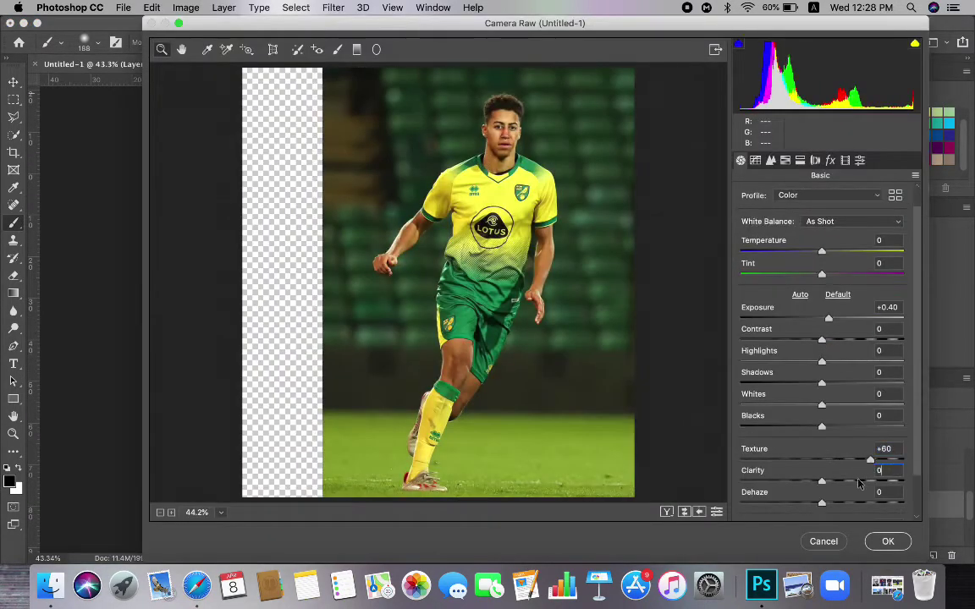
pyautogui.click(888, 542)
# Darken the player photo on Layer 13 with a direct Brightness/Contrast adjustment
pyautogui.click(186, 8)
pyautogui.moveTo(218, 42)
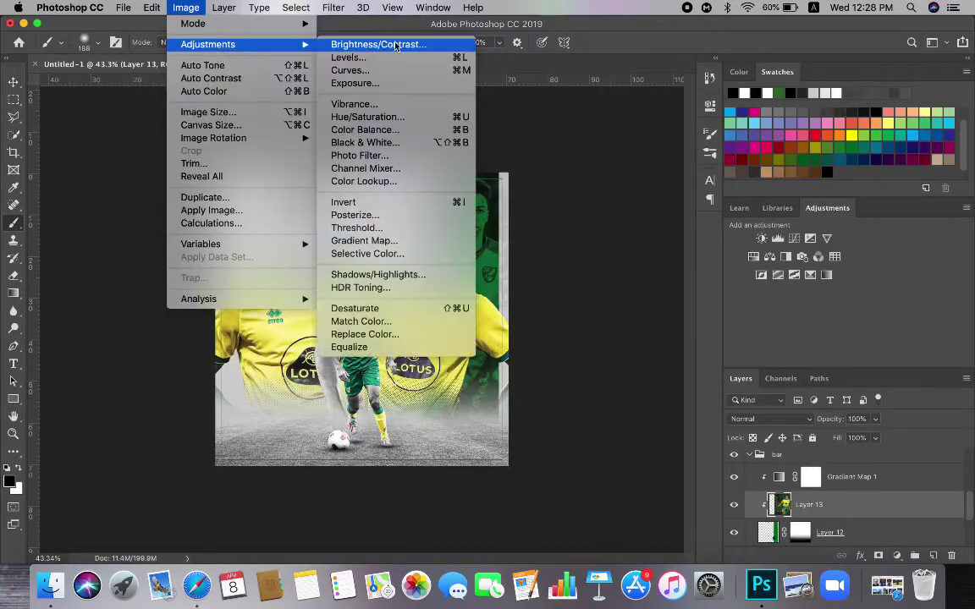
pyautogui.click(369, 42)
pyautogui.moveTo(648, 189); pyautogui.dragTo(630, 190)
pyautogui.press('Return')
# Apply Camera Raw to Layer 13 again, using the Adjustment Brush with sharpness +65 around the player's head
pyautogui.click(333, 8)
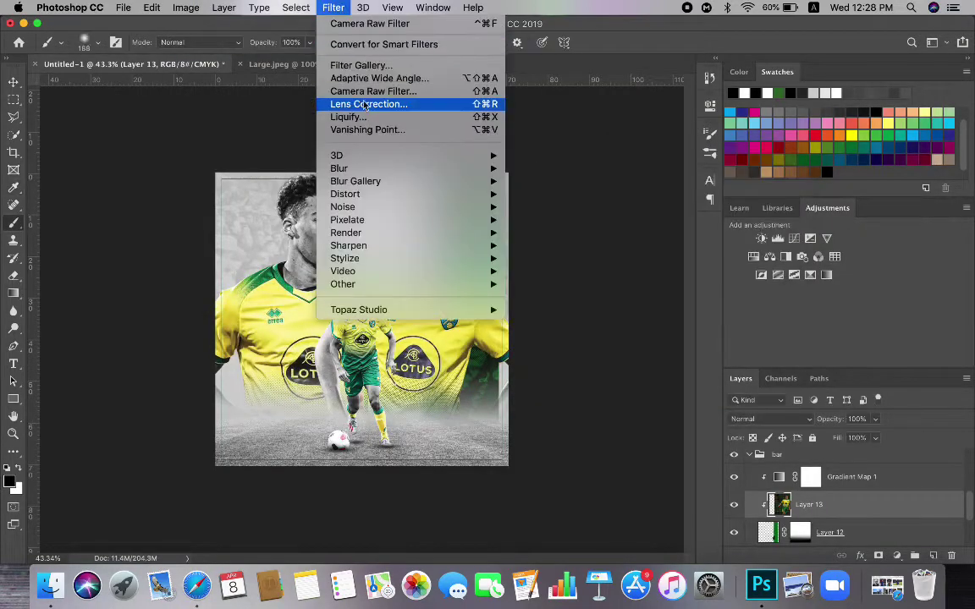
pyautogui.click(369, 103)
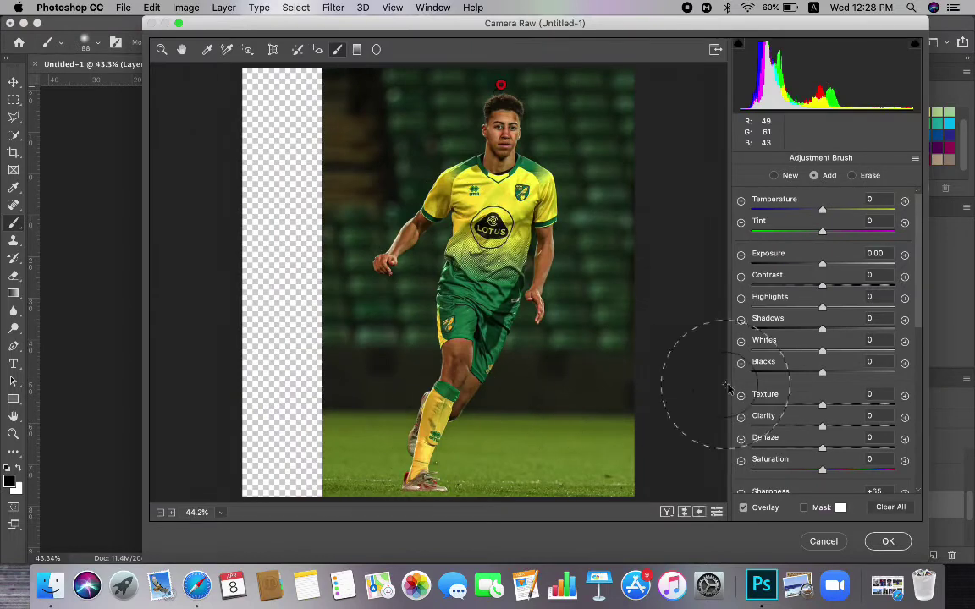
pyautogui.scroll(-3, 860, 417)
pyautogui.click(887, 540)
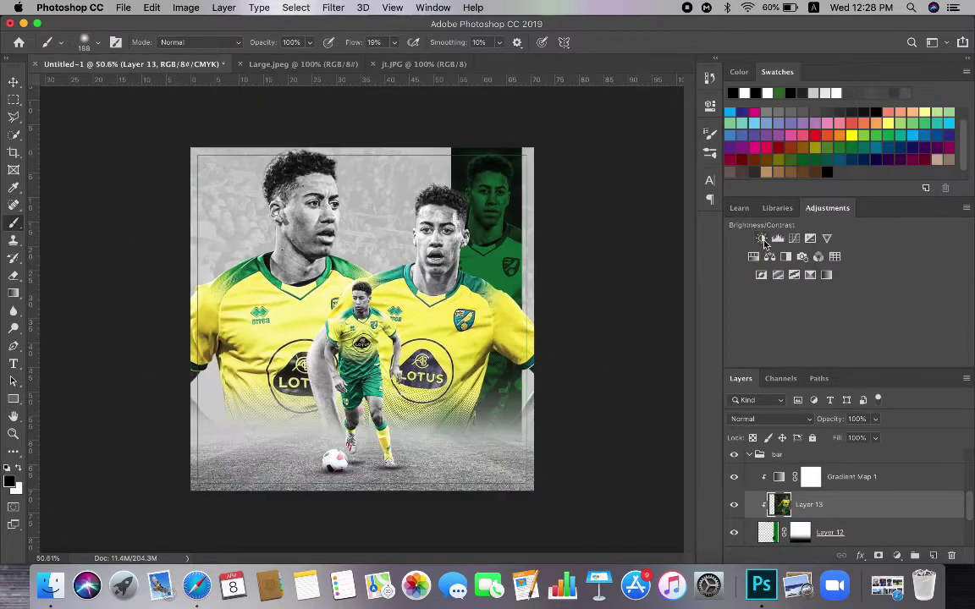
pyautogui.click(762, 239)
pyautogui.click(671, 329)
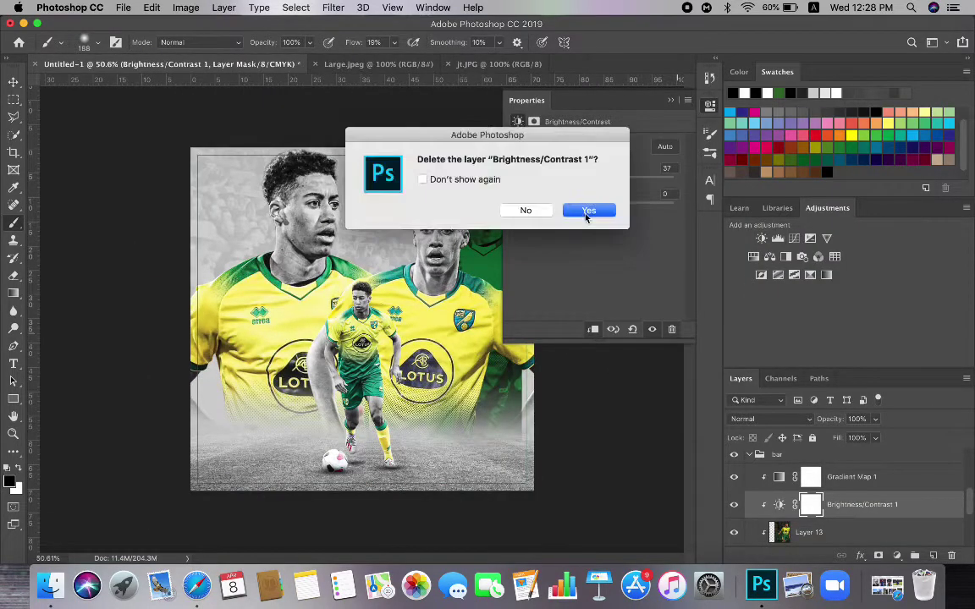
pyautogui.click(589, 211)
# Add a Brightness/Contrast adjustment layer clipped above Gradient Map 1 in the bar group, with brightness set to 40
pyautogui.click(761, 239)
pyautogui.keyDown('alt'); pyautogui.click(877, 482); pyautogui.keyUp('alt')
pyautogui.moveTo(593, 181); pyautogui.dragTo(620, 184)
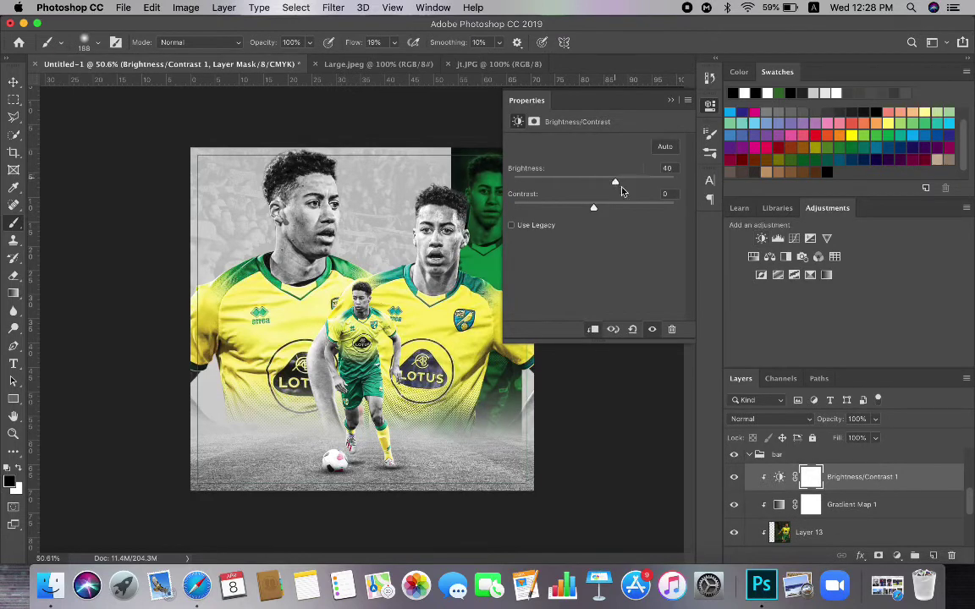
pyautogui.click(672, 101)
pyautogui.scroll(-5, 524, 299)
pyautogui.scroll(6, 427, 324)
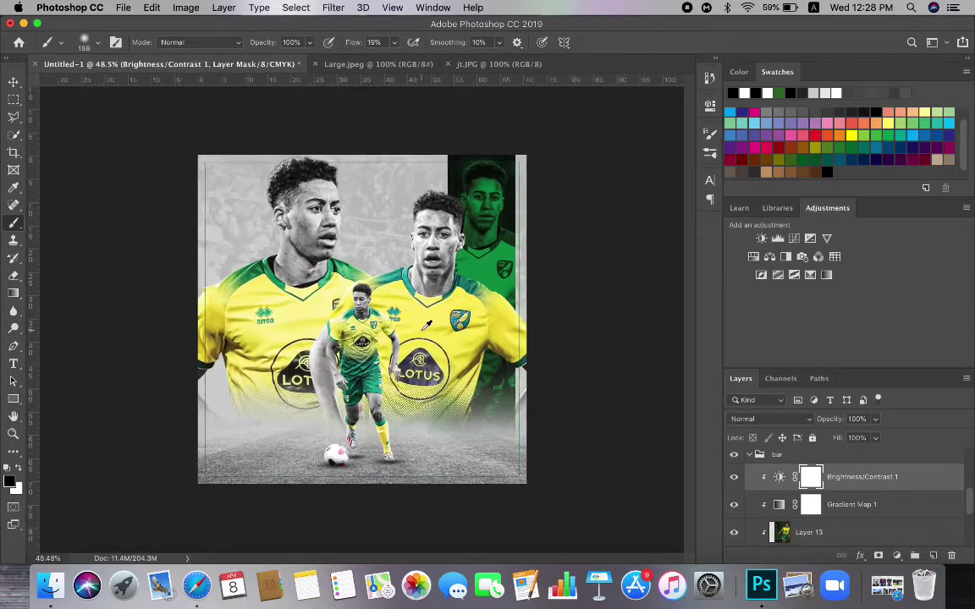
pyautogui.scroll(-6, 422, 330)
# Collapse the bar group and try moving the whole bar towards the middle of the poster
pyautogui.click(749, 455)
pyautogui.press('super+t')
pyautogui.moveTo(500, 293); pyautogui.dragTo(352, 295)
pyautogui.click(641, 42)
pyautogui.scroll(10, 521, 310)
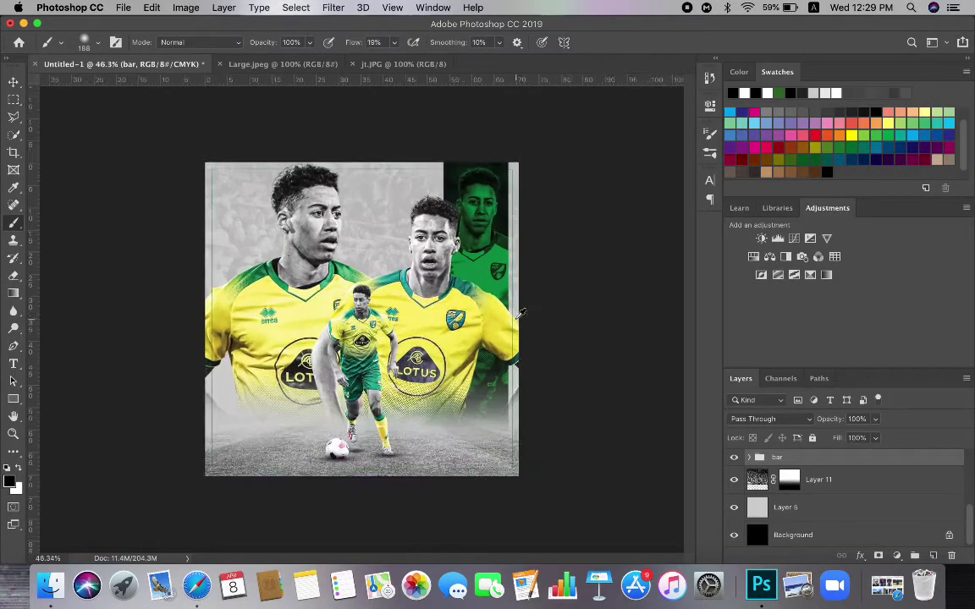
pyautogui.scroll(-4, 514, 313)
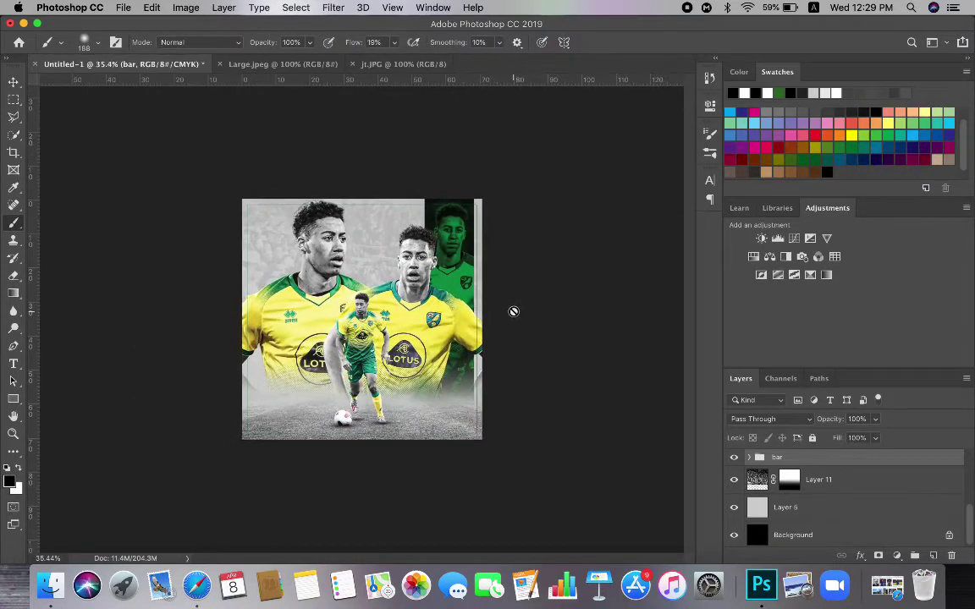
pyautogui.scroll(1, 497, 393)
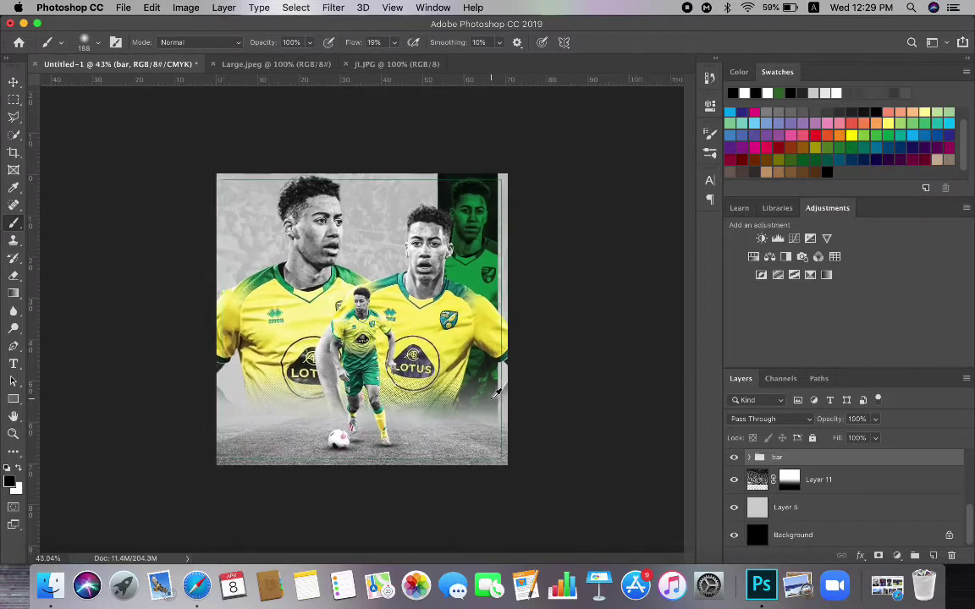
# Apply the Camera Raw filter to the crowd photo on Layer 11 with texture +65 and set the layer's fill to 29%
pyautogui.click(759, 480)
pyautogui.click(332, 7)
pyautogui.click(353, 23)
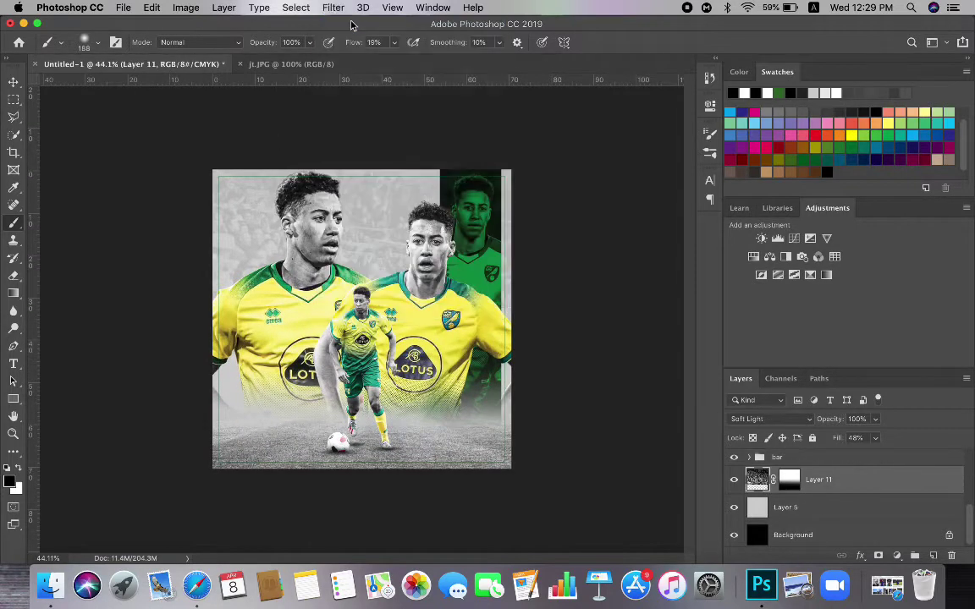
pyautogui.click(333, 7)
pyautogui.click(374, 89)
pyautogui.moveTo(821, 482); pyautogui.dragTo(878, 483)
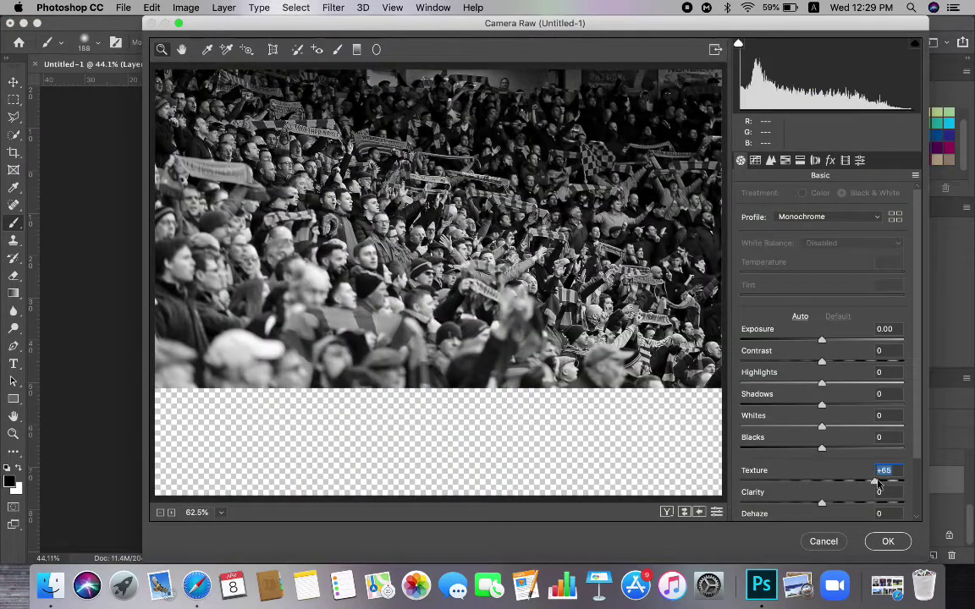
pyautogui.click(888, 541)
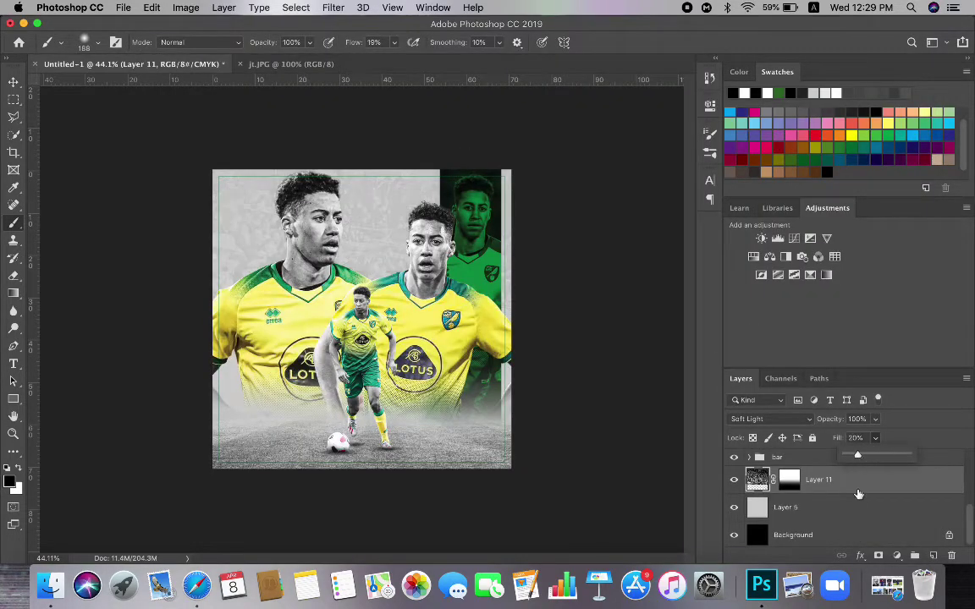
# Switch to Safari and search for "norwich city png" images, with the browser enlarged to full screen
pyautogui.click(195, 584)
pyautogui.click(270, 28)
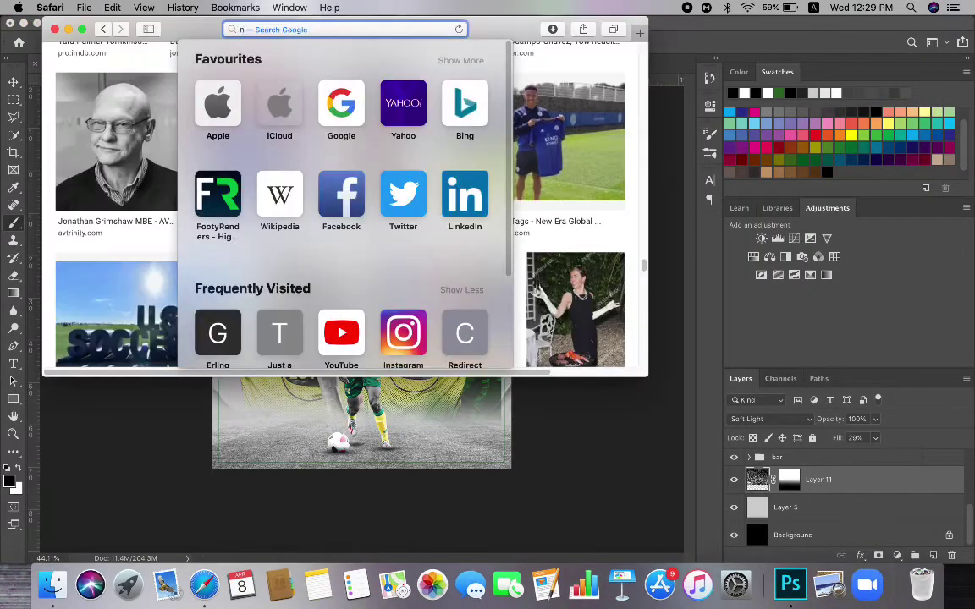
pyautogui.write('norwich city png')
pyautogui.press('Return')
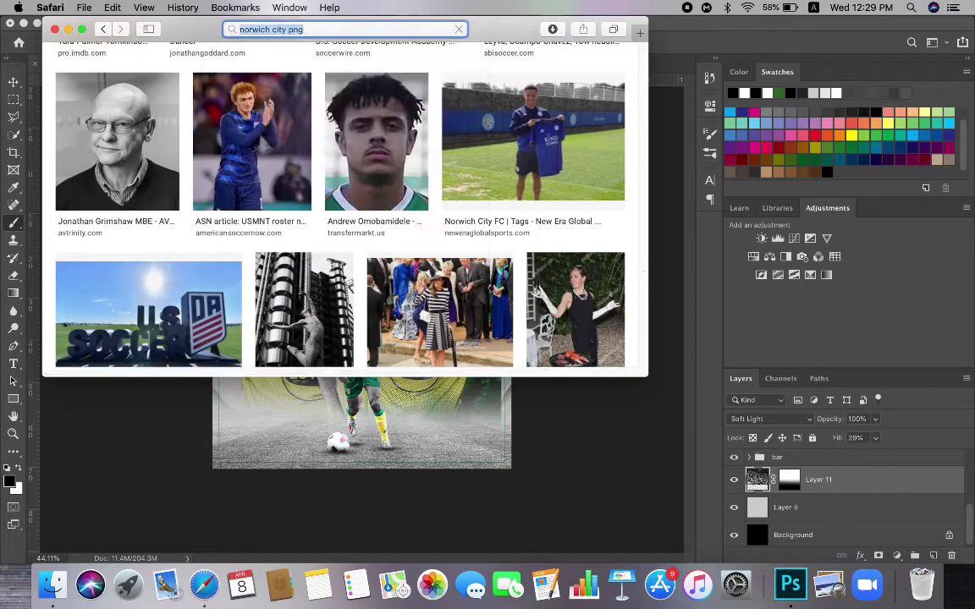
pyautogui.click(196, 267)
pyautogui.click(83, 30)
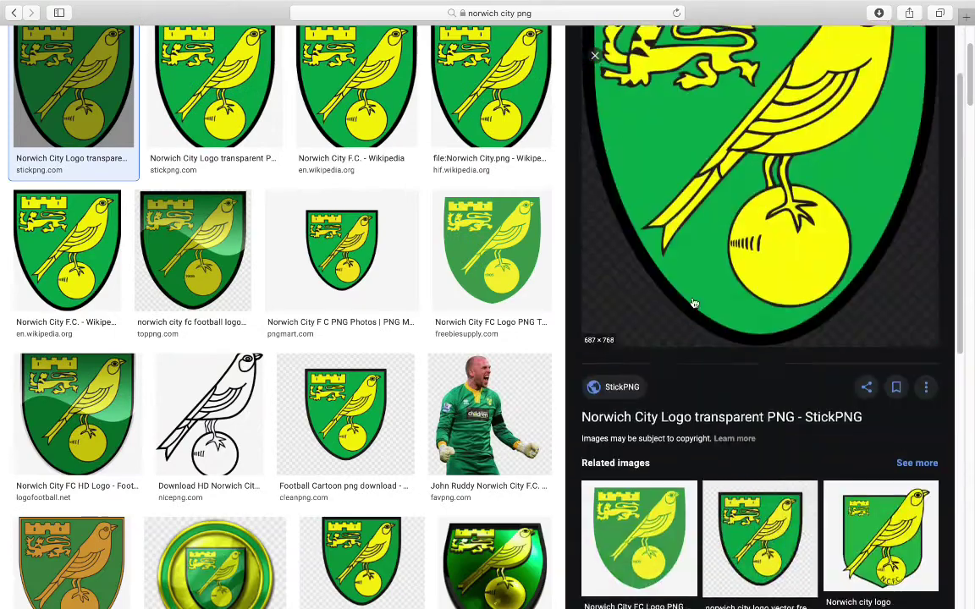
# Save the StickPNG Norwich City crest image to Downloads and close its preview
pyautogui.rightClick(665, 247)
pyautogui.click(777, 459)
pyautogui.click(595, 151)
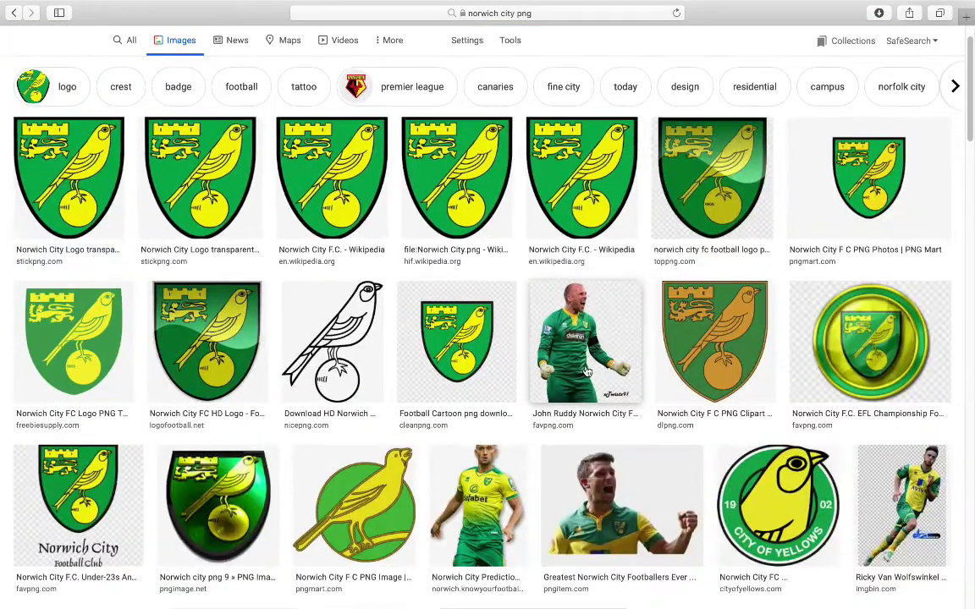
# Find the ClipartKey logo of the canary above the letters NCFC and save it to Downloads
pyautogui.scroll(-10, 508, 254)
pyautogui.click(251, 207)
pyautogui.scroll(-3, 716, 127)
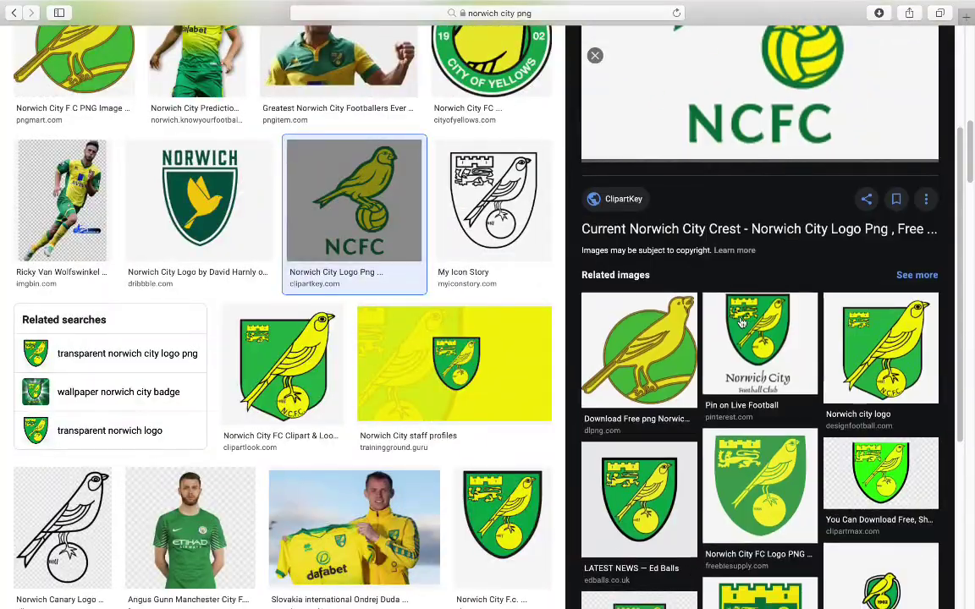
pyautogui.scroll(5, 733, 288)
pyautogui.scroll(-2, 728, 288)
pyautogui.rightClick(705, 218)
pyautogui.click(782, 430)
# Open the NicePNG black outline canary logo and save it to Downloads
pyautogui.scroll(-5, 783, 357)
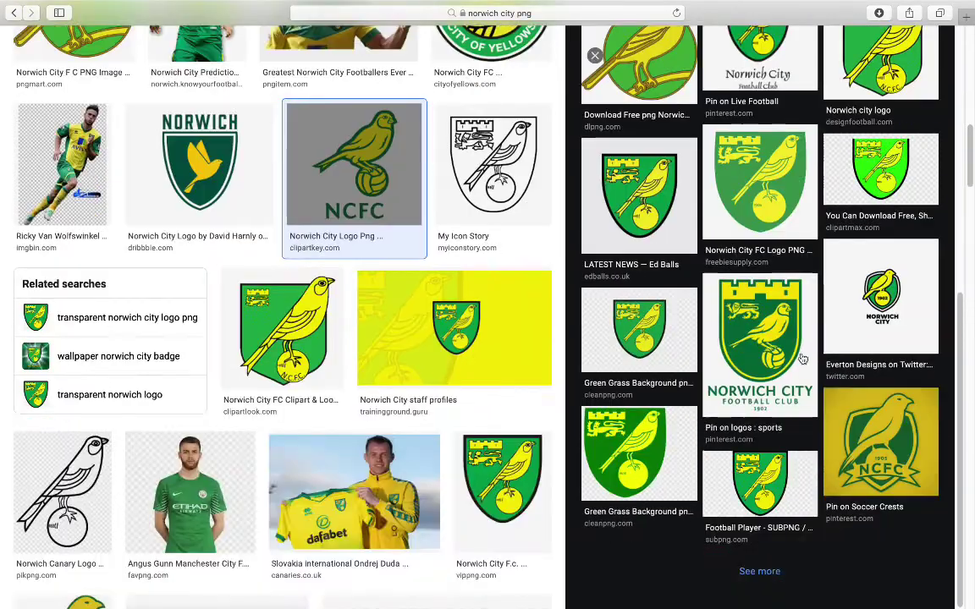
pyautogui.click(62, 490)
pyautogui.click(648, 428)
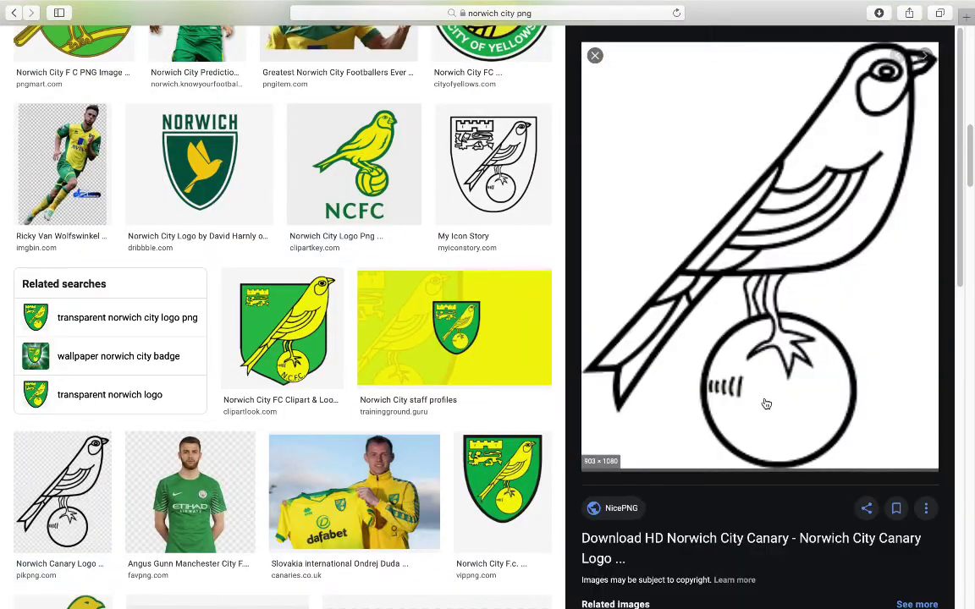
pyautogui.rightClick(766, 403)
pyautogui.click(793, 471)
# Open the yellow canary image from The Pinkun Forums among the related images and save it
pyautogui.scroll(-7, 808, 355)
pyautogui.click(815, 260)
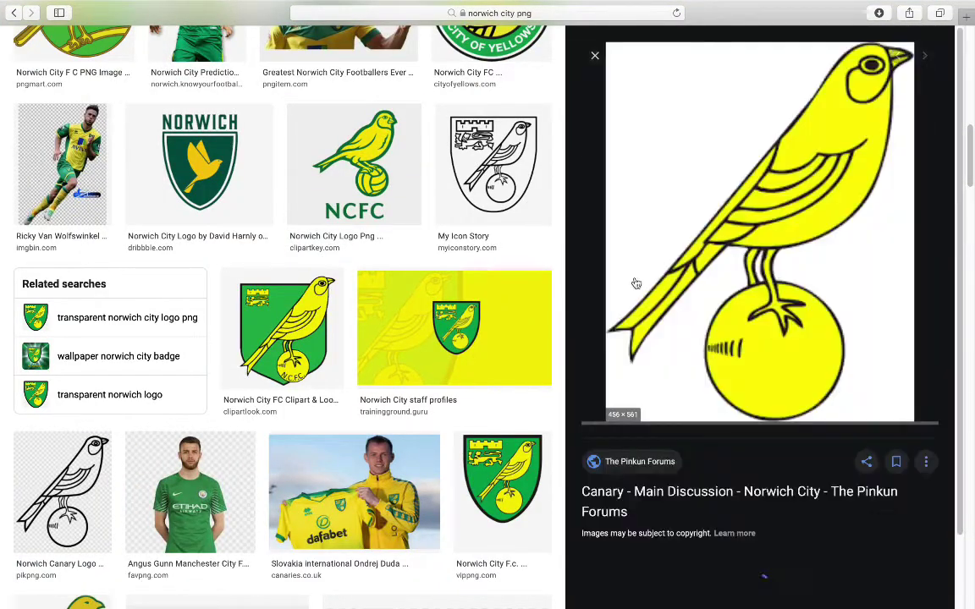
pyautogui.rightClick(807, 212)
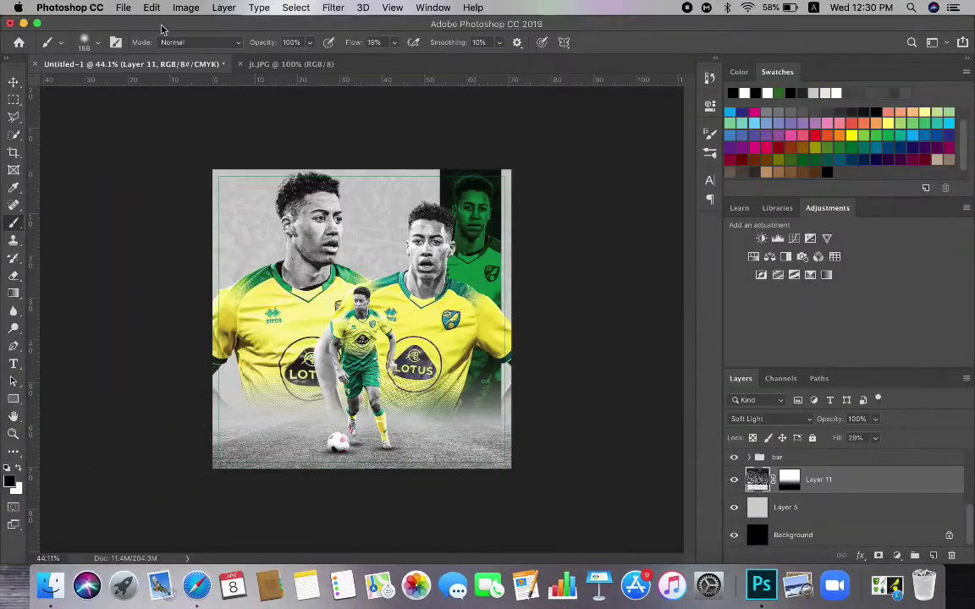
pyautogui.click(122, 8)
pyautogui.click(139, 36)
pyautogui.click(381, 152)
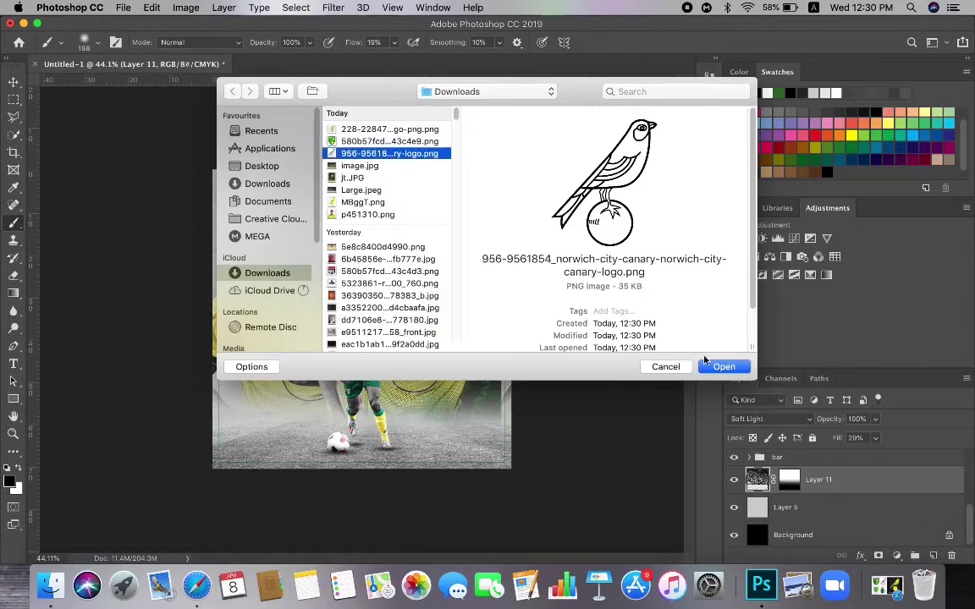
pyautogui.click(723, 365)
# Try placing an enlarged copy of the canary outline above Layer 11 on the poster's left side, and delete its layer
pyautogui.click(190, 65)
pyautogui.press('super+v')
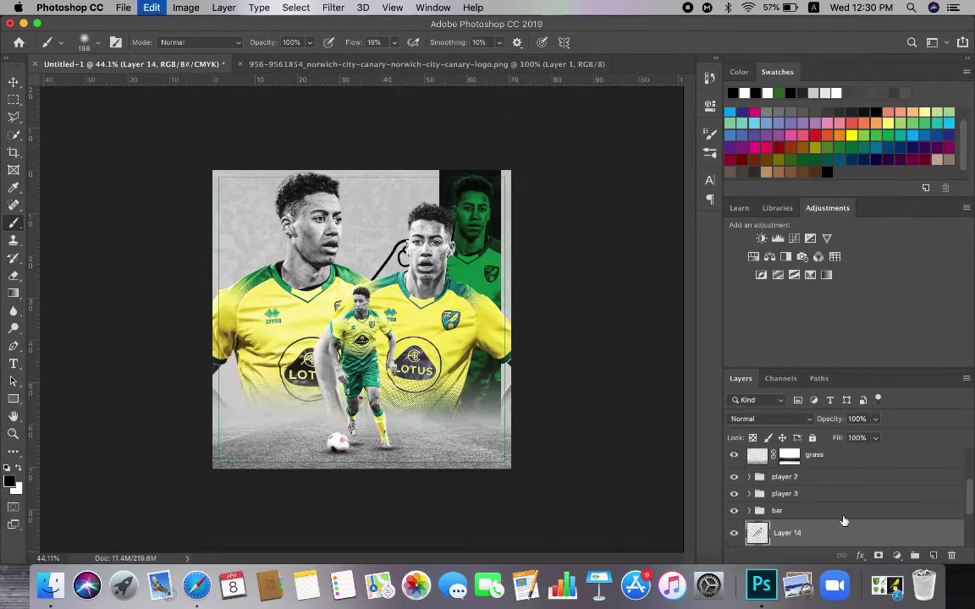
pyautogui.press('super+t')
pyautogui.moveTo(433, 402); pyautogui.dragTo(540, 533)
pyautogui.moveTo(503, 449); pyautogui.dragTo(280, 381)
pyautogui.click(640, 43)
pyautogui.click(952, 556)
pyautogui.click(582, 211)
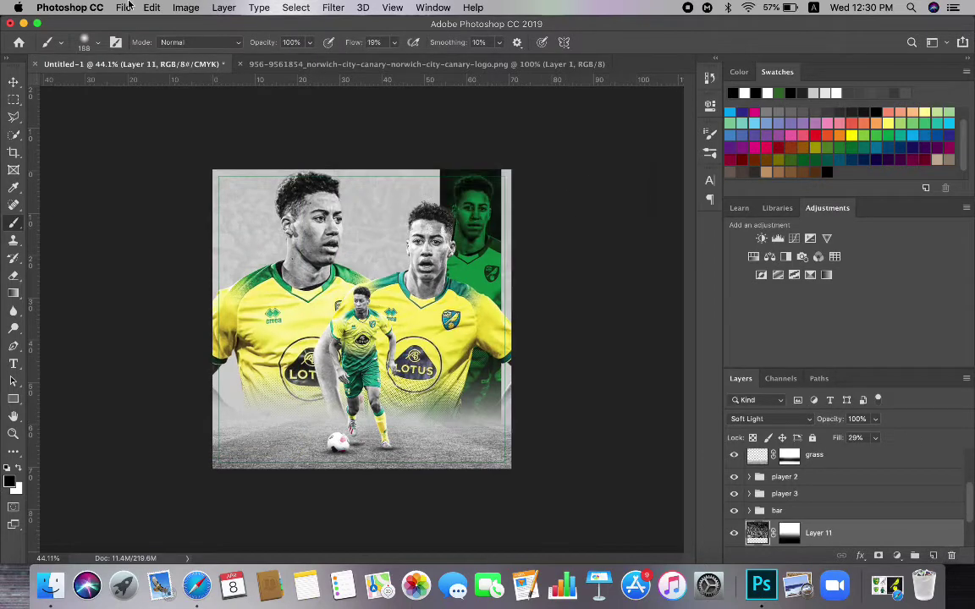
# Open the yellow canary image MBggT.png from Downloads
pyautogui.click(123, 8)
pyautogui.click(140, 36)
pyautogui.click(351, 207)
pyautogui.click(721, 366)
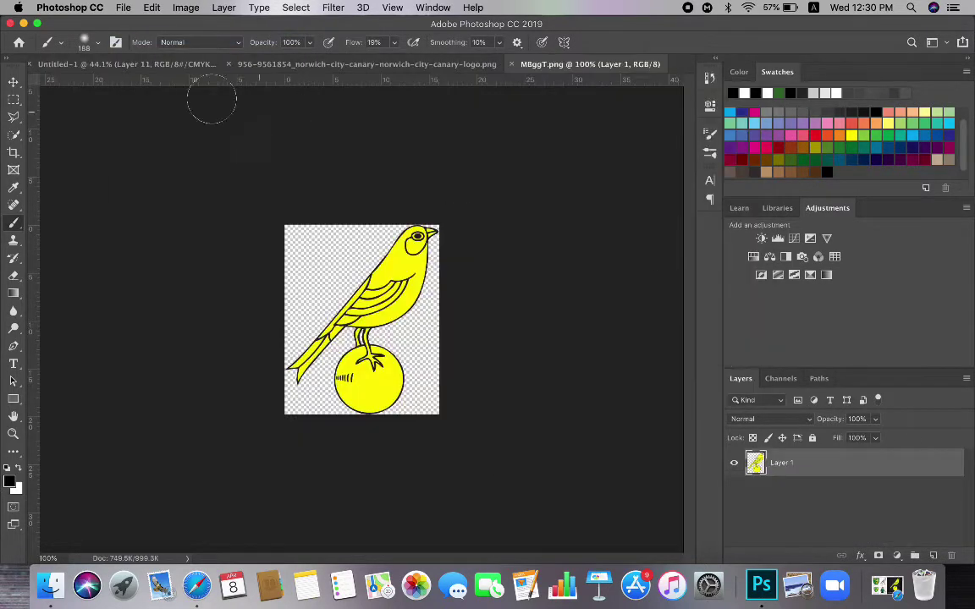
# Paste the yellow canary into Untitled-1 on a new layer above Hue/Saturation 2 in the player 2 group
pyautogui.click(161, 65)
pyautogui.scroll(-5, 835, 505)
pyautogui.scroll(4, 839, 482)
pyautogui.scroll(-4, 840, 485)
pyautogui.scroll(4, 839, 485)
pyautogui.click(834, 454)
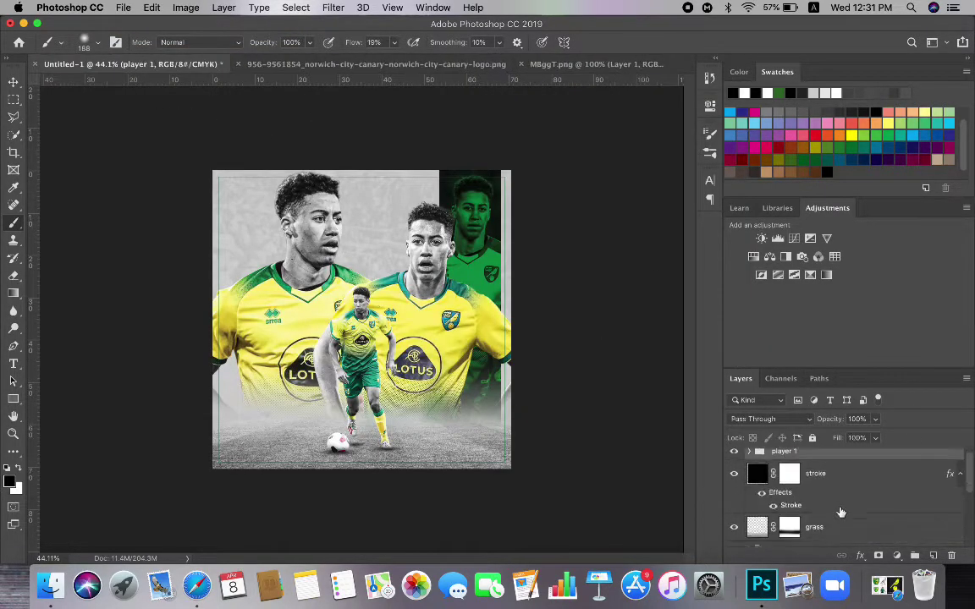
pyautogui.scroll(-3, 840, 512)
pyautogui.click(749, 471)
pyautogui.click(855, 494)
pyautogui.click(934, 556)
pyautogui.press('super+v')
# Scale the yellow canary on Layer 14 to 354.78% over the poster's left half and set its blend mode to Color
pyautogui.press('super+t')
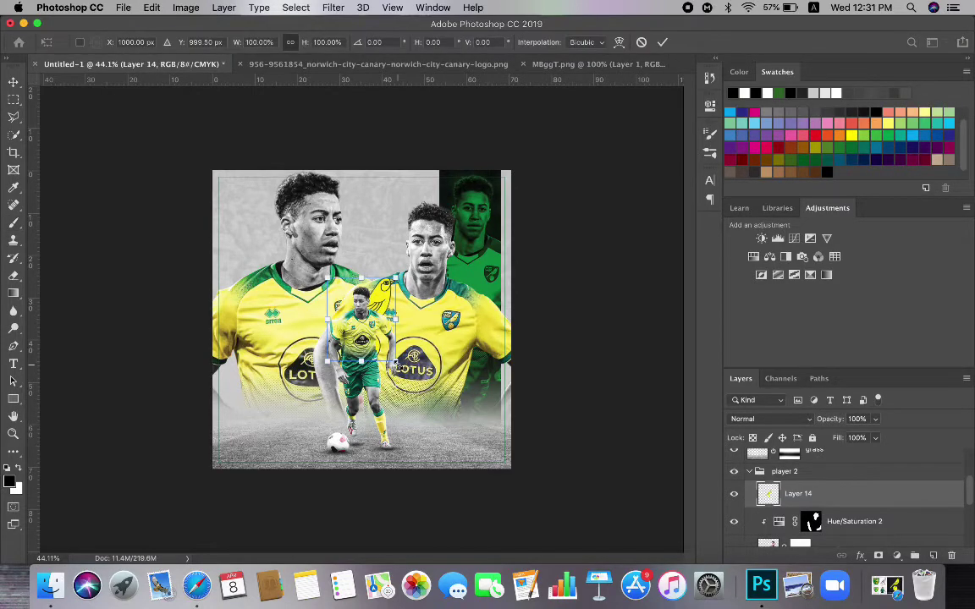
pyautogui.moveTo(395, 362); pyautogui.dragTo(611, 477)
pyautogui.moveTo(505, 443); pyautogui.dragTo(283, 345)
pyautogui.moveTo(316, 433); pyautogui.dragTo(349, 469)
pyautogui.moveTo(304, 424); pyautogui.dragTo(294, 417)
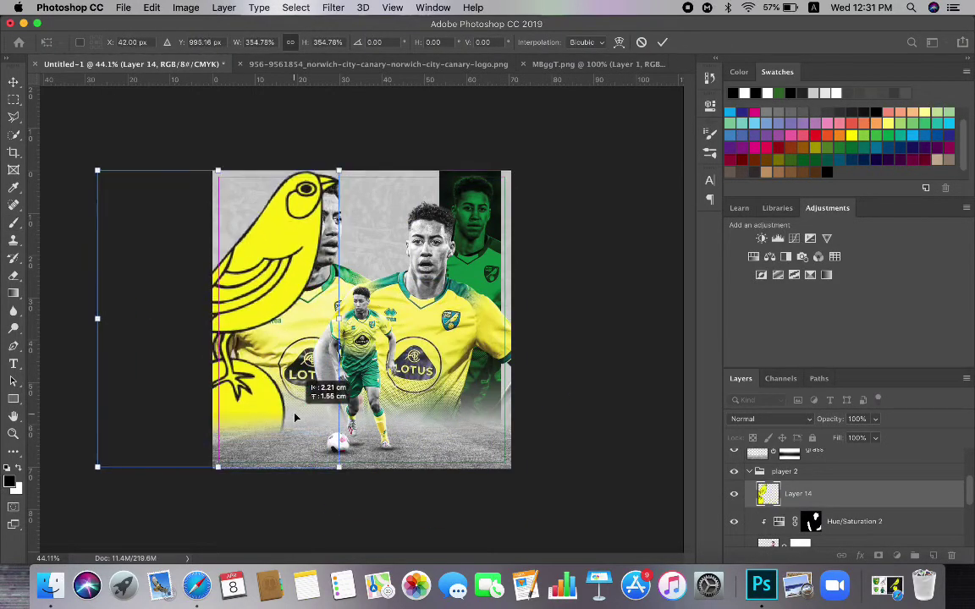
pyautogui.click(661, 43)
pyautogui.click(770, 419)
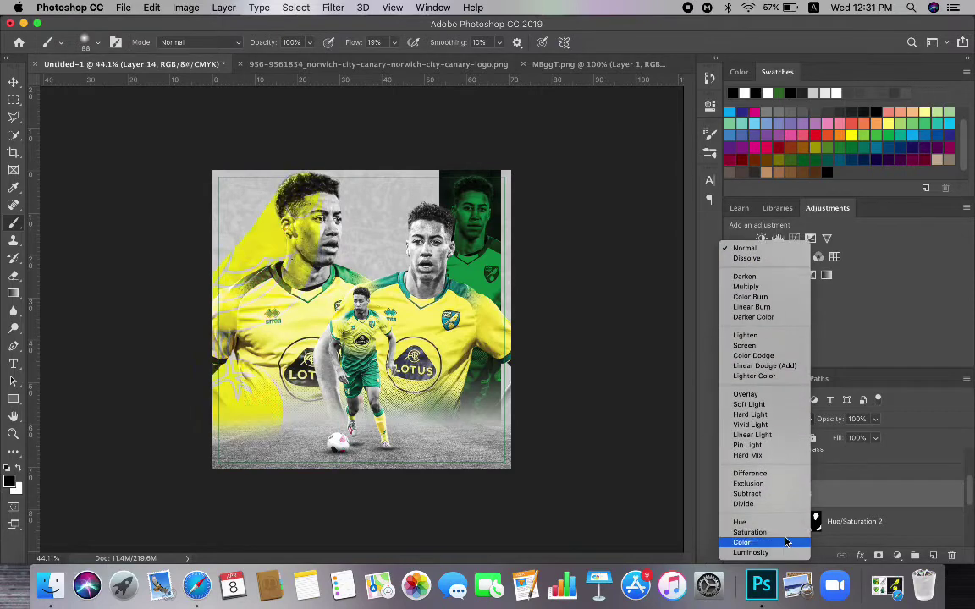
pyautogui.click(781, 543)
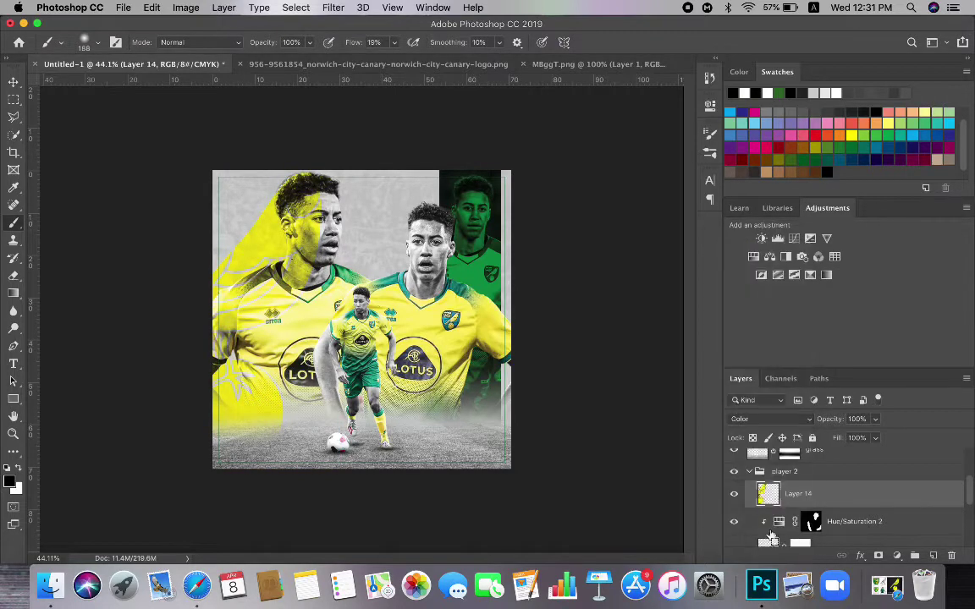
# Try shifting the yellow canary further left over the large player, and delete Layer 14
pyautogui.press('super+t')
pyautogui.moveTo(300, 335); pyautogui.dragTo(254, 322)
pyautogui.press('Escape')
pyautogui.moveTo(818, 493)
pyautogui.mouseDown()
pyautogui.moveTo(824, 462)
pyautogui.moveTo(825, 557)
pyautogui.moveTo(816, 498)
pyautogui.mouseUp()
pyautogui.press('super+t')
pyautogui.moveTo(298, 307); pyautogui.dragTo(250, 308)
pyautogui.click(642, 43)
pyautogui.click(951, 555)
pyautogui.press('Return')
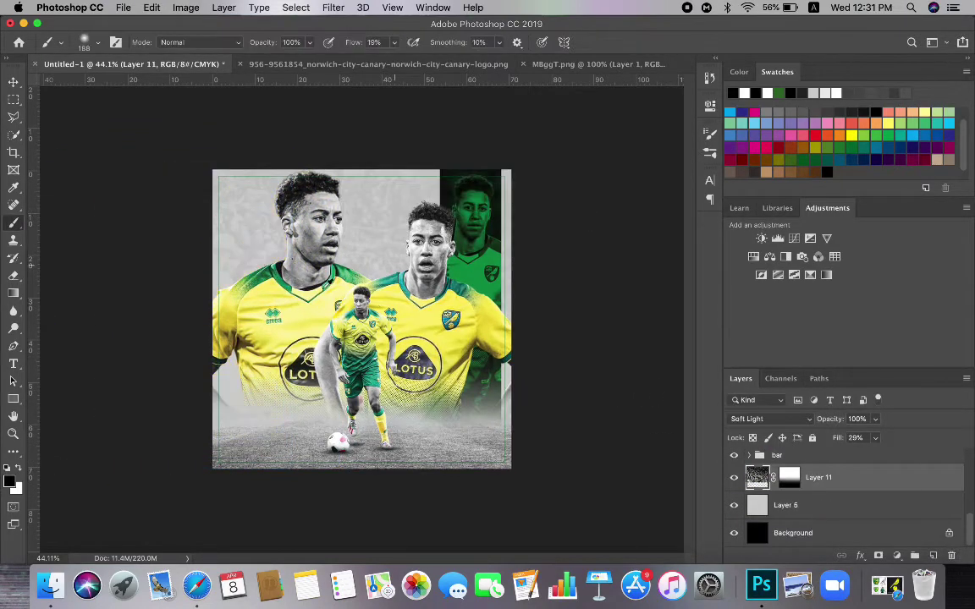
# Start a new text layer above the player 1 group with the font size at 150 pt
pyautogui.scroll(-2, 625, 417)
pyautogui.click(14, 364)
pyautogui.scroll(10, 826, 463)
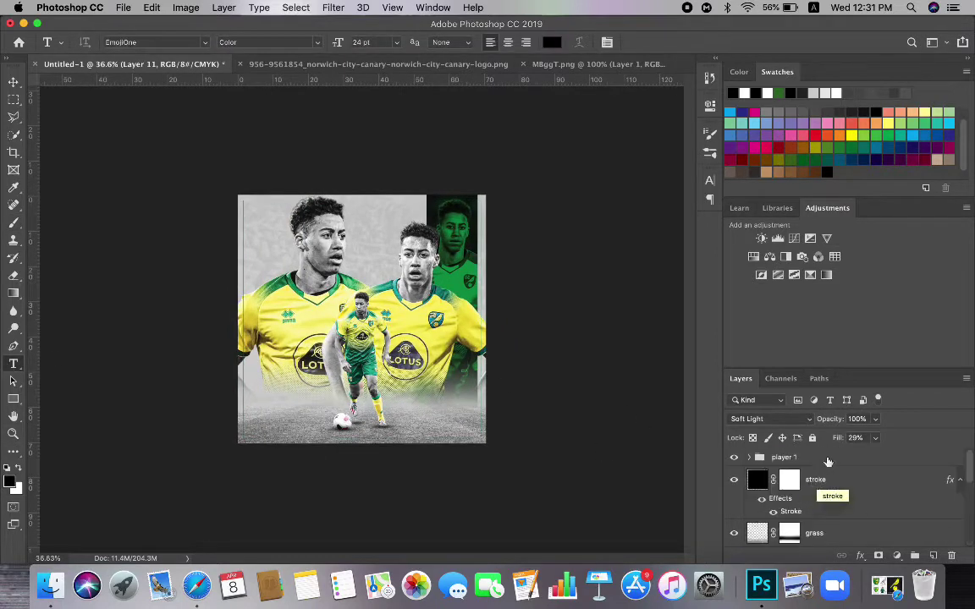
pyautogui.click(827, 462)
pyautogui.click(255, 289)
pyautogui.click(396, 41)
pyautogui.click(324, 35)
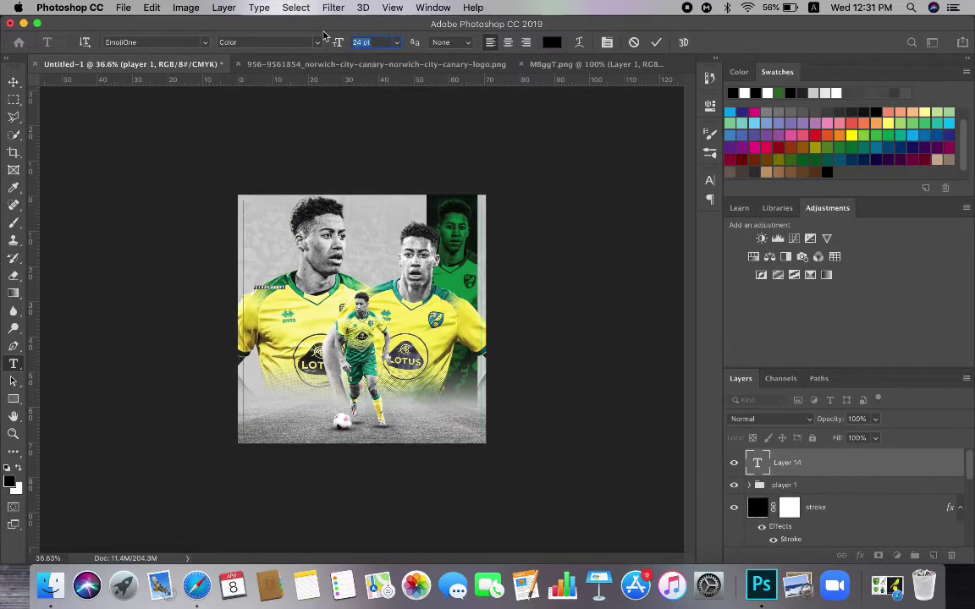
pyautogui.write('150')
pyautogui.press('Return')
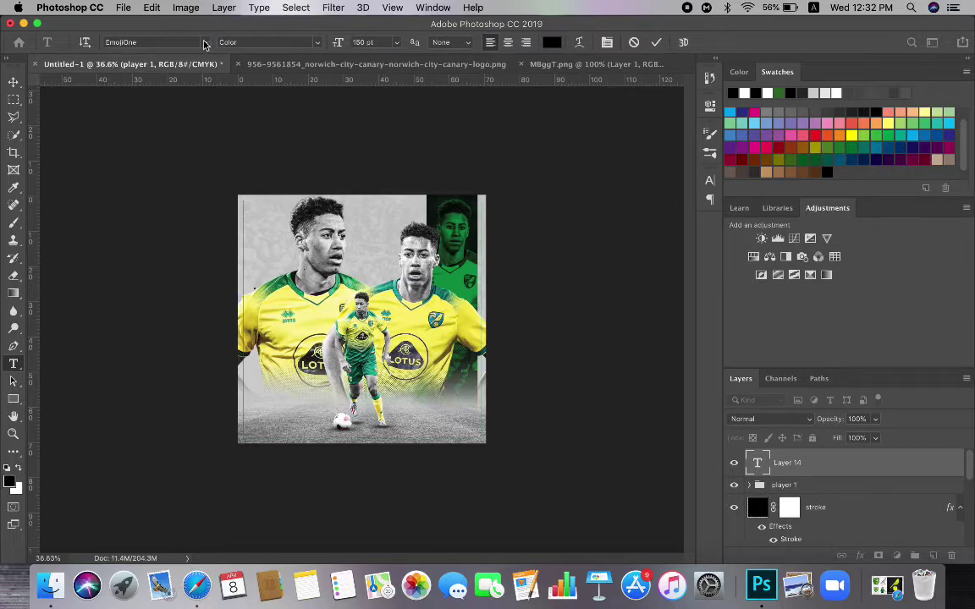
# Enter NORWICH CITY in Arial Black Regular at 200 pt and place it across the players' shoulders
pyautogui.click(204, 44)
pyautogui.click(212, 94)
pyautogui.click(396, 43)
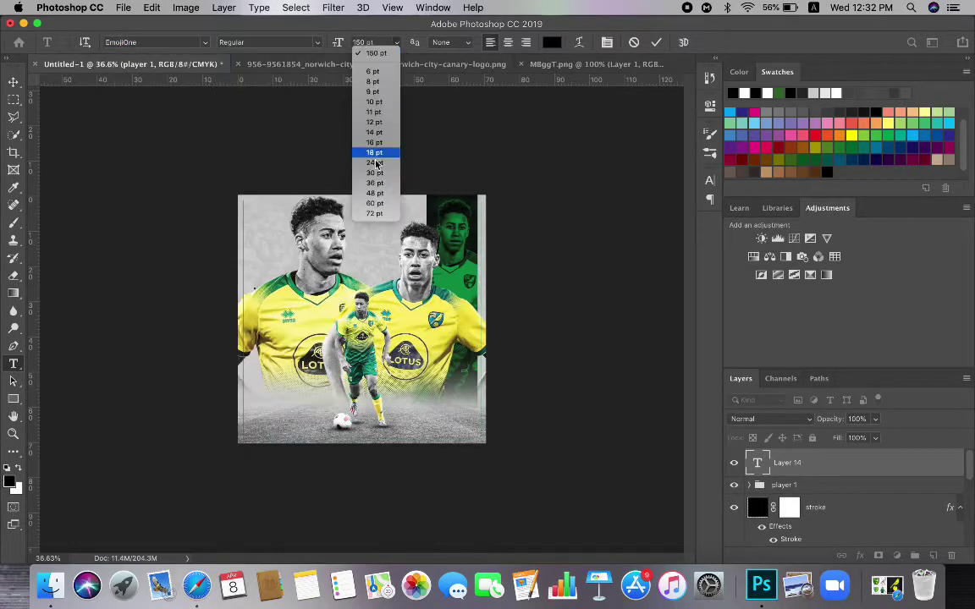
pyautogui.click(278, 25)
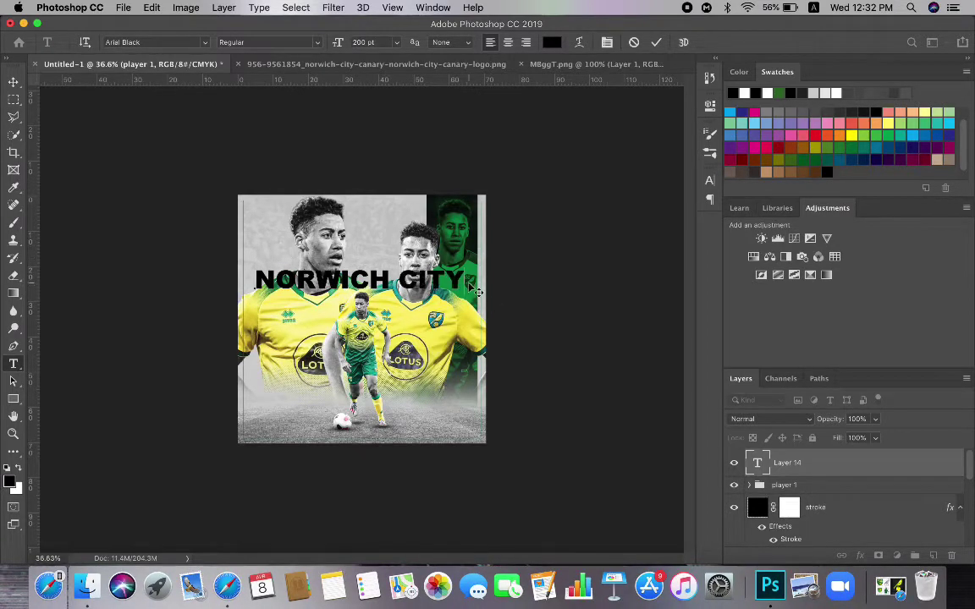
pyautogui.moveTo(476, 292); pyautogui.dragTo(288, 256)
pyautogui.moveTo(224, 244); pyautogui.dragTo(259, 292)
# Set the NORWICH CITY text colour to dark green 0d4300 and commit the text
pyautogui.click(559, 42)
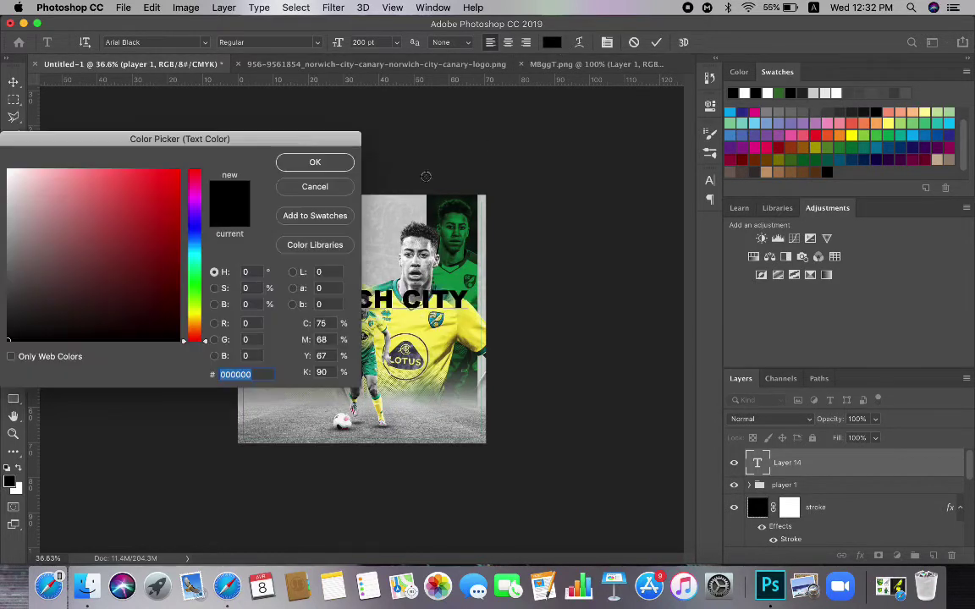
pyautogui.click(192, 288)
pyautogui.moveTo(172, 288); pyautogui.dragTo(180, 295)
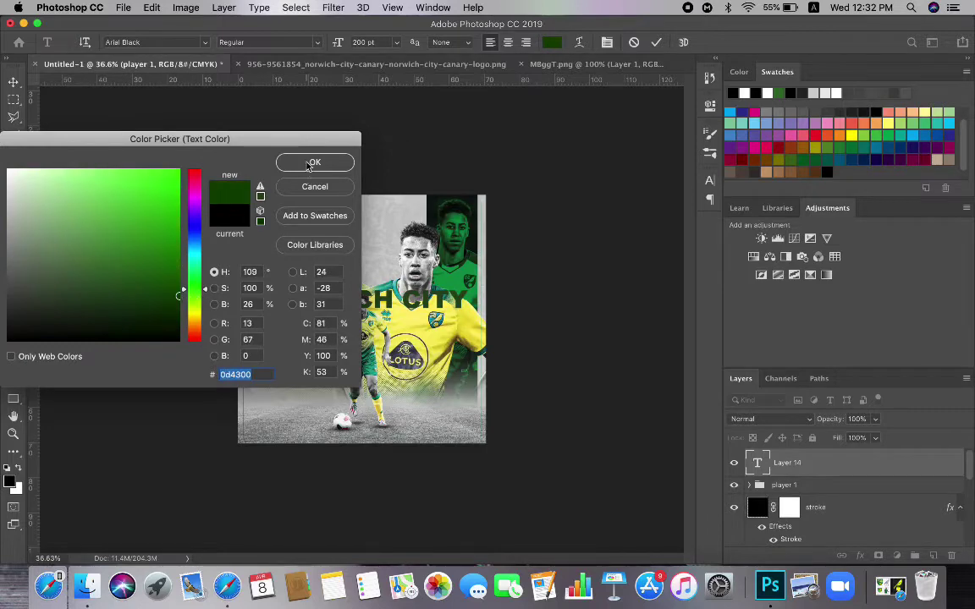
pyautogui.click(315, 161)
pyautogui.click(645, 331)
# Squash the NORWICH CITY text vertically to about 65% of its height, keeping its width at 100%
pyautogui.press('super+t')
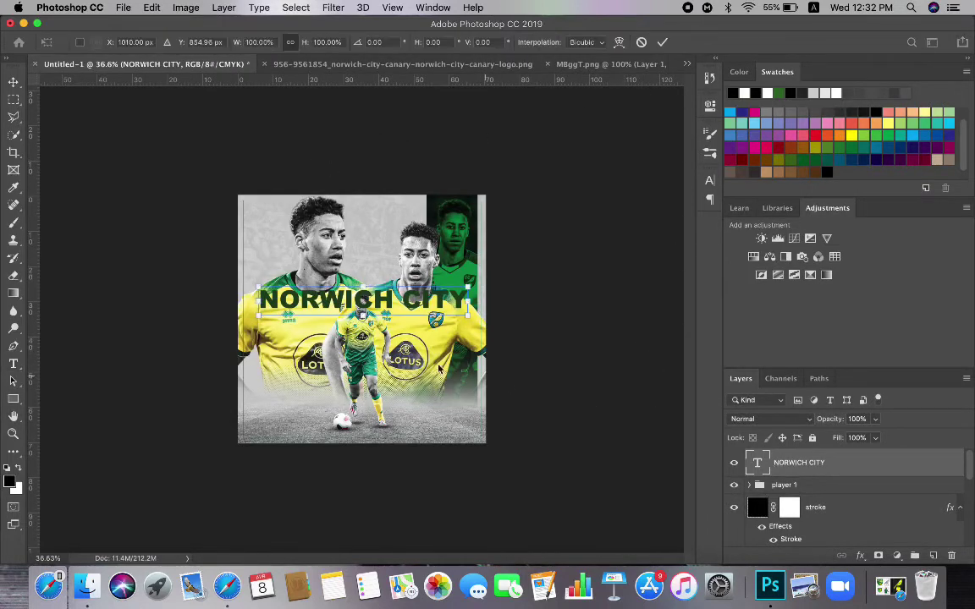
pyautogui.moveTo(362, 318); pyautogui.dragTo(363, 306)
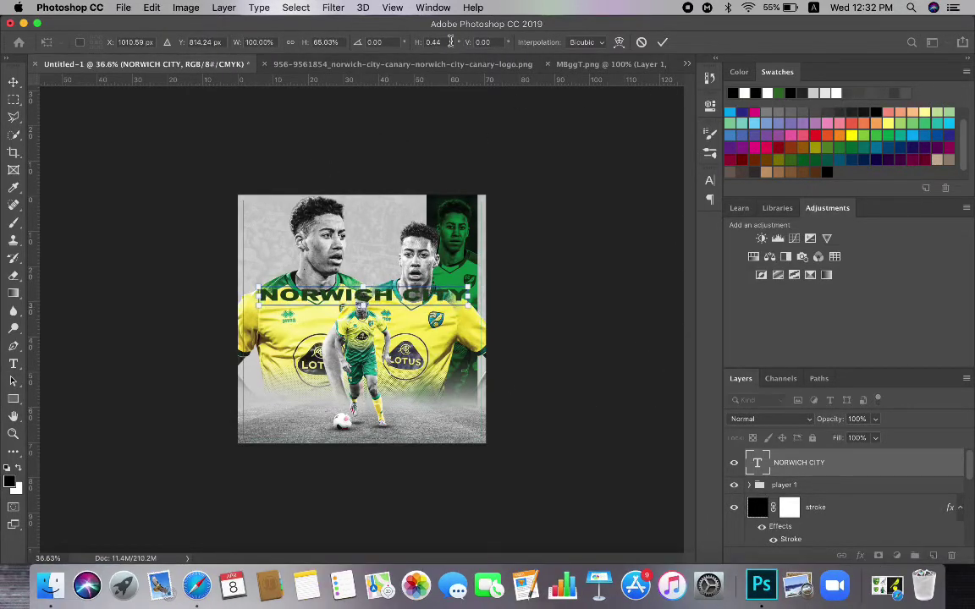
pyautogui.press('Return')
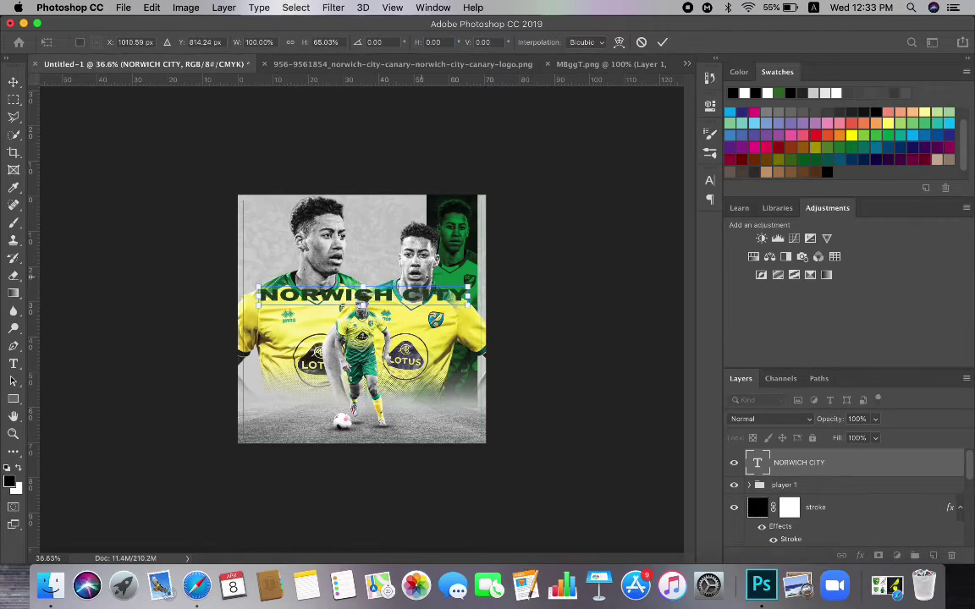
# Apply faux bold, faux italic and all caps to the whole NORWICH CITY text
pyautogui.press('super+a')
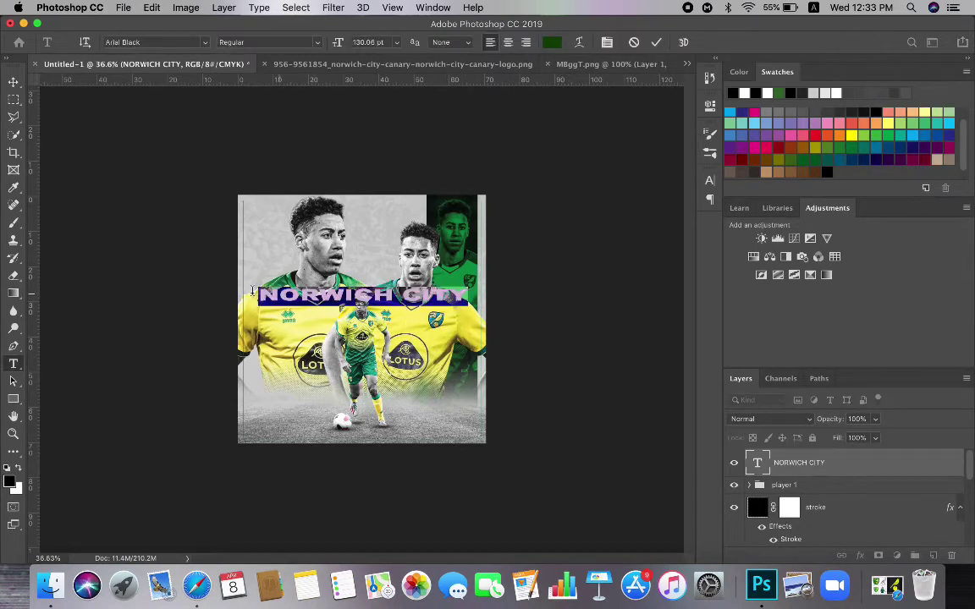
pyautogui.click(607, 42)
pyautogui.click(623, 176)
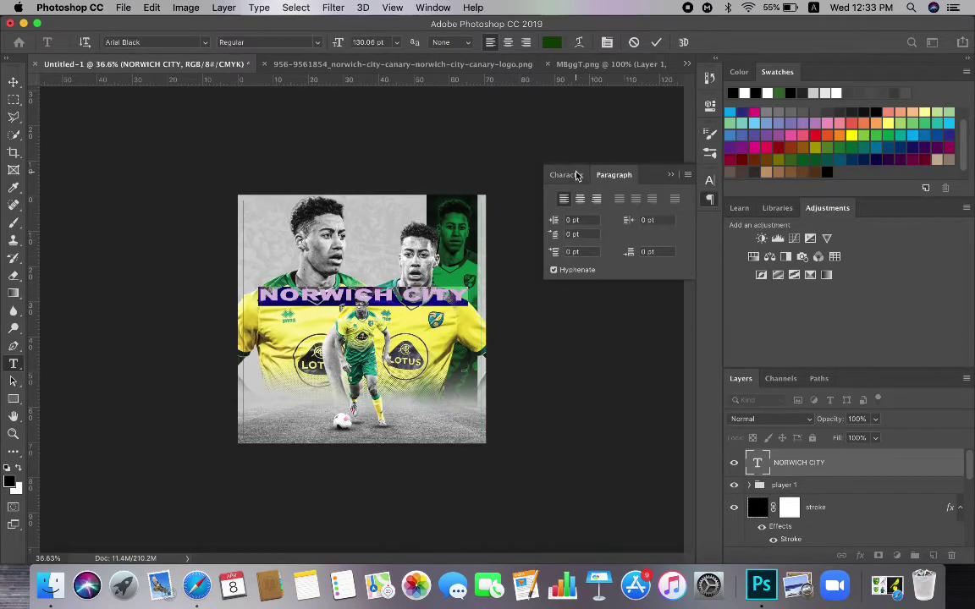
pyautogui.click(575, 176)
pyautogui.click(662, 231)
pyautogui.click(685, 230)
pyautogui.click(577, 241)
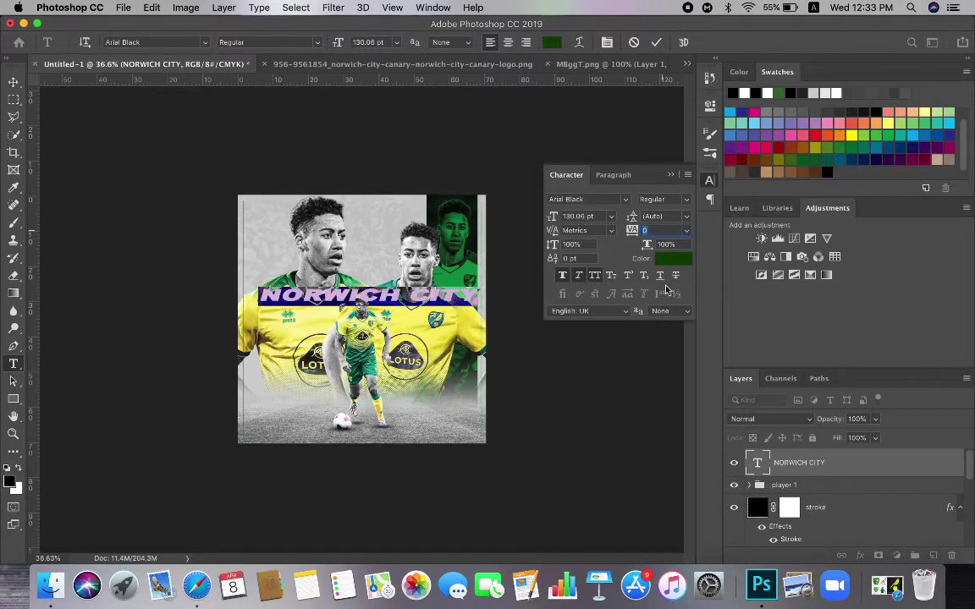
# Try a 150% horizontal scale on the NORWICH CITY text and restore the original width
pyautogui.write('150')
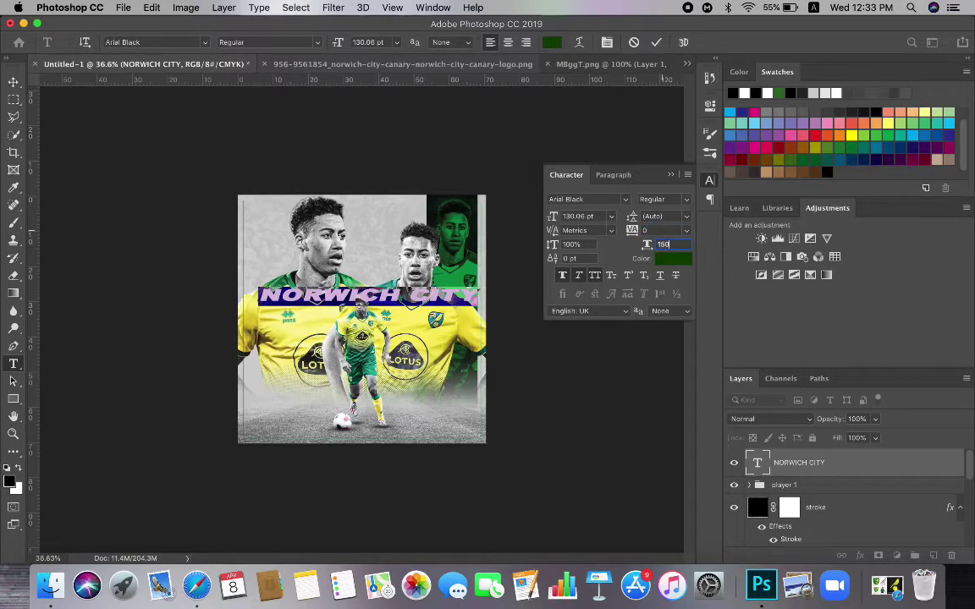
pyautogui.press('Return')
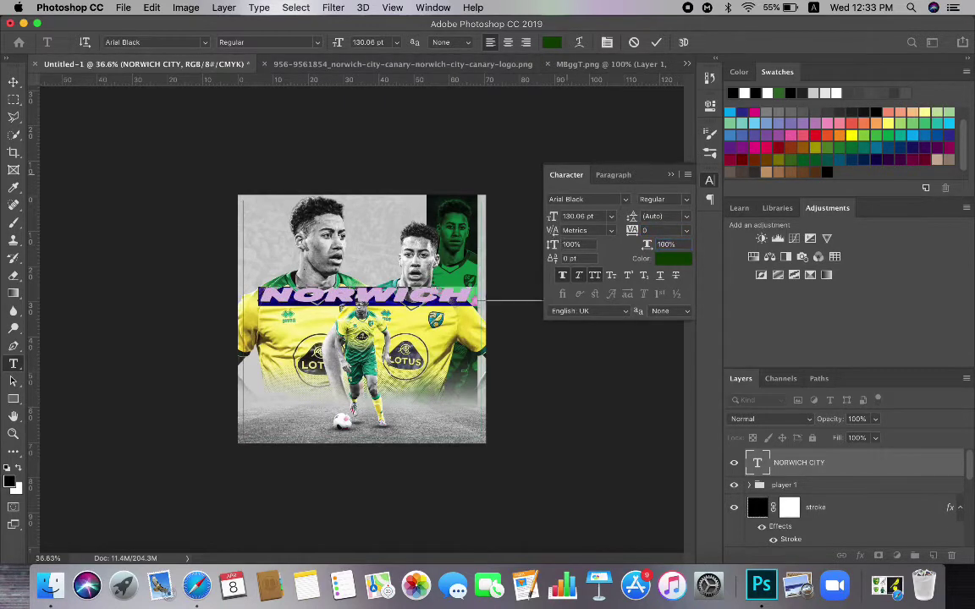
pyautogui.click(670, 175)
pyautogui.click(816, 429)
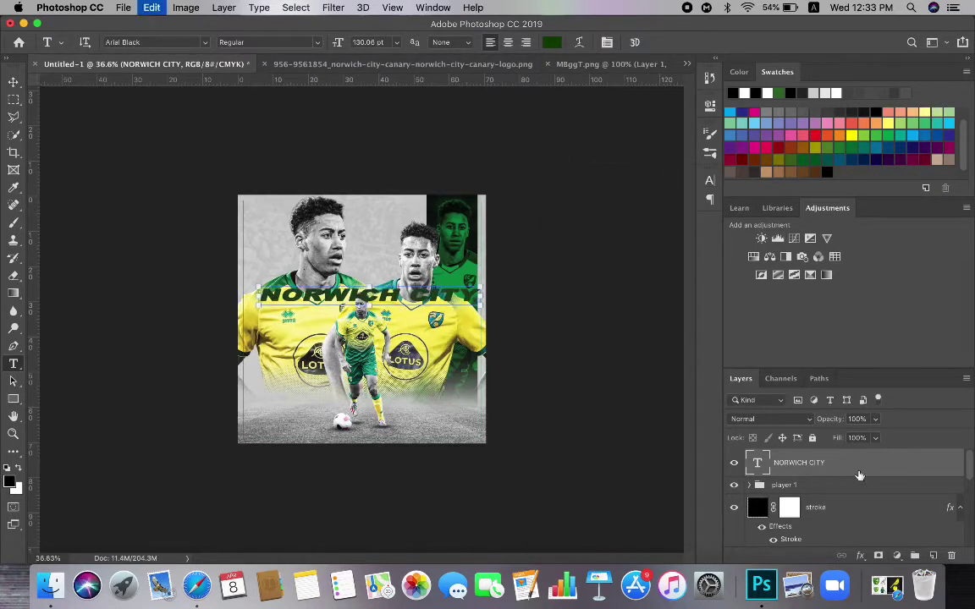
# Shrink the NORWICH CITY text to about 102.66 pt and place it along the poster's upper edge, starting at the left guide
pyautogui.moveTo(415, 295); pyautogui.dragTo(387, 211)
pyautogui.moveTo(452, 204); pyautogui.dragTo(406, 207)
pyautogui.moveTo(389, 219); pyautogui.dragTo(400, 213)
pyautogui.press('Return')
# Place the NORWICH CITY layer behind the players, directly above Layer 11, and set its blend mode to Vivid Light
pyautogui.scroll(-5, 846, 500)
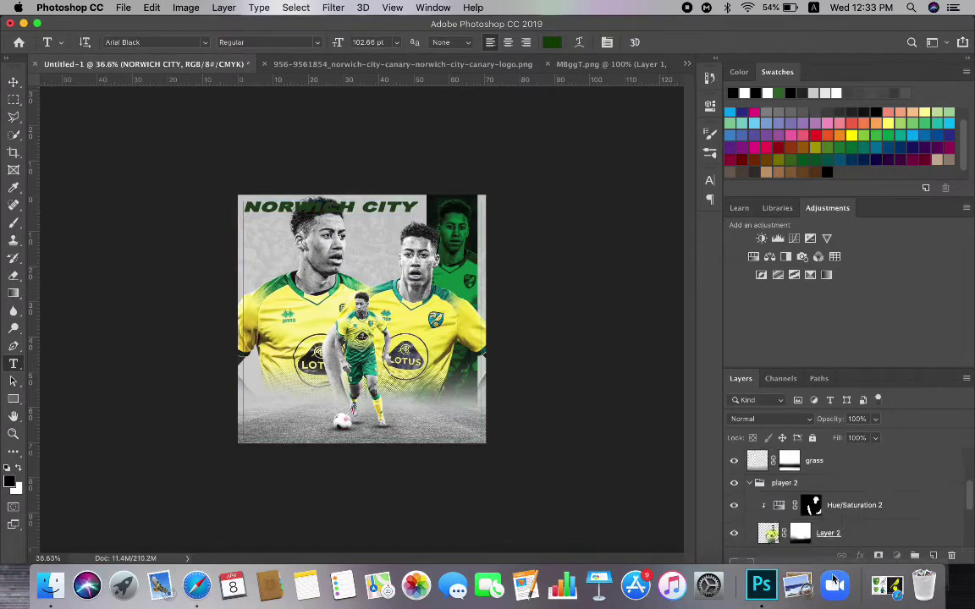
pyautogui.click(768, 419)
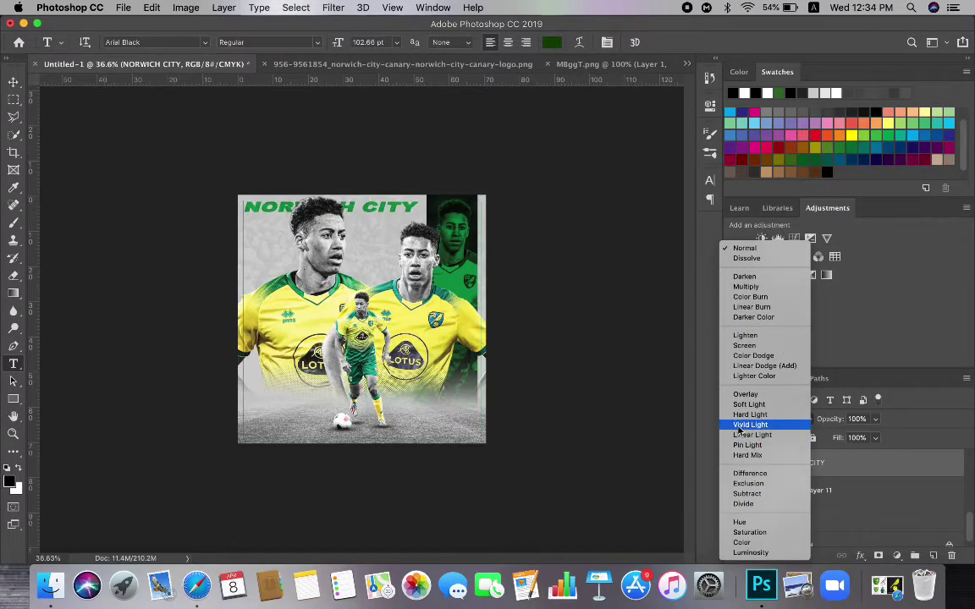
pyautogui.click(741, 429)
pyautogui.scroll(5, 349, 279)
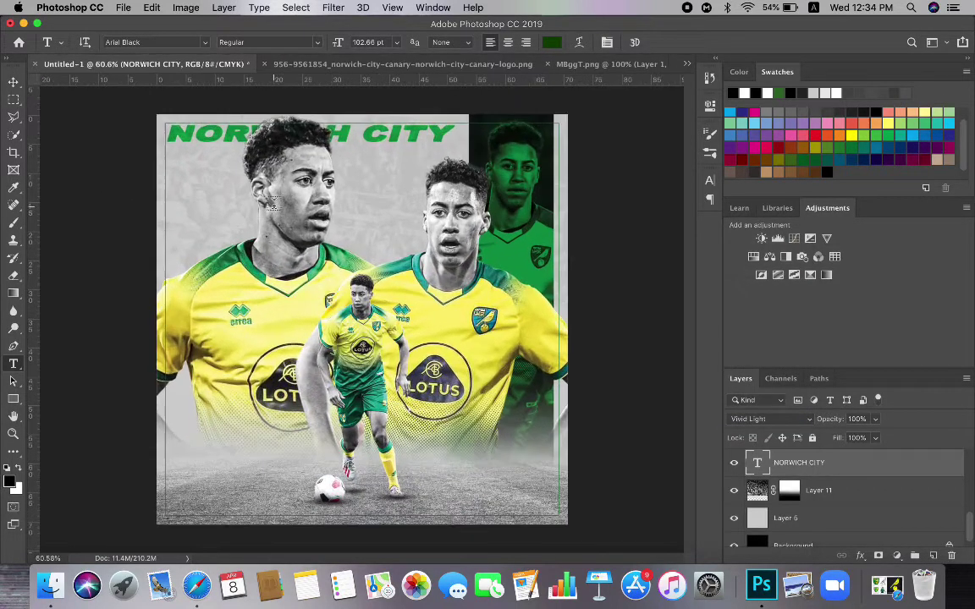
# Duplicate the NORWICH CITY layer and give the copy a 2 px white inside stroke
pyautogui.rightClick(792, 472)
pyautogui.click(838, 524)
pyautogui.press('Return')
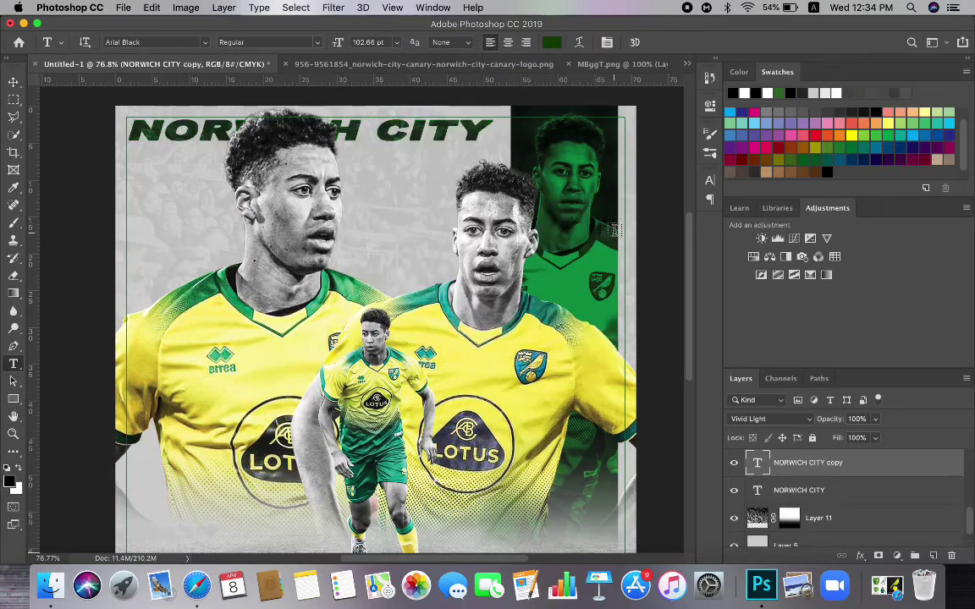
pyautogui.rightClick(820, 467)
pyautogui.click(811, 468)
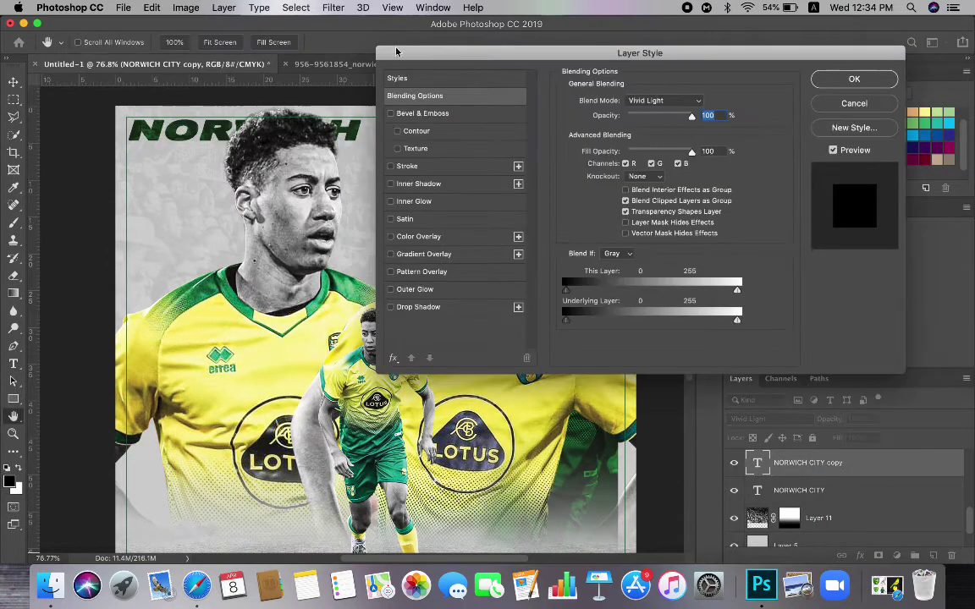
pyautogui.click(392, 166)
pyautogui.click(598, 198)
pyautogui.click(317, 161)
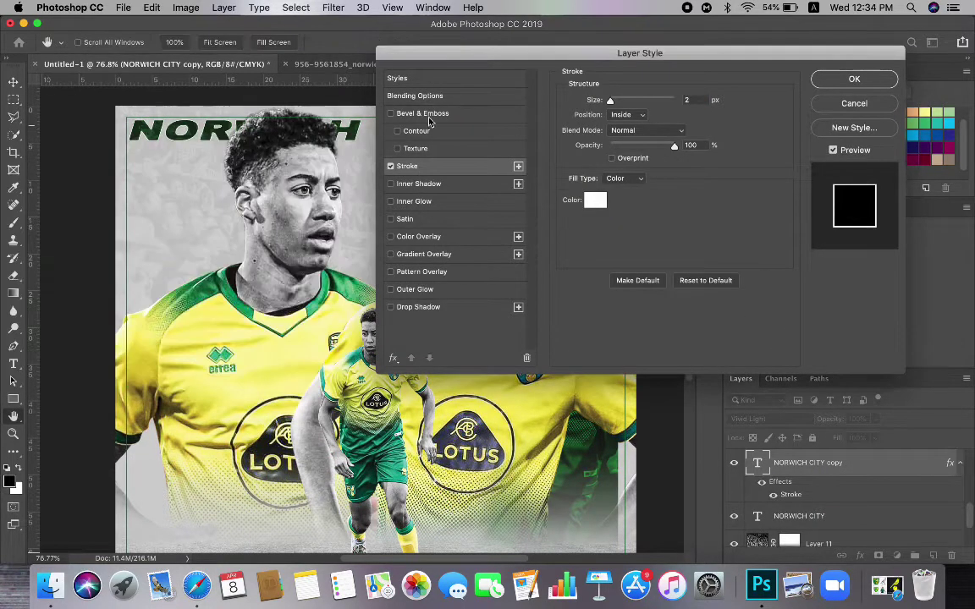
# Set the duplicated text's fill opacity to 0% and reduce its stroke size to 1 px
pyautogui.click(391, 114)
pyautogui.click(415, 95)
pyautogui.moveTo(592, 153); pyautogui.dragTo(507, 145)
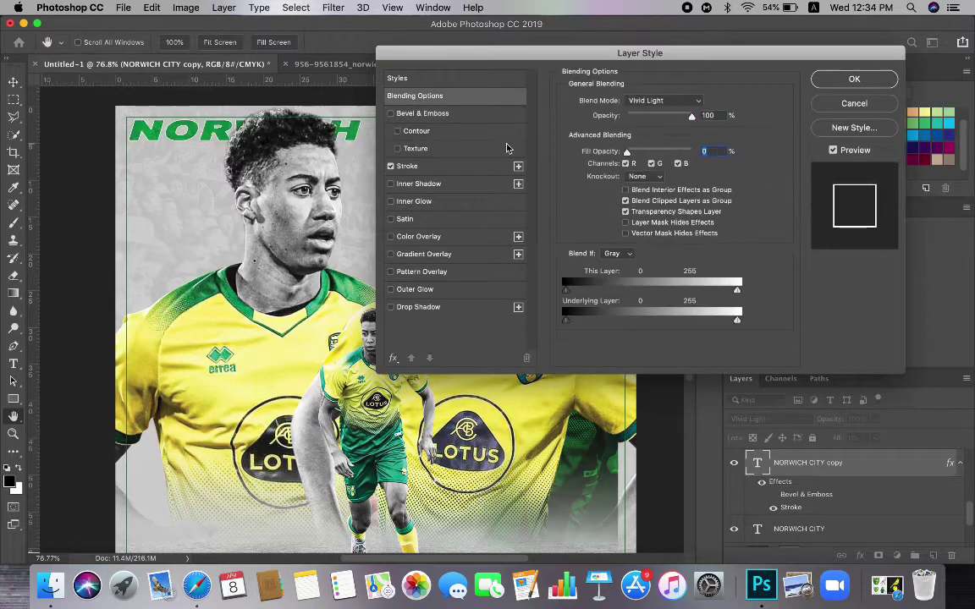
pyautogui.click(851, 79)
pyautogui.doubleClick(783, 495)
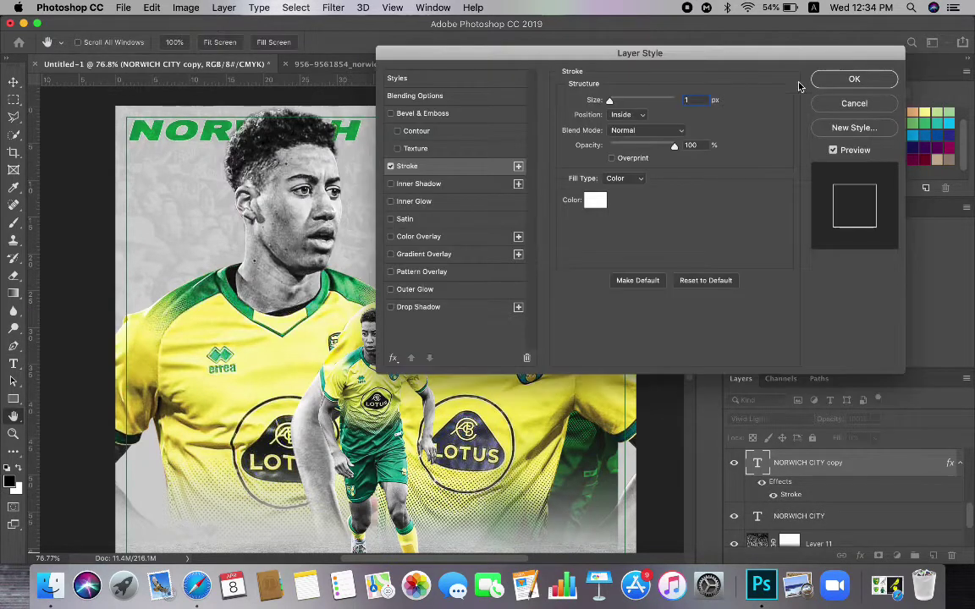
pyautogui.click(840, 81)
# Turn off snapping and offset the outlined text copy slightly down and left of the green title
pyautogui.press('super+t')
pyautogui.moveTo(482, 138); pyautogui.dragTo(476, 141)
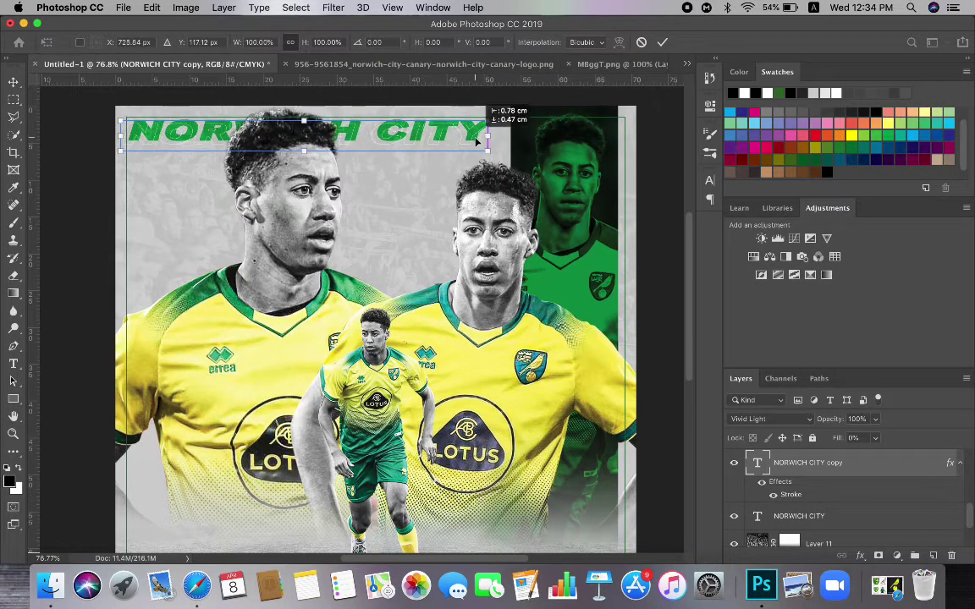
pyautogui.click(392, 7)
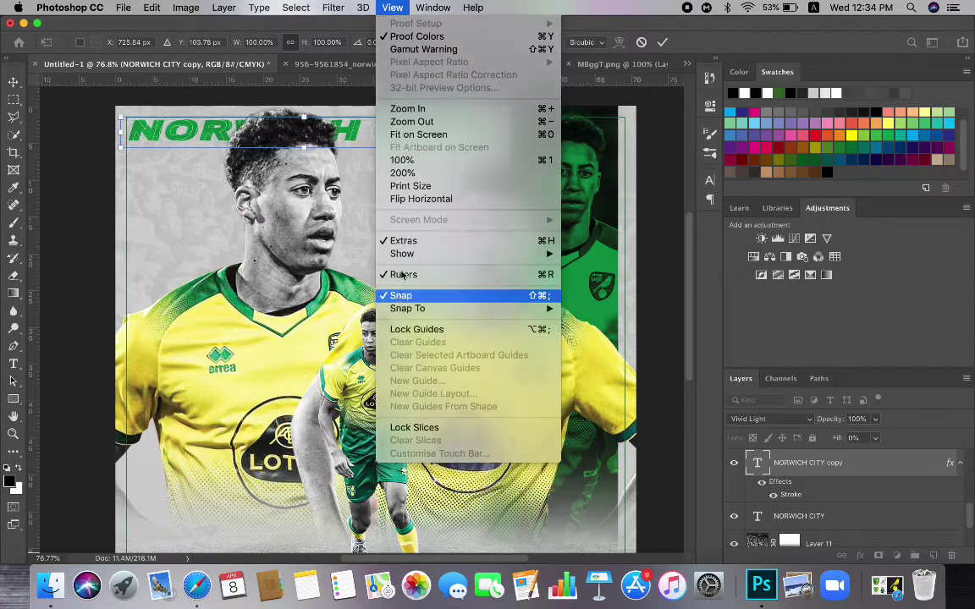
pyautogui.click(520, 293)
pyautogui.moveTo(408, 135); pyautogui.dragTo(407, 138)
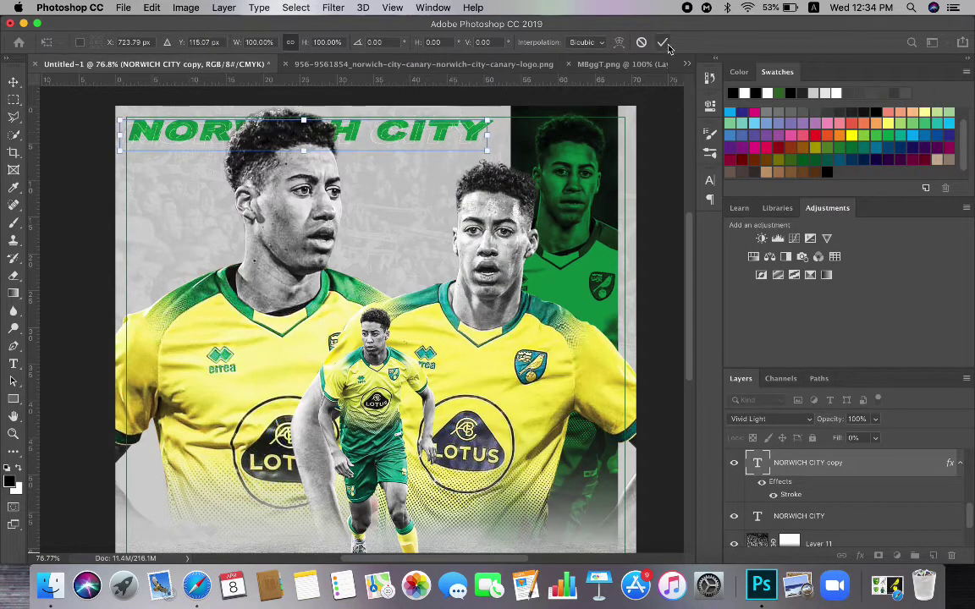
pyautogui.click(664, 43)
# Try repositioning a second outlined copy of the title, and delete that layer
pyautogui.press('super+t')
pyautogui.moveTo(468, 342); pyautogui.dragTo(400, 152)
pyautogui.click(663, 42)
pyautogui.click(952, 556)
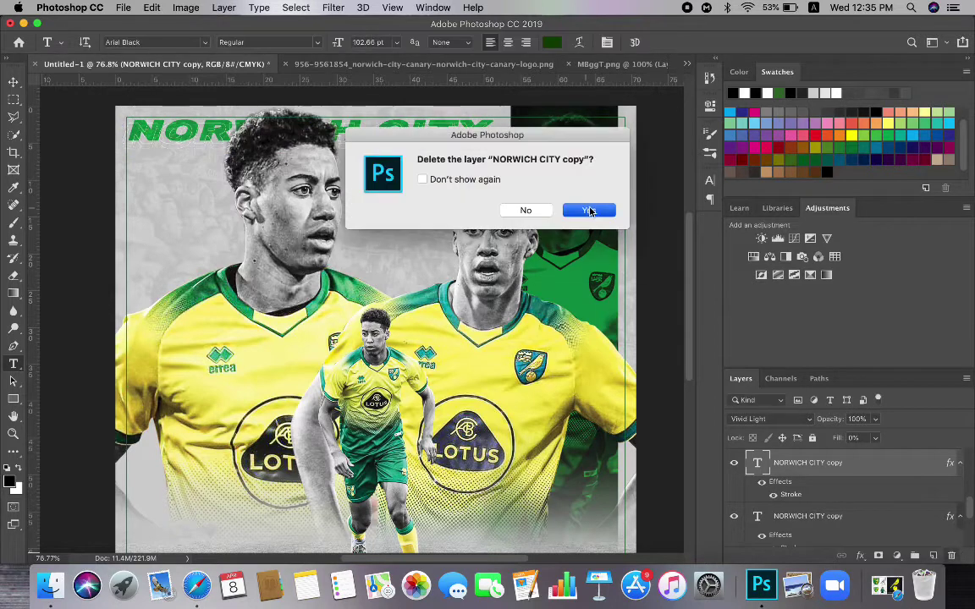
pyautogui.click(592, 210)
# Move the remaining outlined title copy slightly up and to the right
pyautogui.hotkey('ctrl', 't')
pyautogui.moveTo(413, 141); pyautogui.dragTo(414, 134)
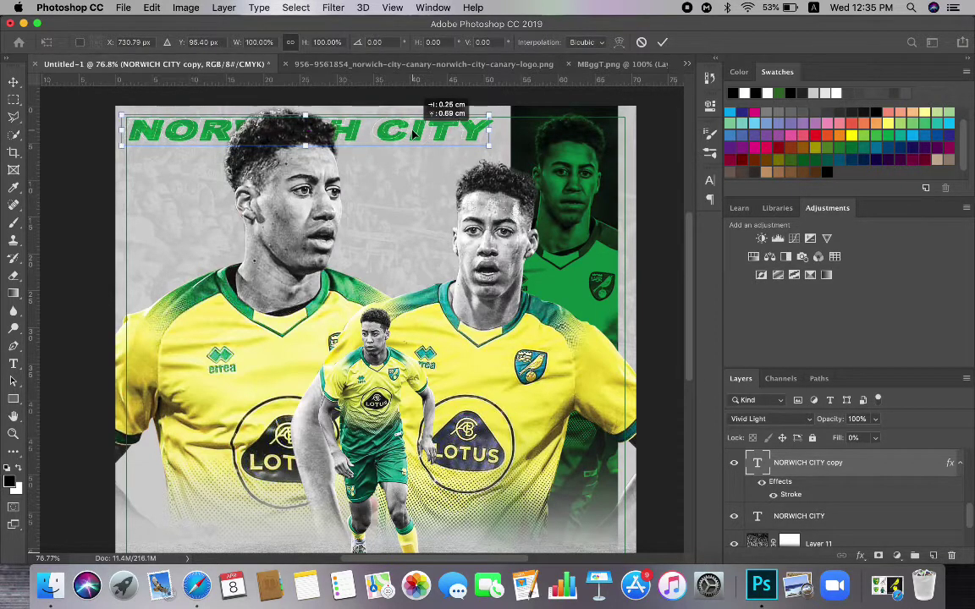
pyautogui.press('Return')
# Duplicate the outlined title, place it directly above Layer 11, and offset it slightly down and right of the green title
pyautogui.rightClick(833, 463)
pyautogui.click(805, 516)
pyautogui.press('Return')
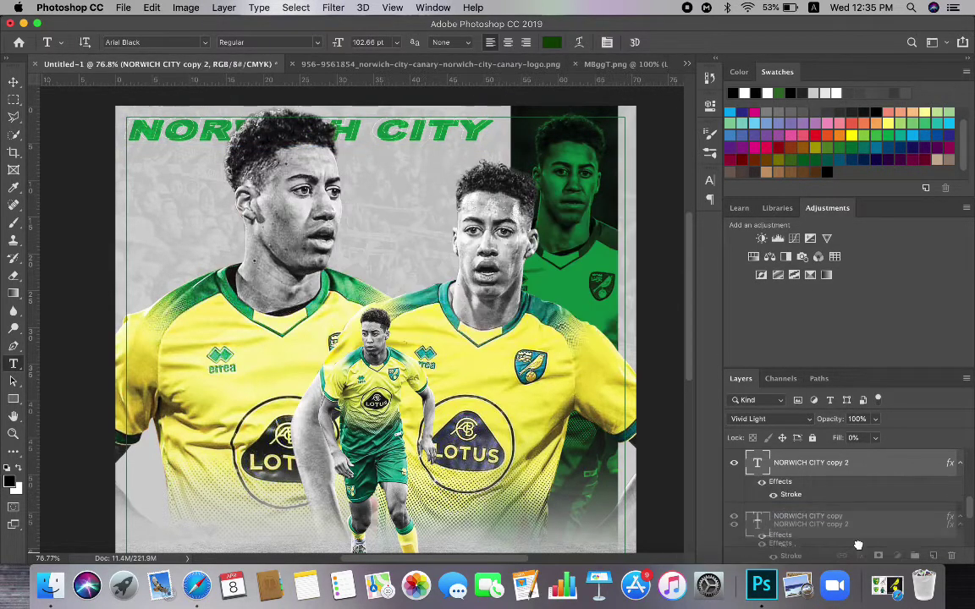
pyautogui.hotkey('ctrl', 't')
pyautogui.moveTo(459, 136); pyautogui.dragTo(471, 133)
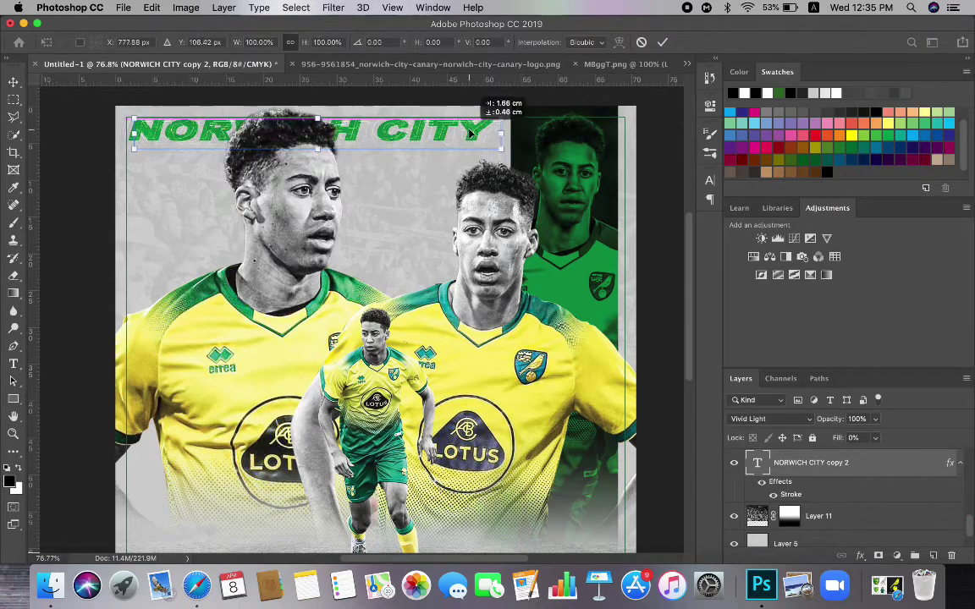
pyautogui.click(662, 44)
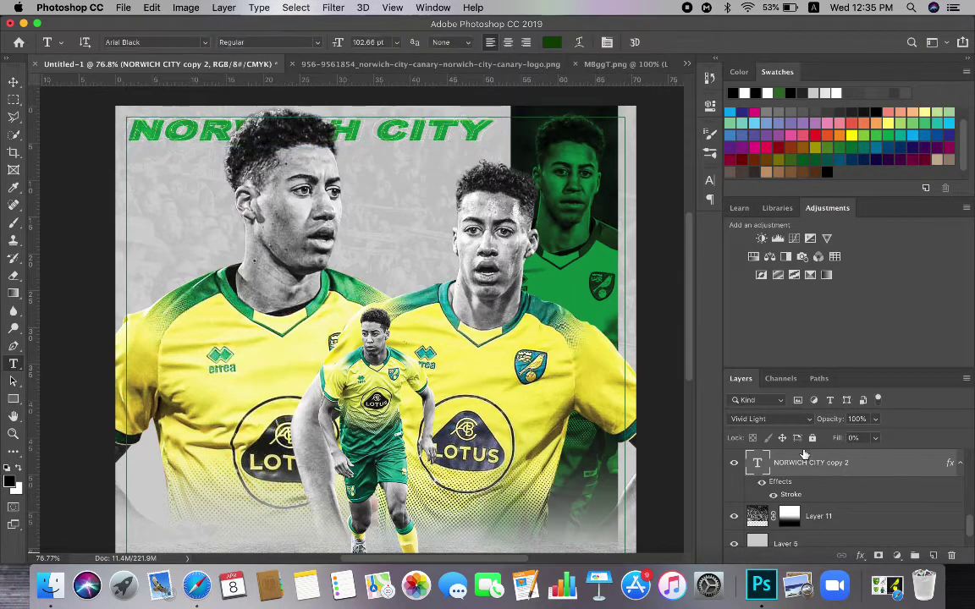
# Duplicate the outlined title above the NORWICH CITY copy layer and offset it slightly down and left
pyautogui.scroll(5, 810, 461)
pyautogui.rightClick(829, 484)
pyautogui.click(800, 535)
pyautogui.click(611, 233)
pyautogui.hotkey('ctrl', 't')
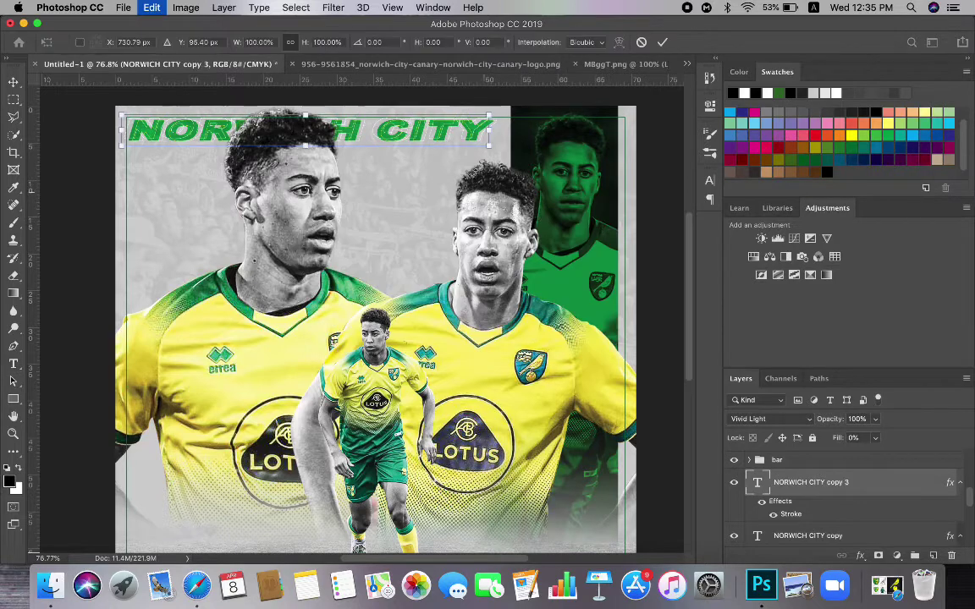
pyautogui.moveTo(434, 116); pyautogui.dragTo(443, 132)
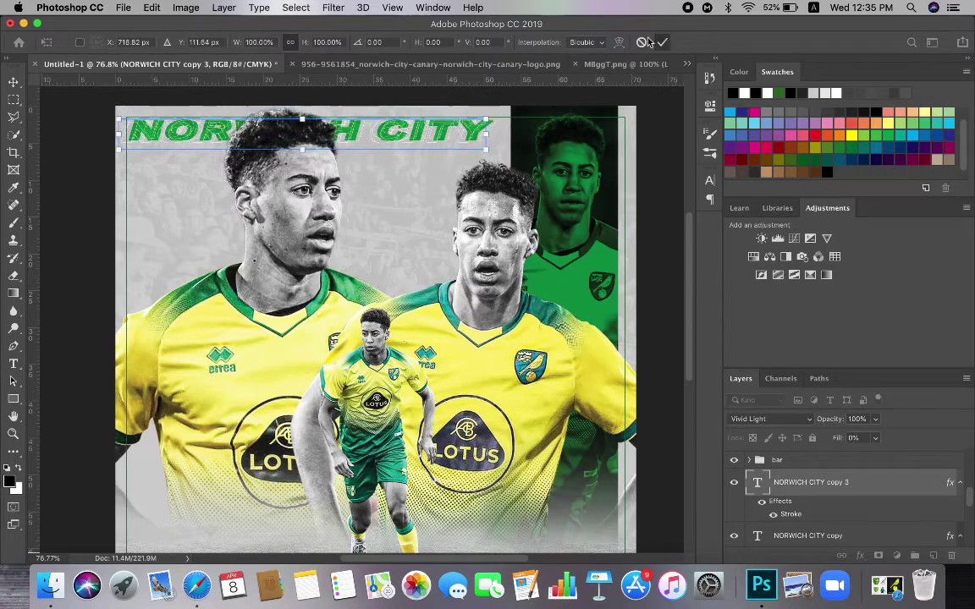
pyautogui.click(662, 44)
pyautogui.click(636, 43)
pyautogui.click(526, 215)
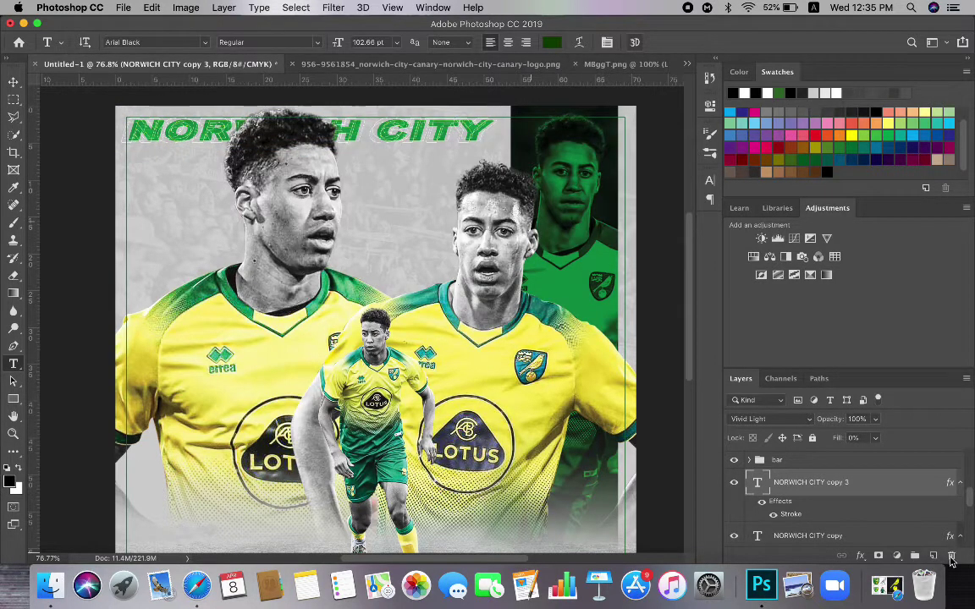
# Delete the outlined title layer NORWICH CITY copy 3
pyautogui.click(951, 558)
pyautogui.click(589, 210)
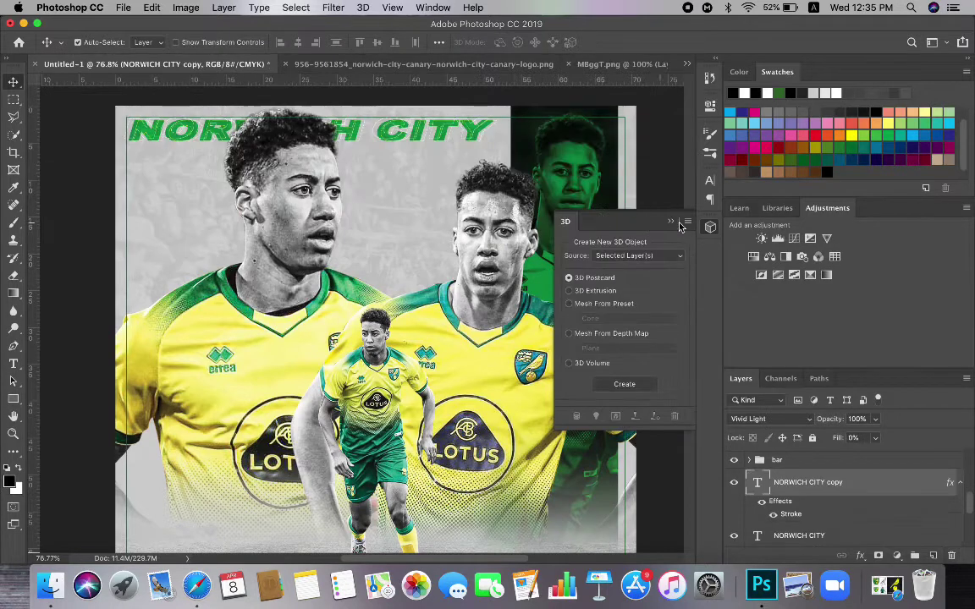
# Try the Color Burn blend mode on the green NORWICH CITY title, and set it back to Vivid Light
pyautogui.click(827, 536)
pyautogui.click(771, 419)
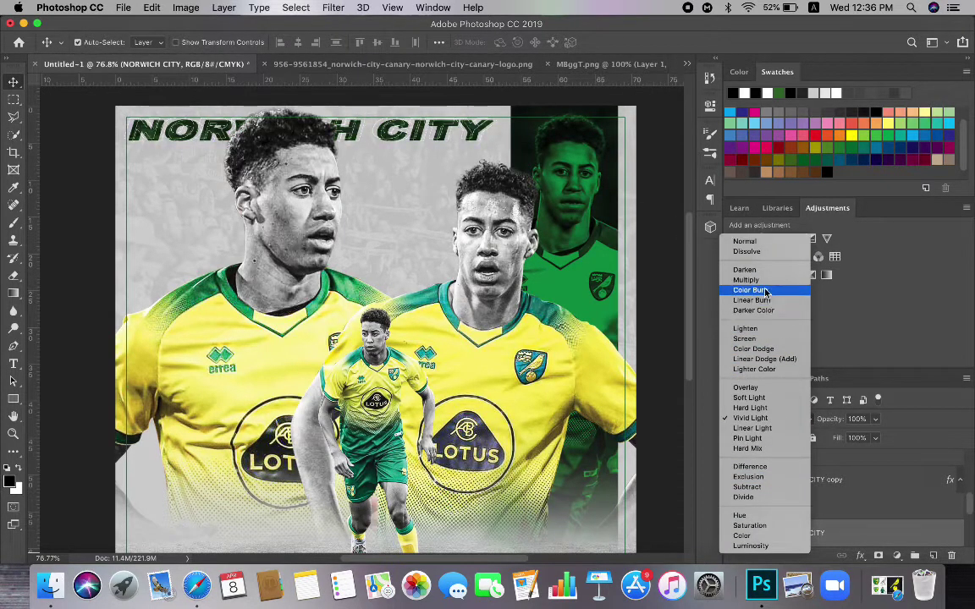
pyautogui.click(749, 290)
pyautogui.scroll(-3, 308, 286)
pyautogui.click(770, 419)
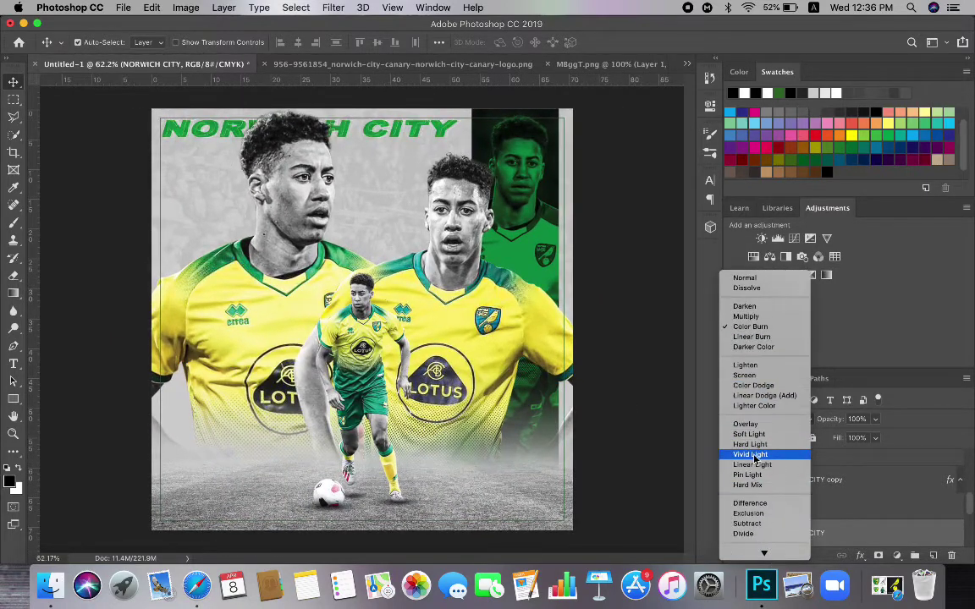
pyautogui.click(753, 456)
# Duplicate the green NORWICH CITY title in place and reduce the duplicate's fill to about 67%
pyautogui.rightClick(831, 534)
pyautogui.click(833, 62)
pyautogui.click(611, 230)
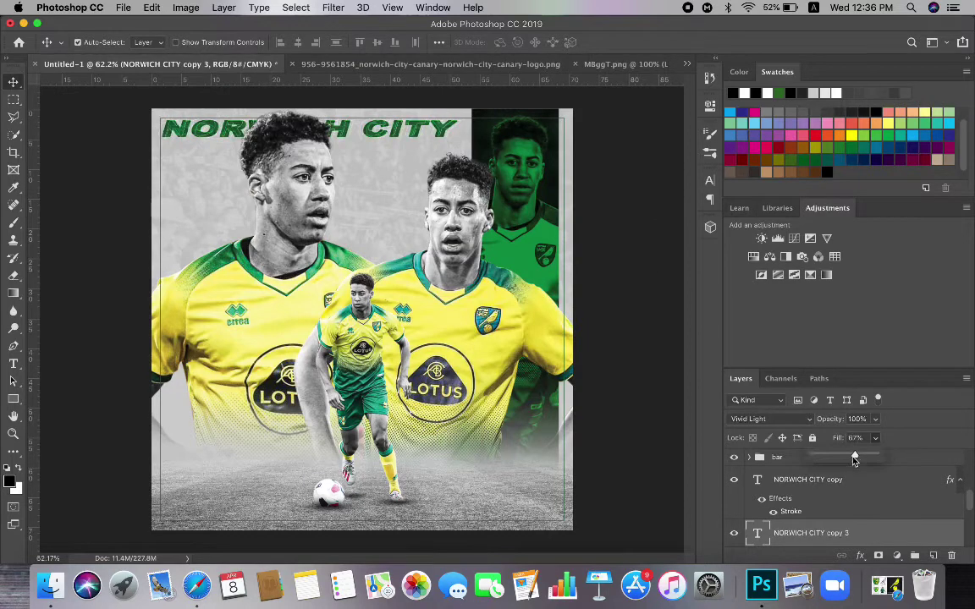
pyautogui.click(856, 479)
pyautogui.hotkey('ctrl', 't')
pyautogui.moveTo(458, 140); pyautogui.dragTo(499, 174)
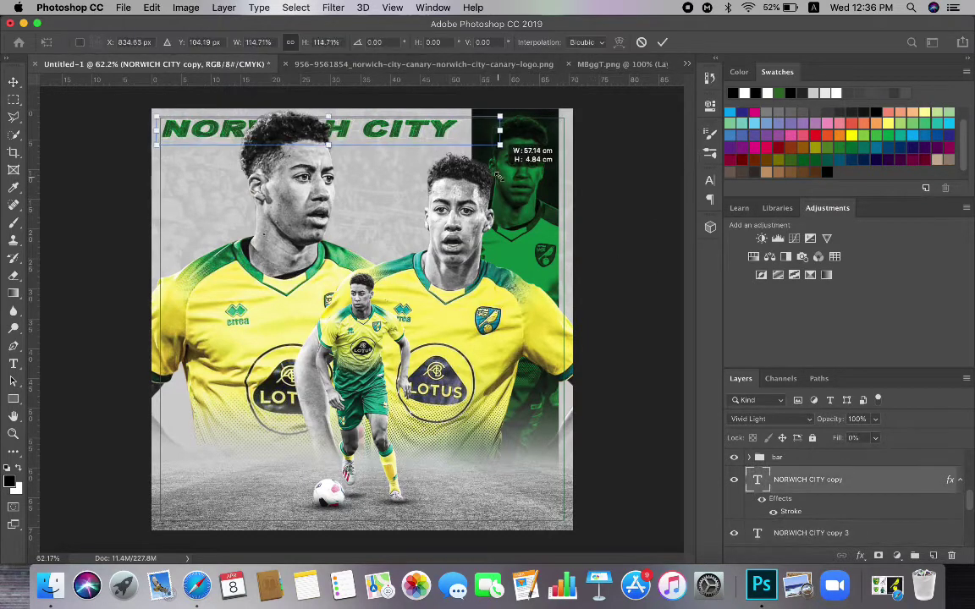
pyautogui.click(643, 44)
# Enlarge the outlined title layer NORWICH CITY copy 2, just above Layer 11, with a free transform
pyautogui.scroll(-3, 846, 518)
pyautogui.click(845, 521)
pyautogui.scroll(-3, 843, 522)
pyautogui.scroll(-2, 833, 499)
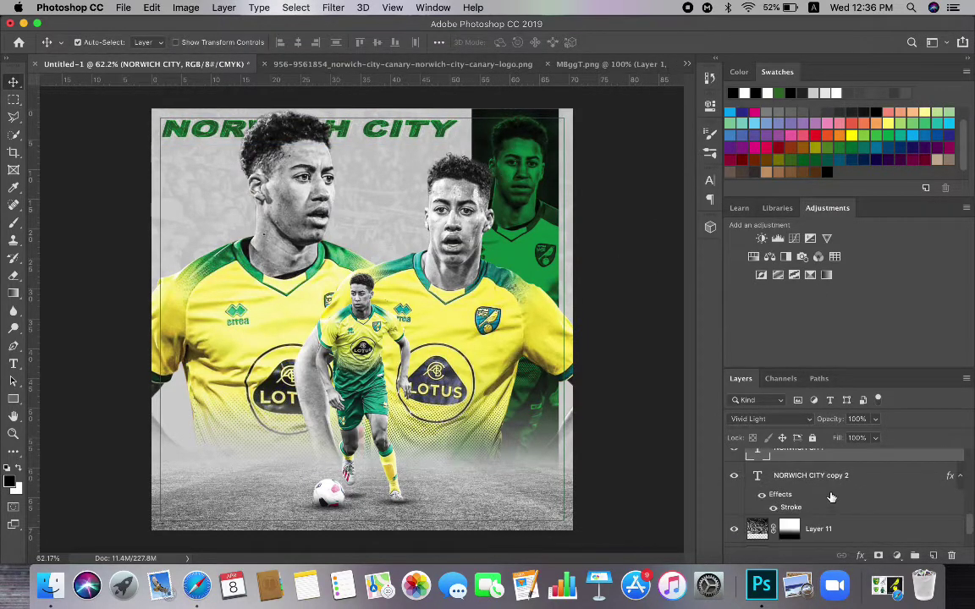
pyautogui.click(830, 480)
pyautogui.press('super+t')
pyautogui.moveTo(464, 137)
pyautogui.mouseDown()
pyautogui.moveTo(576, 140)
pyautogui.moveTo(472, 141)
pyautogui.mouseUp()
pyautogui.click(662, 43)
# Duplicate the green NORWICH CITY title and place the copy directly beneath it as a second row
pyautogui.scroll(-4, 449, 296)
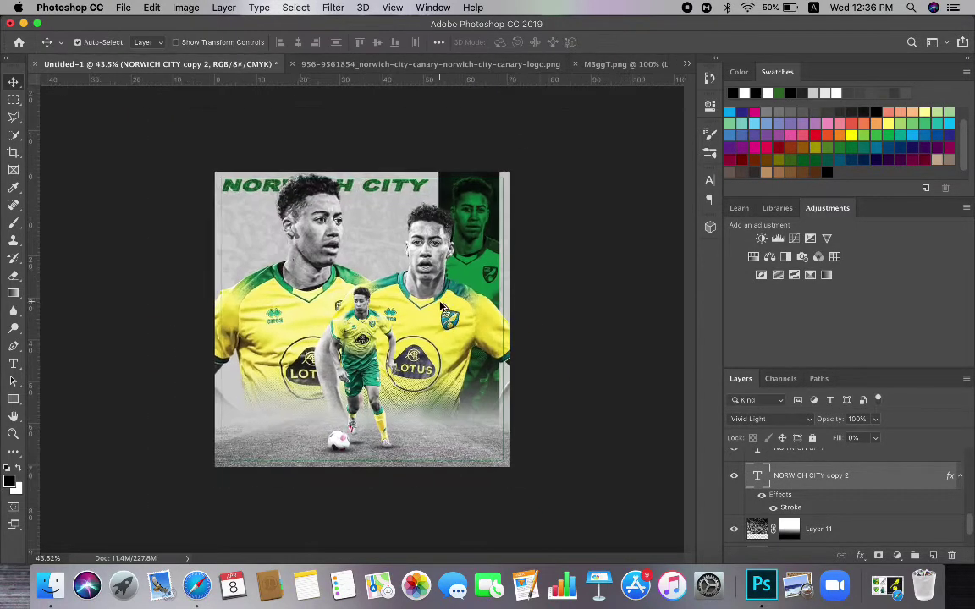
pyautogui.scroll(2, 449, 296)
pyautogui.scroll(2, 813, 482)
pyautogui.click(819, 485)
pyautogui.rightClick(818, 486)
pyautogui.click(762, 527)
pyautogui.click(610, 231)
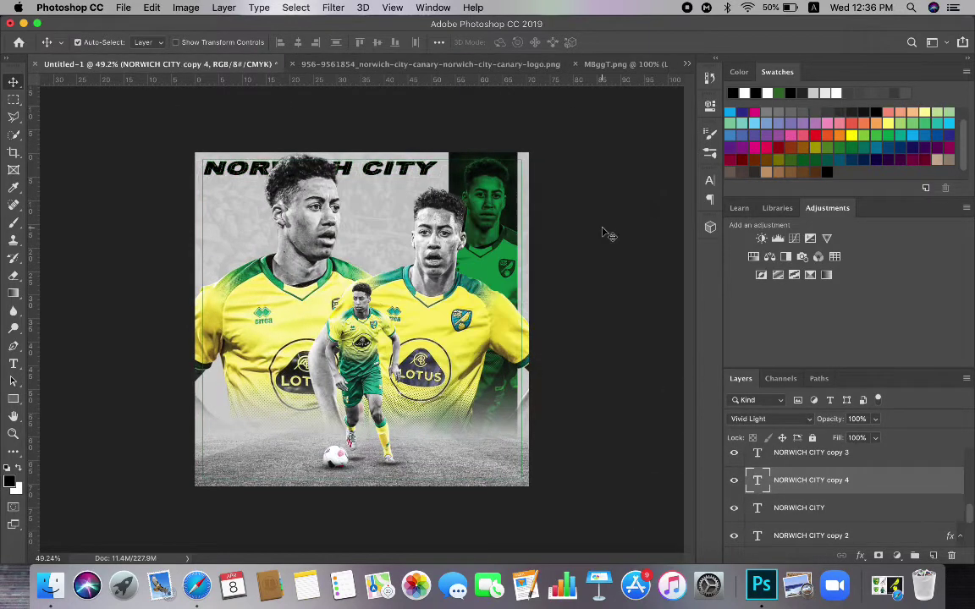
pyautogui.press('super+t')
pyautogui.moveTo(403, 172); pyautogui.dragTo(403, 189)
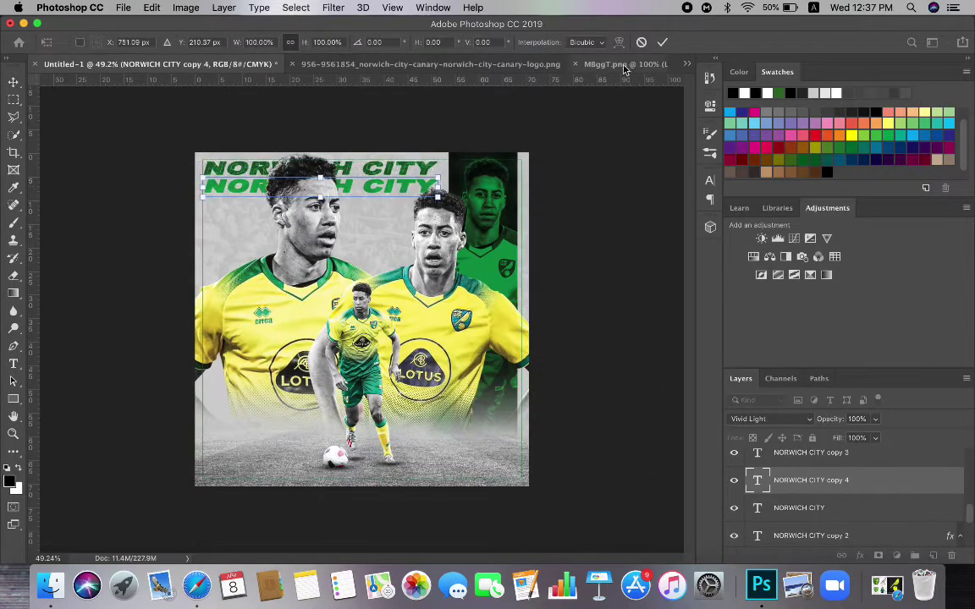
pyautogui.click(663, 42)
# Duplicate the second-row title in place and set the duplicate's fill to 65%
pyautogui.rightClick(808, 480)
pyautogui.click(677, 530)
pyautogui.click(612, 228)
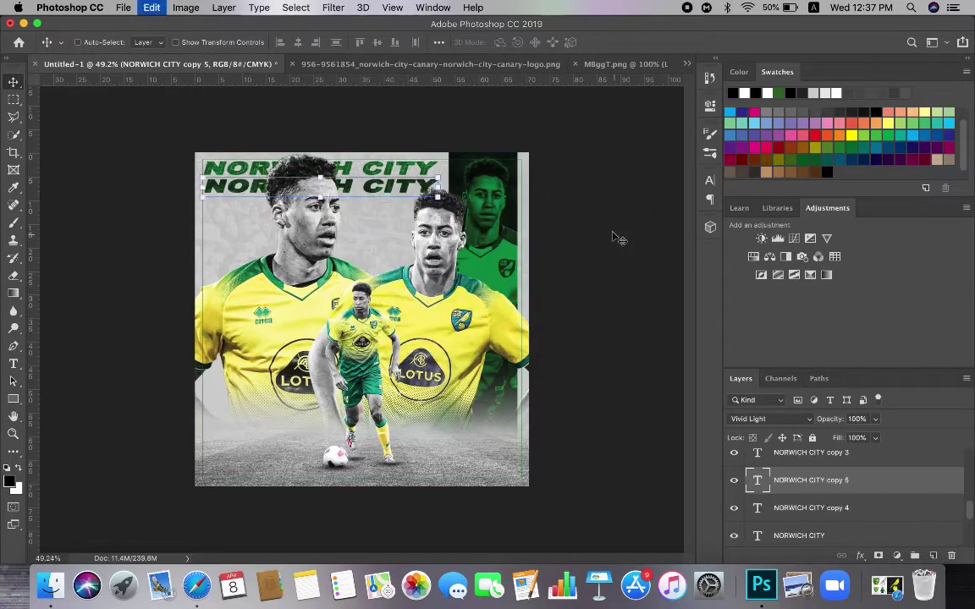
pyautogui.press('super+t')
pyautogui.click(663, 41)
pyautogui.click(875, 438)
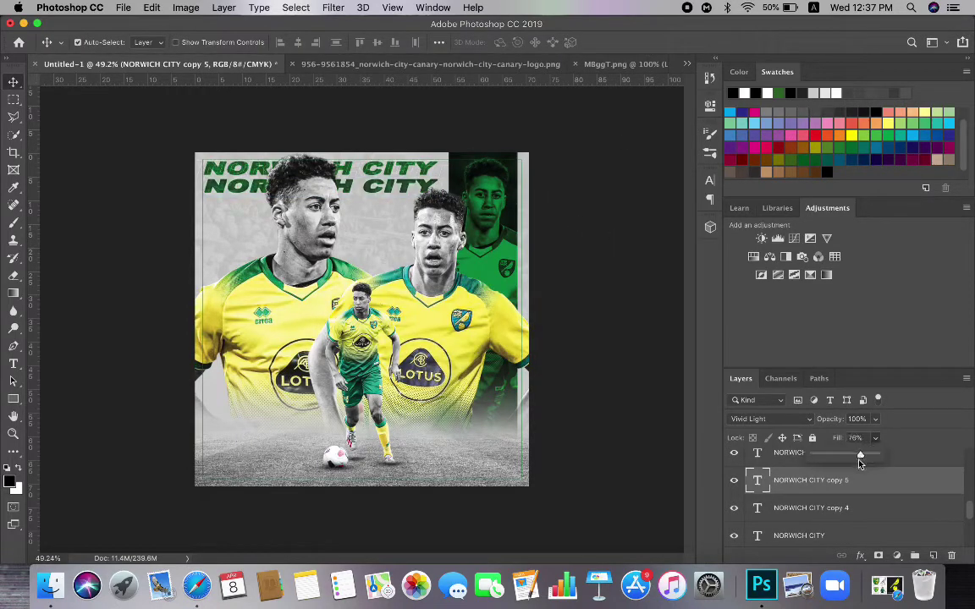
pyautogui.moveTo(860, 457); pyautogui.dragTo(853, 457)
# Duplicate NORWICH CITY copy 5, place the copy beneath as a third row, and set its fill to 100%
pyautogui.rightClick(855, 480)
pyautogui.click(754, 535)
pyautogui.click(612, 230)
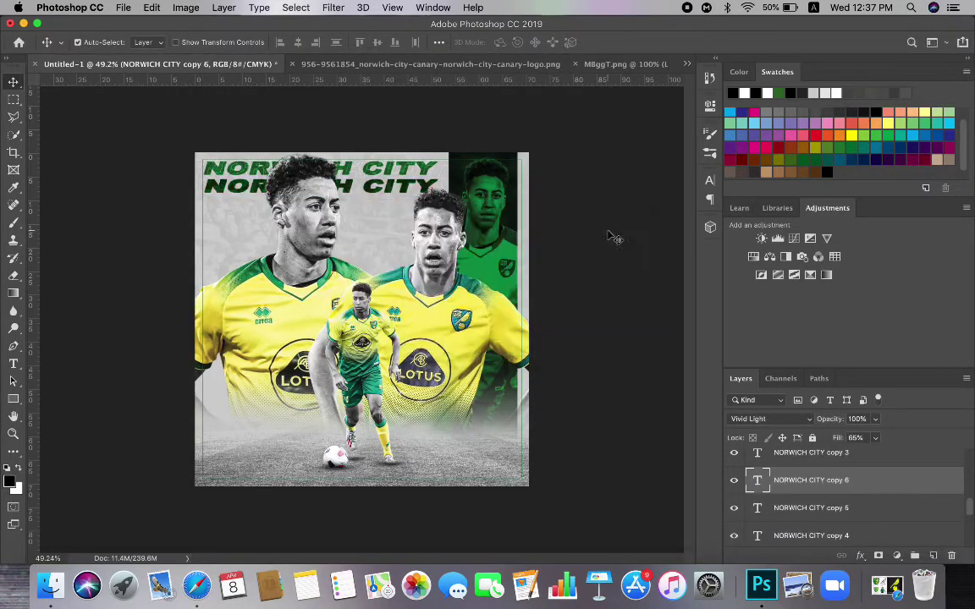
pyautogui.press('super+t')
pyautogui.moveTo(397, 188); pyautogui.dragTo(396, 204)
pyautogui.click(663, 41)
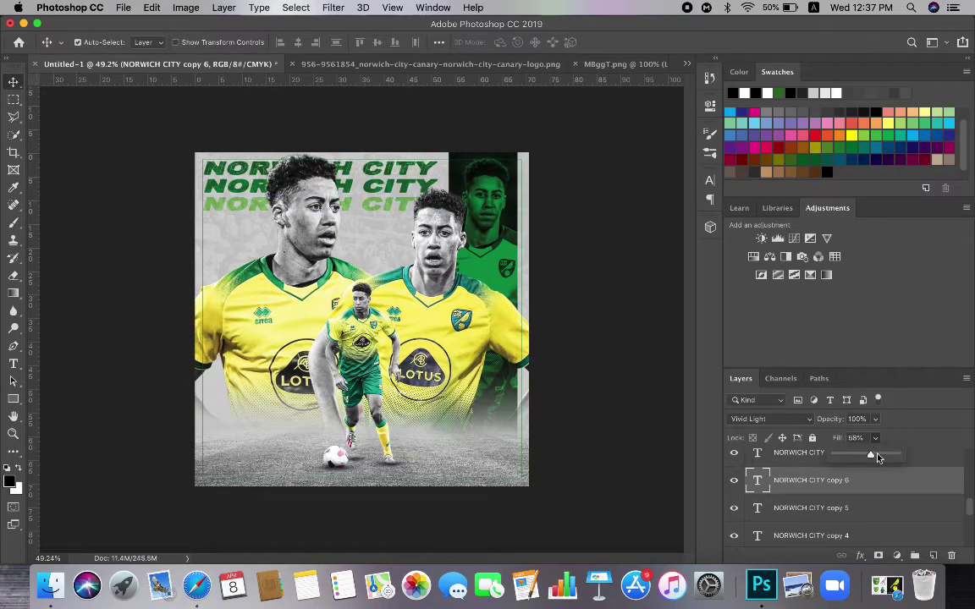
pyautogui.moveTo(878, 457); pyautogui.dragTo(906, 457)
# Duplicate the third-row title in place and reduce the fill of NORWICH CITY copy 6 to about 62%
pyautogui.rightClick(836, 478)
pyautogui.click(749, 535)
pyautogui.click(612, 230)
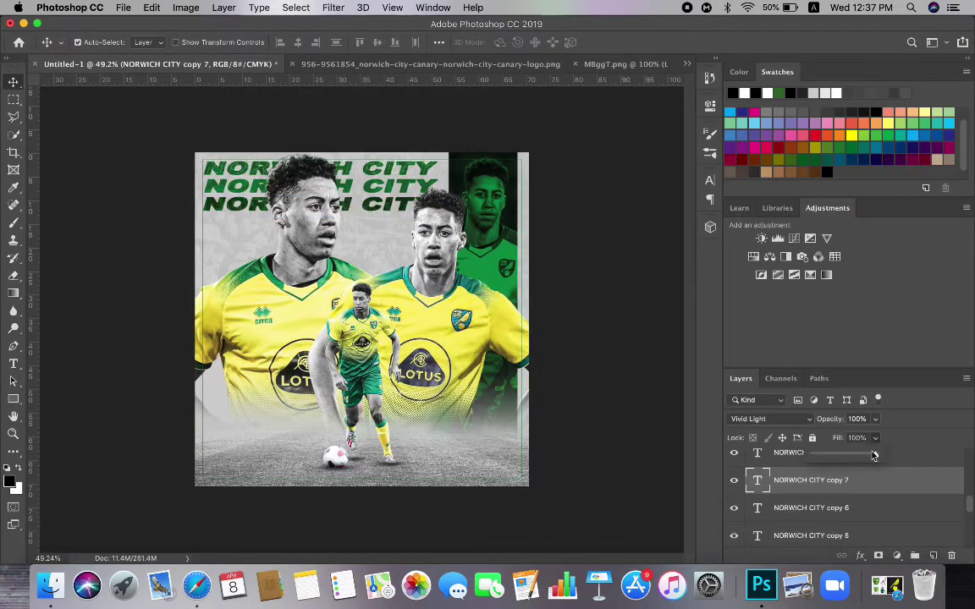
pyautogui.click(865, 507)
pyautogui.click(875, 438)
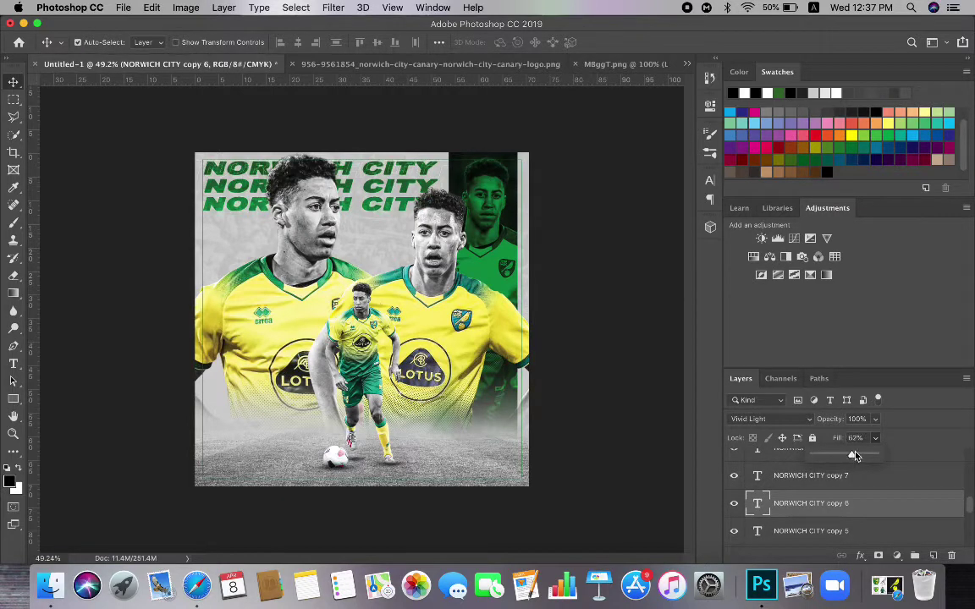
# Set the fill of NORWICH CITY copy 5 to about 63% and of NORWICH CITY copy 6 to 41%
pyautogui.scroll(-1, 863, 500)
pyautogui.click(855, 508)
pyautogui.click(875, 438)
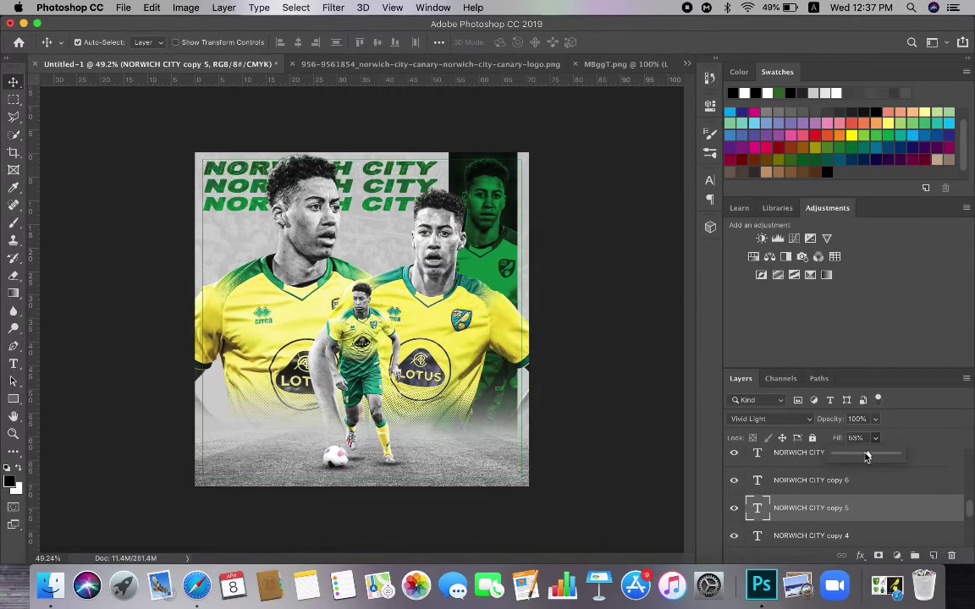
pyautogui.hotkey('alt', ']')
pyautogui.scroll(-2, 552, 320)
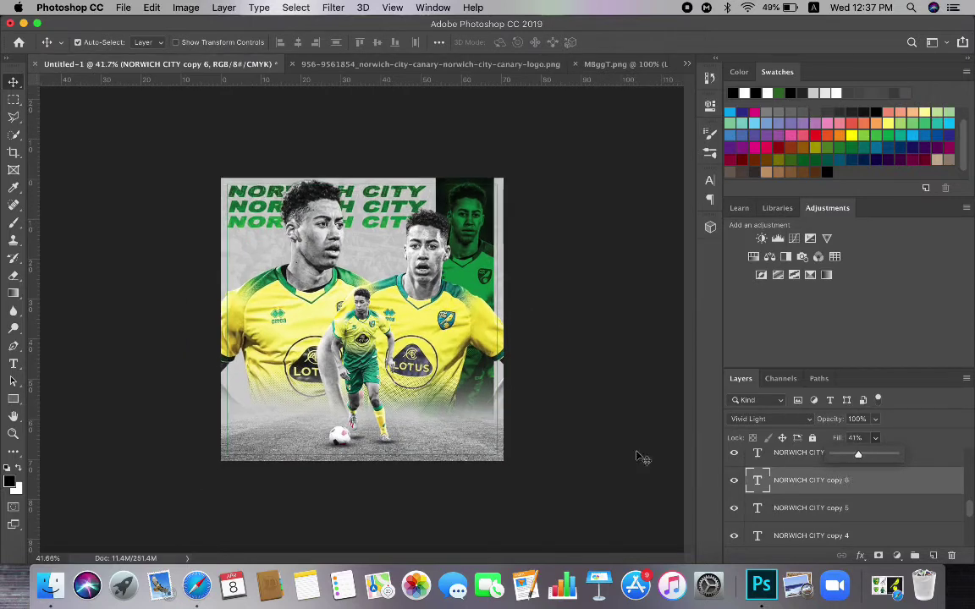
pyautogui.click(643, 460)
pyautogui.click(736, 457)
pyautogui.click(736, 457)
pyautogui.click(781, 463)
pyautogui.keyDown('super'); pyautogui.click(782, 475); pyautogui.keyUp('super')
pyautogui.keyDown('super'); pyautogui.click(783, 475); pyautogui.keyUp('super')
pyautogui.keyDown('super'); pyautogui.click(786, 498); pyautogui.keyUp('super')
pyautogui.keyDown('super'); pyautogui.click(789, 518); pyautogui.keyUp('super')
pyautogui.scroll(-2, 792, 499)
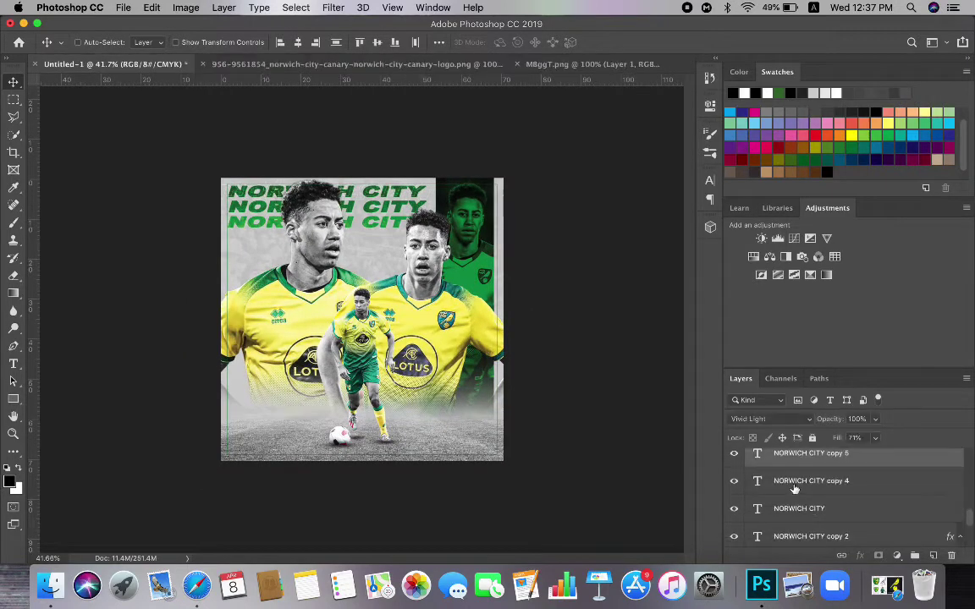
pyautogui.keyDown('super'); pyautogui.click(794, 485); pyautogui.keyUp('super')
pyautogui.keyDown('super'); pyautogui.click(784, 506); pyautogui.keyUp('super')
pyautogui.scroll(-1, 774, 512)
pyautogui.rightClick(797, 499)
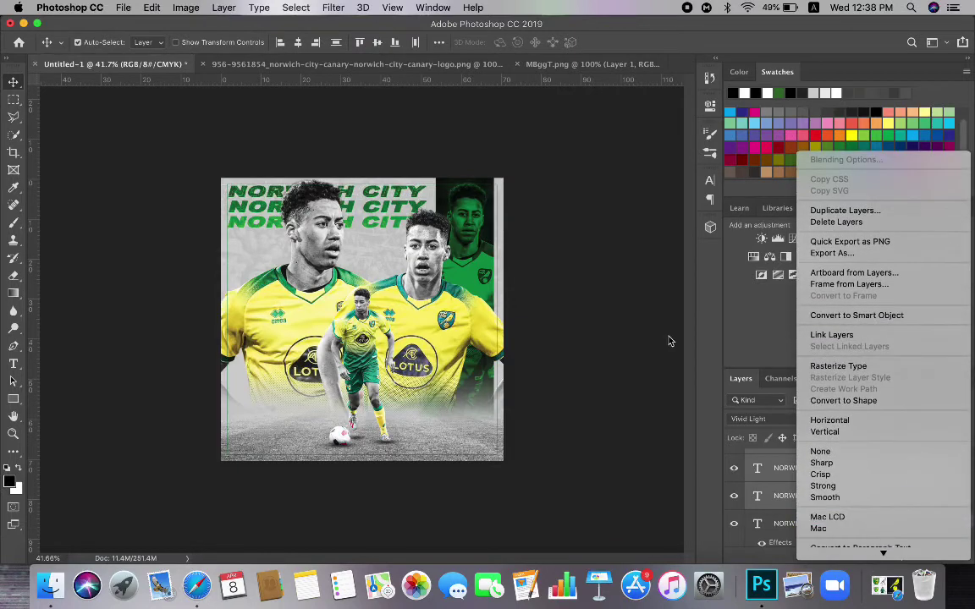
pyautogui.click(627, 347)
# Duplicate the outlined layer NORWICH CITY copy and move the duplicate down over the second title row
pyautogui.scroll(5, 803, 483)
pyautogui.scroll(-1, 805, 482)
pyautogui.click(822, 470)
pyautogui.rightClick(824, 470)
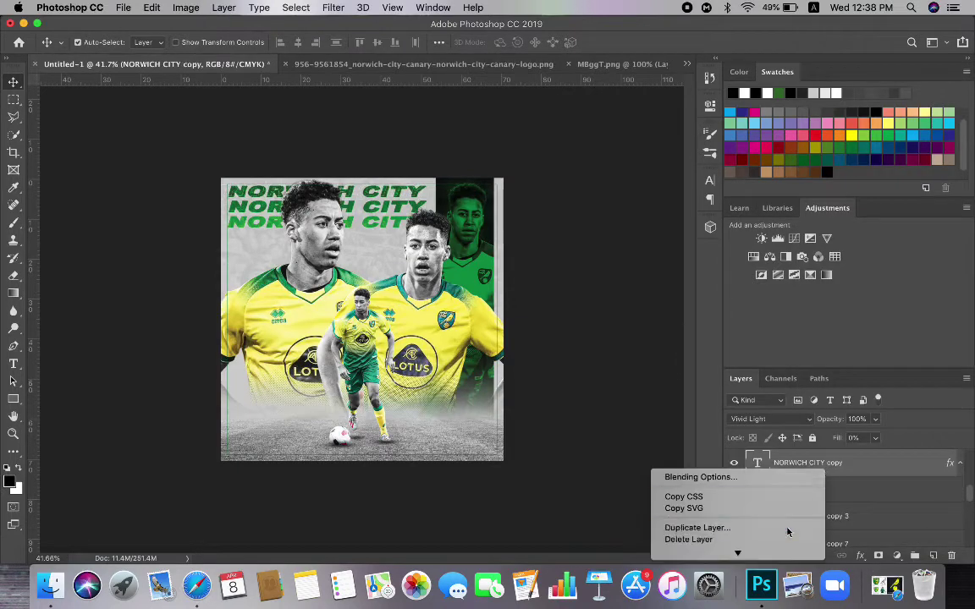
pyautogui.click(787, 528)
pyautogui.press('Return')
pyautogui.hotkey('ctrl', 't')
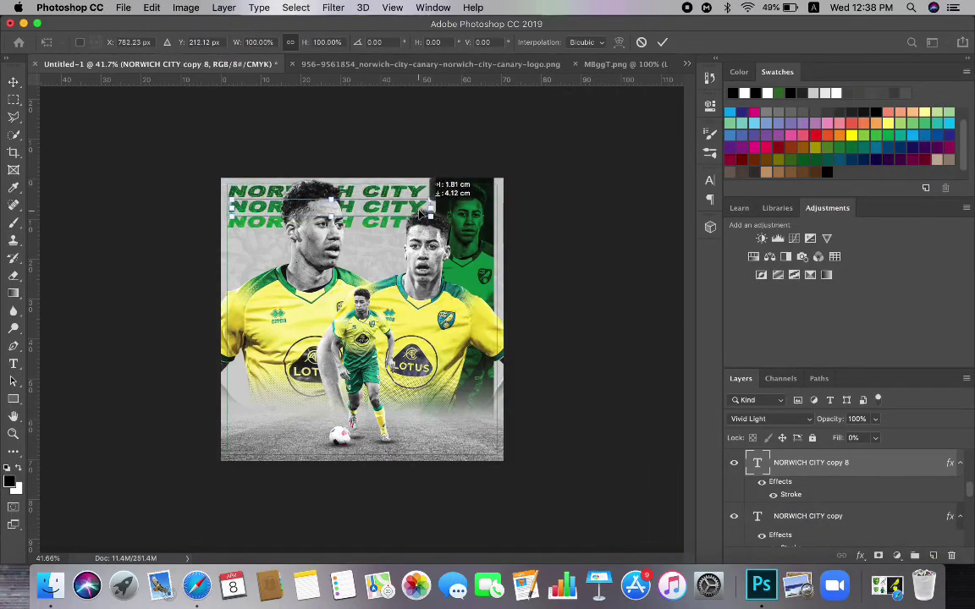
pyautogui.click(663, 42)
# Duplicate the second-row outlined title and move the new copy down over the third title row
pyautogui.rightClick(808, 464)
pyautogui.click(834, 508)
pyautogui.press('Return')
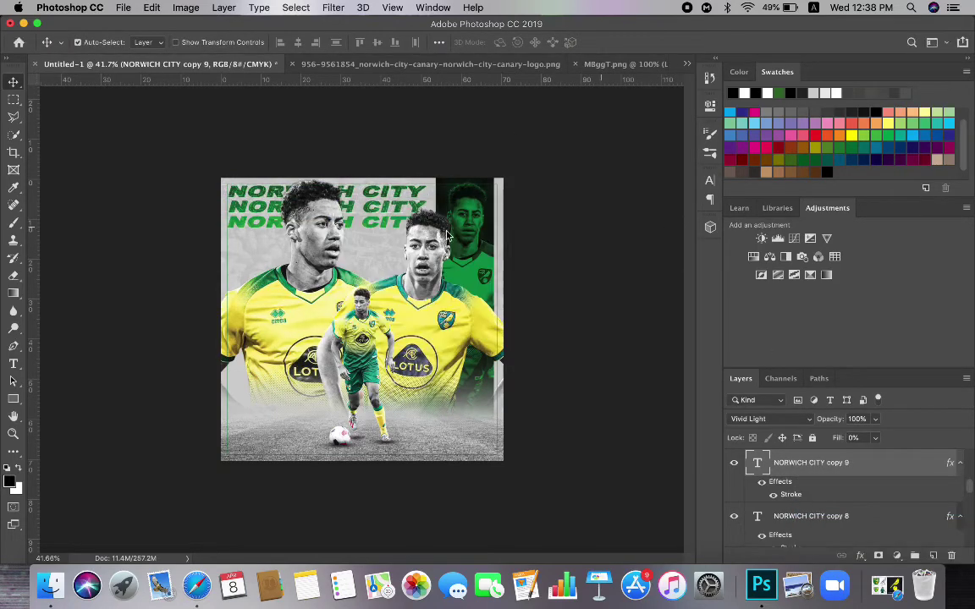
pyautogui.hotkey('ctrl', 't')
pyautogui.moveTo(394, 211); pyautogui.dragTo(394, 218)
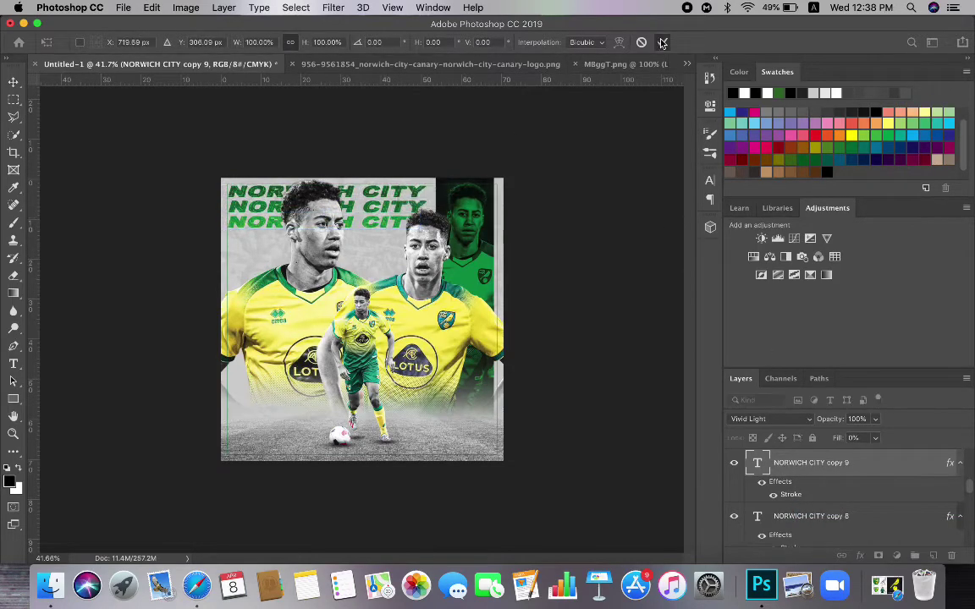
pyautogui.click(663, 42)
# Duplicate the enlarged outline NORWICH CITY copy 2 and move it onto the second title row, slightly to the left
pyautogui.scroll(-8, 816, 518)
pyautogui.scroll(1, 810, 485)
pyautogui.click(808, 474)
pyautogui.scroll(1, 805, 475)
pyautogui.rightClick(813, 492)
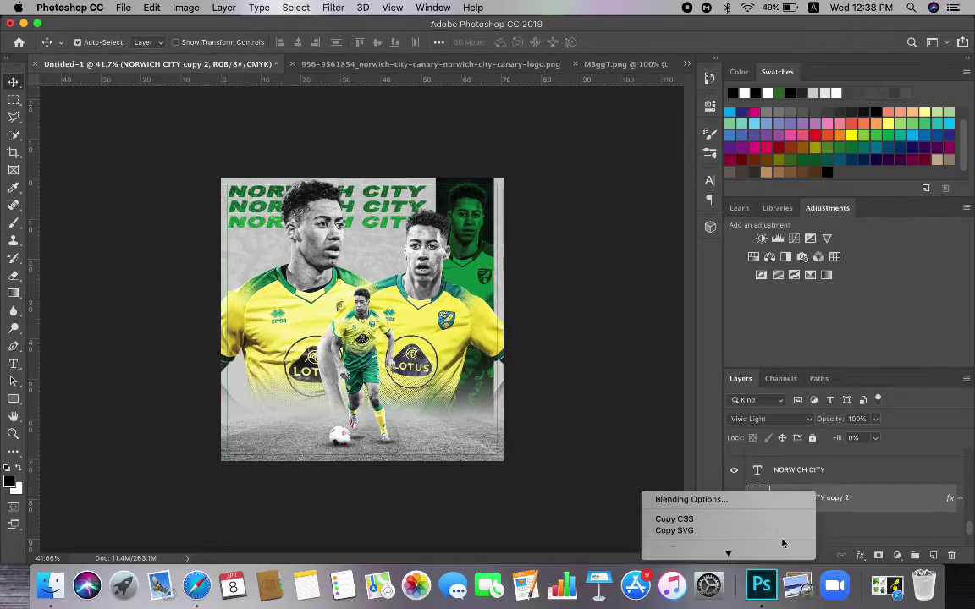
pyautogui.click(744, 497)
pyautogui.press('Return')
pyautogui.hotkey('ctrl', 't')
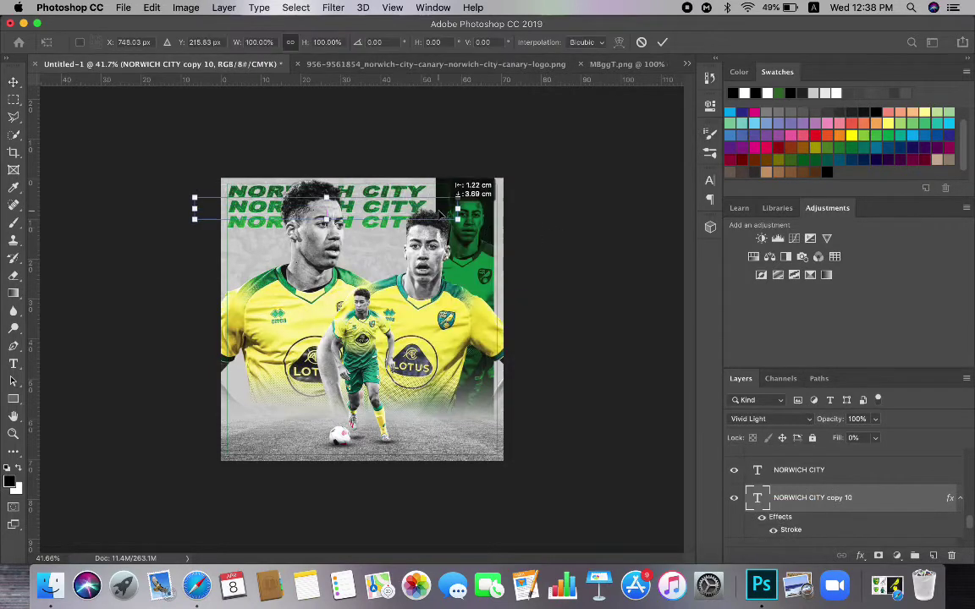
pyautogui.click(662, 42)
# Duplicate the enlarged second-row outline and move the new copy down and right onto the third title row
pyautogui.rightClick(815, 494)
pyautogui.click(761, 547)
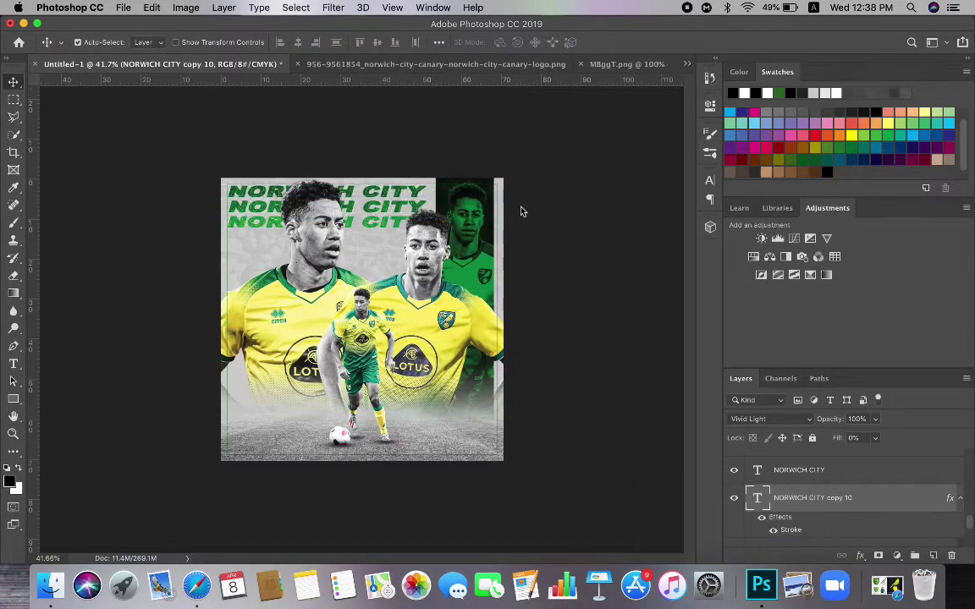
pyautogui.click(599, 230)
pyautogui.press('super+t')
pyautogui.hotkey('ctrl', 't')
pyautogui.moveTo(464, 222); pyautogui.dragTo(417, 218)
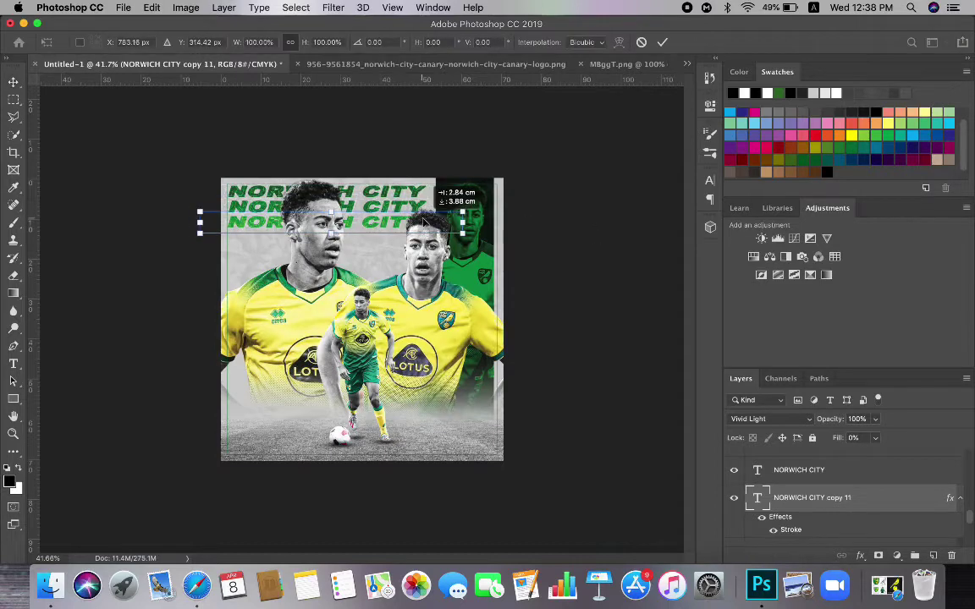
pyautogui.click(662, 42)
# Select the stacked green and outlined NORWICH CITY text layers together, up to NORWICH CITY copy 9
pyautogui.scroll(-4, 414, 356)
pyautogui.scroll(10, 414, 357)
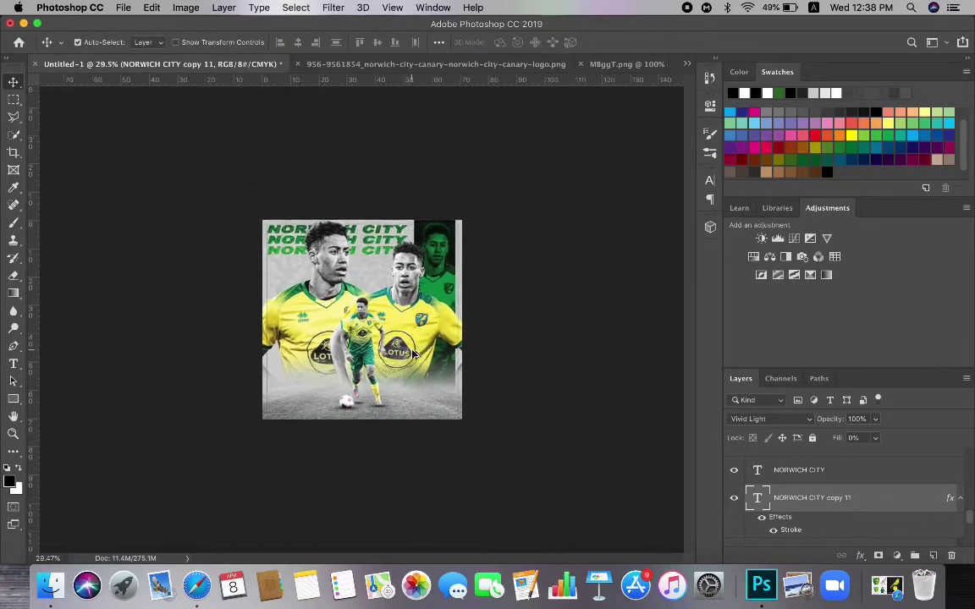
pyautogui.scroll(-2, 415, 356)
pyautogui.scroll(1, 415, 356)
pyautogui.scroll(-3, 826, 479)
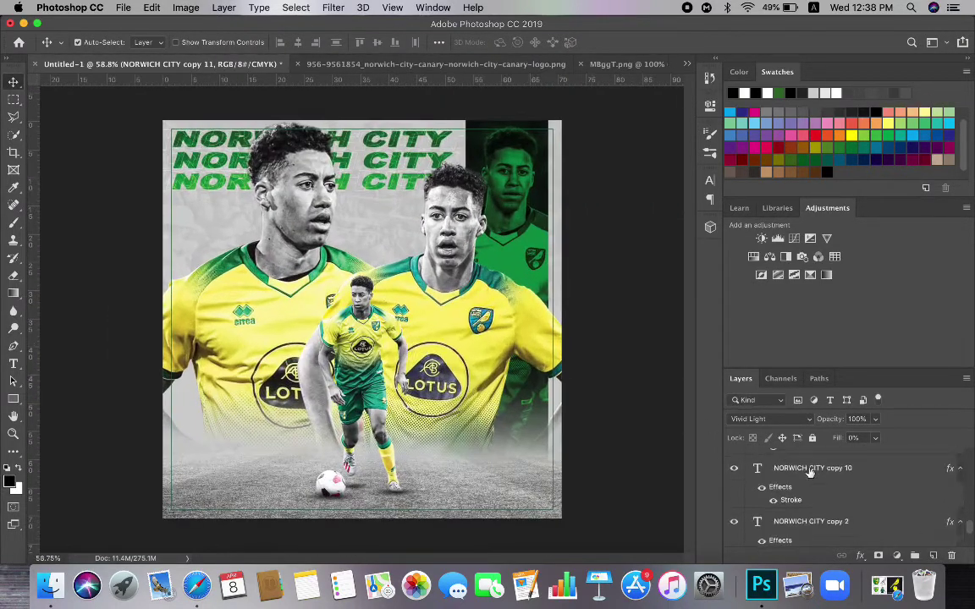
pyautogui.scroll(10, 825, 478)
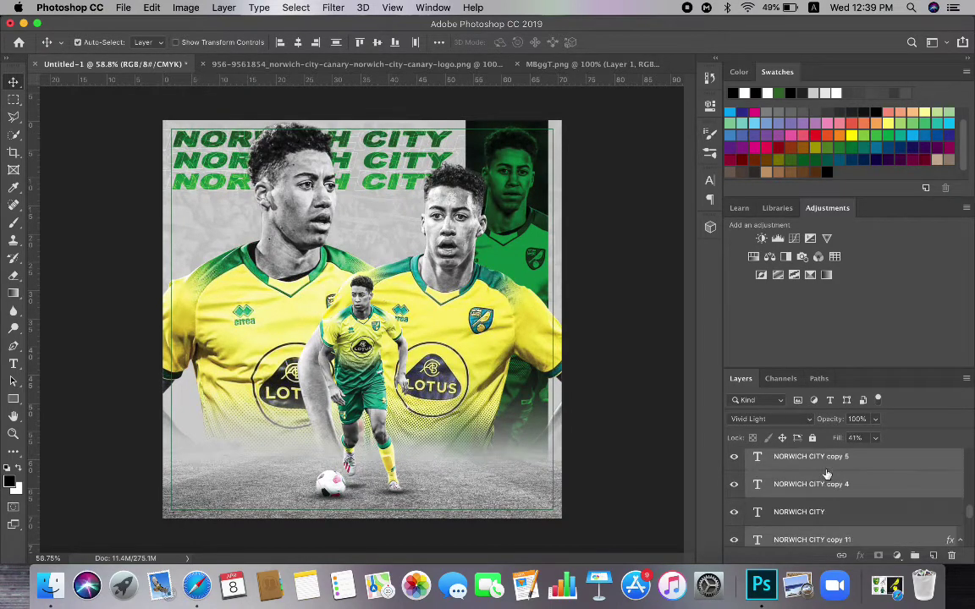
pyautogui.keyDown('super'); pyautogui.click(828, 465); pyautogui.keyUp('super')
pyautogui.scroll(4, 828, 471)
pyautogui.keyDown('super'); pyautogui.click(829, 506); pyautogui.keyUp('super')
pyautogui.scroll(2, 831, 466)
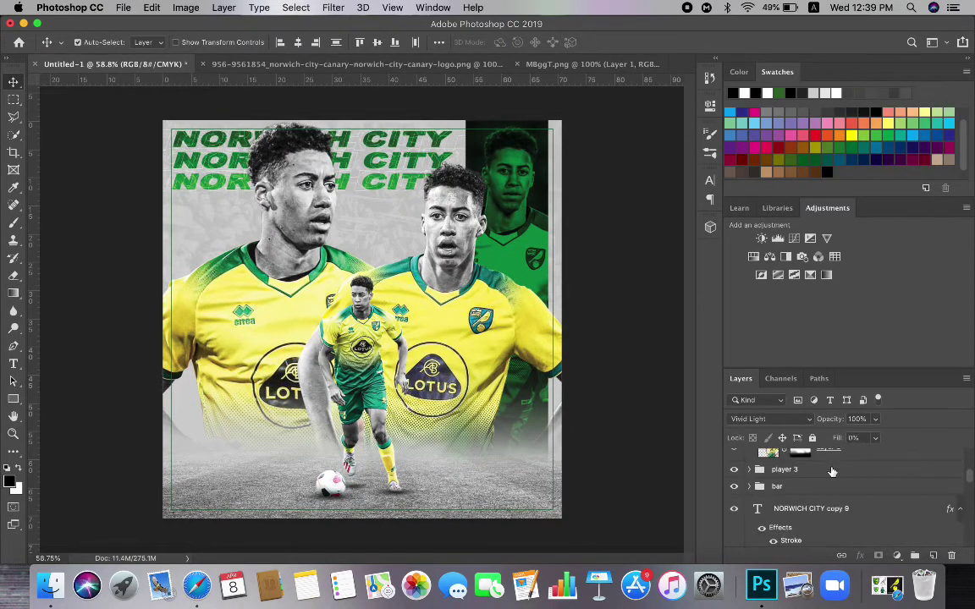
pyautogui.scroll(-1, 830, 474)
pyautogui.keyDown('super'); pyautogui.click(829, 485); pyautogui.keyUp('super')
# Try the Fisheye style in Warp Text on the selected title layers and accept the dialog
pyautogui.rightClick(830, 485)
pyautogui.scroll(-5, 745, 423)
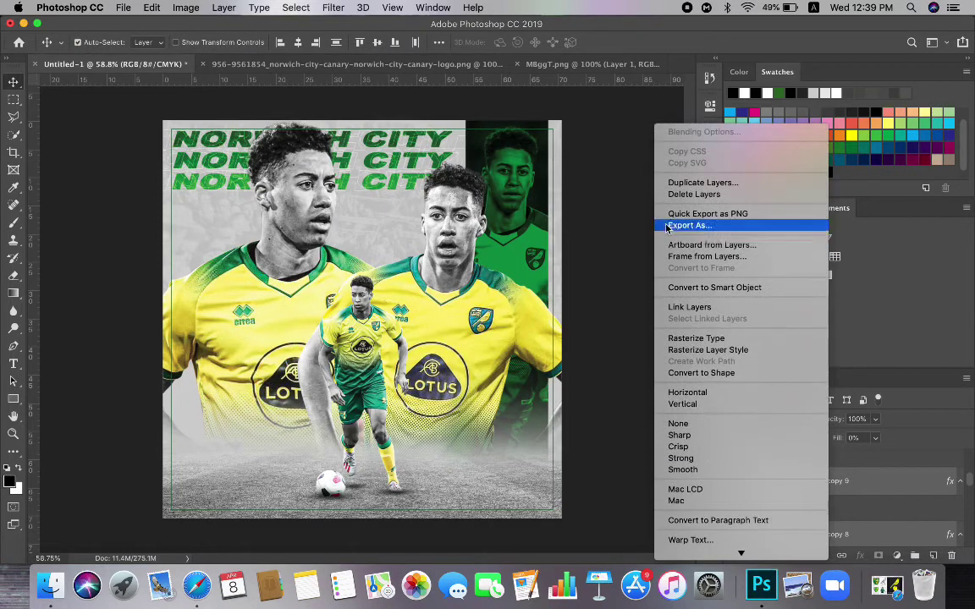
pyautogui.scroll(-5, 699, 446)
pyautogui.scroll(2, 703, 432)
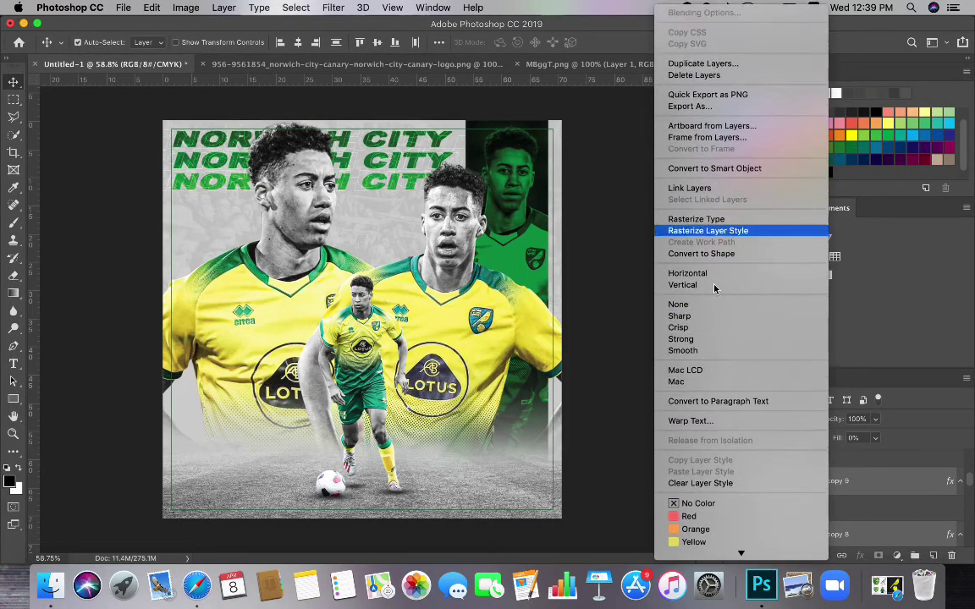
pyautogui.click(702, 420)
pyautogui.click(586, 209)
pyautogui.click(474, 210)
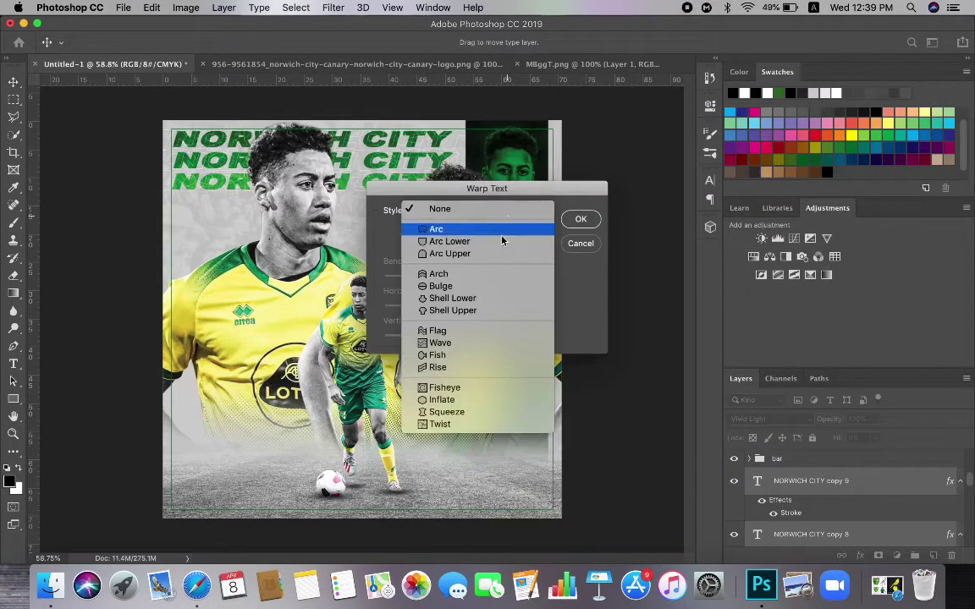
pyautogui.click(429, 387)
pyautogui.click(581, 221)
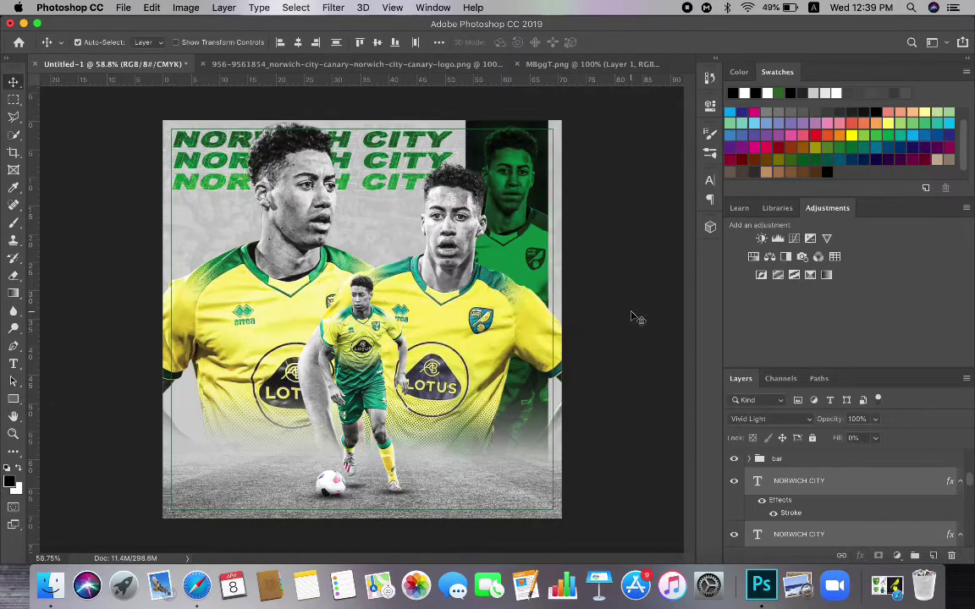
# Deselect the title layers and examine the poster at several zoom levels
pyautogui.click(622, 408)
pyautogui.scroll(-2, 449, 368)
pyautogui.scroll(3, 448, 368)
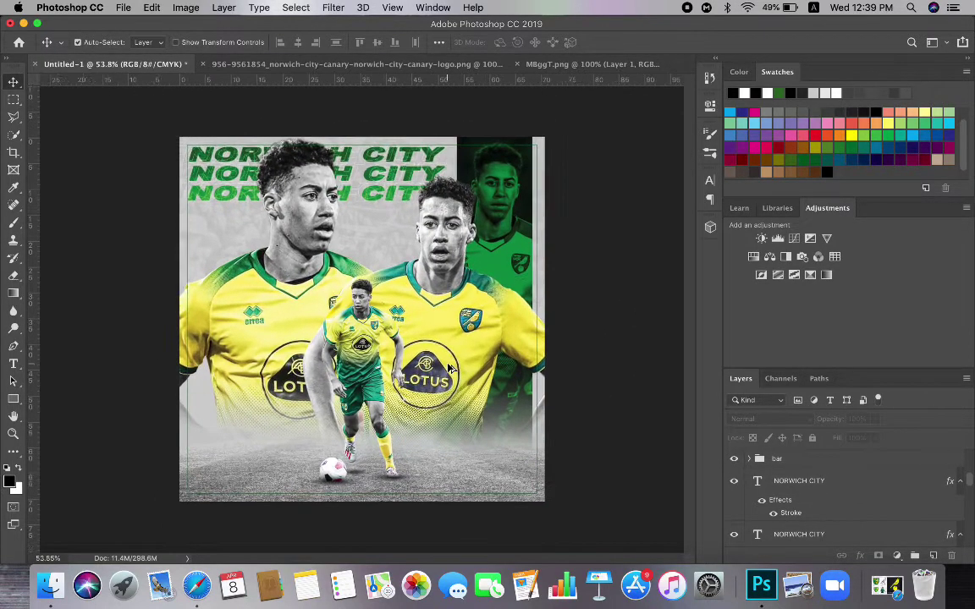
pyautogui.scroll(-3, 450, 369)
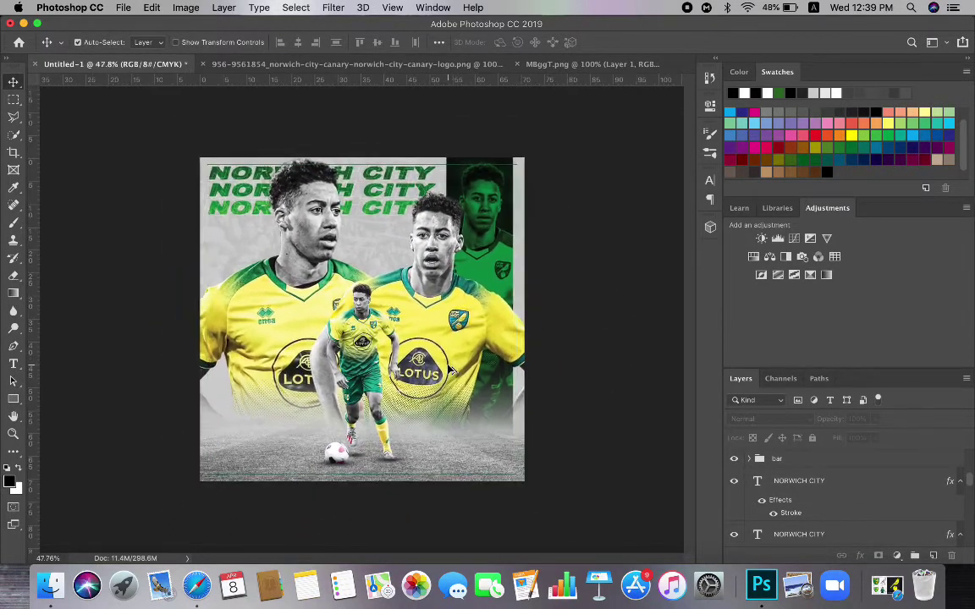
pyautogui.scroll(2, 455, 372)
pyautogui.scroll(4, 455, 372)
pyautogui.scroll(-2, 454, 373)
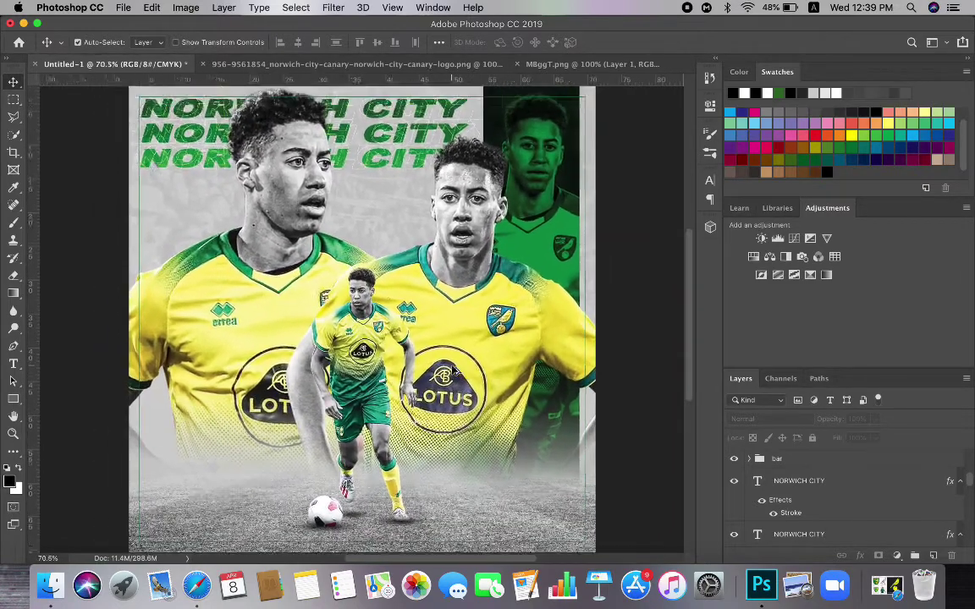
pyautogui.click(808, 482)
pyautogui.scroll(-2, 810, 508)
pyautogui.scroll(3, 808, 505)
pyautogui.rightClick(807, 506)
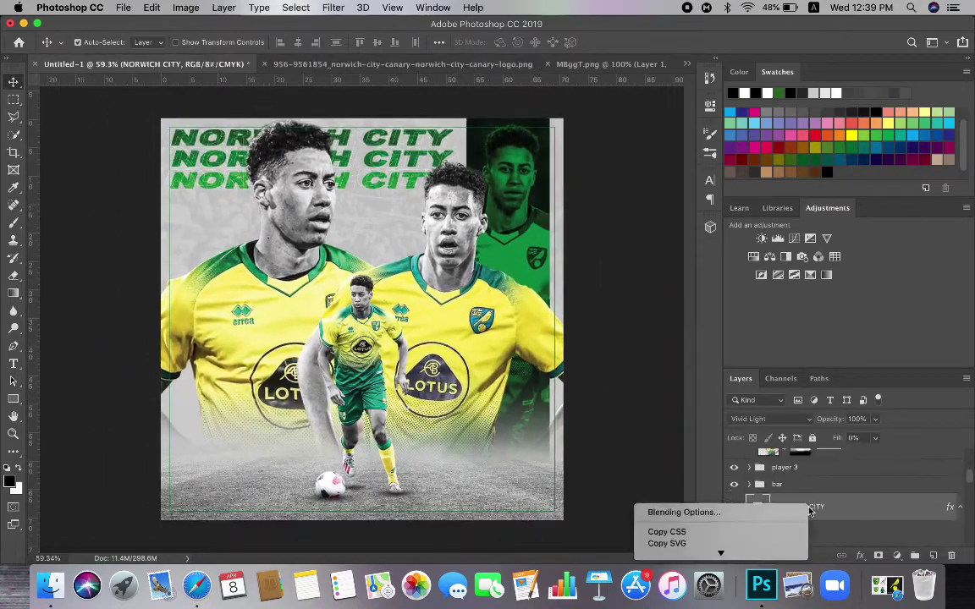
pyautogui.click(650, 392)
pyautogui.scroll(-2, 823, 464)
pyautogui.doubleClick(843, 460)
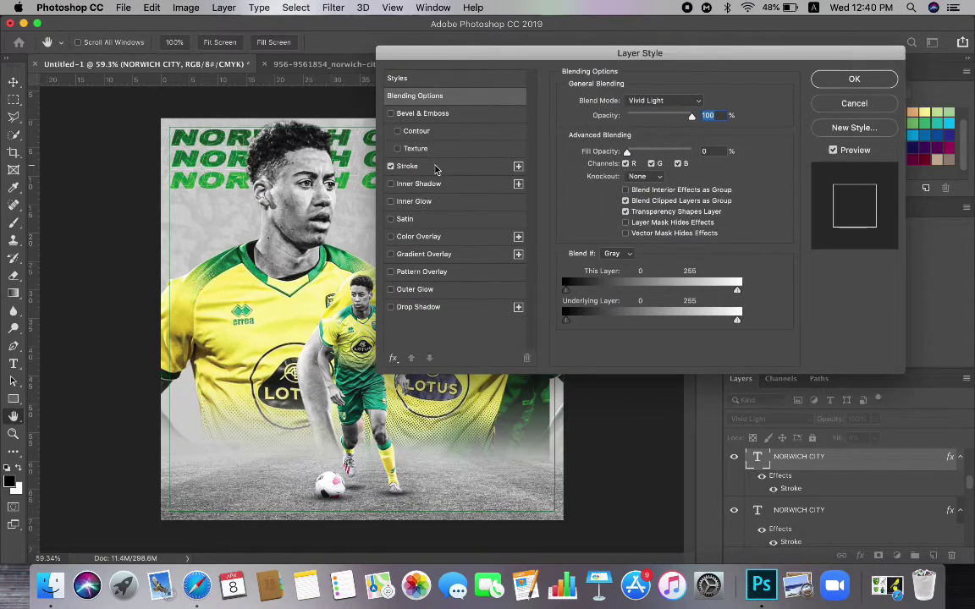
pyautogui.click(867, 100)
# Rasterize the type of the uppermost stroke-outlined NORWICH CITY layers, one layer after another
pyautogui.rightClick(835, 455)
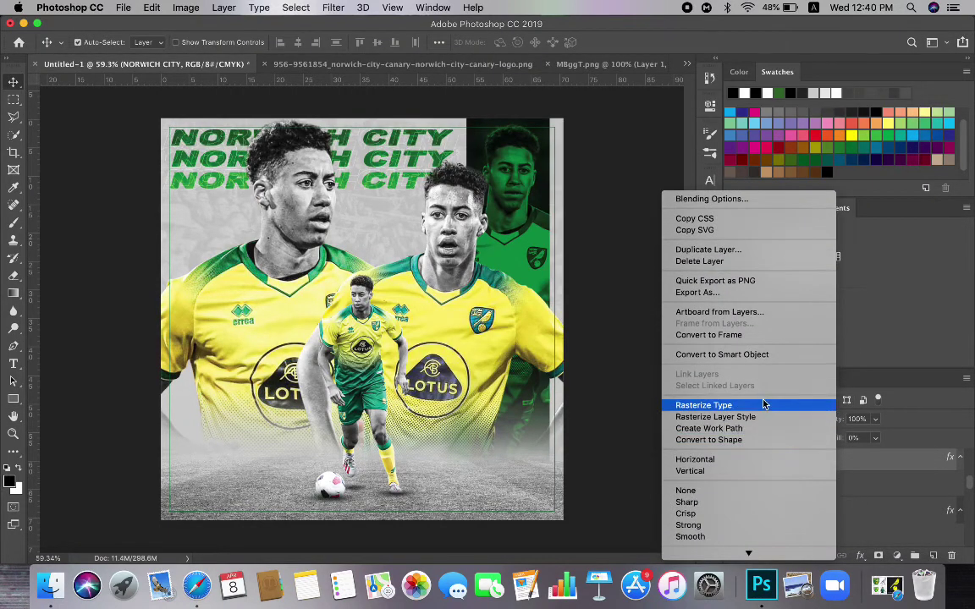
pyautogui.click(764, 404)
pyautogui.scroll(-2, 813, 474)
pyautogui.scroll(2, 816, 504)
pyautogui.rightClick(814, 507)
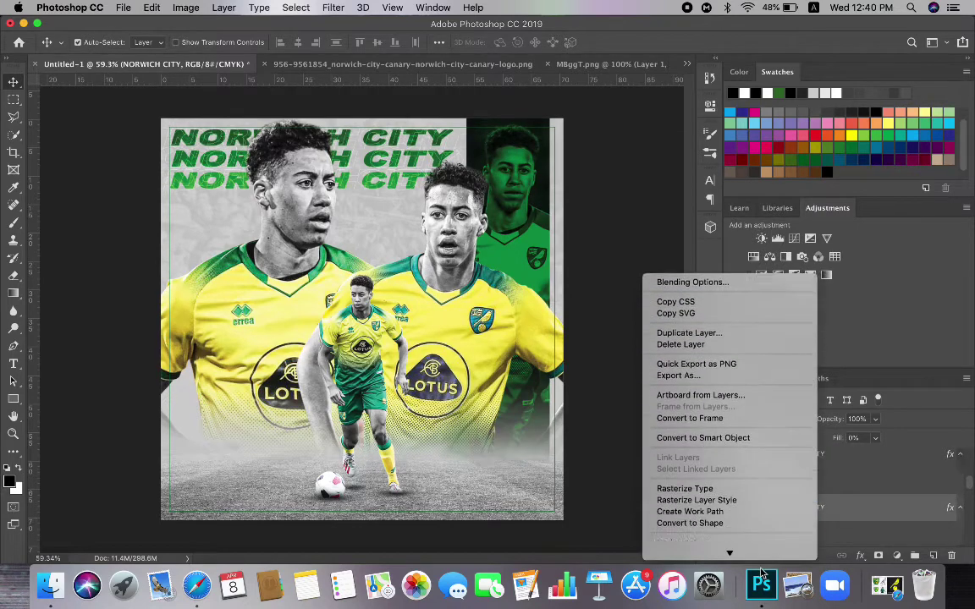
pyautogui.click(710, 260)
pyautogui.scroll(-2, 821, 495)
pyautogui.rightClick(794, 509)
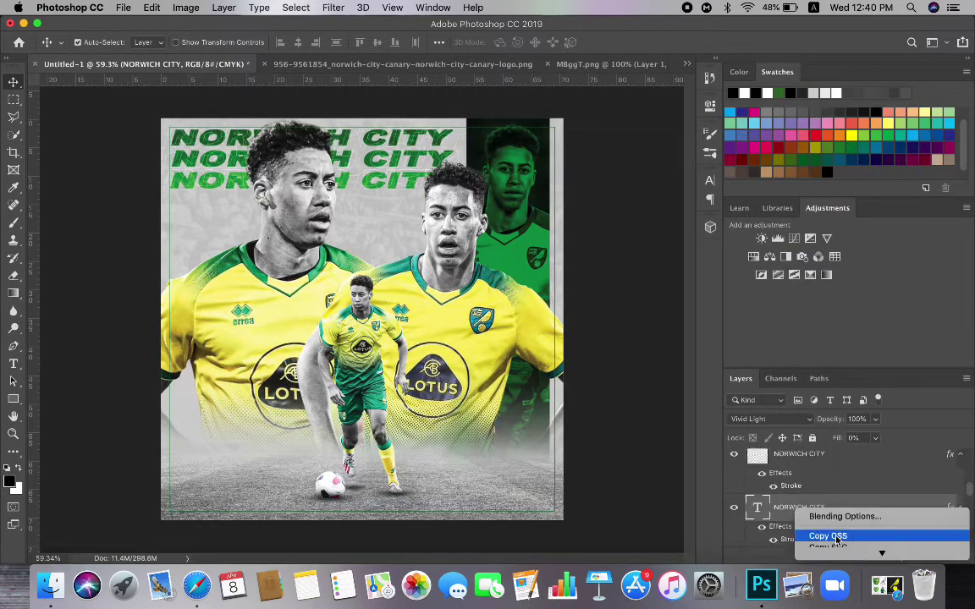
pyautogui.click(855, 421)
# Rasterize the type of the filled NORWICH CITY layers without a stroke, working down the layer stack
pyautogui.rightClick(851, 510)
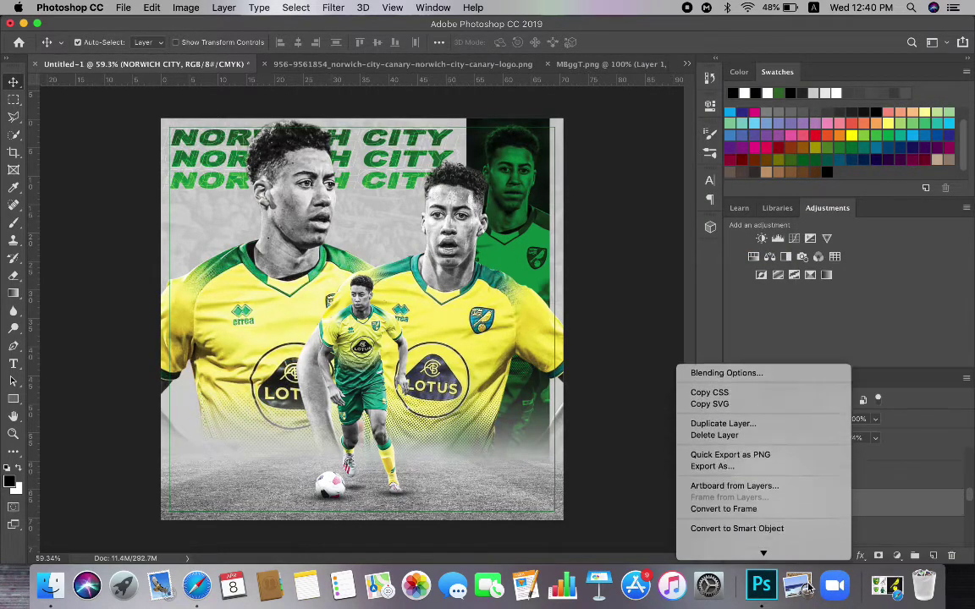
pyautogui.click(746, 225)
pyautogui.scroll(-2, 834, 482)
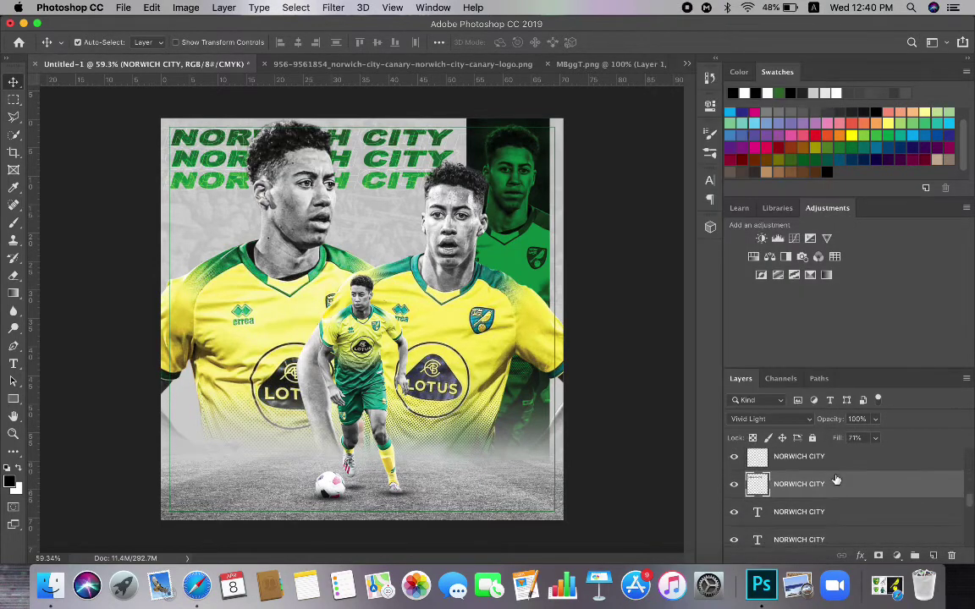
pyautogui.rightClick(826, 510)
pyautogui.click(737, 220)
pyautogui.rightClick(835, 535)
pyautogui.click(757, 227)
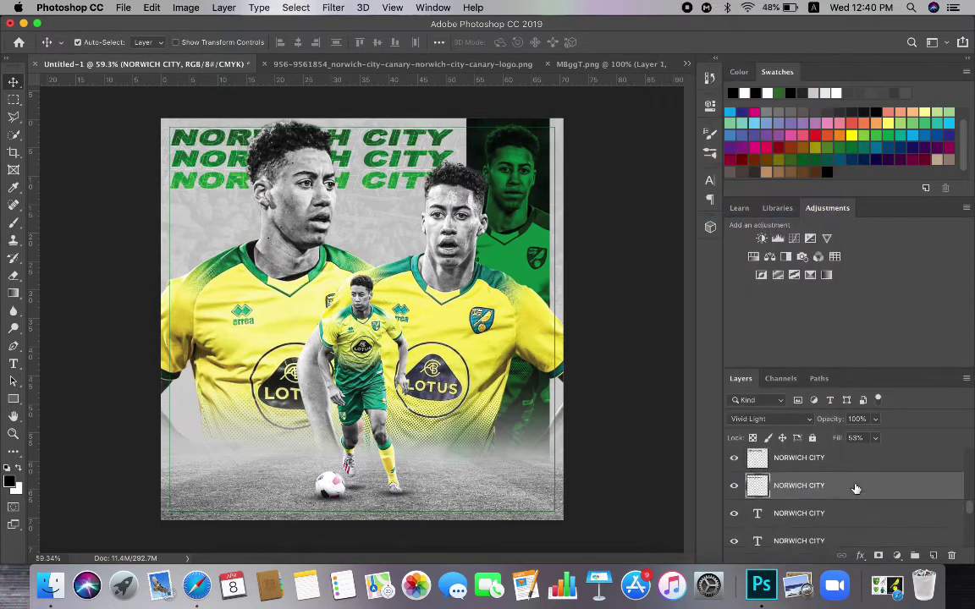
pyautogui.rightClick(847, 492)
pyautogui.click(736, 220)
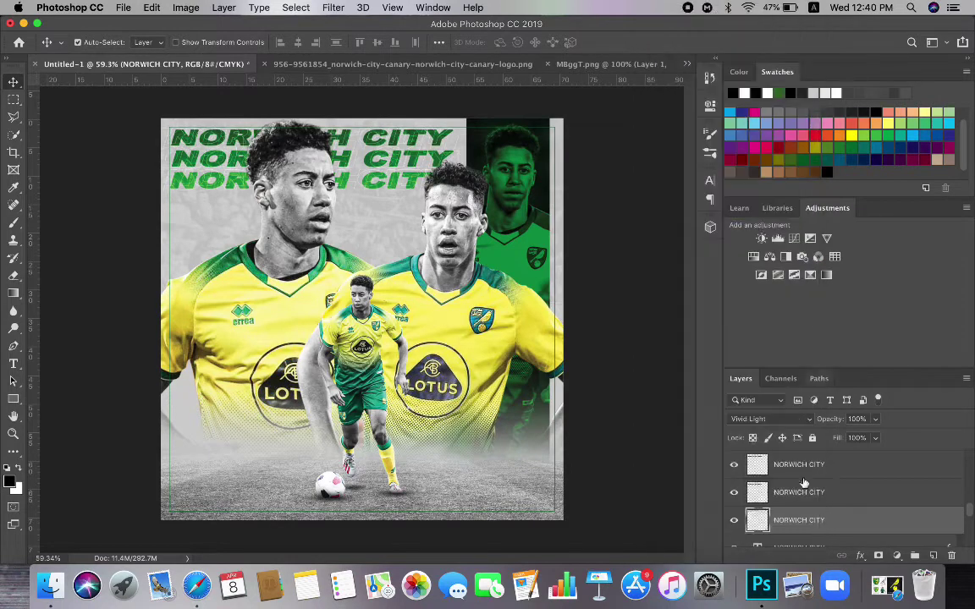
# Rasterize the type of the remaining outlined NORWICH CITY layers just above Layer 11
pyautogui.rightClick(801, 542)
pyautogui.click(729, 219)
pyautogui.scroll(-1, 834, 476)
pyautogui.rightClick(820, 487)
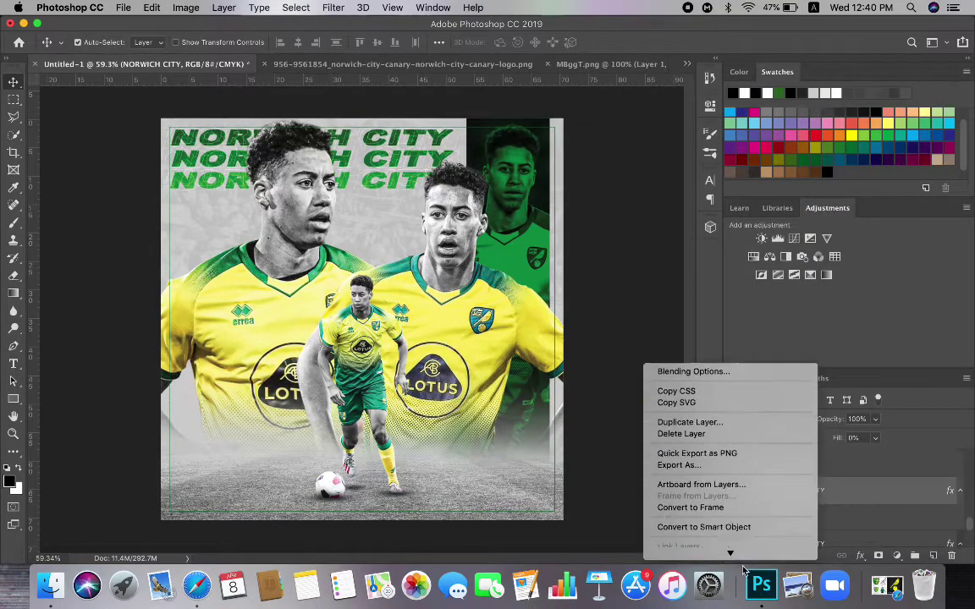
pyautogui.click(730, 220)
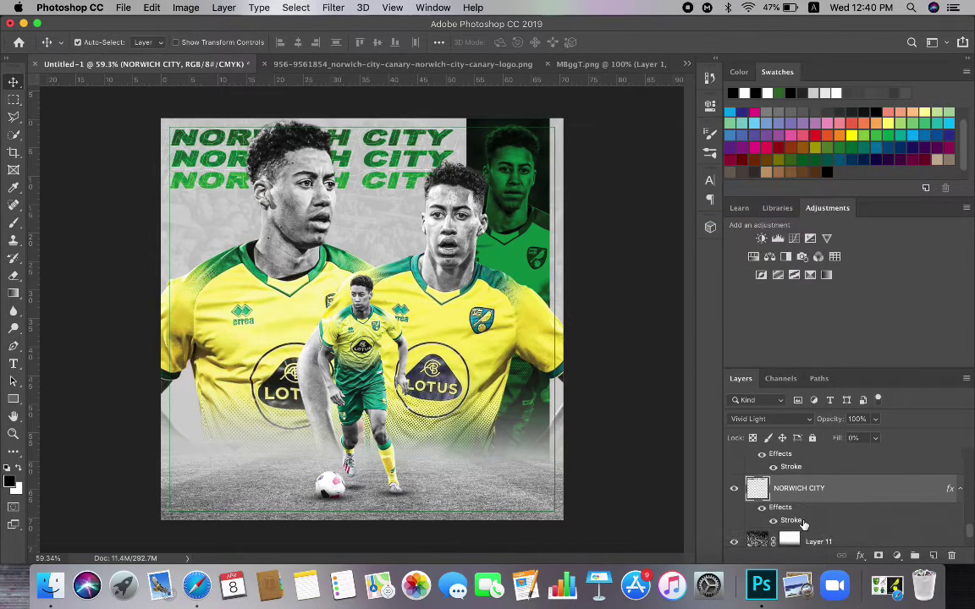
# Select all the rasterized NORWICH CITY layers and group them under the name TEXT
pyautogui.scroll(1, 827, 516)
pyautogui.keyDown('super'); pyautogui.click(838, 473); pyautogui.keyUp('super')
pyautogui.scroll(2, 836, 481)
pyautogui.keyDown('super'); pyautogui.click(835, 482); pyautogui.keyUp('super')
pyautogui.scroll(1, 831, 478)
pyautogui.keyDown('super'); pyautogui.click(829, 477); pyautogui.keyUp('super')
pyautogui.scroll(2, 830, 477)
pyautogui.keyDown('super'); pyautogui.click(828, 479); pyautogui.keyUp('super')
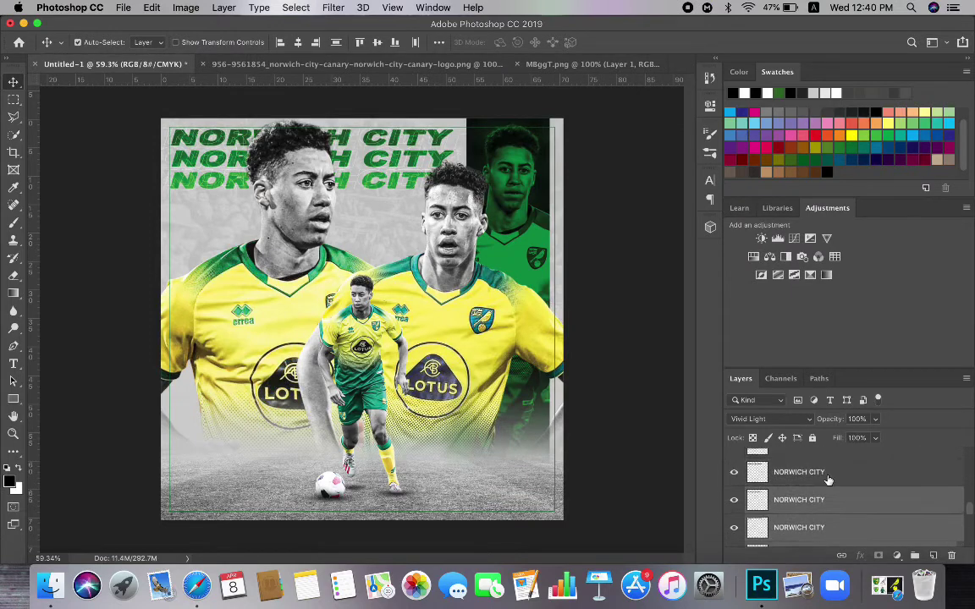
pyautogui.keyDown('super'); pyautogui.click(828, 479); pyautogui.keyUp('super')
pyautogui.scroll(1, 828, 479)
pyautogui.keyDown('super'); pyautogui.click(827, 479); pyautogui.keyUp('super')
pyautogui.scroll(1, 828, 472)
pyautogui.keyDown('super'); pyautogui.click(829, 465); pyautogui.keyUp('super')
pyautogui.scroll(2, 829, 474)
pyautogui.scroll(3, 829, 477)
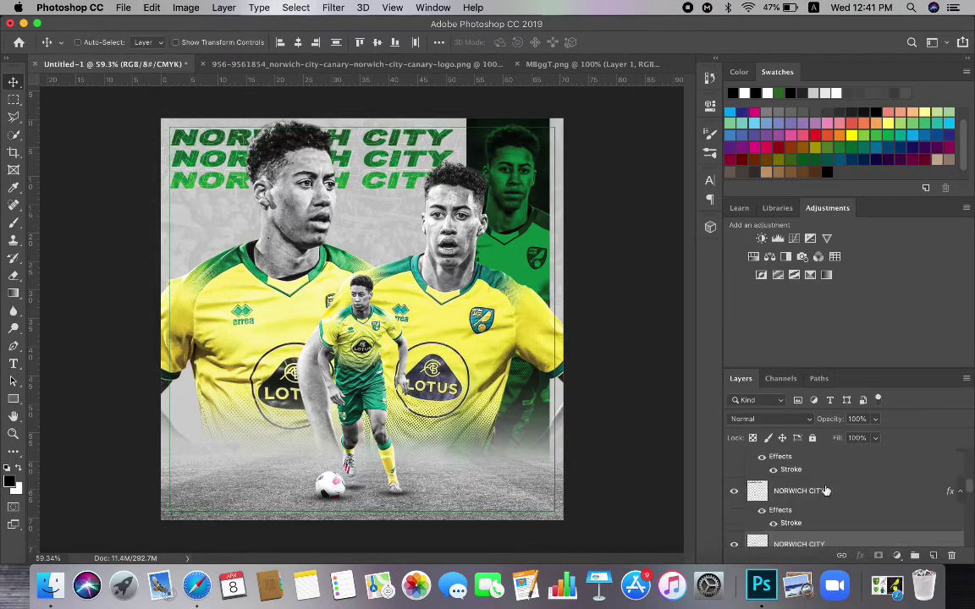
pyautogui.rightClick(822, 490)
pyautogui.click(766, 511)
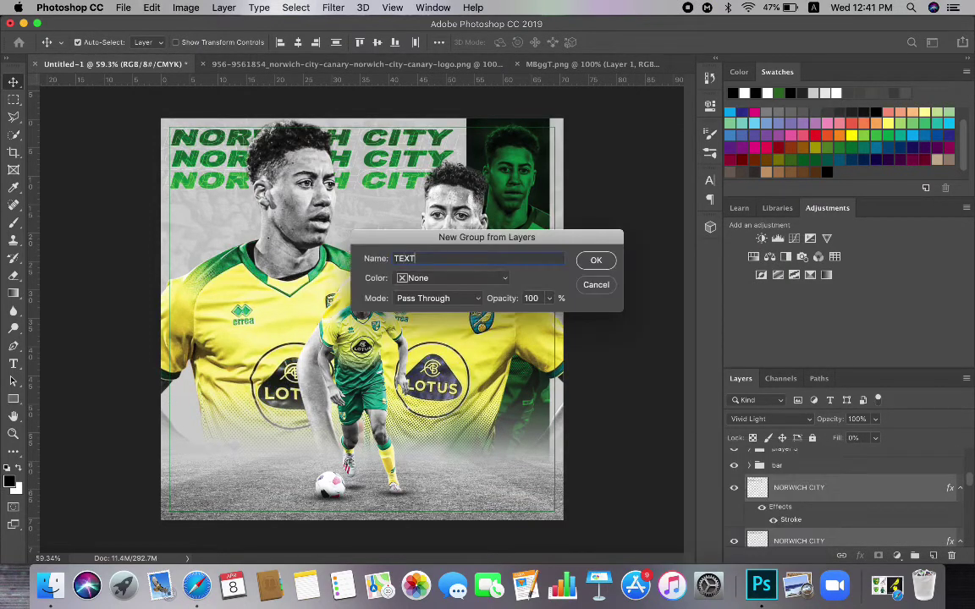
pyautogui.press('Return')
pyautogui.press('super+t')
pyautogui.moveTo(506, 190); pyautogui.dragTo(624, 231)
pyautogui.click(649, 47)
# Duplicate the TEXT group and move the copy straight down so its three title rows continue below the original rows
pyautogui.rightClick(766, 483)
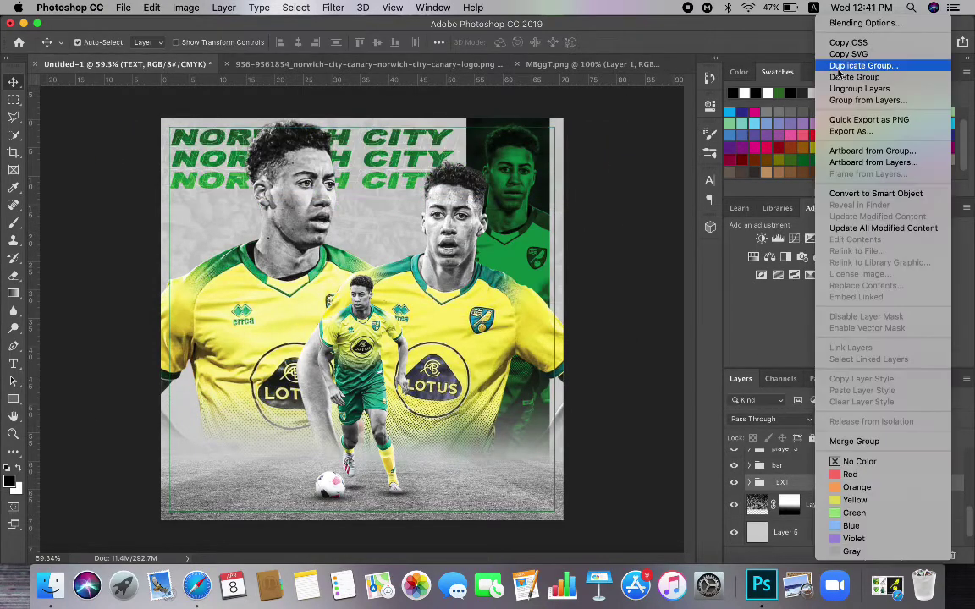
pyautogui.click(778, 62)
pyautogui.click(613, 232)
pyautogui.press('super+t')
pyautogui.moveTo(458, 164); pyautogui.dragTo(458, 231)
pyautogui.click(662, 42)
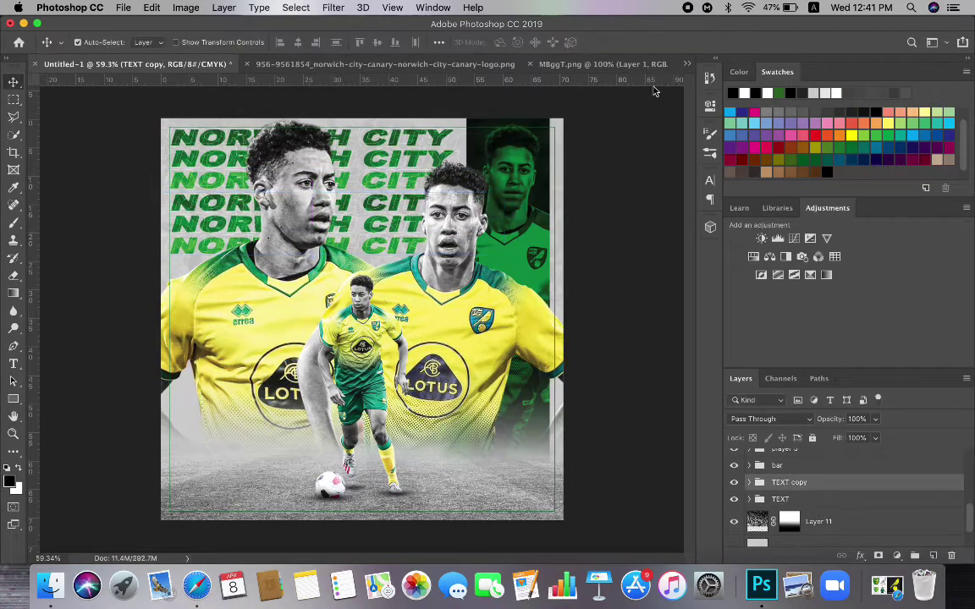
# Try the Exclusion blend mode on the TEXT copy group, return it to Pass Through and test a lower fill
pyautogui.scroll(-5, 523, 204)
pyautogui.click(750, 420)
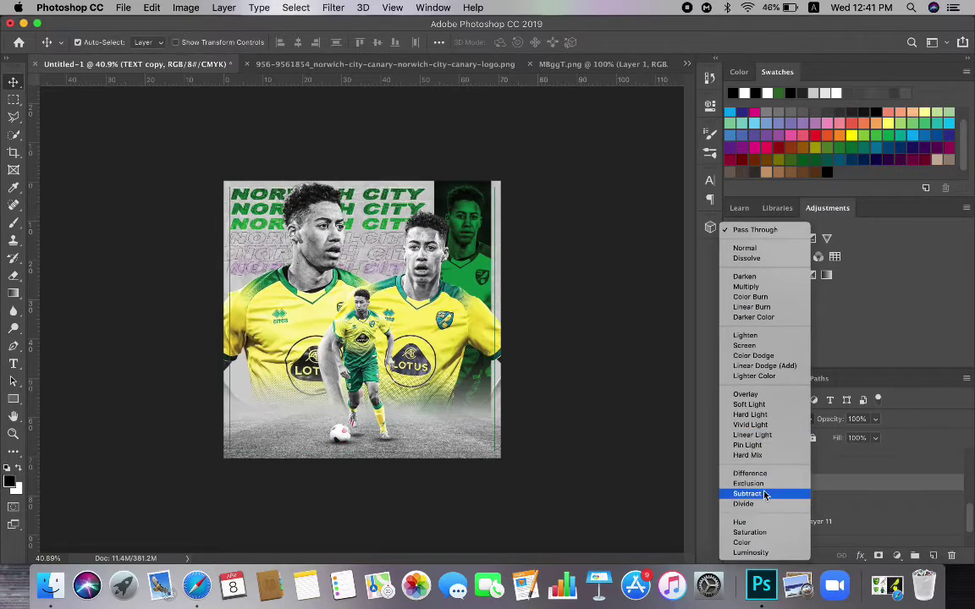
pyautogui.click(761, 484)
pyautogui.hotkey('ctrl', 't')
pyautogui.moveTo(461, 228); pyautogui.dragTo(576, 214)
pyautogui.press('Return')
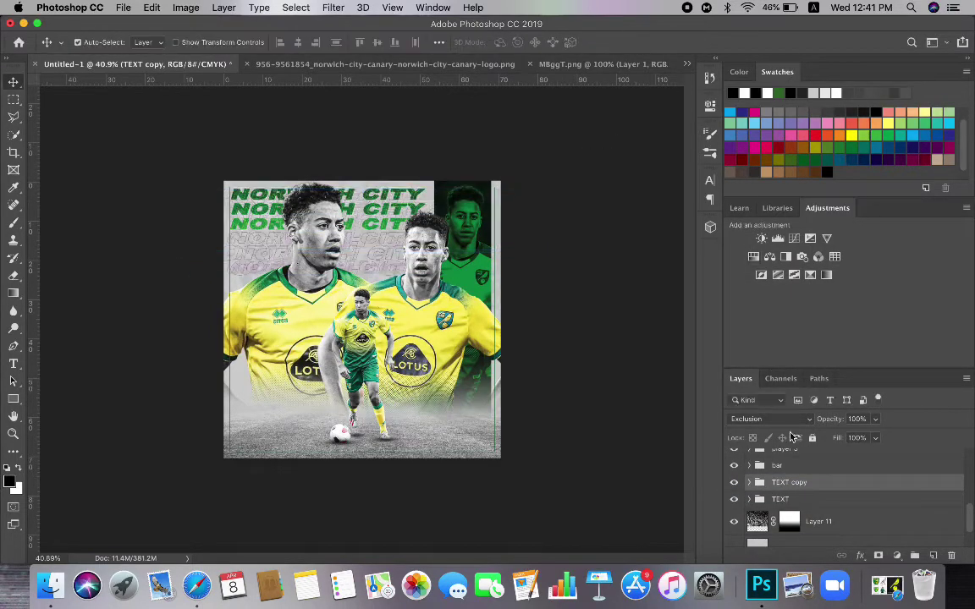
pyautogui.click(774, 419)
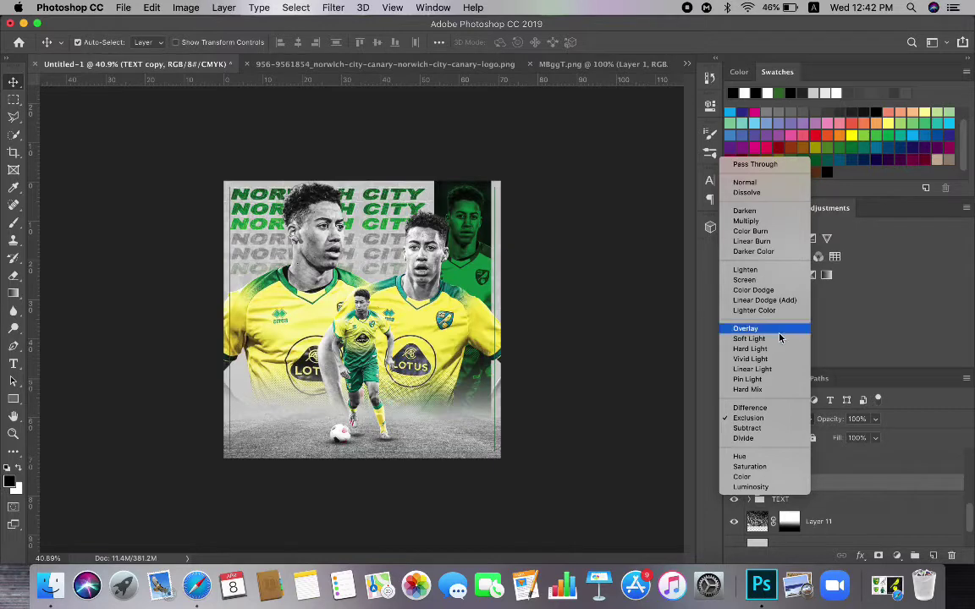
pyautogui.click(761, 164)
pyautogui.click(875, 439)
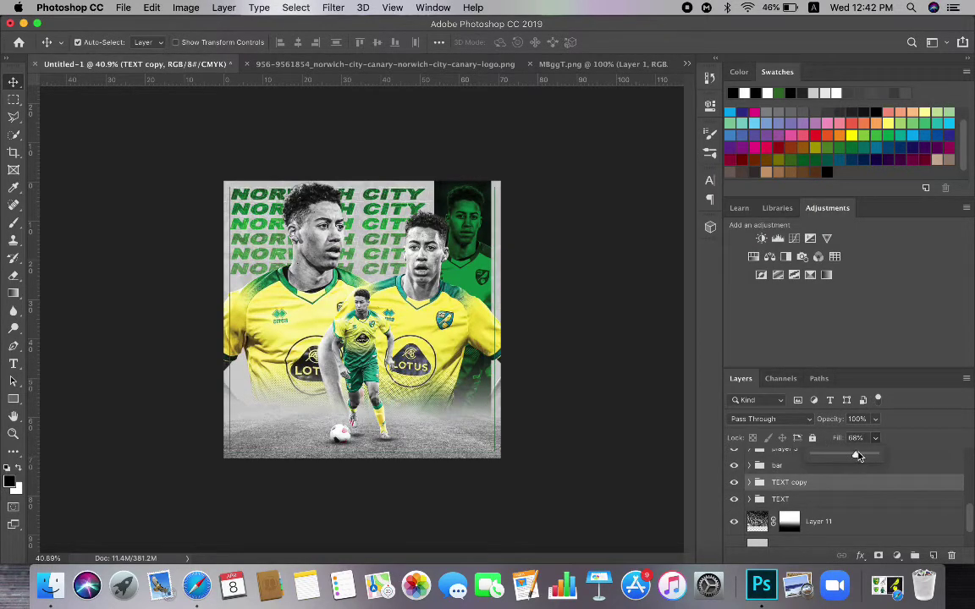
# Expand the TEXT copy group and inspect its individual NORWICH CITY layers and their blending options
pyautogui.click(743, 501)
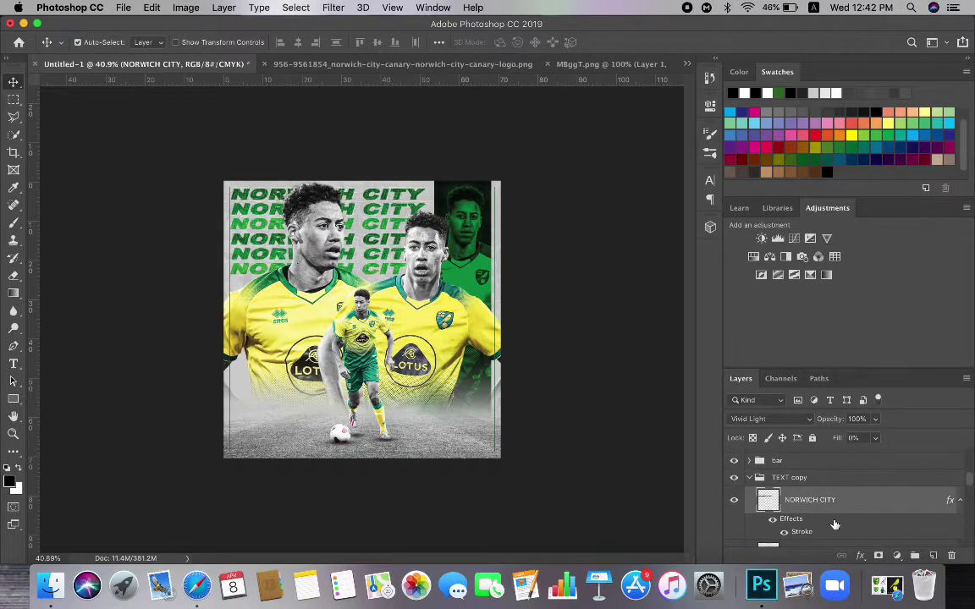
pyautogui.scroll(-1, 761, 485)
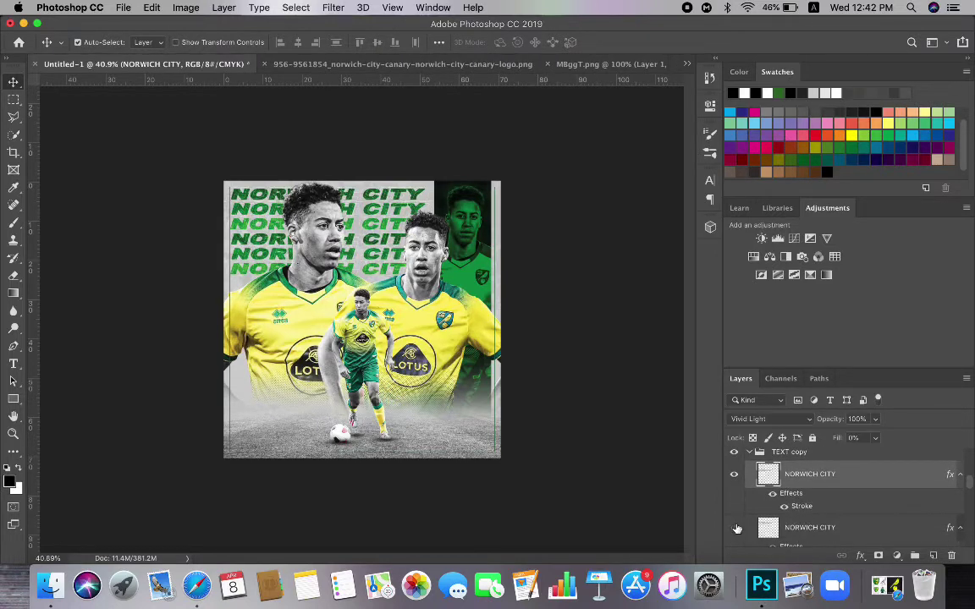
pyautogui.scroll(-1, 737, 529)
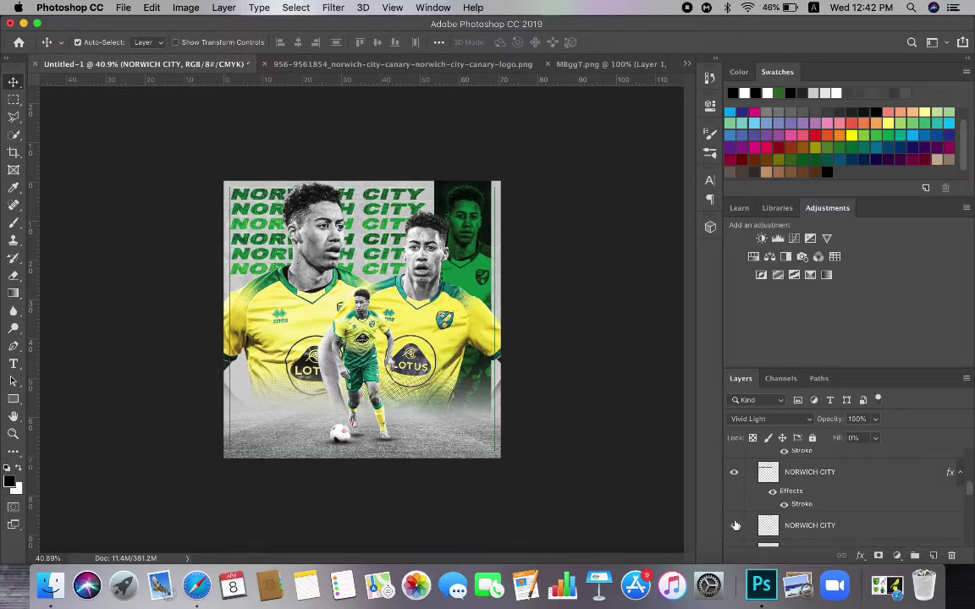
pyautogui.scroll(-1, 741, 521)
pyautogui.doubleClick(871, 514)
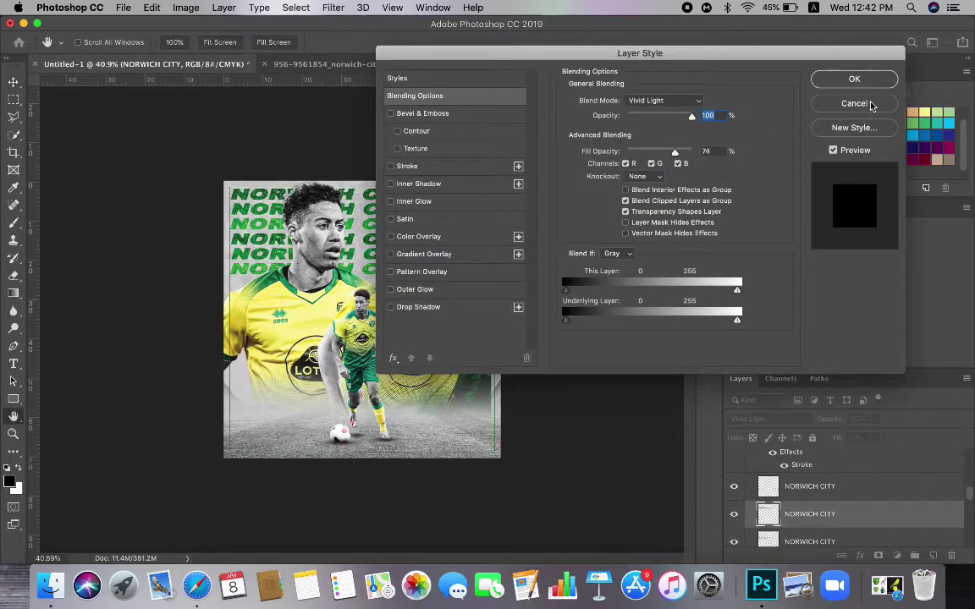
pyautogui.click(872, 104)
# Lower the fill of the second filled NORWICH CITY layer in TEXT copy to 0% and delete that layer
pyautogui.click(875, 437)
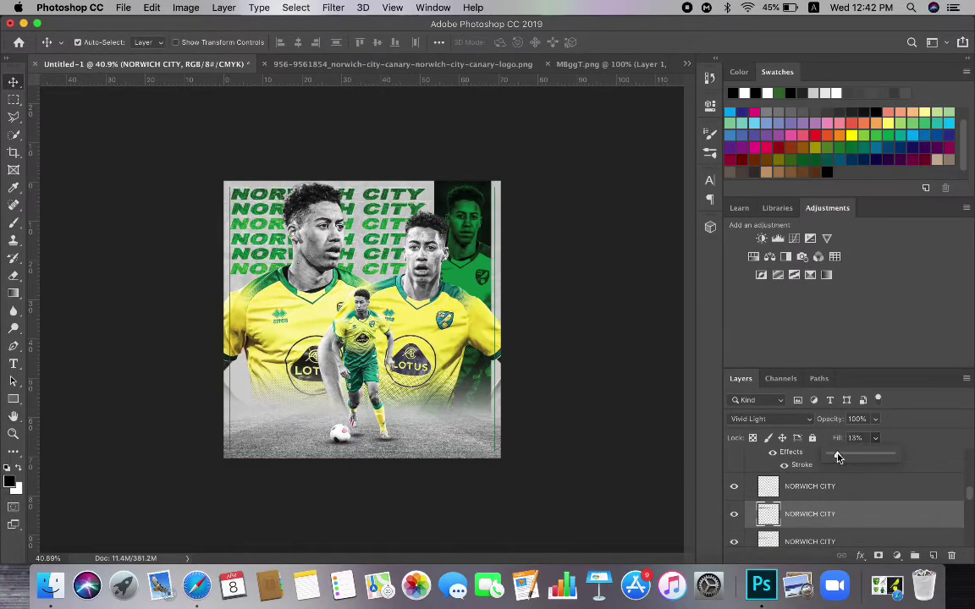
pyautogui.scroll(-1, 862, 524)
pyautogui.click(860, 527)
pyautogui.click(733, 527)
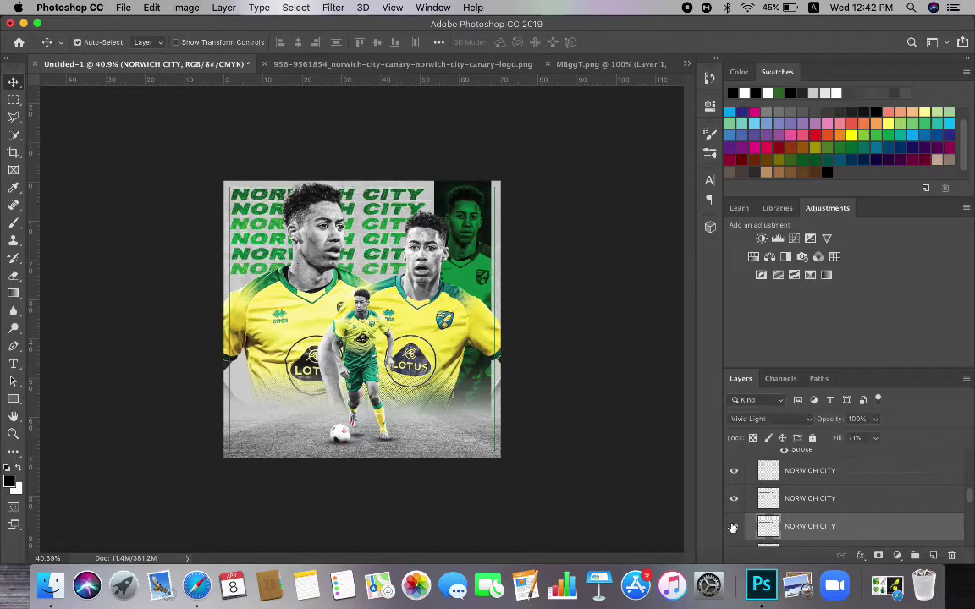
pyautogui.scroll(-1, 764, 486)
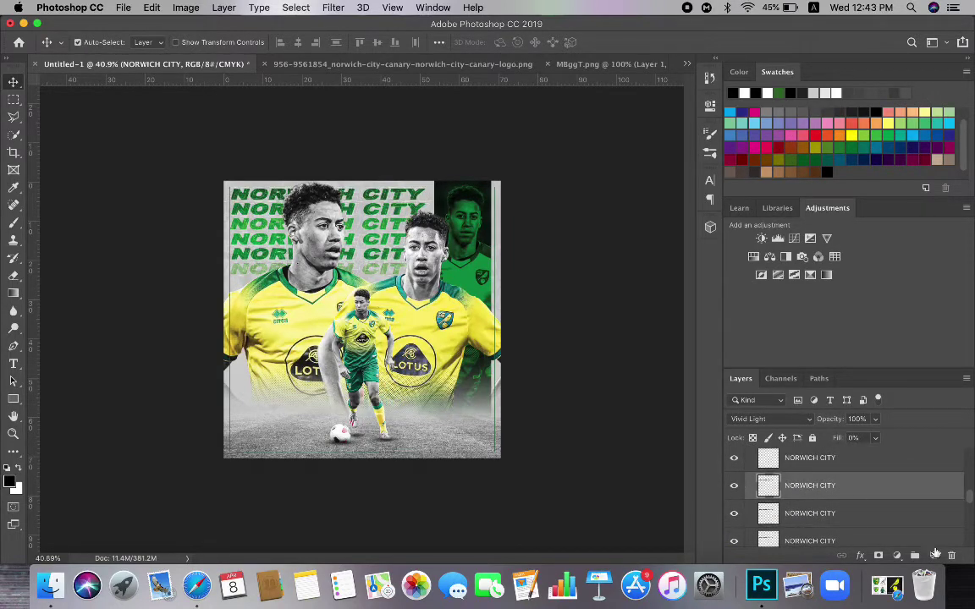
pyautogui.press('BackSpace')
pyautogui.click(592, 212)
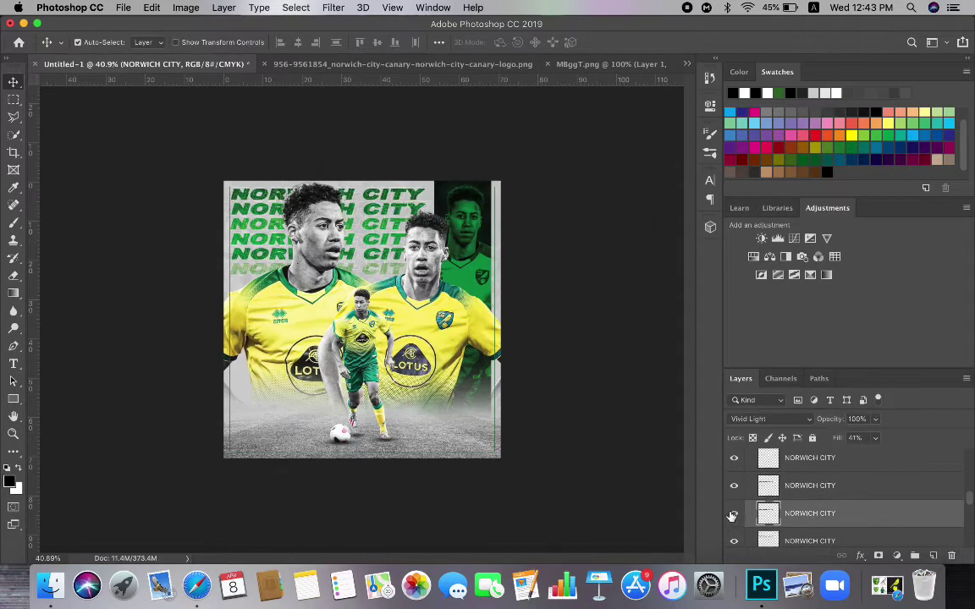
# Delete another surplus NORWICH CITY layer from TEXT copy and set the first filled layer's fill to 100%
pyautogui.rightClick(780, 489)
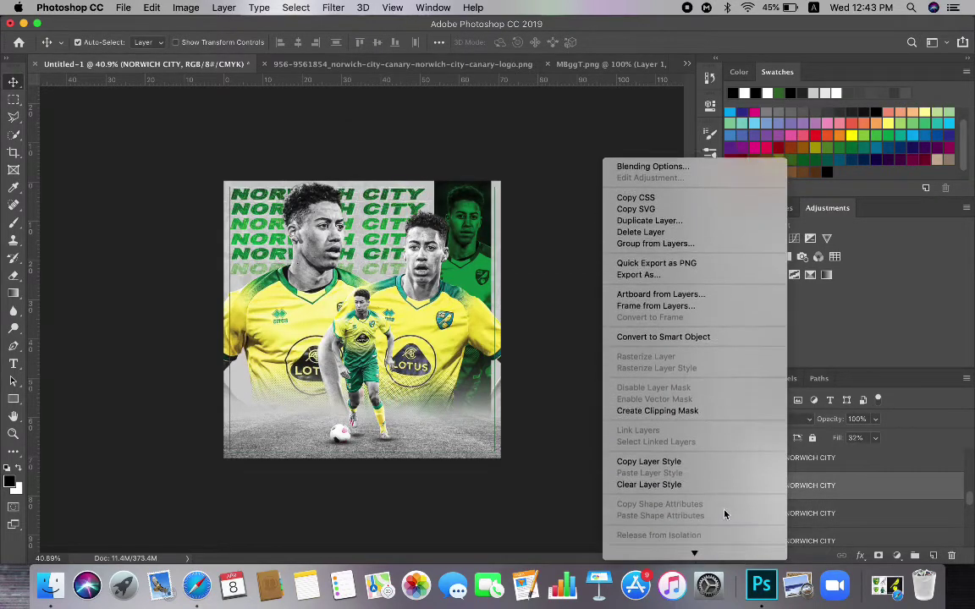
pyautogui.press('Escape')
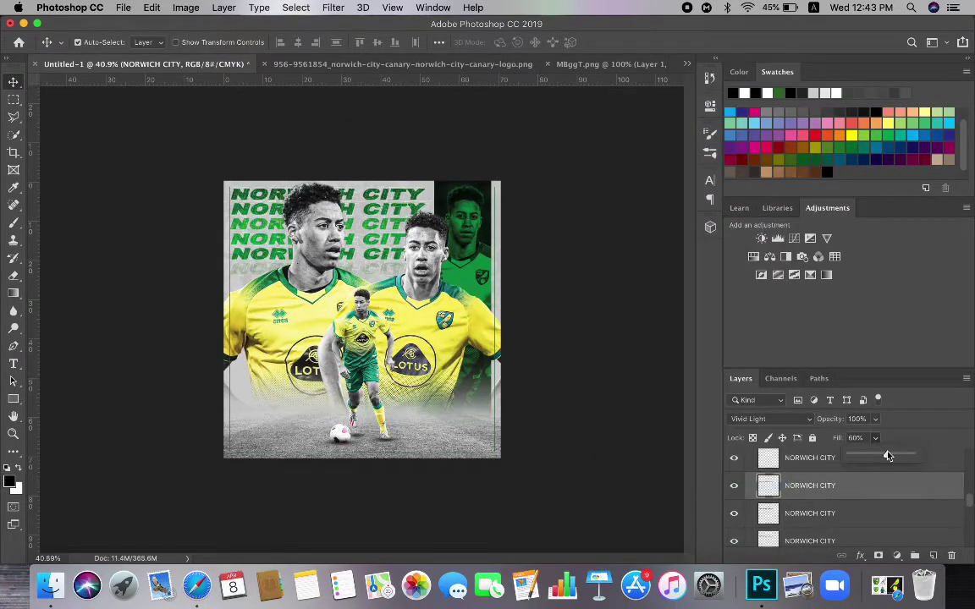
pyautogui.scroll(-1, 857, 504)
pyautogui.click(853, 504)
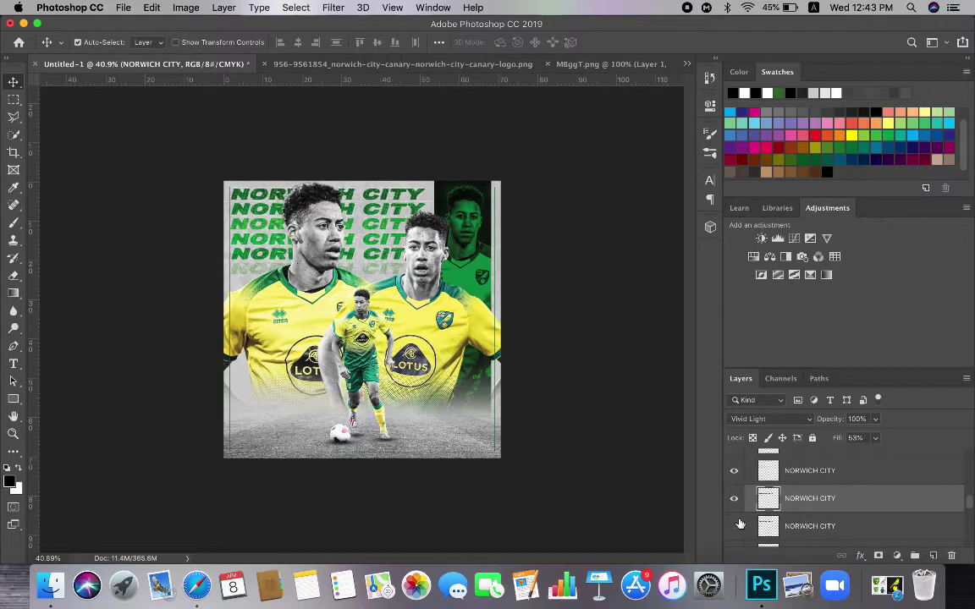
pyautogui.click(834, 470)
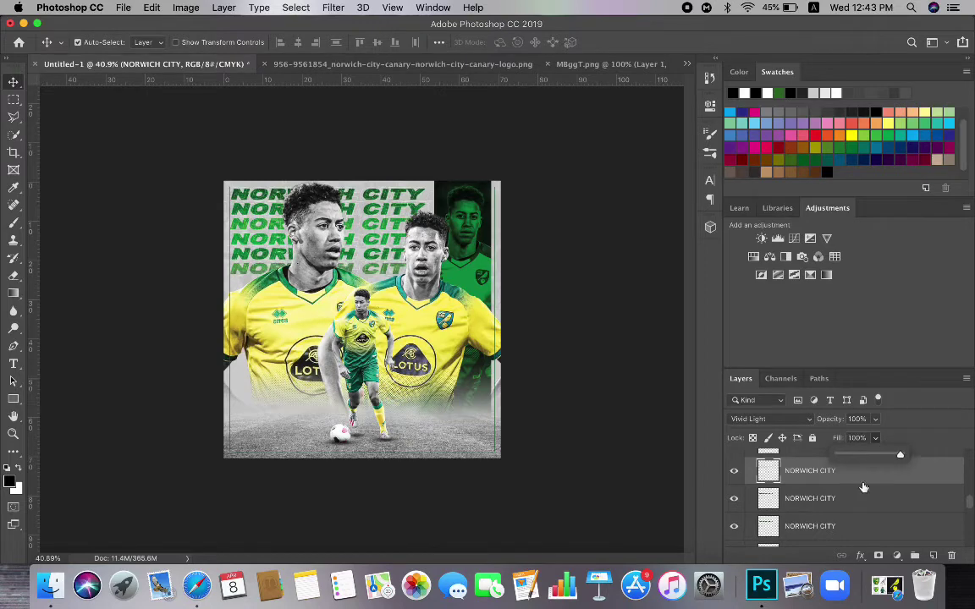
# Delete another surplus NORWICH CITY layer from the TEXT copy group
pyautogui.scroll(1, 741, 458)
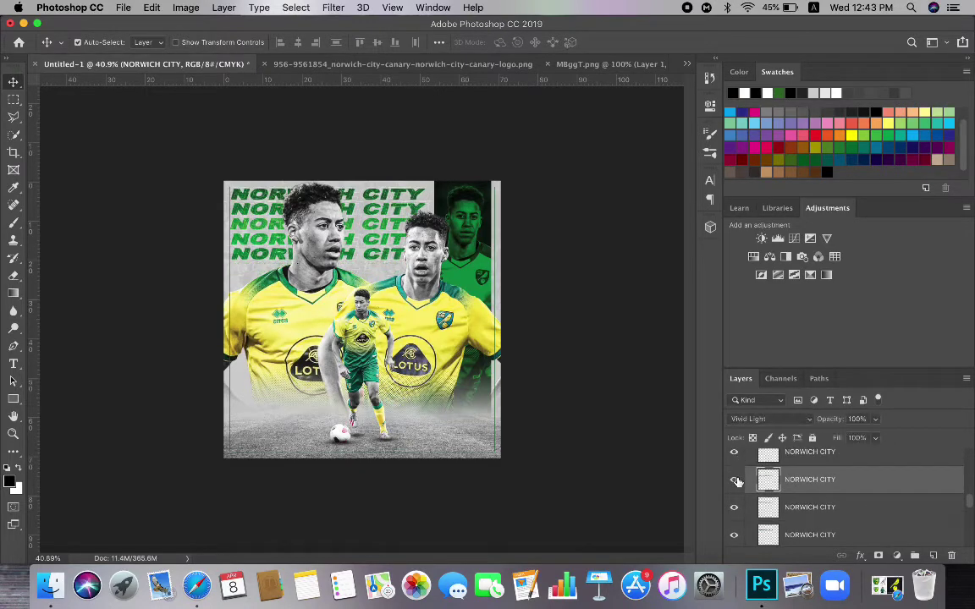
pyautogui.click(827, 510)
pyautogui.click(951, 556)
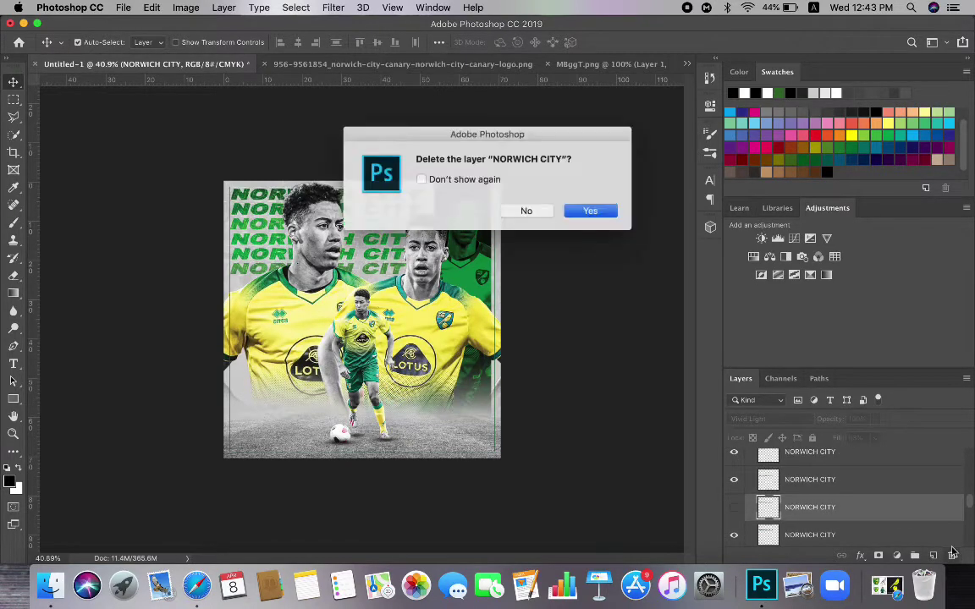
pyautogui.click(588, 212)
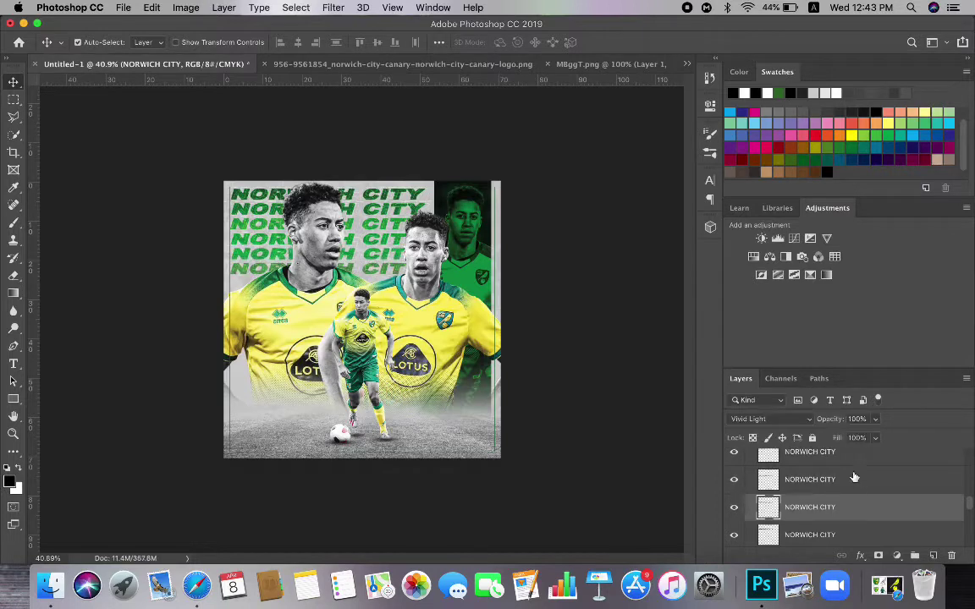
# Lower the fill of the lower NORWICH CITY rows in TEXT copy to about 61–74%, with the bottom row at 66%
pyautogui.scroll(3, 814, 502)
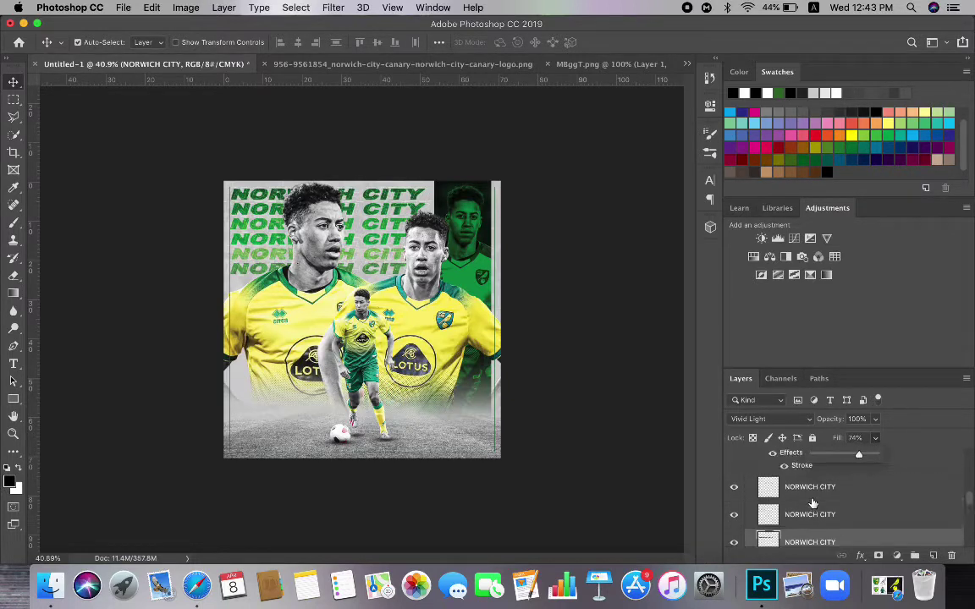
pyautogui.scroll(-2, 814, 502)
pyautogui.click(735, 541)
pyautogui.click(735, 541)
pyautogui.click(838, 537)
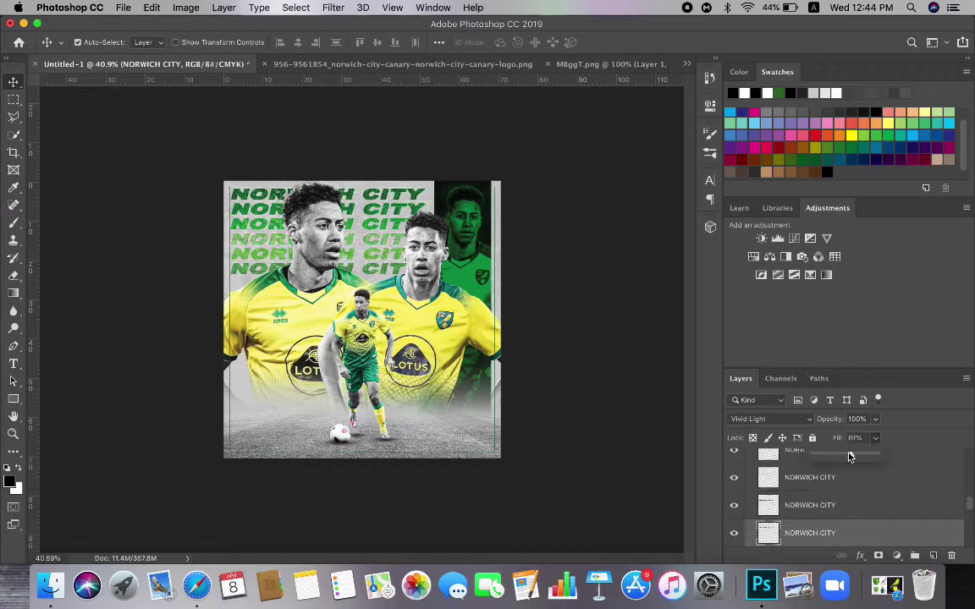
pyautogui.click(840, 516)
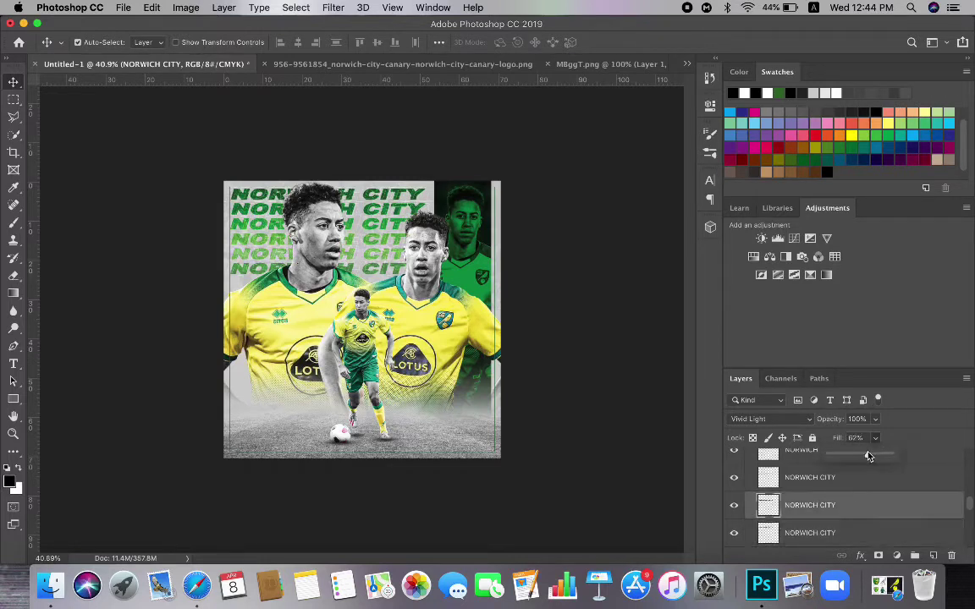
pyautogui.click(869, 474)
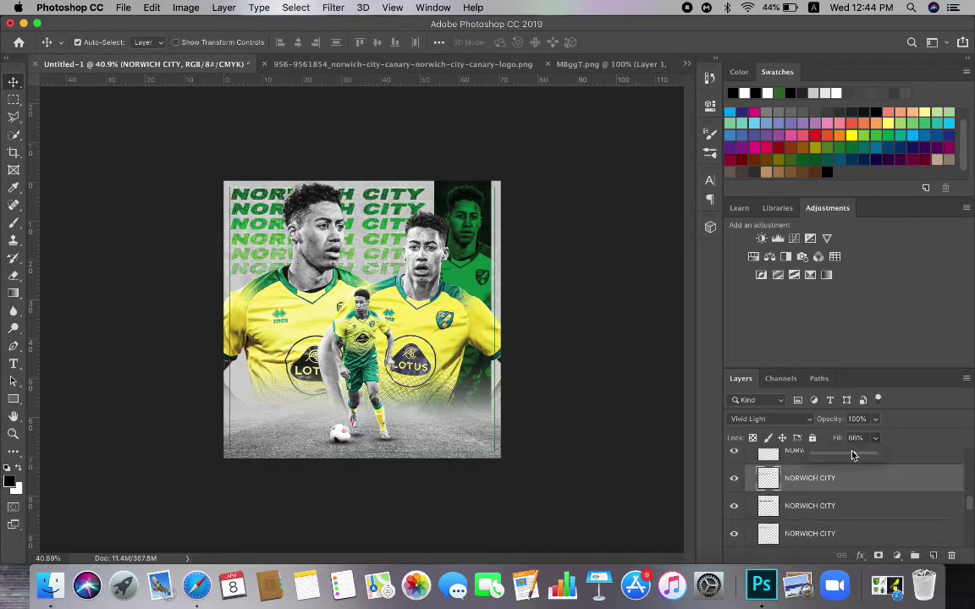
# Collapse the TEXT copy and player 2 groups and close the other open image documents
pyautogui.click(640, 435)
pyautogui.scroll(-2, 446, 299)
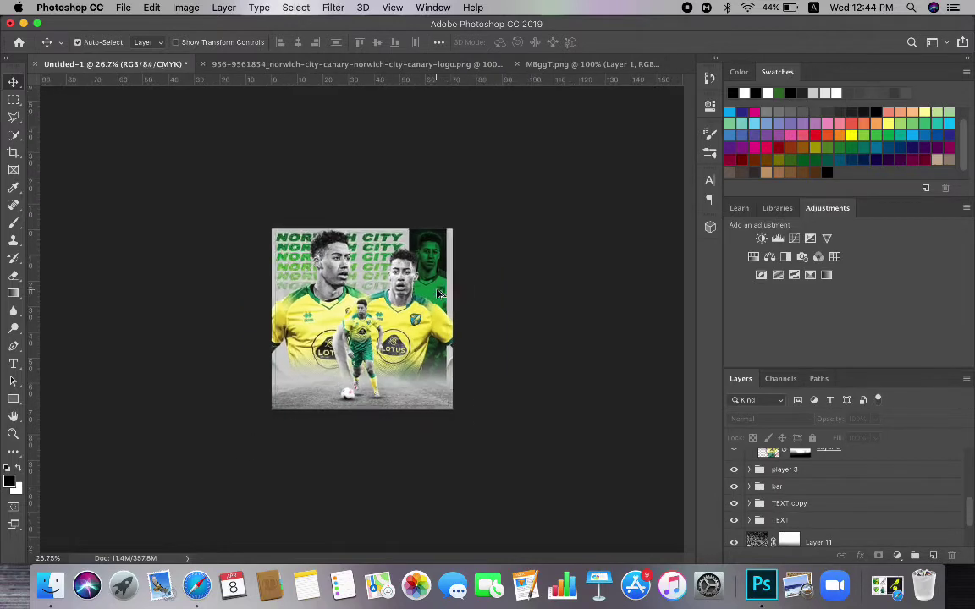
pyautogui.scroll(3, 428, 315)
pyautogui.scroll(3, 814, 484)
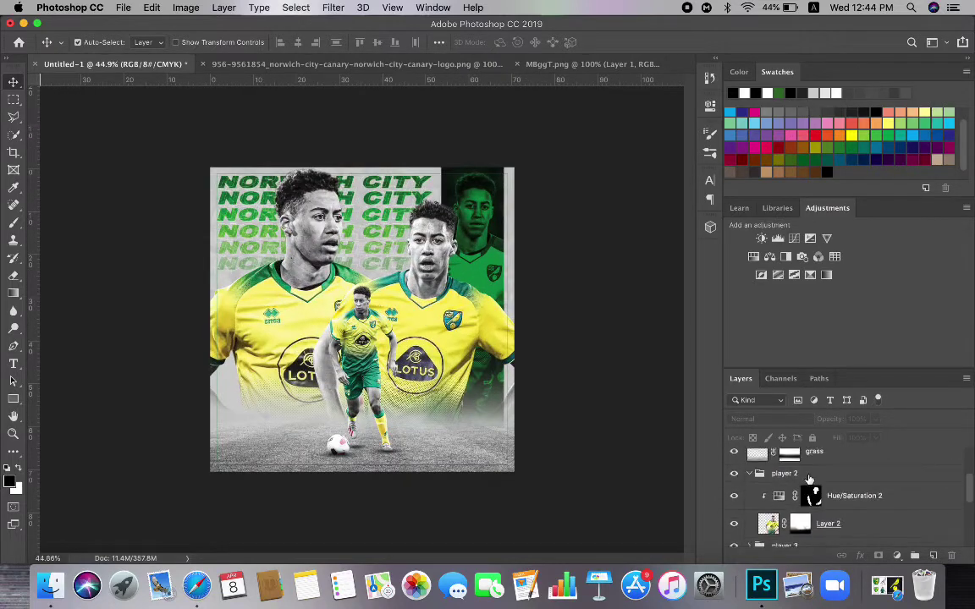
pyautogui.click(750, 462)
pyautogui.scroll(4, 756, 464)
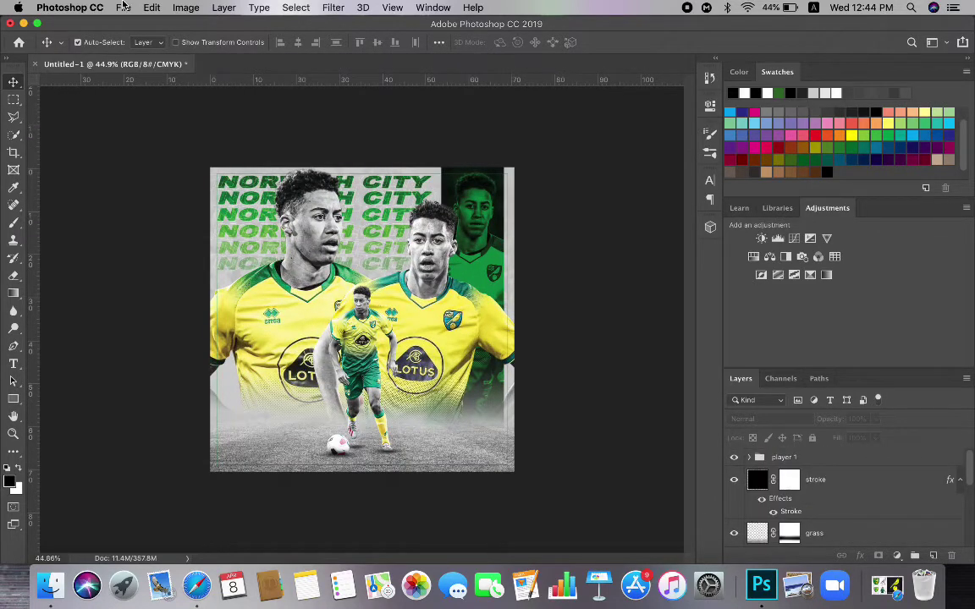
# Start opening a file, search for FREE GFX and browse to the Prints folder inside the pack's TEXTURES folder
pyautogui.click(123, 6)
pyautogui.click(118, 39)
pyautogui.click(474, 91)
pyautogui.click(644, 91)
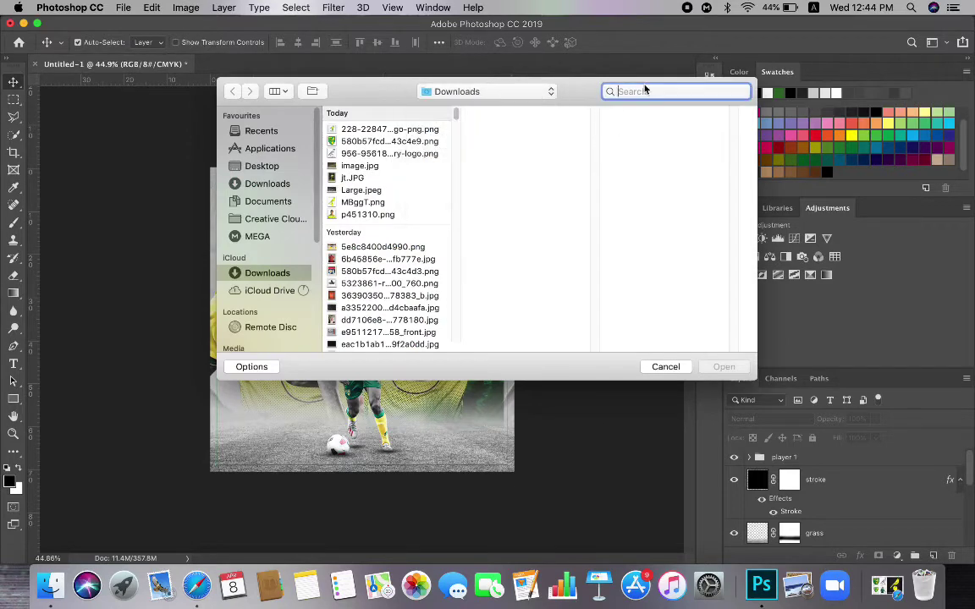
pyautogui.write('FREE GFX')
pyautogui.press('Return')
pyautogui.click(549, 209)
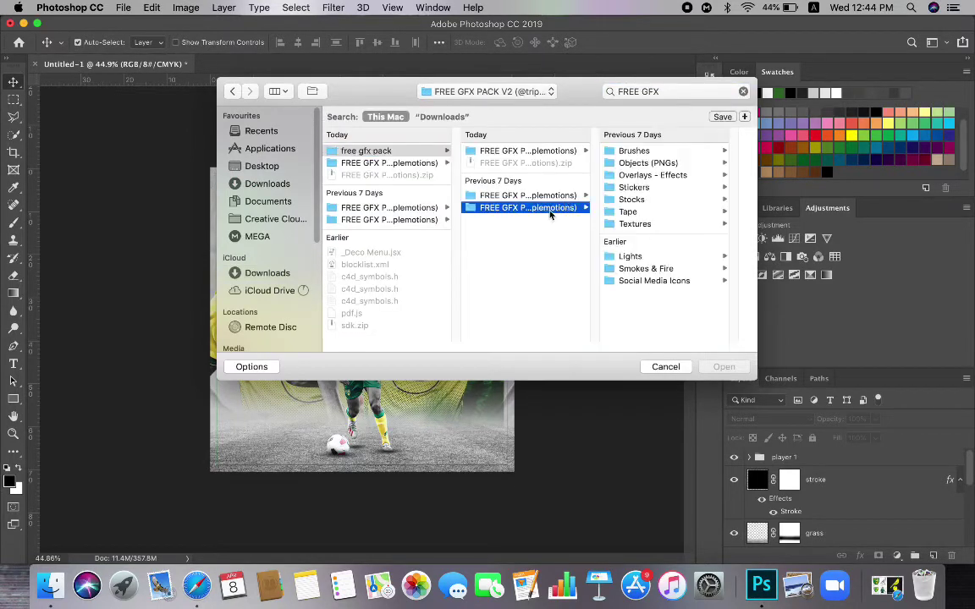
pyautogui.click(524, 150)
pyautogui.click(643, 161)
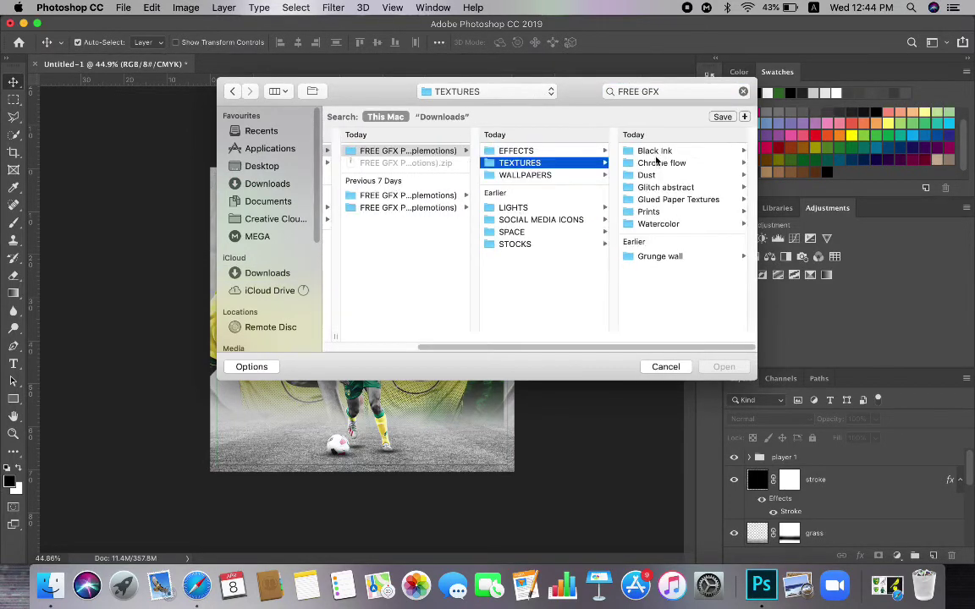
pyautogui.click(658, 216)
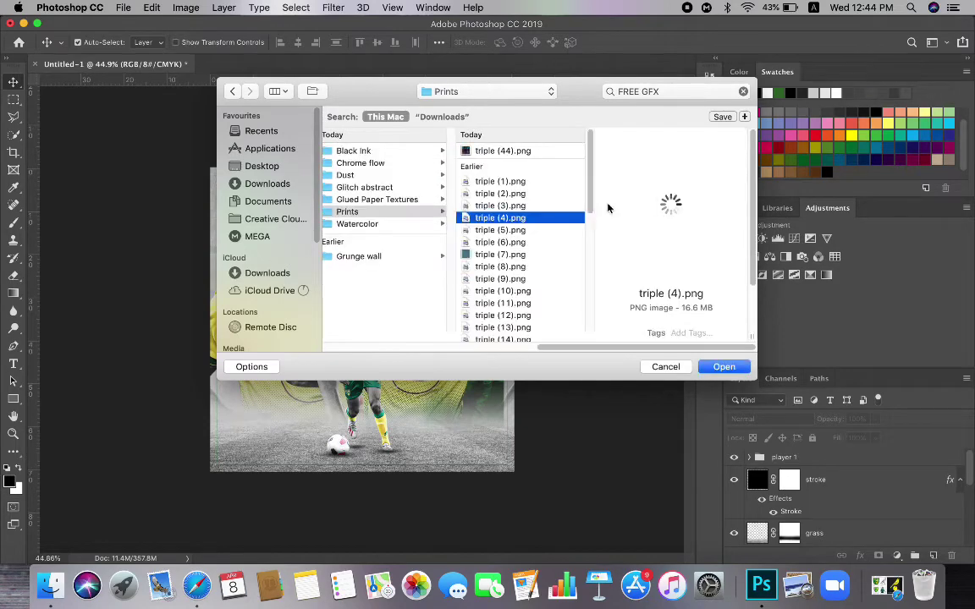
# Preview the print textures in the Prints folder, from the first files through the dark variants around triple (31).png
pyautogui.click(498, 182)
pyautogui.click(497, 194)
pyautogui.click(499, 230)
pyautogui.click(500, 246)
pyautogui.click(504, 257)
pyautogui.scroll(-3, 507, 261)
pyautogui.click(506, 230)
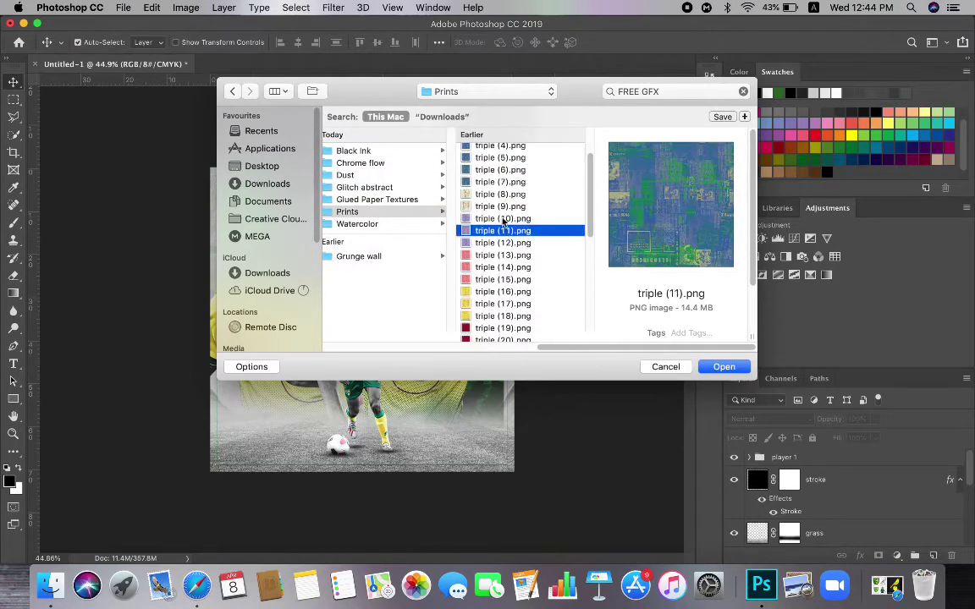
pyautogui.click(504, 207)
pyautogui.scroll(-7, 501, 287)
pyautogui.scroll(-4, 499, 240)
pyautogui.click(480, 194)
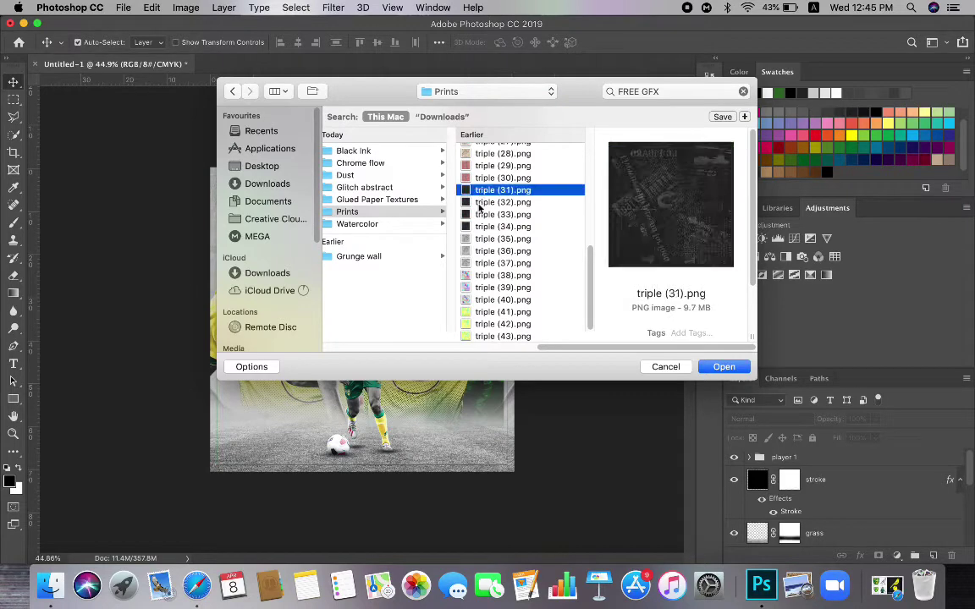
pyautogui.click(480, 205)
pyautogui.click(475, 217)
pyautogui.click(473, 228)
# Compare the yellow-green print textures and open triple (43).png
pyautogui.click(499, 311)
pyautogui.click(498, 325)
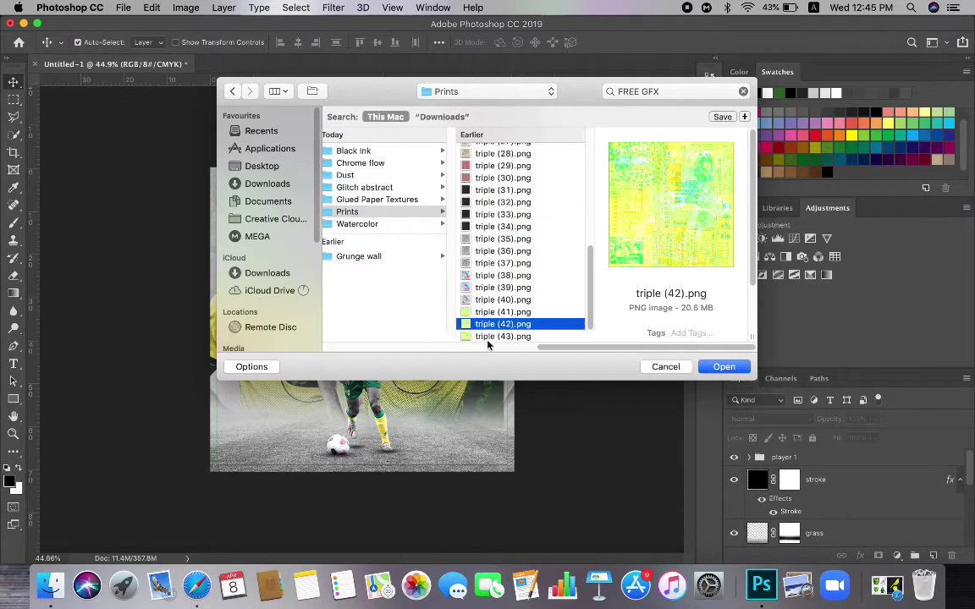
pyautogui.click(499, 336)
pyautogui.click(726, 366)
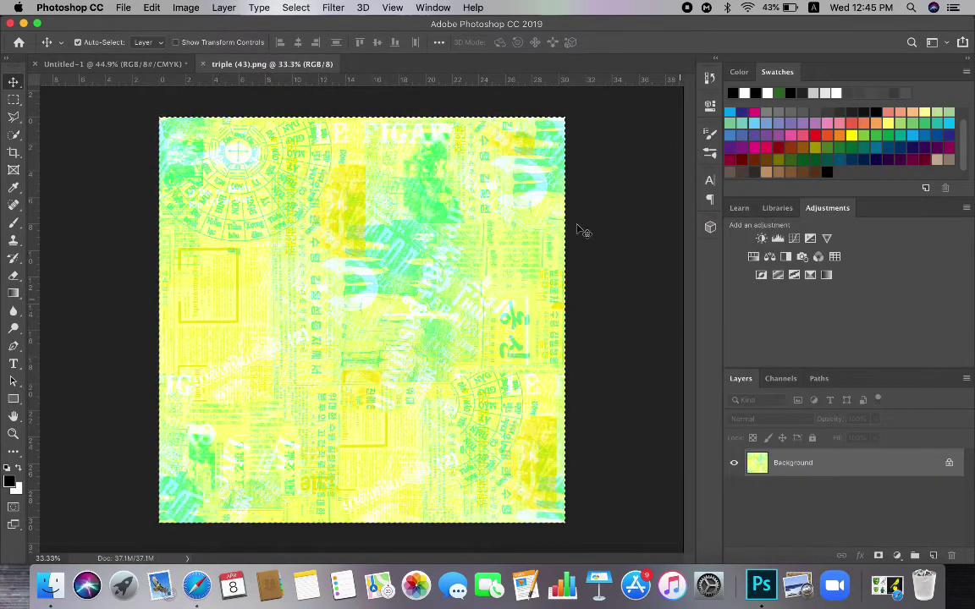
# Copy the print texture into the poster as a new layer above player 1 and scale it to cover the canvas
pyautogui.press('super+c')
pyautogui.click(110, 63)
pyautogui.press('super+v')
pyautogui.press('super+t')
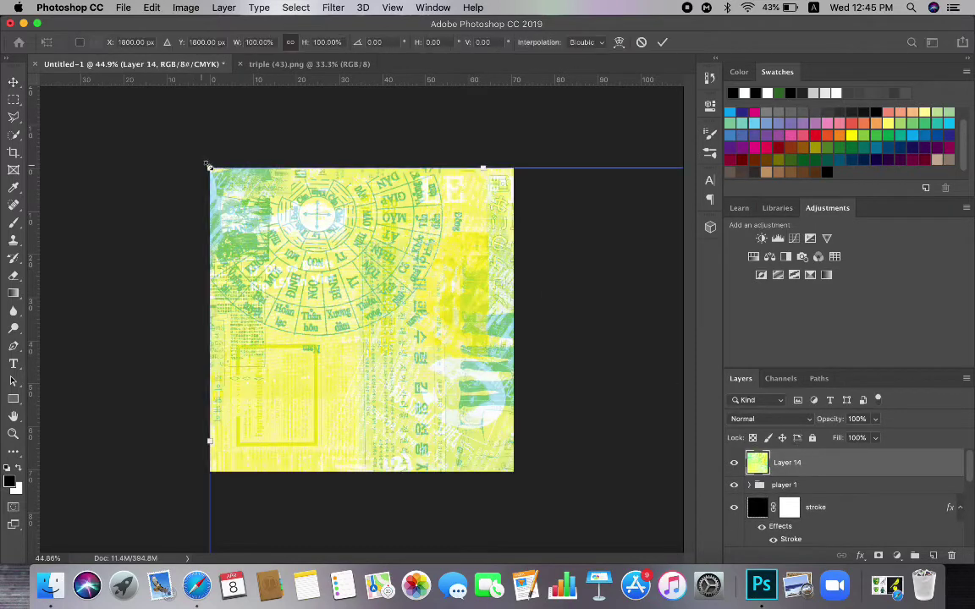
pyautogui.moveTo(209, 167); pyautogui.dragTo(228, 195)
pyautogui.click(391, 7)
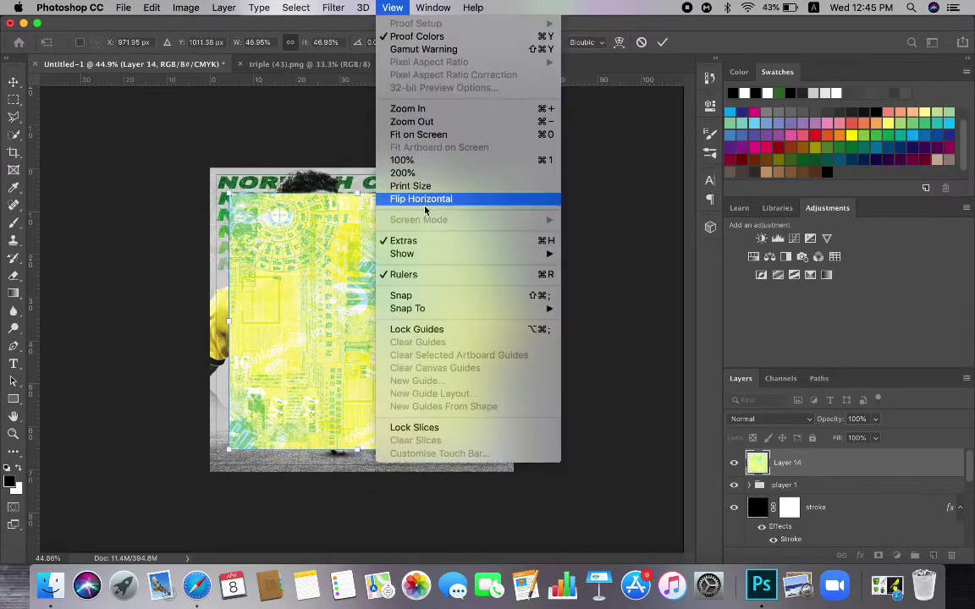
pyautogui.click(425, 207)
pyautogui.moveTo(370, 312)
pyautogui.mouseDown()
pyautogui.moveTo(366, 321)
pyautogui.moveTo(370, 300)
pyautogui.moveTo(374, 317)
pyautogui.moveTo(385, 307)
pyautogui.mouseUp()
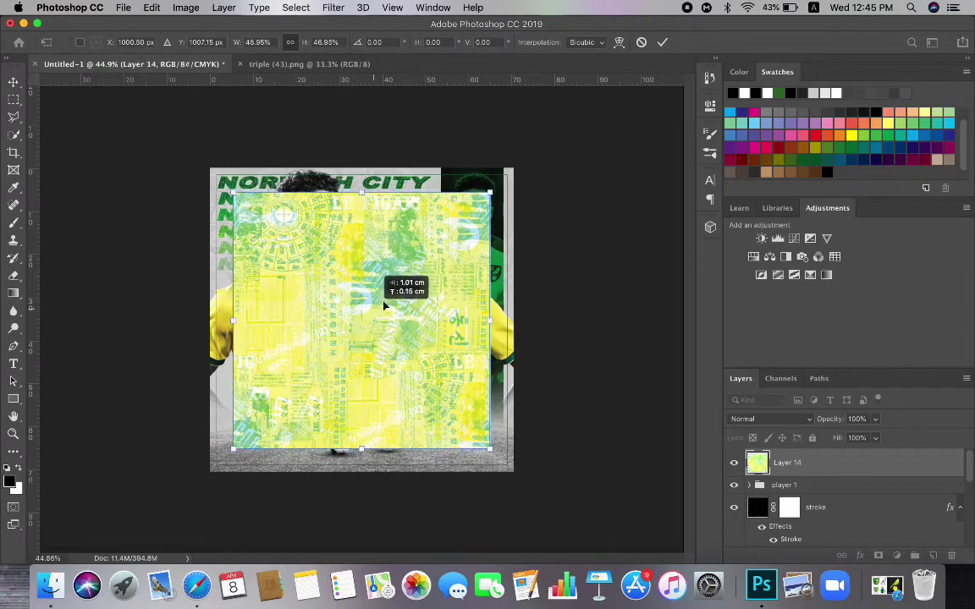
pyautogui.moveTo(490, 192); pyautogui.dragTo(517, 165)
pyautogui.click(663, 43)
# Preview blend modes on the texture layer, keep it at Normal and toggle the CMYK proof colours
pyautogui.click(769, 419)
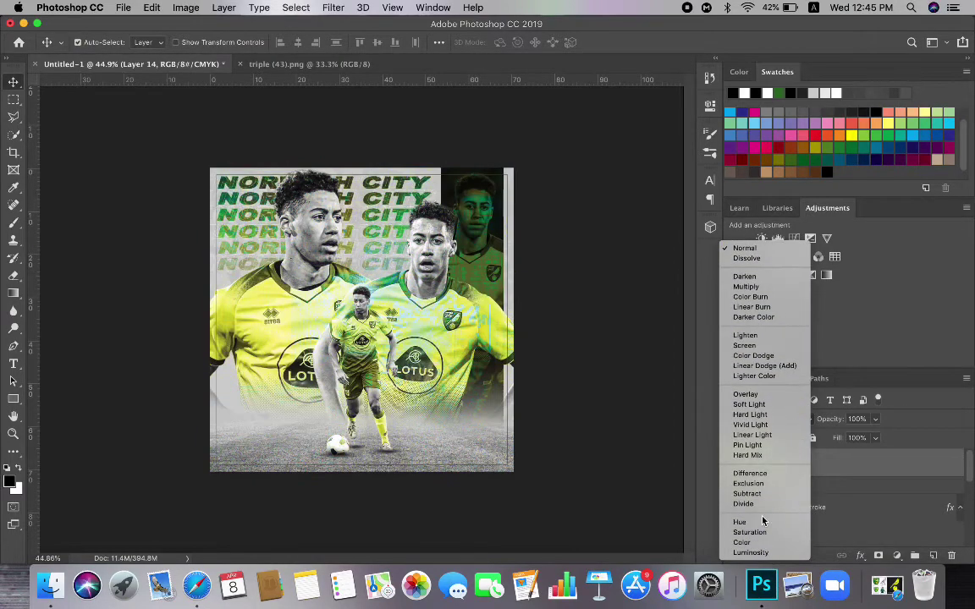
pyautogui.click(745, 248)
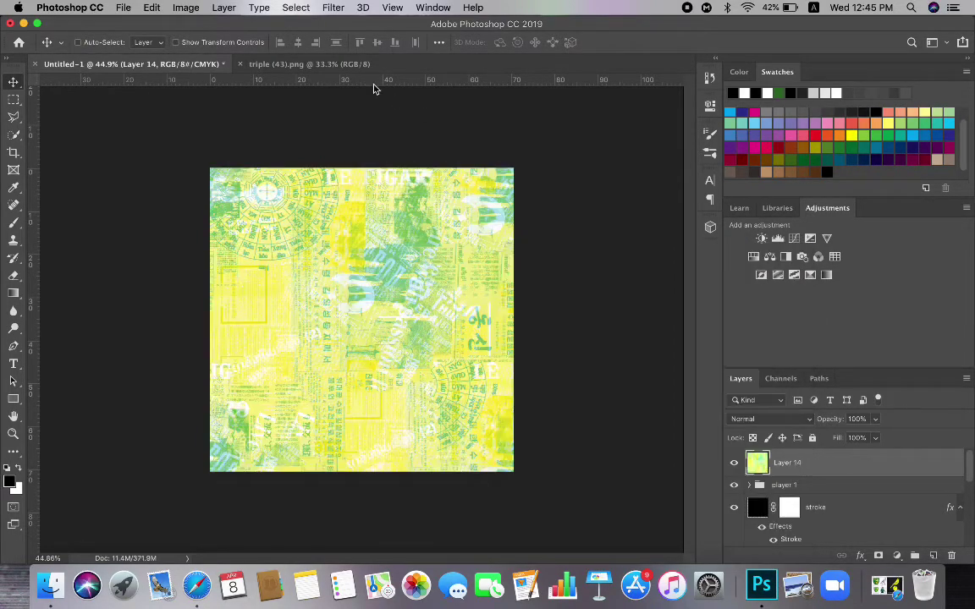
pyautogui.click(392, 8)
pyautogui.click(423, 28)
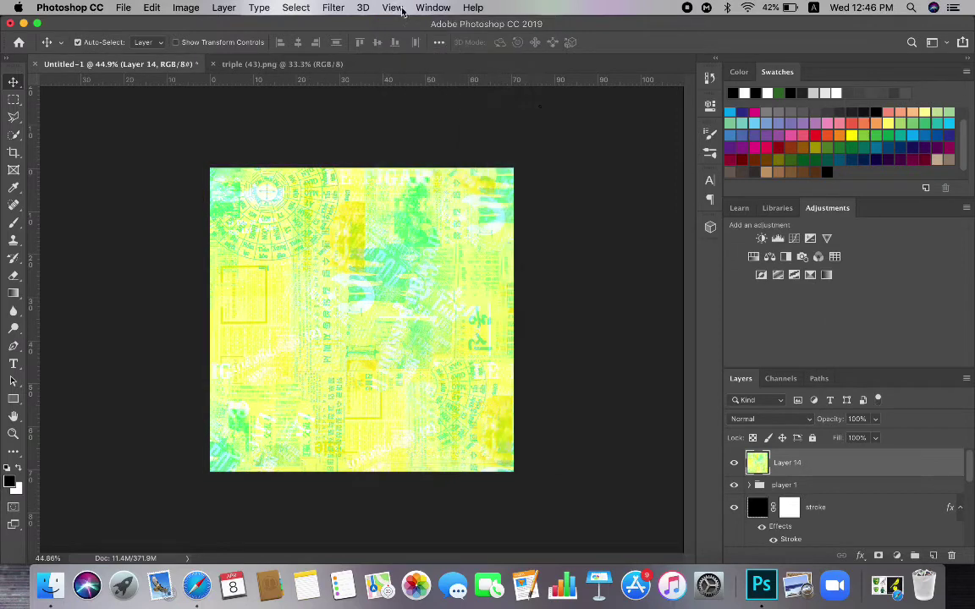
# Desaturate the texture with saturation -100, and apply Brightness/Contrast with brightness -150 and contrast 100
pyautogui.press('super+u')
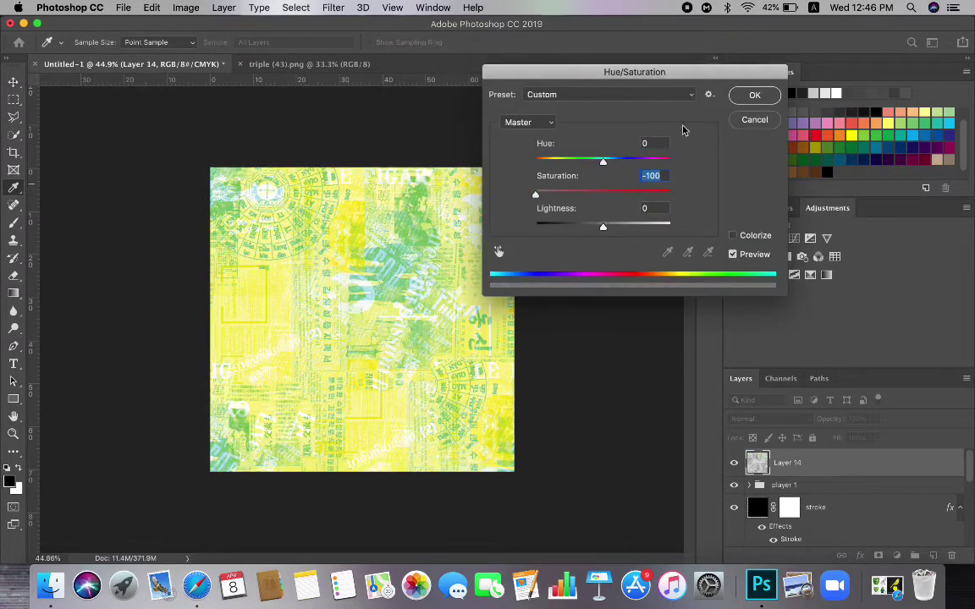
pyautogui.press('Return')
pyautogui.click(185, 8)
pyautogui.moveTo(206, 43)
pyautogui.click(428, 26)
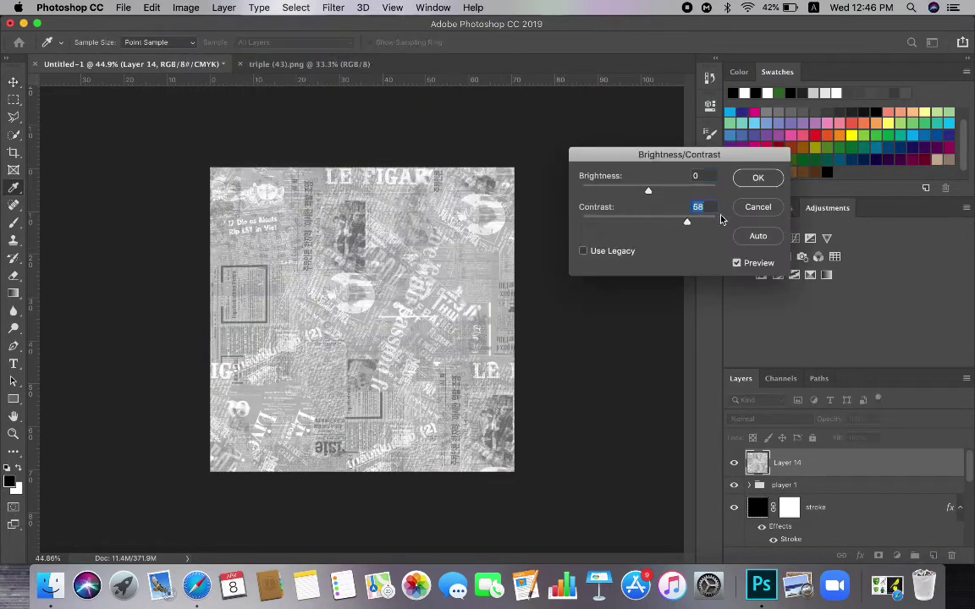
pyautogui.moveTo(721, 219); pyautogui.dragTo(725, 220)
pyautogui.moveTo(627, 190); pyautogui.dragTo(551, 191)
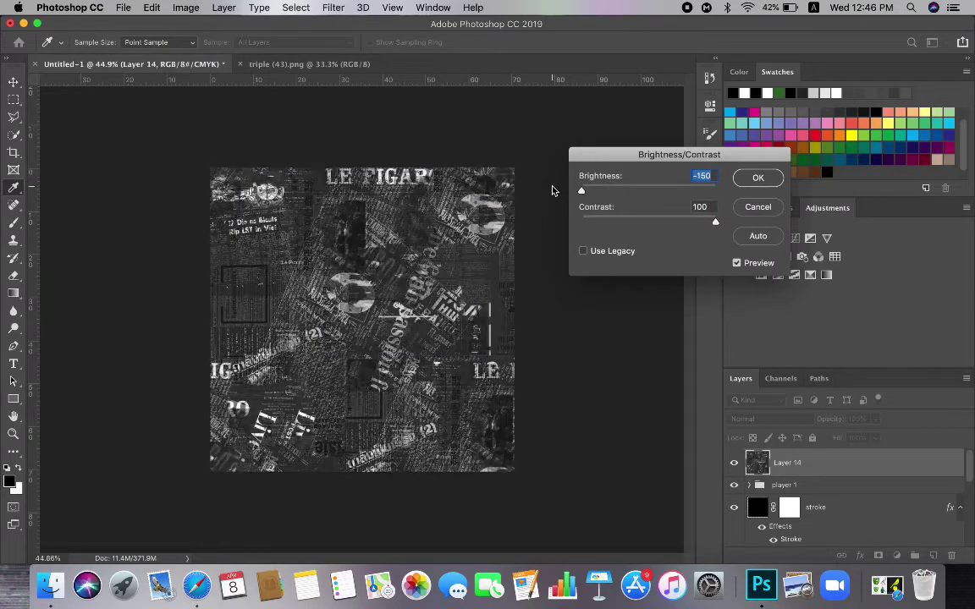
pyautogui.click(751, 181)
# Darken the texture layer further with a second Brightness/Contrast adjustment and look through its blend modes
pyautogui.click(185, 8)
pyautogui.moveTo(207, 44)
pyautogui.click(427, 26)
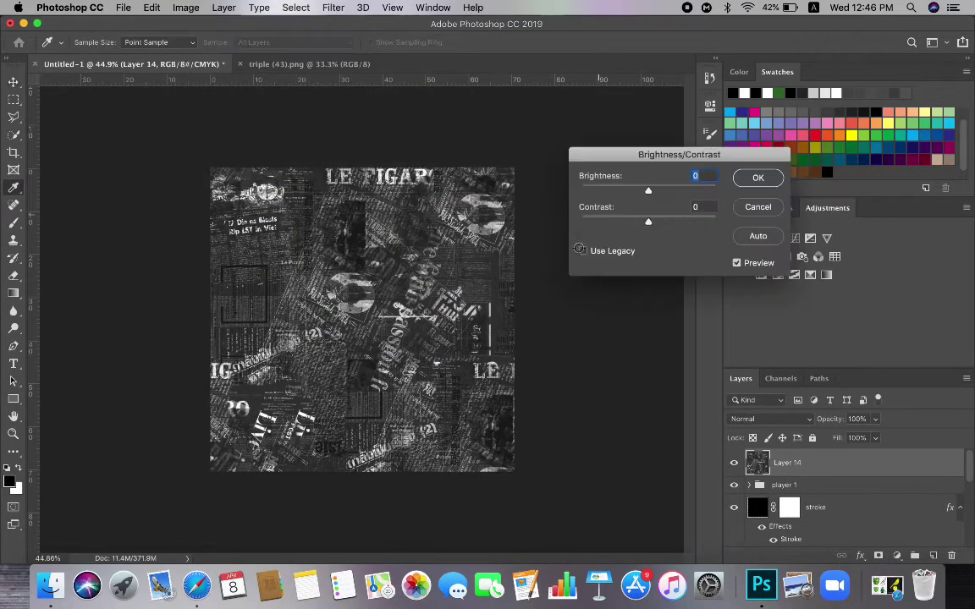
pyautogui.moveTo(649, 191); pyautogui.dragTo(622, 192)
pyautogui.click(758, 178)
pyautogui.press('v')
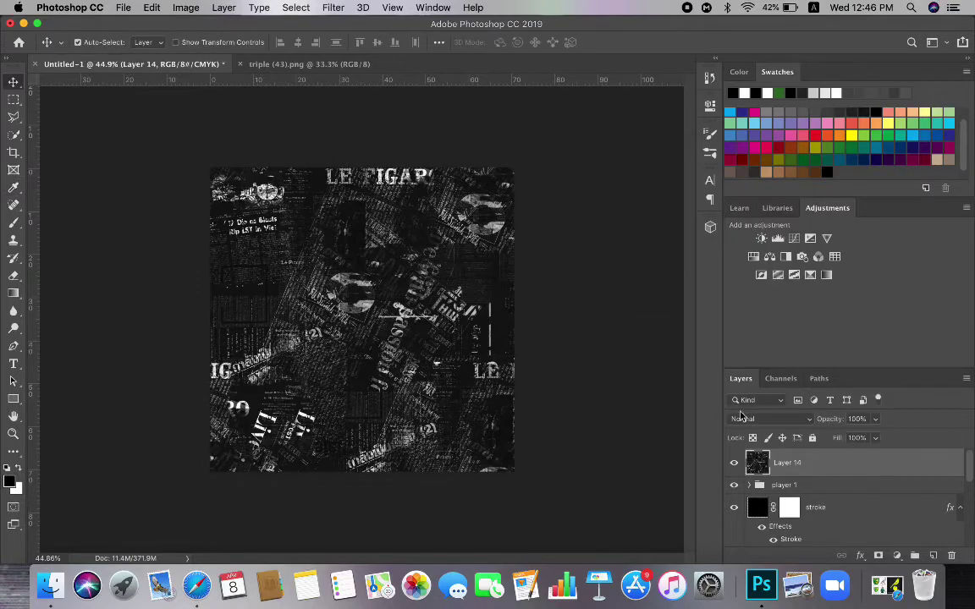
pyautogui.click(757, 419)
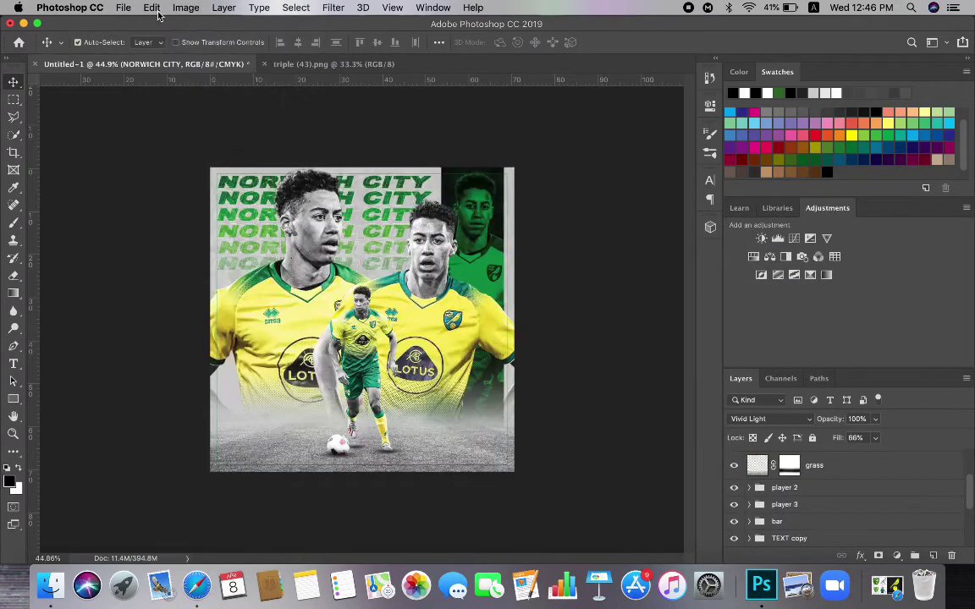
# Step back and forth through the recent edits to return to the original coloured texture layer
pyautogui.click(153, 7)
pyautogui.click(165, 27)
pyautogui.click(152, 7)
pyautogui.click(162, 27)
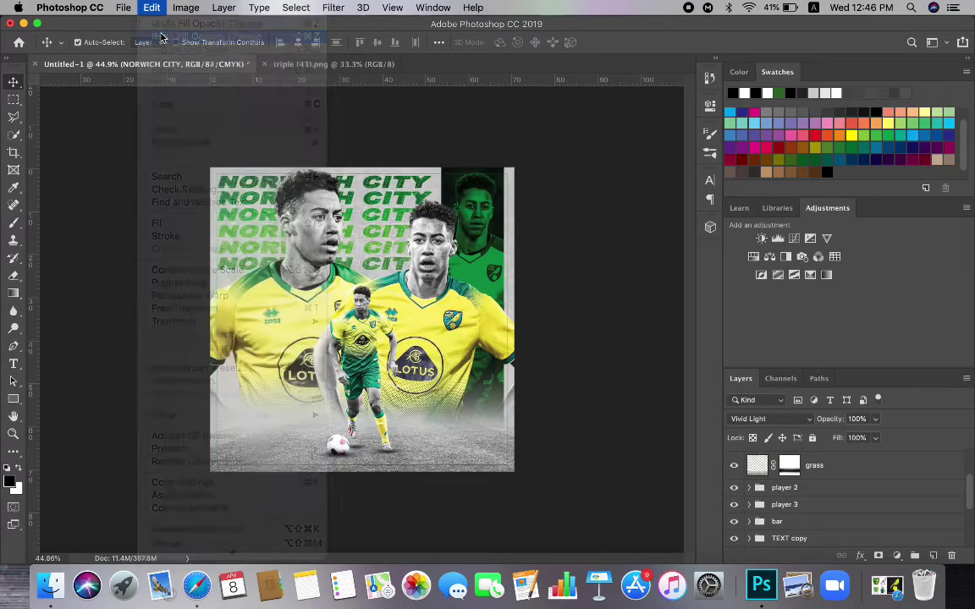
pyautogui.click(153, 8)
pyautogui.click(161, 35)
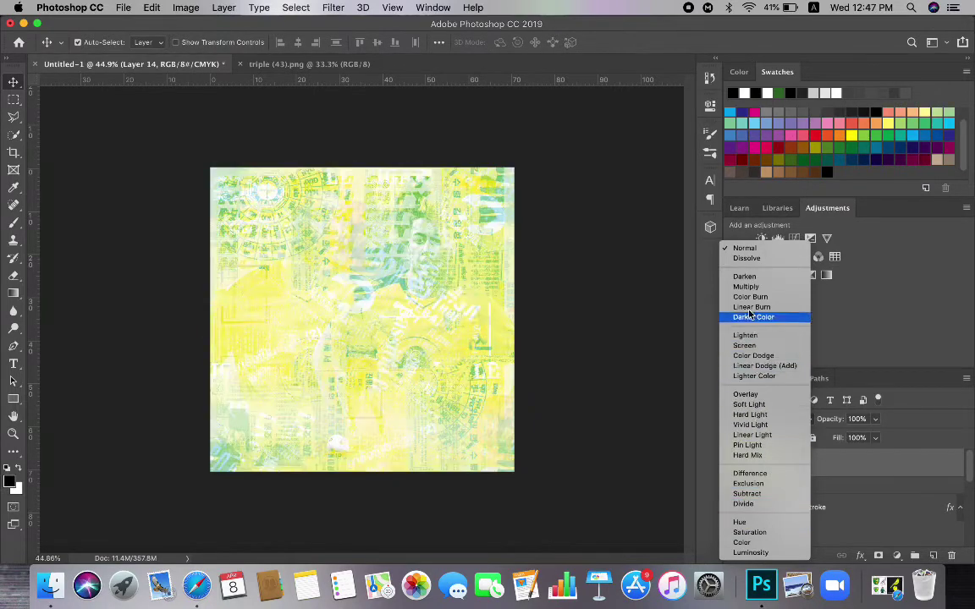
# Try the Hue blend mode on the coloured texture layer and delete that layer
pyautogui.click(741, 522)
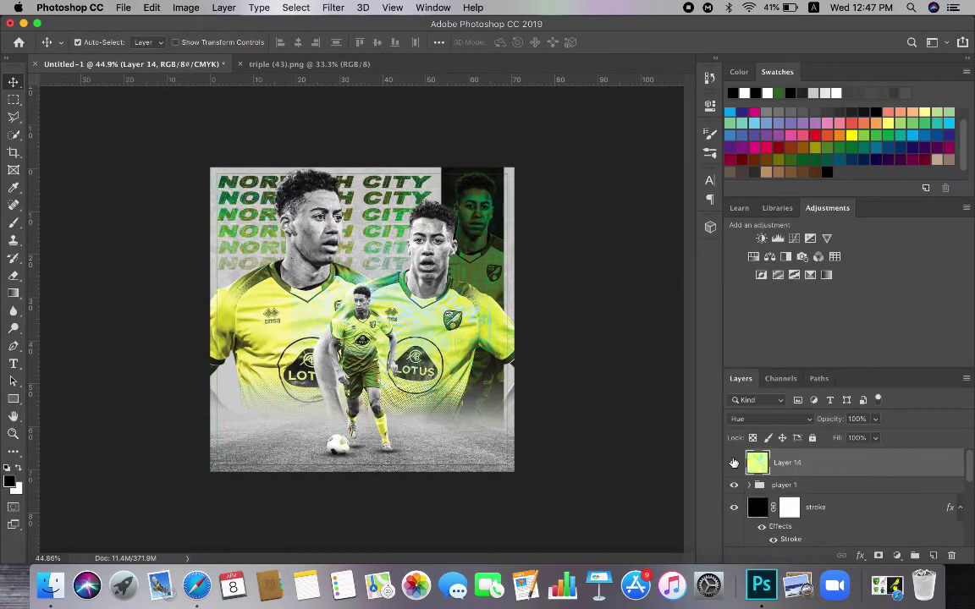
pyautogui.scroll(2, 382, 378)
pyautogui.click(953, 555)
pyautogui.click(595, 210)
# Browse the FREE GFX PACK V2 folders for overlay effects, objects, tape and textures
pyautogui.click(123, 7)
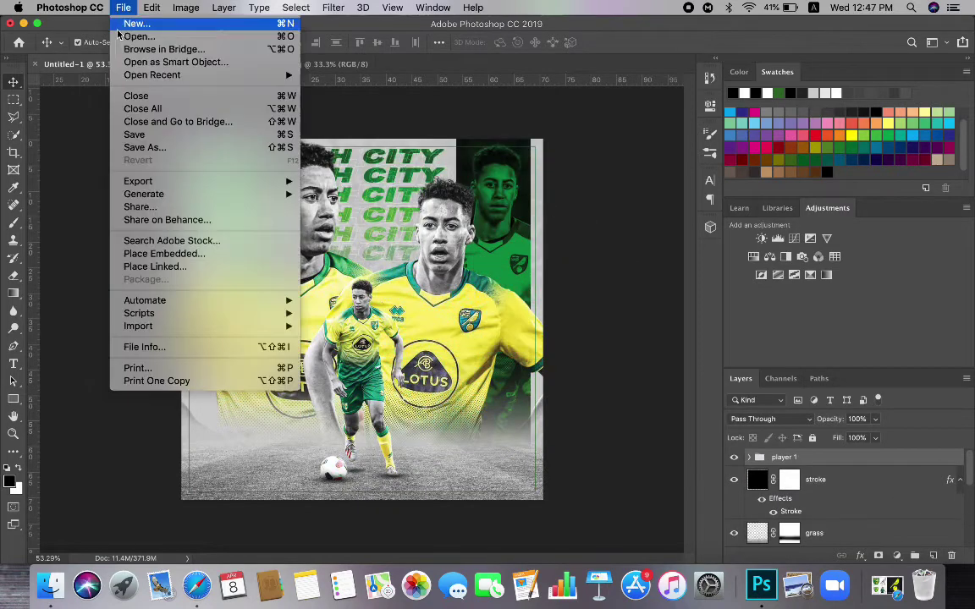
pyautogui.click(136, 36)
pyautogui.click(487, 92)
pyautogui.click(458, 116)
pyautogui.click(527, 141)
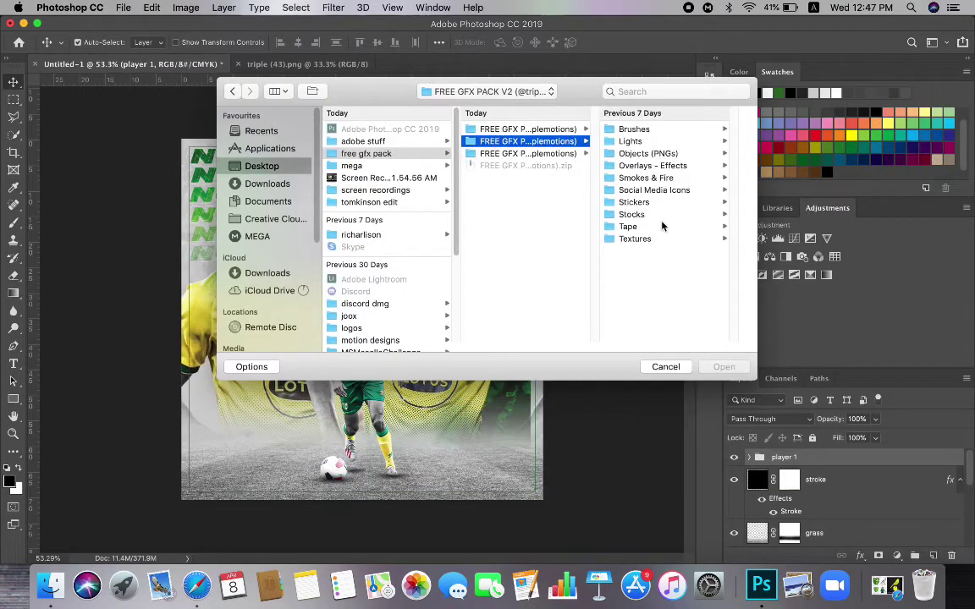
pyautogui.click(540, 165)
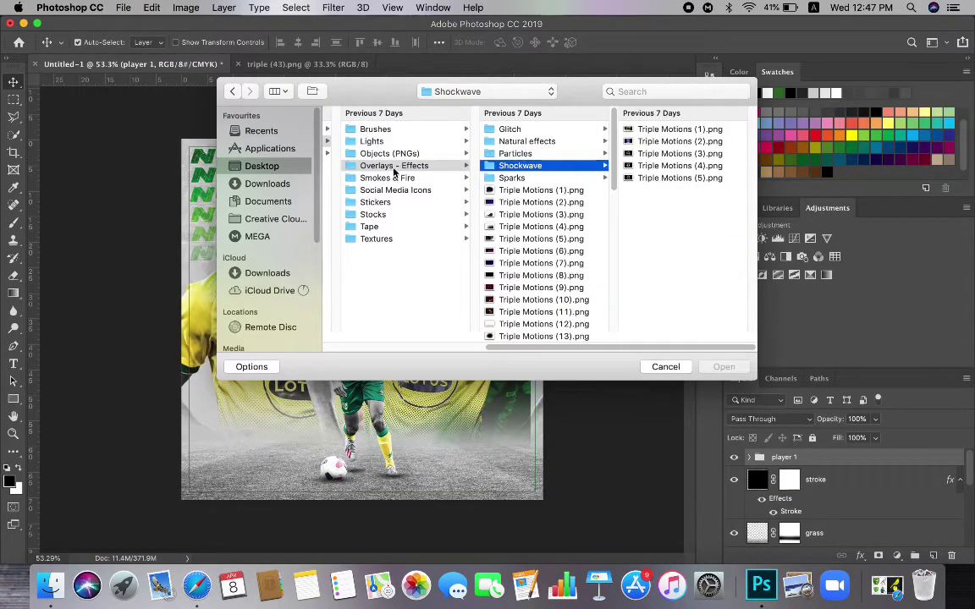
pyautogui.click(391, 156)
pyautogui.click(383, 228)
pyautogui.click(519, 166)
pyautogui.click(506, 131)
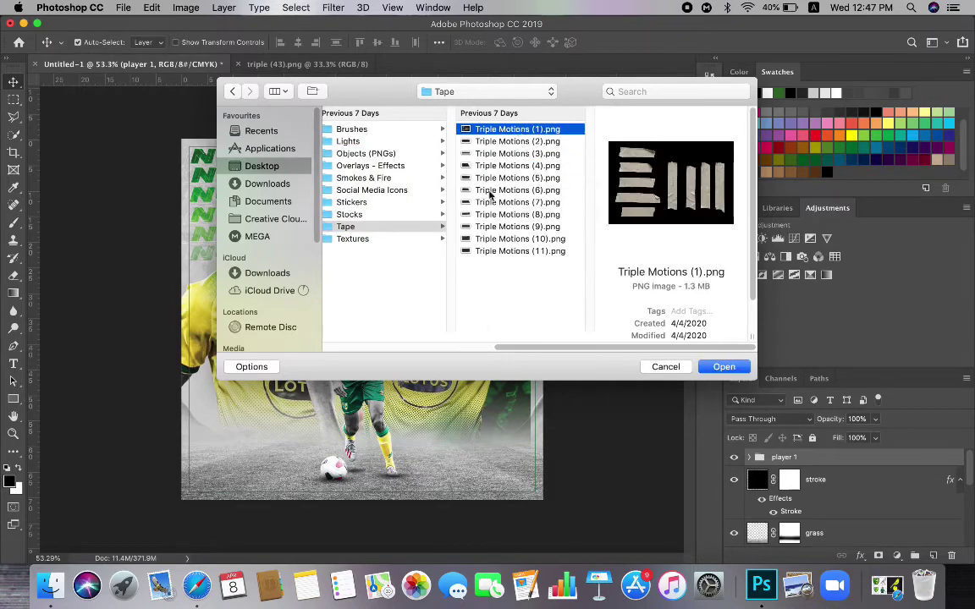
pyautogui.click(491, 202)
pyautogui.click(380, 240)
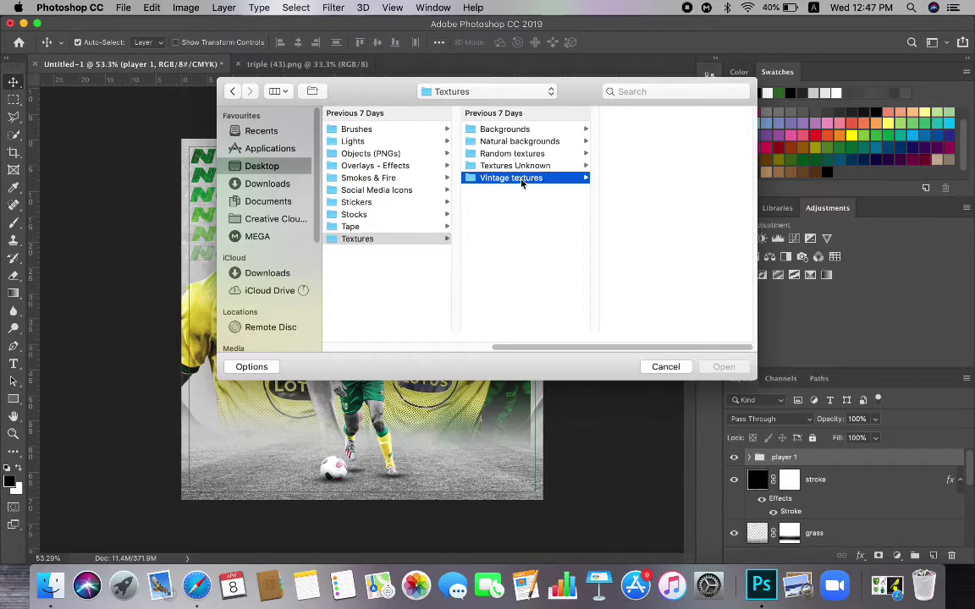
# Open Triple Motions (5).png from the pack's Vintage textures folder
pyautogui.press('Right')
pyautogui.press('Down')
pyautogui.press('Down')
pyautogui.press('Down')
pyautogui.press('Down')
pyautogui.press('Down')
pyautogui.press('Down')
pyautogui.press('Down')
pyautogui.press('Down')
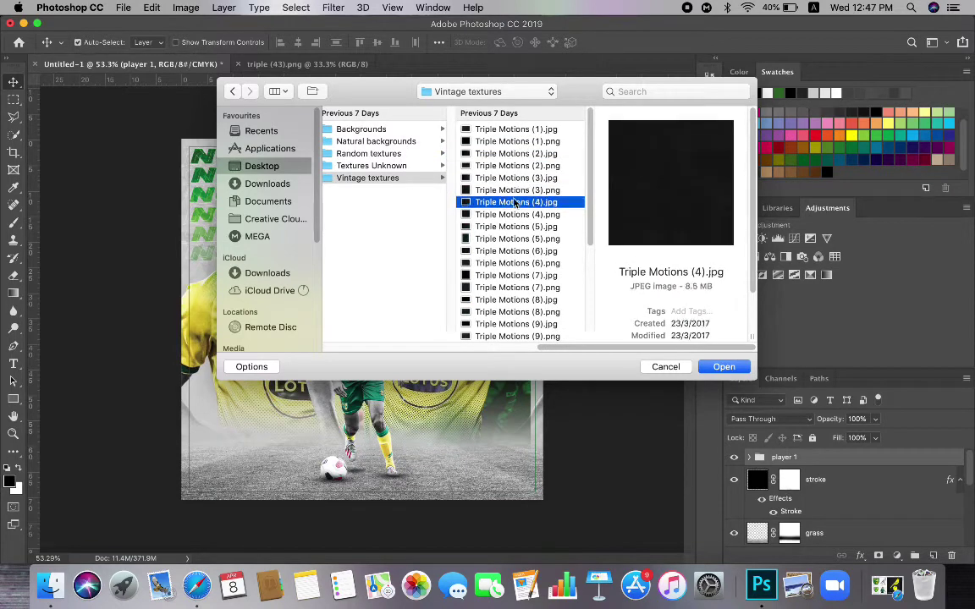
pyautogui.click(723, 369)
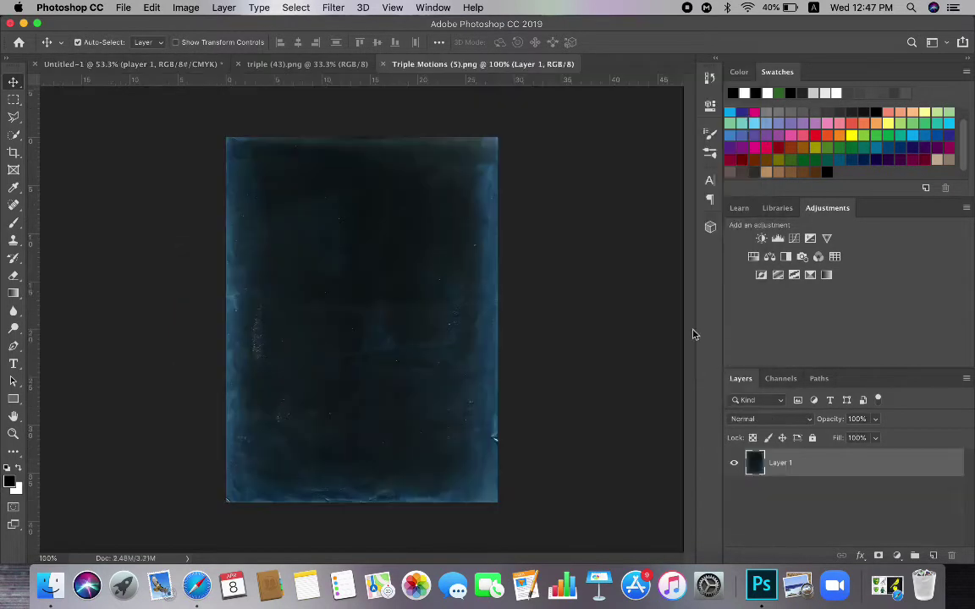
# Recolour the blue vintage texture to green with Hue/Saturation, setting the hue to -67
pyautogui.press('super+u')
pyautogui.moveTo(603, 160); pyautogui.dragTo(576, 161)
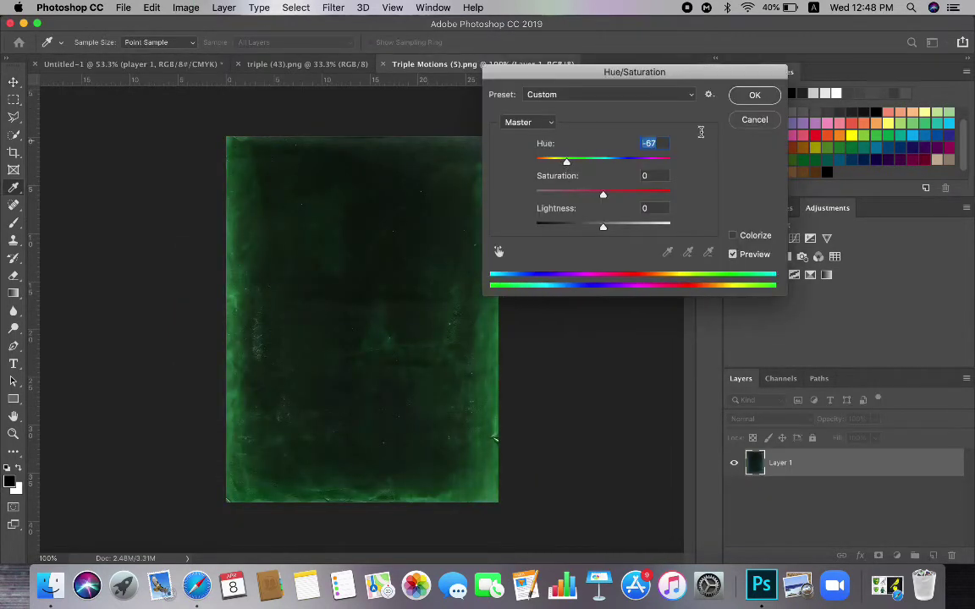
pyautogui.press('Return')
# Copy the whole green texture into the poster document and stretch it to cover the full canvas
pyautogui.press('super+a')
pyautogui.press('super+c')
pyautogui.click(127, 64)
pyautogui.press('super+v')
pyautogui.press('super+t')
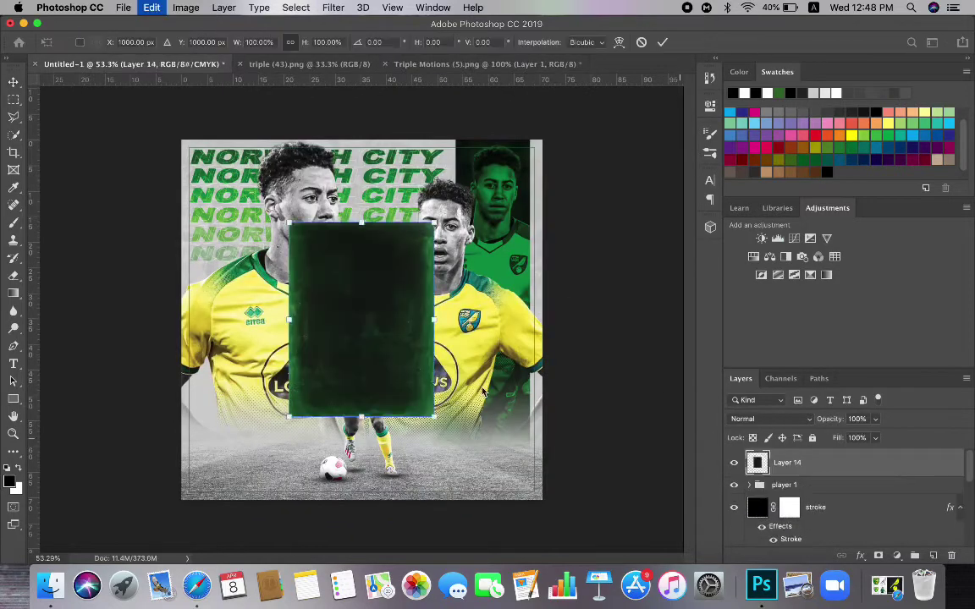
pyautogui.moveTo(433, 224); pyautogui.dragTo(539, 155)
pyautogui.moveTo(504, 323); pyautogui.dragTo(551, 320)
pyautogui.moveTo(218, 320); pyautogui.dragTo(170, 321)
pyautogui.press('Return')
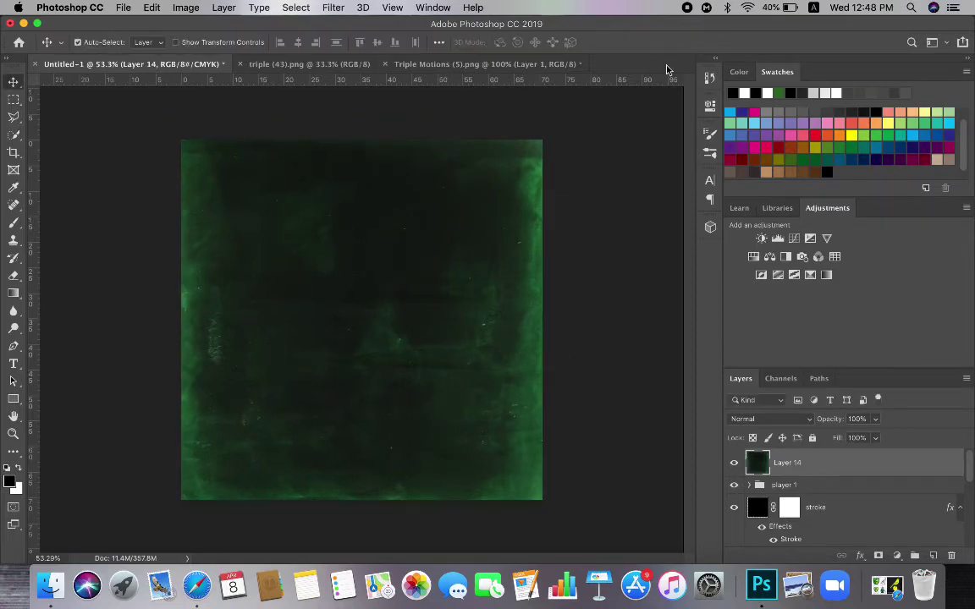
# Try the Linear Dodge (Add) blend mode on the green texture layer, then delete the layer
pyautogui.click(770, 418)
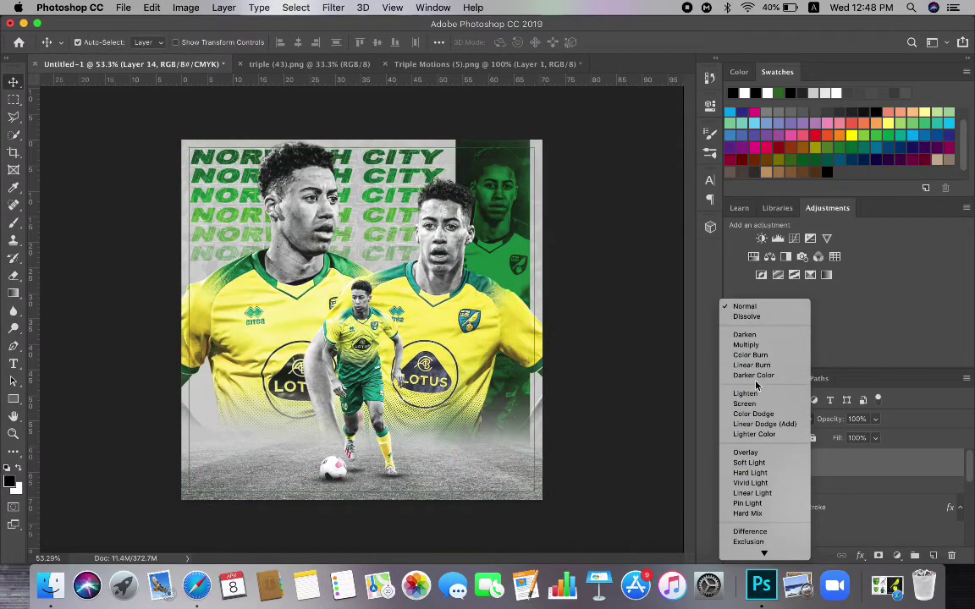
pyautogui.click(761, 425)
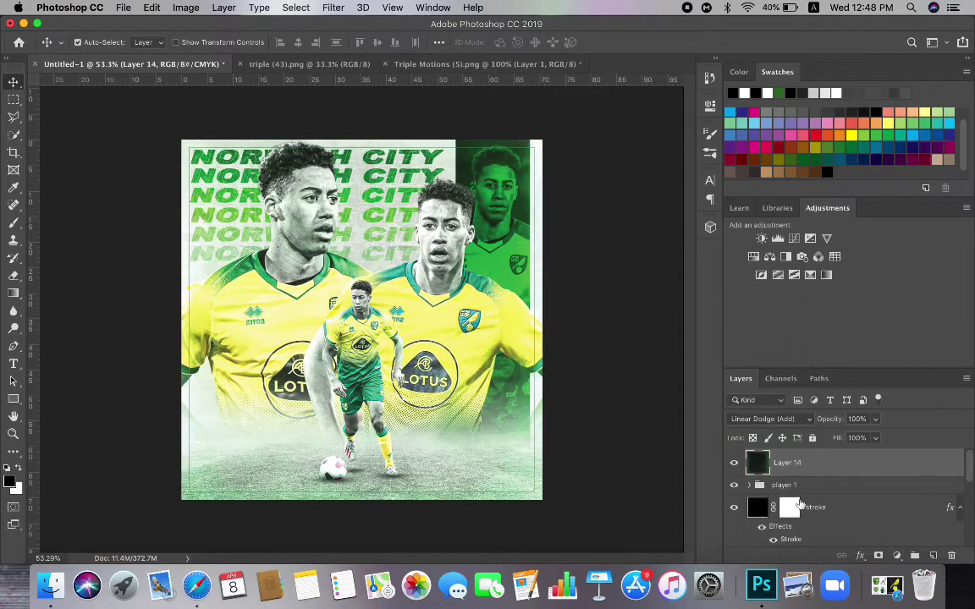
pyautogui.click(951, 556)
pyautogui.click(587, 213)
# Close the triple (43).png and Triple Motions (5).png documents without saving
pyautogui.click(236, 64)
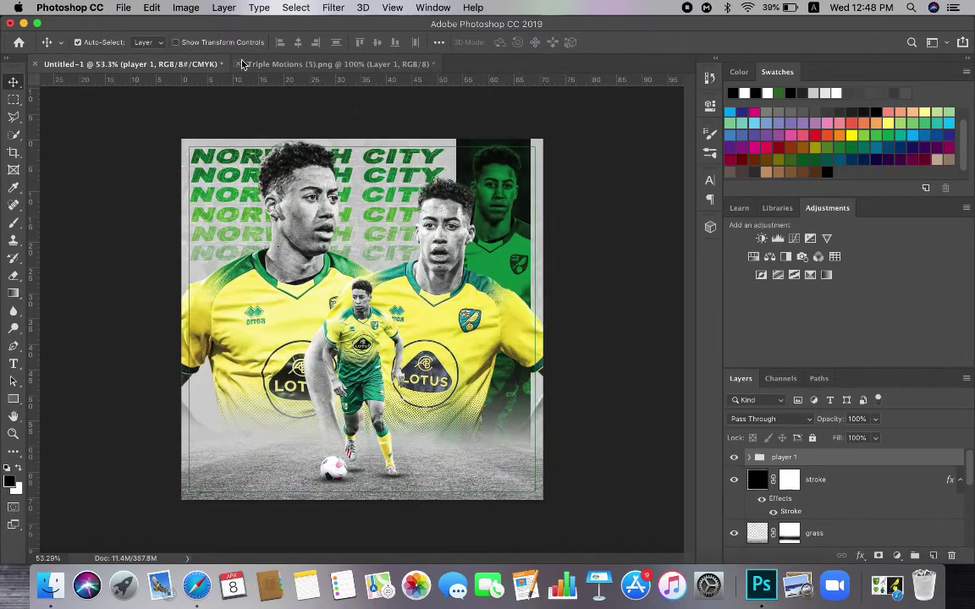
pyautogui.click(236, 65)
pyautogui.click(433, 212)
# Open Triple Motions (6).jpg from Vintage textures and copy the whole dusty texture into the poster document
pyautogui.click(123, 7)
pyautogui.click(134, 36)
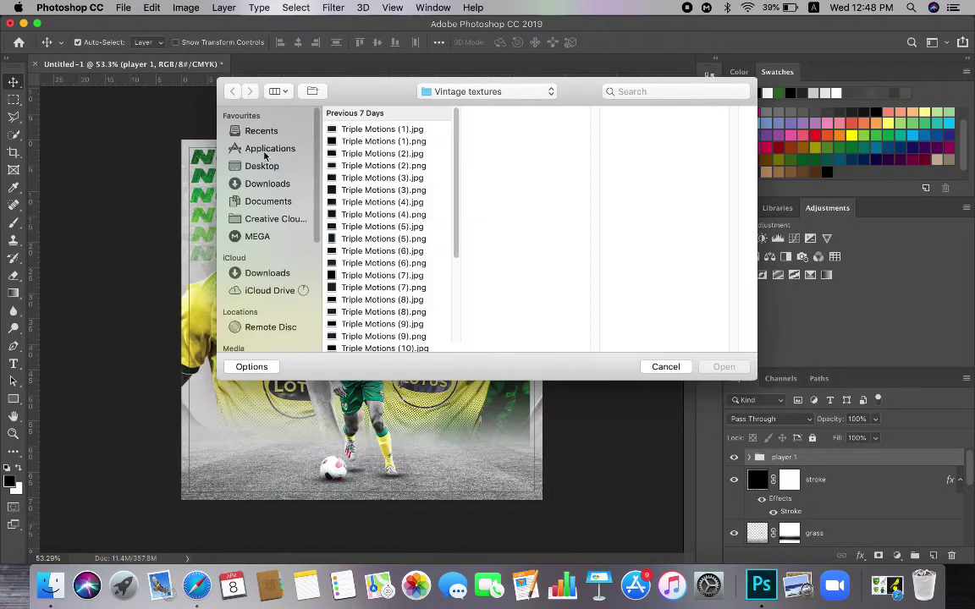
pyautogui.click(356, 201)
pyautogui.click(356, 253)
pyautogui.click(719, 365)
pyautogui.hotkey('ctrl', 'a')
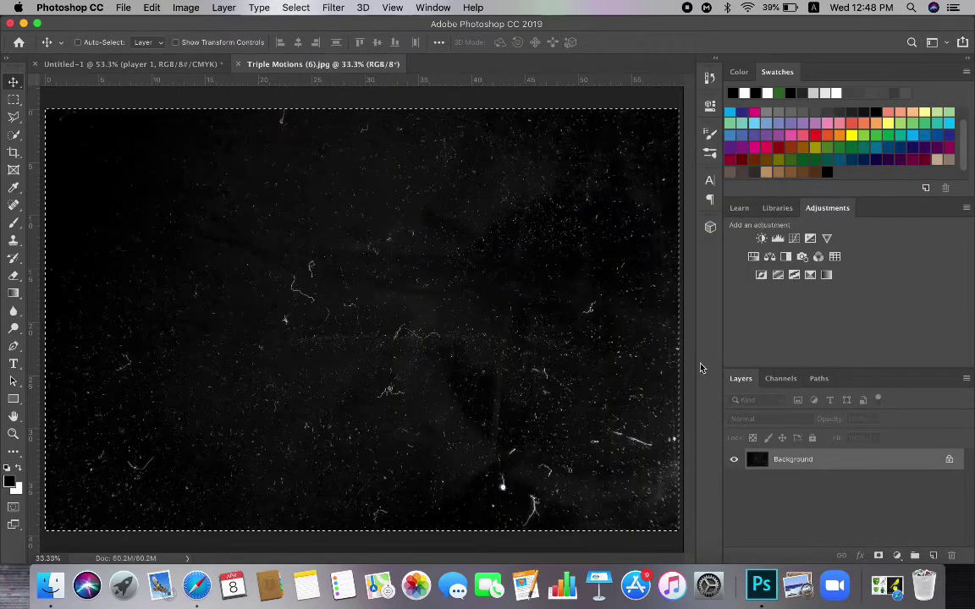
pyautogui.press('super+c')
pyautogui.hotkey('ctrl', 'Tab')
pyautogui.press('super+v')
# Scale and move the pasted dust texture so it covers the lower half of the poster
pyautogui.press('super+t')
pyautogui.moveTo(180, 140); pyautogui.dragTo(550, 382)
pyautogui.moveTo(592, 433); pyautogui.dragTo(254, 358)
pyautogui.moveTo(495, 313); pyautogui.dragTo(556, 273)
pyautogui.moveTo(497, 353); pyautogui.dragTo(468, 361)
pyautogui.moveTo(528, 281); pyautogui.dragTo(556, 262)
pyautogui.moveTo(488, 328); pyautogui.dragTo(490, 388)
pyautogui.press('Return')
# Set the dust texture layer's blend mode to Screen
pyautogui.click(770, 418)
pyautogui.click(741, 514)
pyautogui.press('super+t')
pyautogui.click(645, 46)
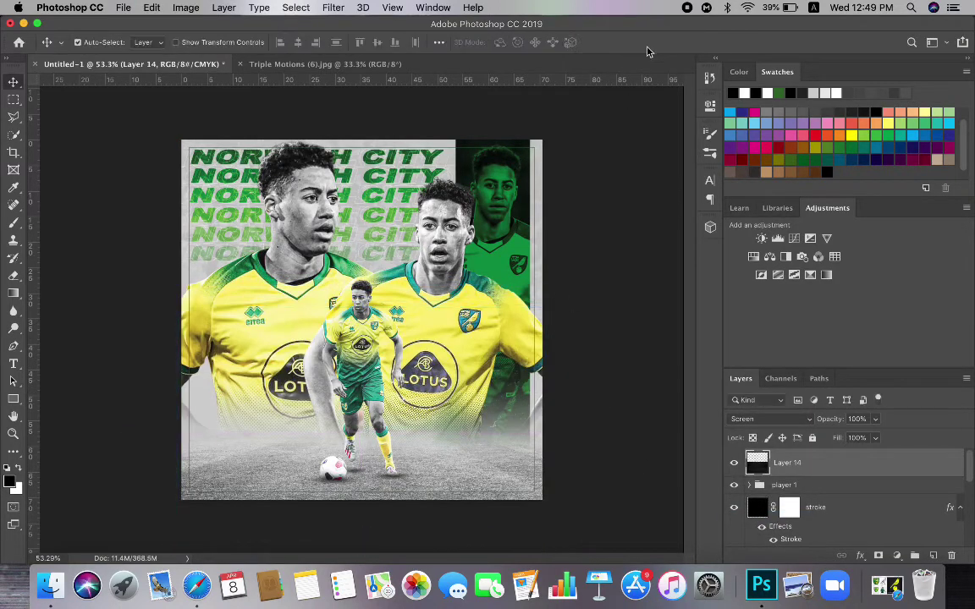
# Preview the remaining images in the Vintage textures folder to find another scratch or dust texture
pyautogui.click(123, 9)
pyautogui.click(126, 37)
pyautogui.click(359, 153)
pyautogui.click(396, 300)
pyautogui.click(397, 326)
pyautogui.scroll(-5, 398, 326)
pyautogui.click(400, 311)
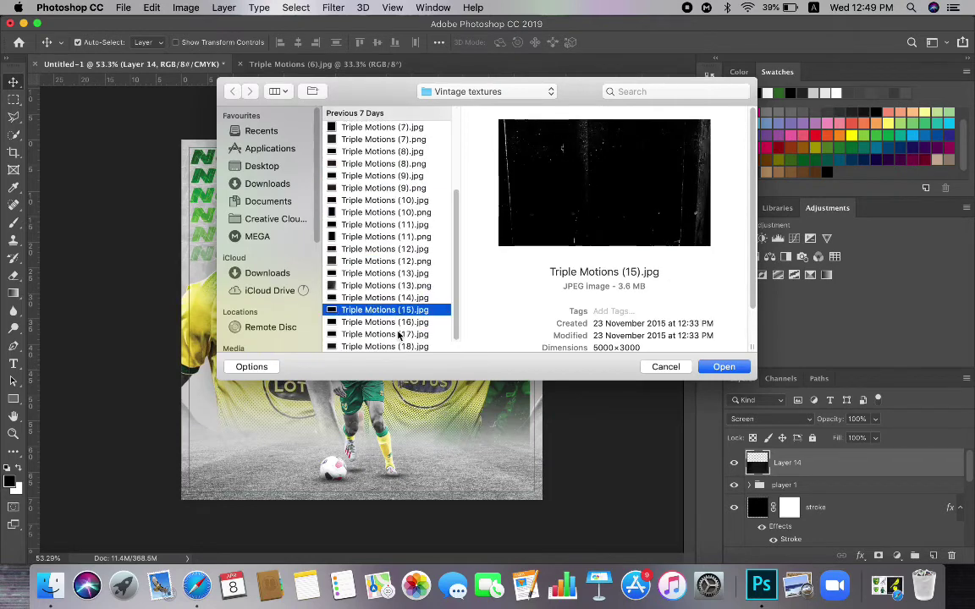
pyautogui.click(400, 333)
pyautogui.click(392, 287)
pyautogui.click(391, 323)
pyautogui.click(389, 346)
pyautogui.click(380, 334)
pyautogui.click(379, 310)
pyautogui.click(377, 298)
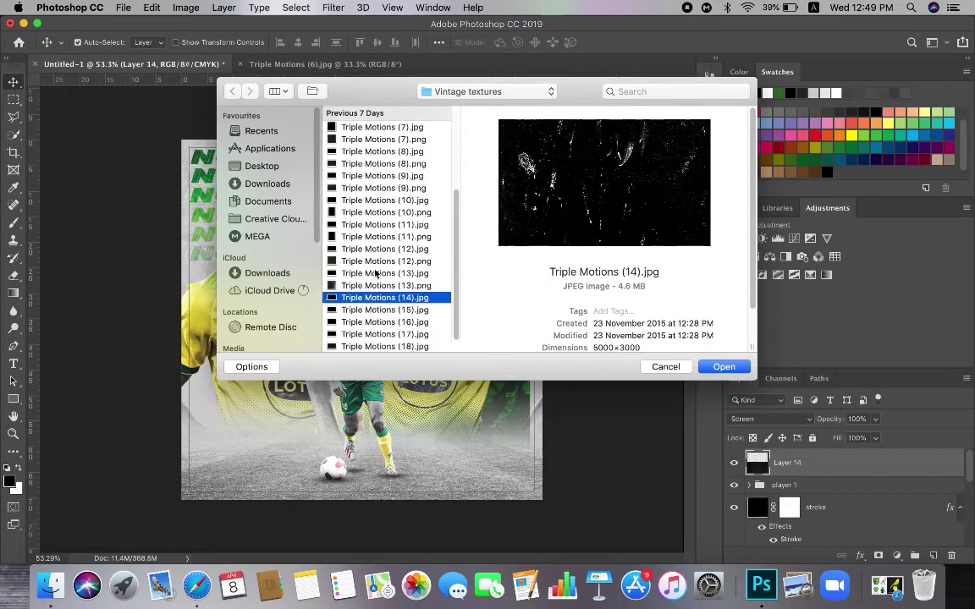
pyautogui.click(377, 273)
pyautogui.click(370, 249)
pyautogui.click(372, 237)
pyautogui.click(364, 201)
pyautogui.click(360, 176)
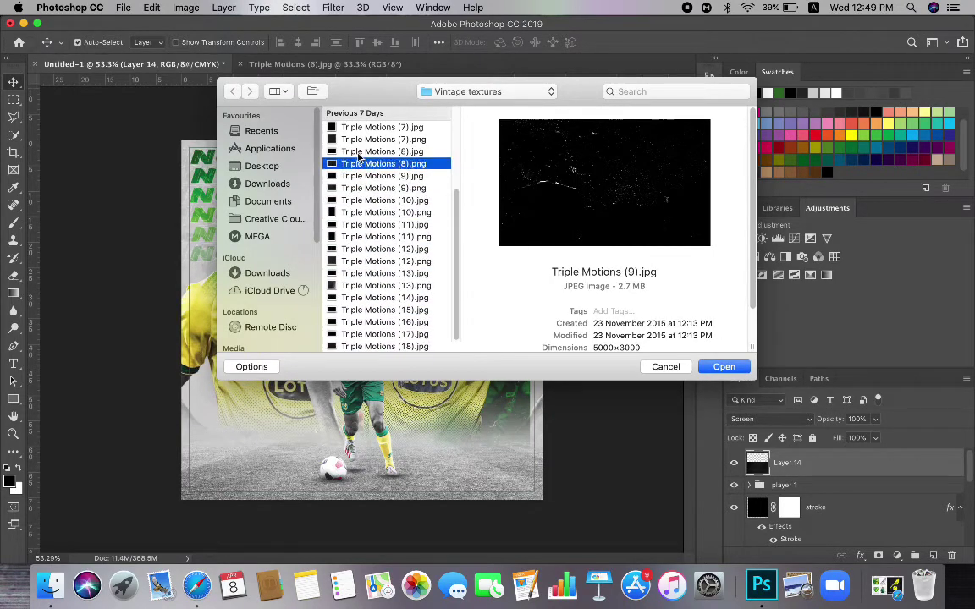
pyautogui.click(358, 151)
pyautogui.click(356, 139)
# Look through the texture folders of FREE GFX PACK V1 and preview its Vintage textures
pyautogui.click(435, 93)
pyautogui.click(433, 120)
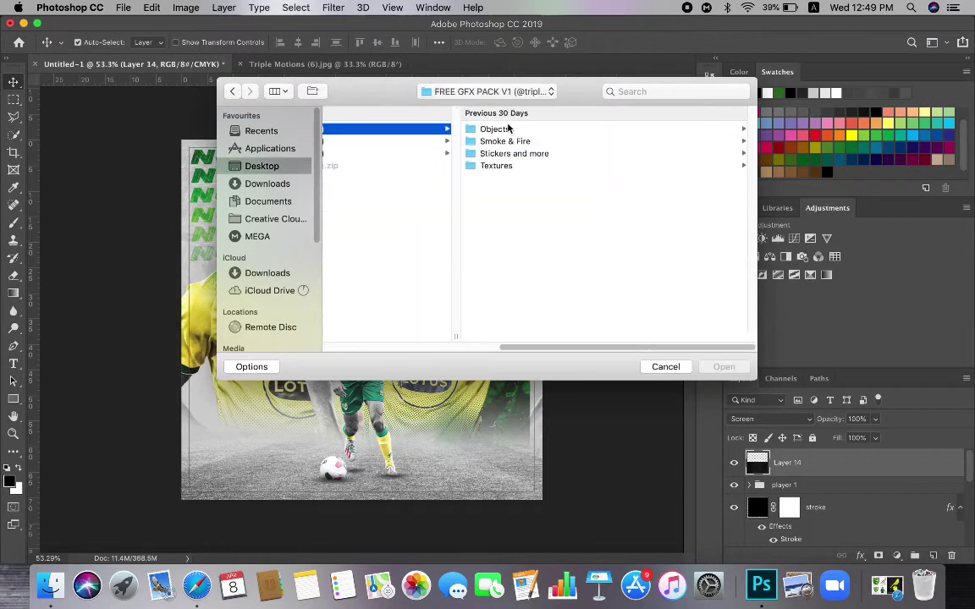
pyautogui.click(512, 165)
pyautogui.click(511, 190)
pyautogui.click(508, 164)
pyautogui.click(492, 127)
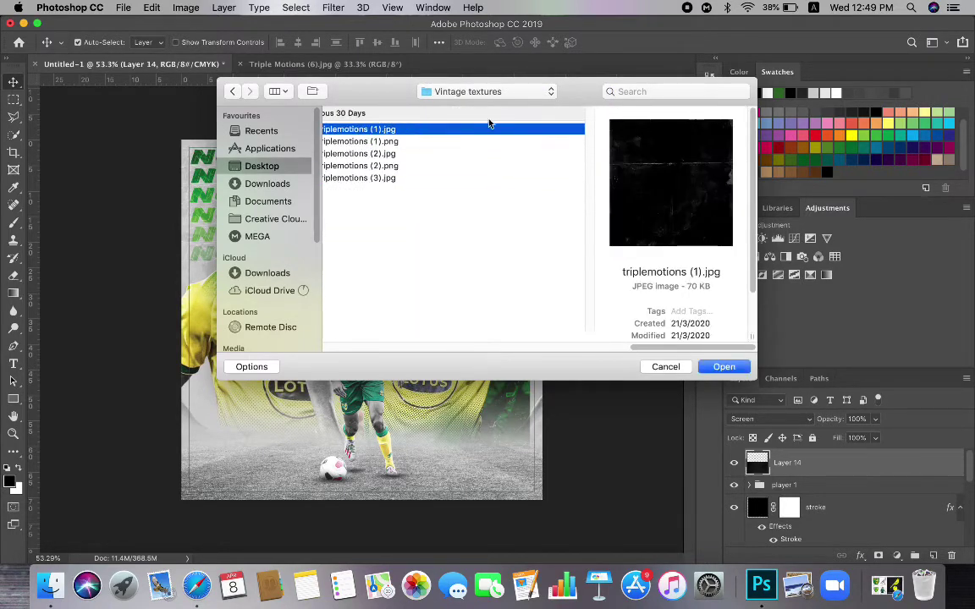
# Compare the images in the Plastic textures folder and open triplemotions (2).jpg
pyautogui.moveTo(651, 347); pyautogui.dragTo(536, 343)
pyautogui.click(549, 165)
pyautogui.click(406, 153)
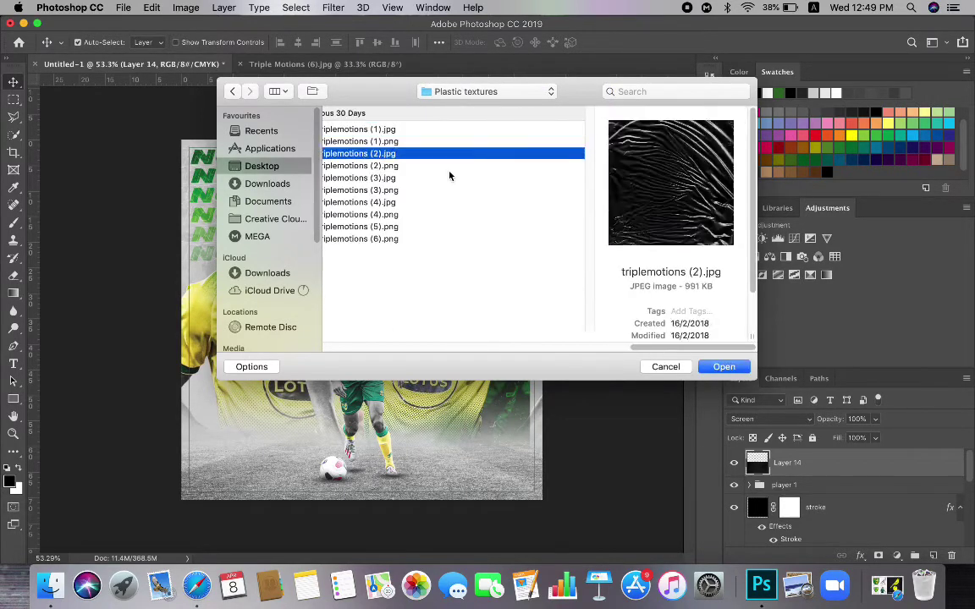
pyautogui.click(451, 202)
pyautogui.click(448, 215)
pyautogui.click(446, 226)
pyautogui.click(436, 238)
pyautogui.click(424, 178)
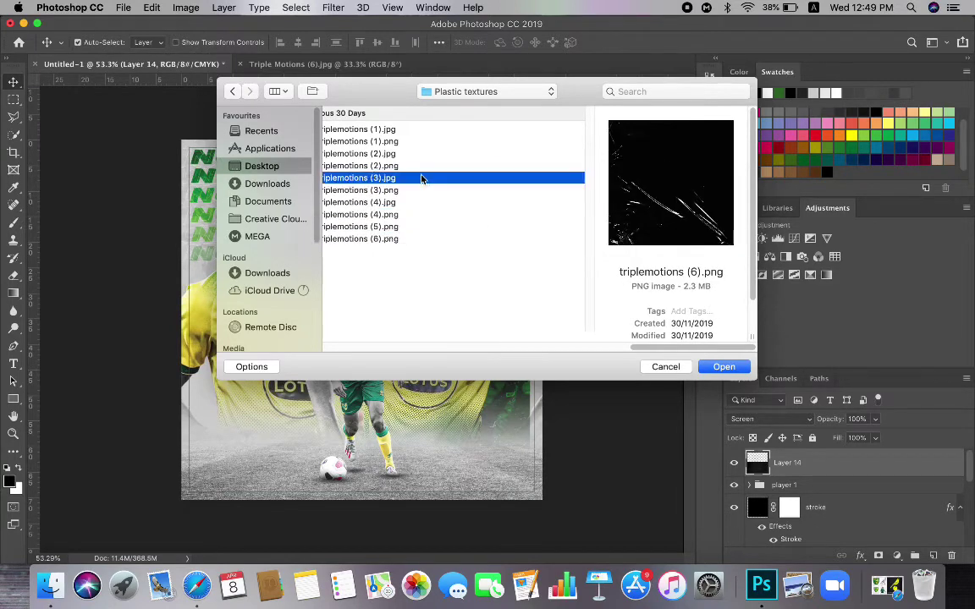
pyautogui.click(411, 153)
pyautogui.click(720, 368)
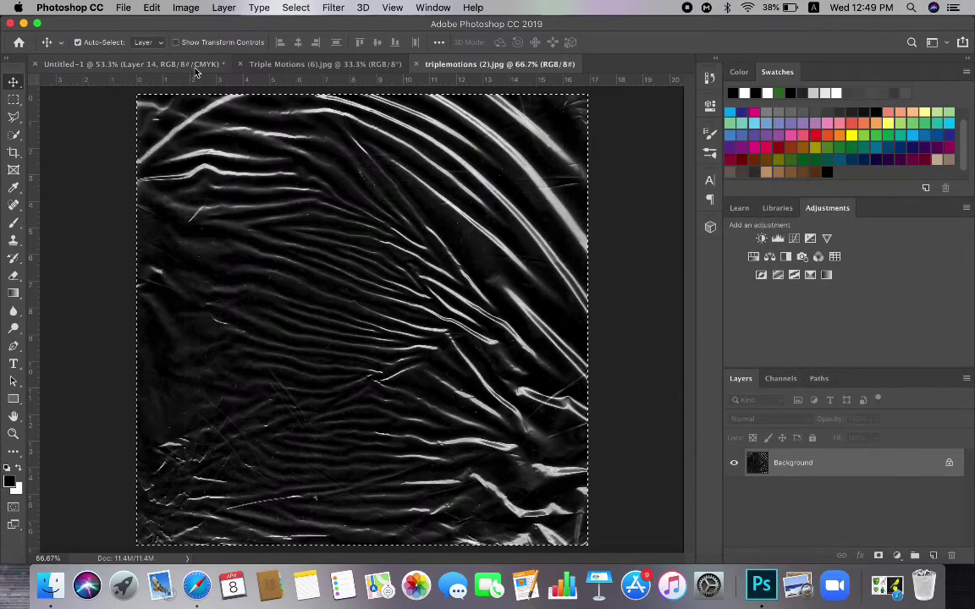
# Paste the whole plastic wrinkle texture into the poster as a new layer and preview its blend modes
pyautogui.click(194, 65)
pyautogui.press('super+v')
pyautogui.click(757, 419)
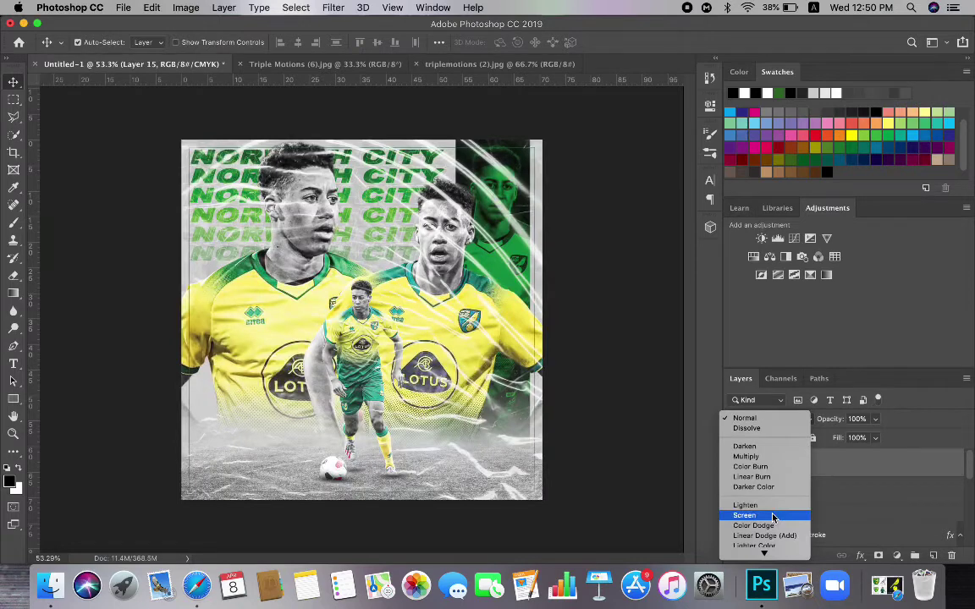
pyautogui.click(827, 466)
# Try hiding the plastic texture's dark tones with Blend If by raising the This Layer black point to 51
pyautogui.doubleClick(827, 465)
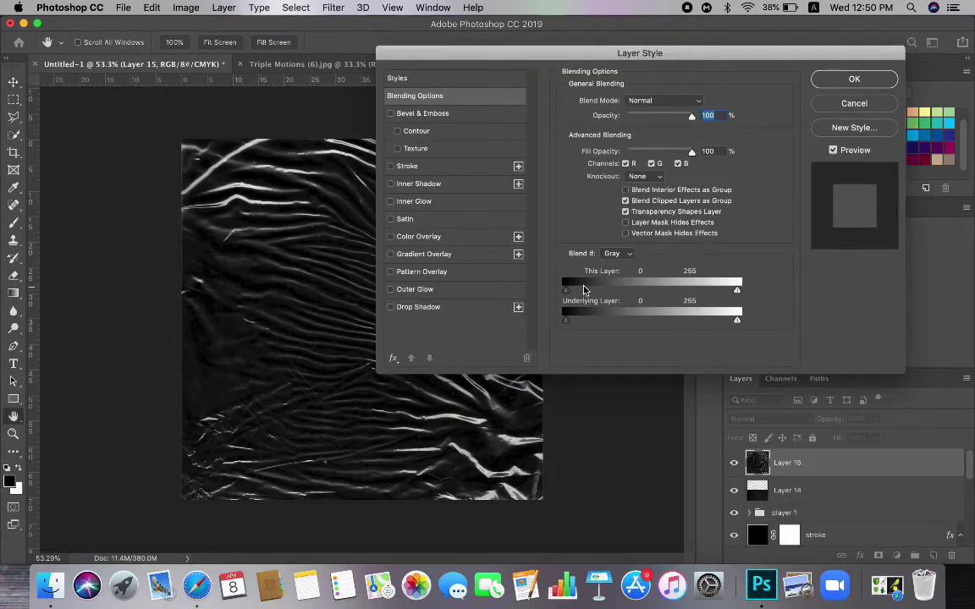
pyautogui.moveTo(566, 291); pyautogui.dragTo(607, 291)
pyautogui.moveTo(737, 320)
pyautogui.mouseDown()
pyautogui.moveTo(651, 320)
pyautogui.moveTo(738, 320)
pyautogui.mouseUp()
pyautogui.moveTo(608, 291); pyautogui.dragTo(600, 290)
pyautogui.click(618, 254)
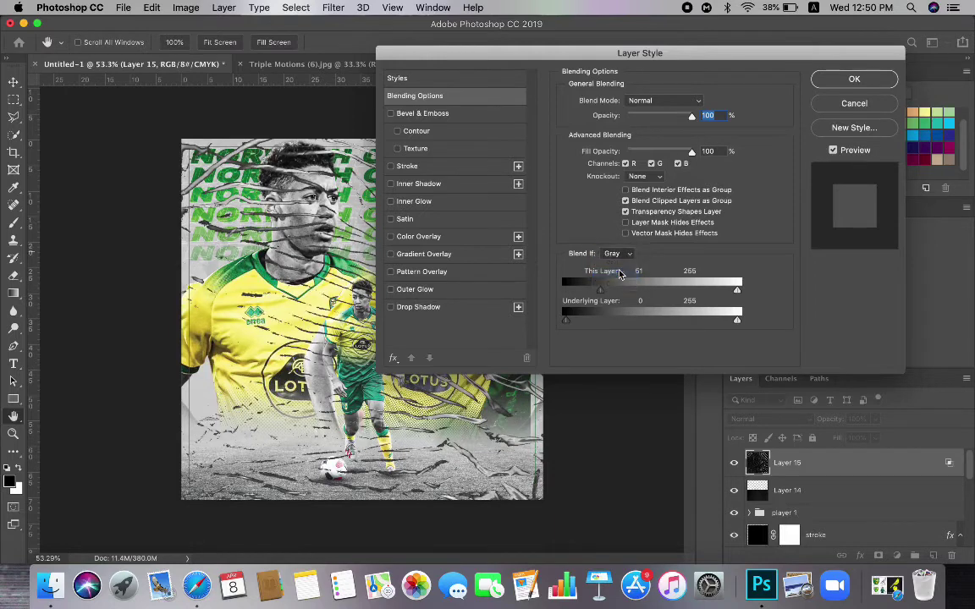
pyautogui.click(620, 275)
pyautogui.moveTo(737, 290); pyautogui.dragTo(707, 290)
# Reset the plastic texture's Blend If range to 0 and 255 and close the layer style settings
pyautogui.click(608, 255)
pyautogui.click(608, 234)
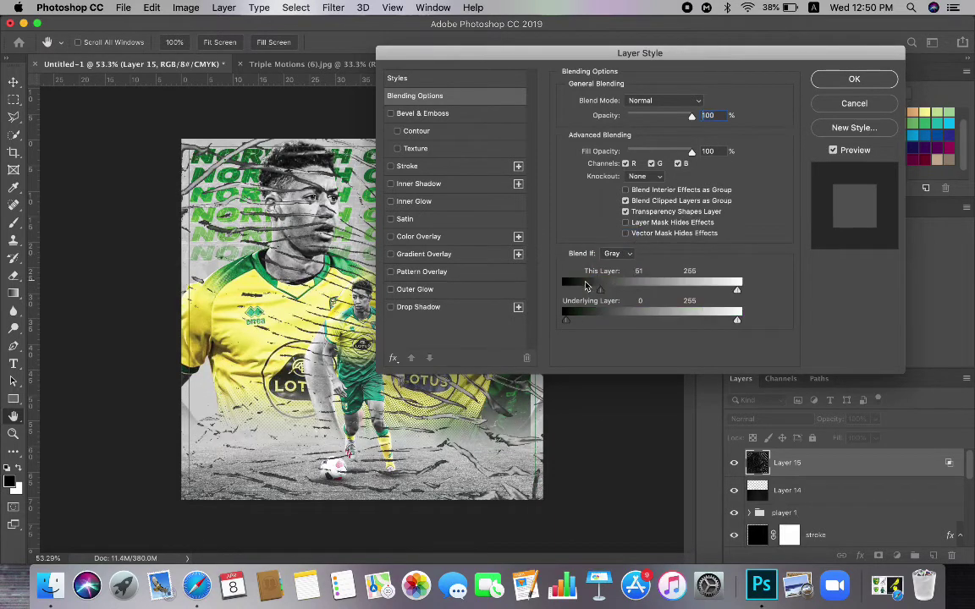
pyautogui.moveTo(586, 286); pyautogui.dragTo(566, 290)
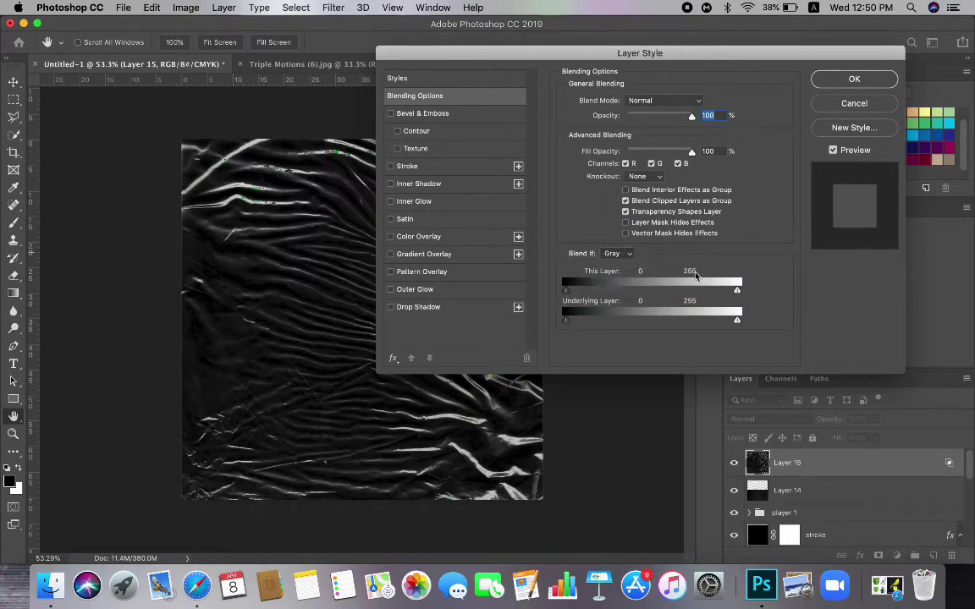
pyautogui.click(618, 254)
pyautogui.click(621, 274)
pyautogui.moveTo(707, 290); pyautogui.dragTo(765, 291)
pyautogui.click(854, 80)
# Try the Screen blend mode with reduced fill on the plastic texture layer, then delete the layer
pyautogui.click(787, 419)
pyautogui.click(780, 514)
pyautogui.click(875, 438)
pyautogui.moveTo(877, 456); pyautogui.dragTo(830, 459)
pyautogui.click(951, 556)
pyautogui.click(600, 212)
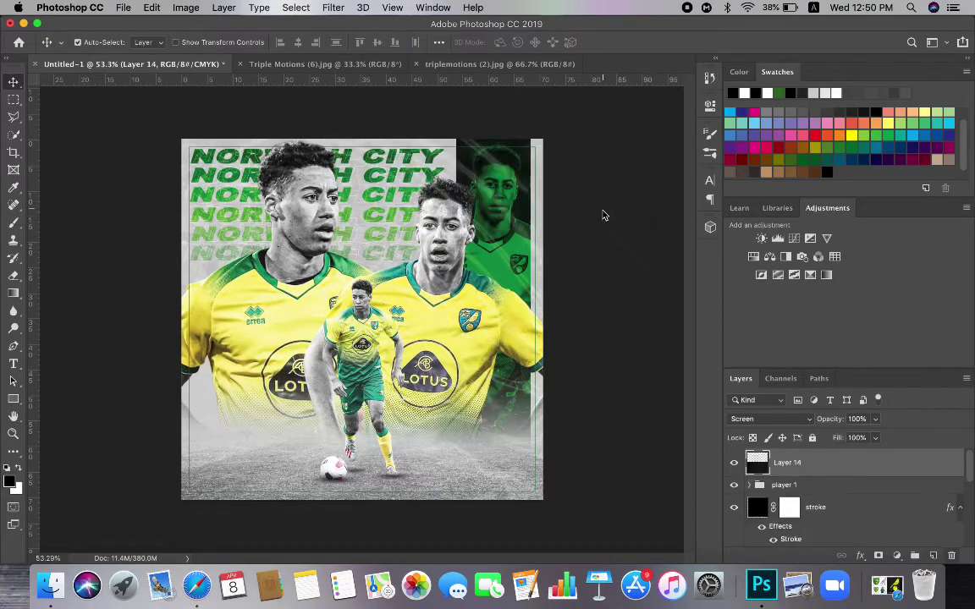
# Add a new layer on top and fill it with a solid medium grey
pyautogui.click(933, 556)
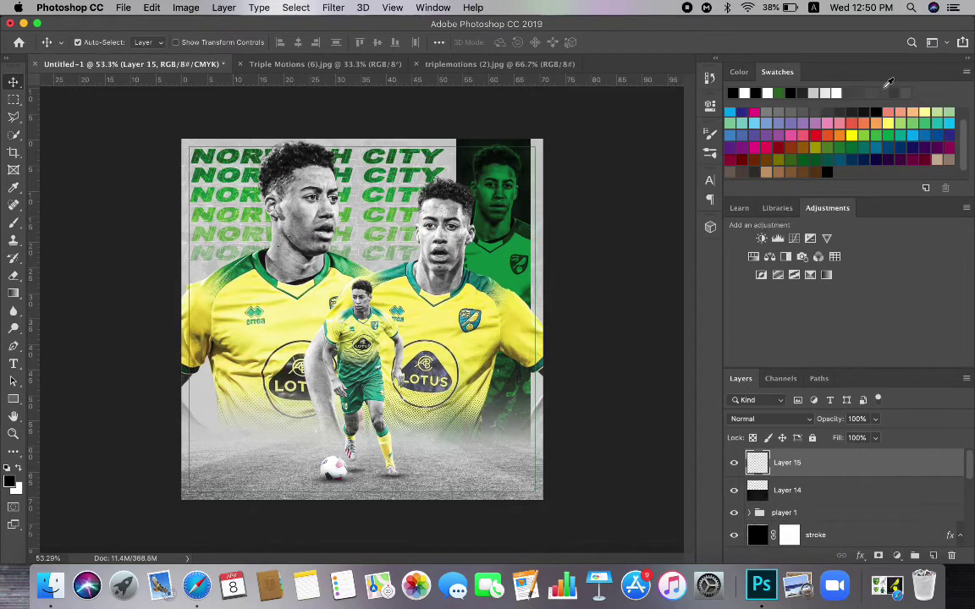
pyautogui.click(14, 457)
pyautogui.click(279, 313)
pyautogui.click(366, 7)
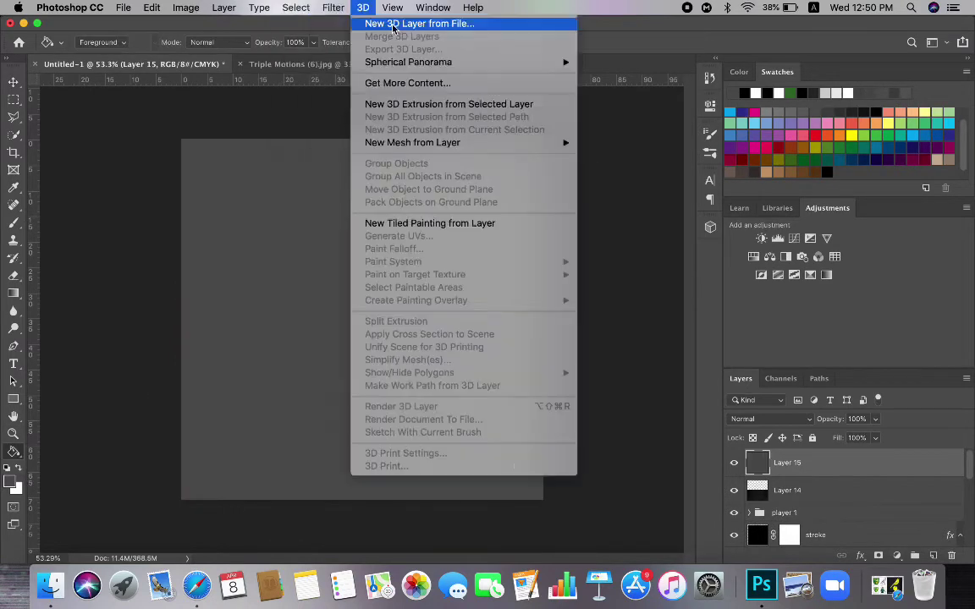
pyautogui.click(11, 481)
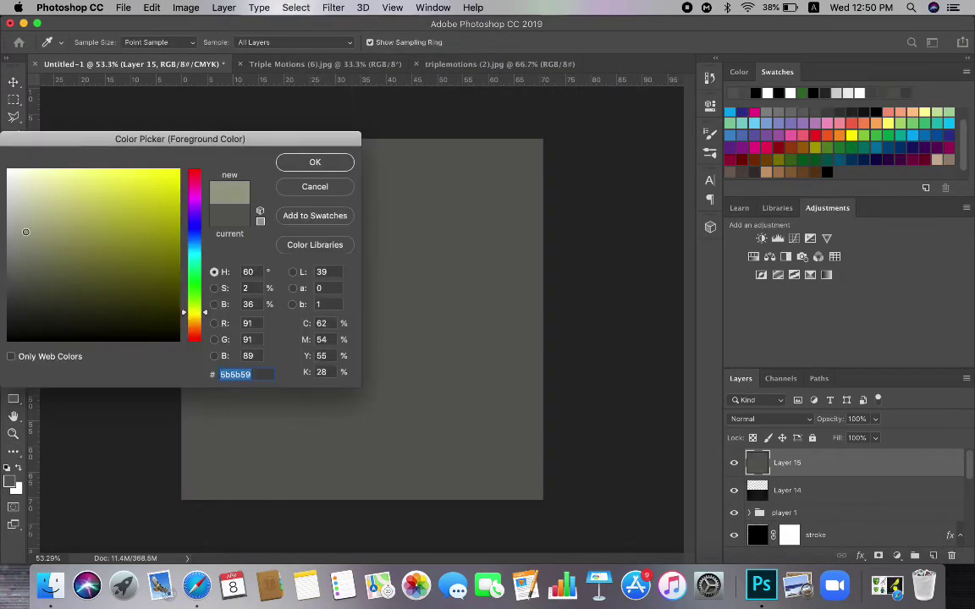
pyautogui.press('Return')
pyautogui.click(364, 176)
# Apply Gaussian noise to the grey layer and blend it over the poster with Soft Light at 68% fill
pyautogui.click(333, 7)
pyautogui.moveTo(370, 206)
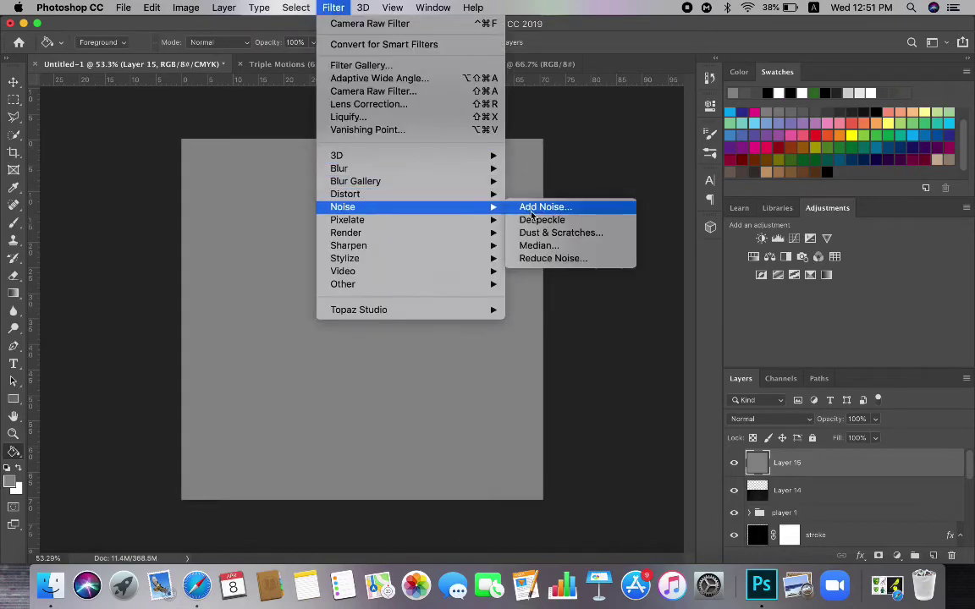
pyautogui.click(542, 206)
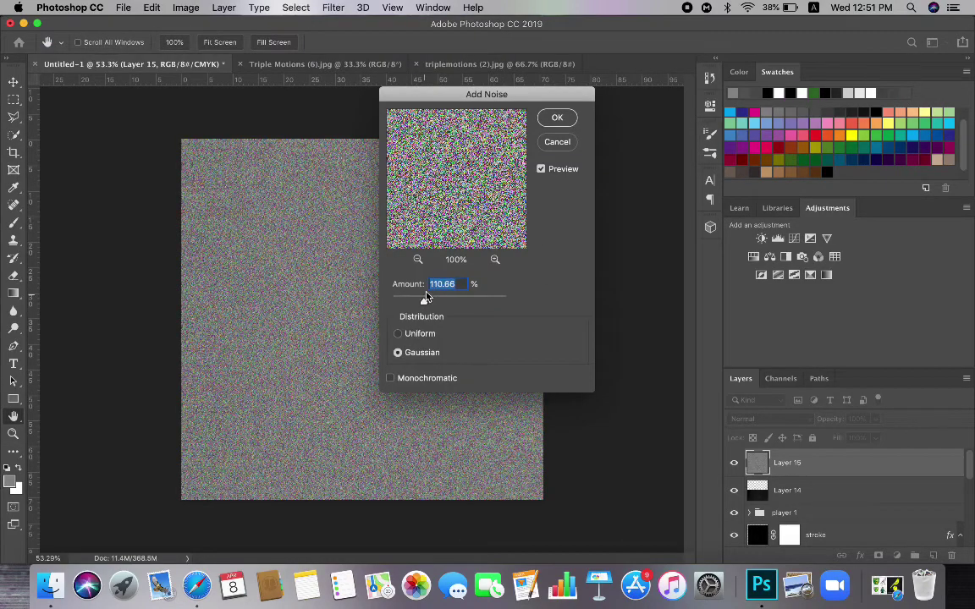
pyautogui.press('Return')
pyautogui.click(769, 419)
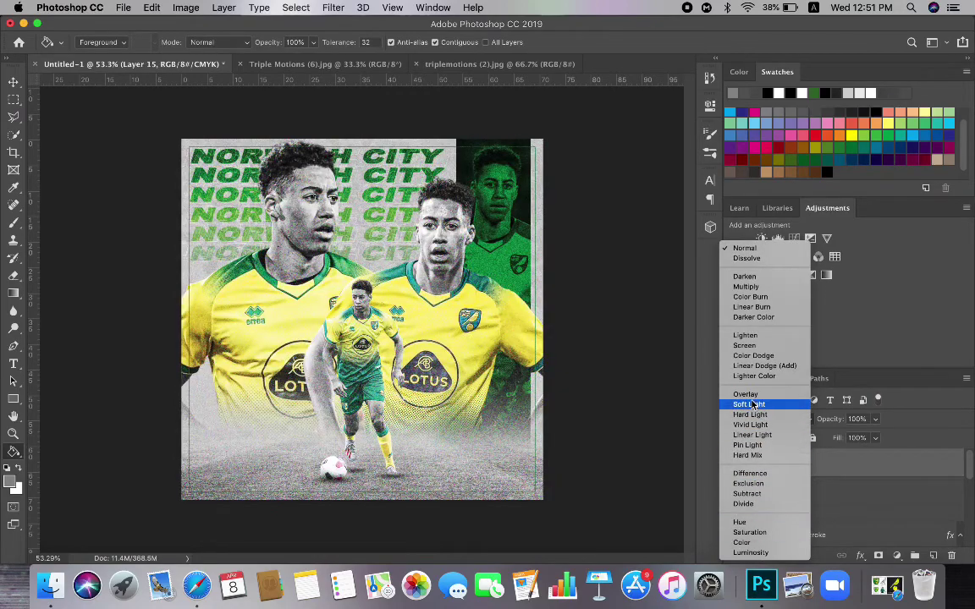
pyautogui.click(750, 404)
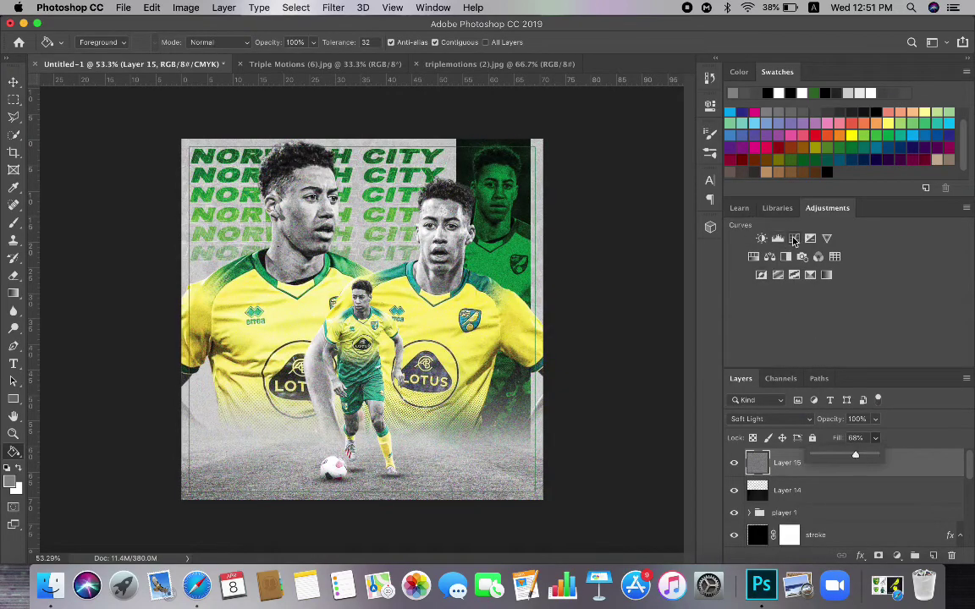
# Add a Curves adjustment layer on top and shape its RGB curve to deepen the shadows and lift the highlights
pyautogui.click(794, 239)
pyautogui.moveTo(584, 279)
pyautogui.mouseDown()
pyautogui.moveTo(572, 258)
pyautogui.moveTo(583, 273)
pyautogui.mouseUp()
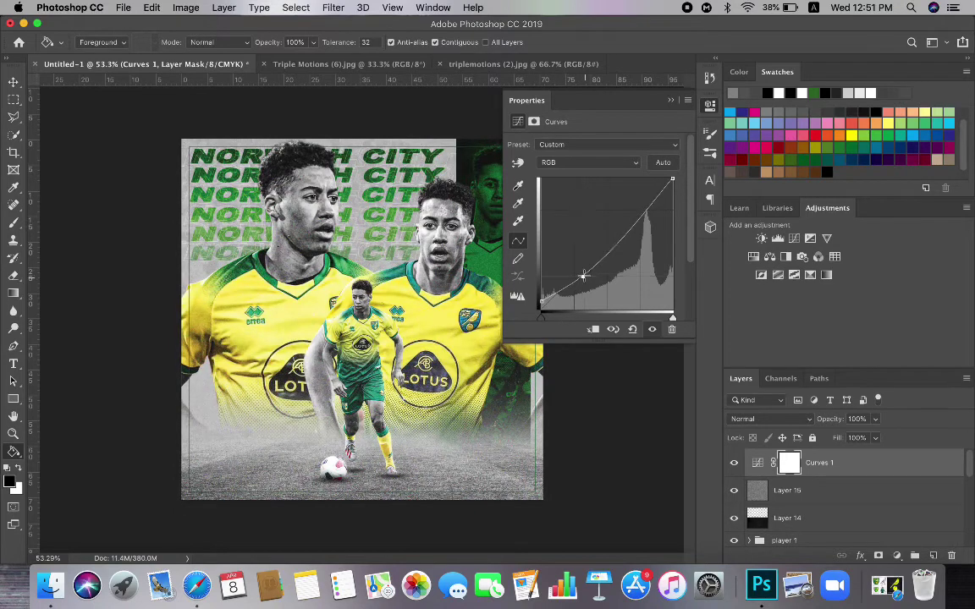
pyautogui.moveTo(633, 224); pyautogui.dragTo(642, 209)
pyautogui.click(672, 101)
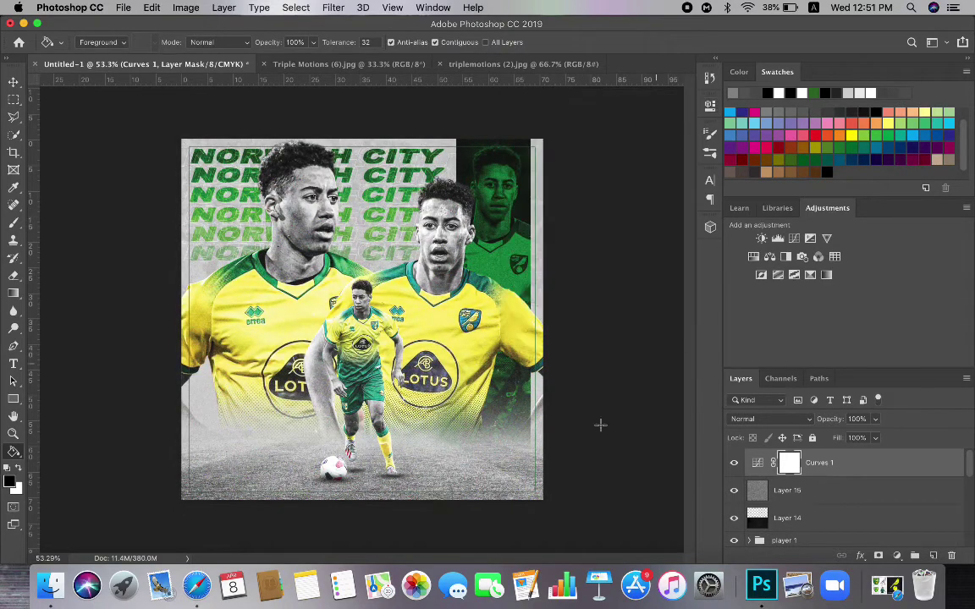
# Rename the noise layer as NOISE and the dark Screen layer below it as dust effect
pyautogui.doubleClick(787, 491)
pyautogui.write('NOISE')
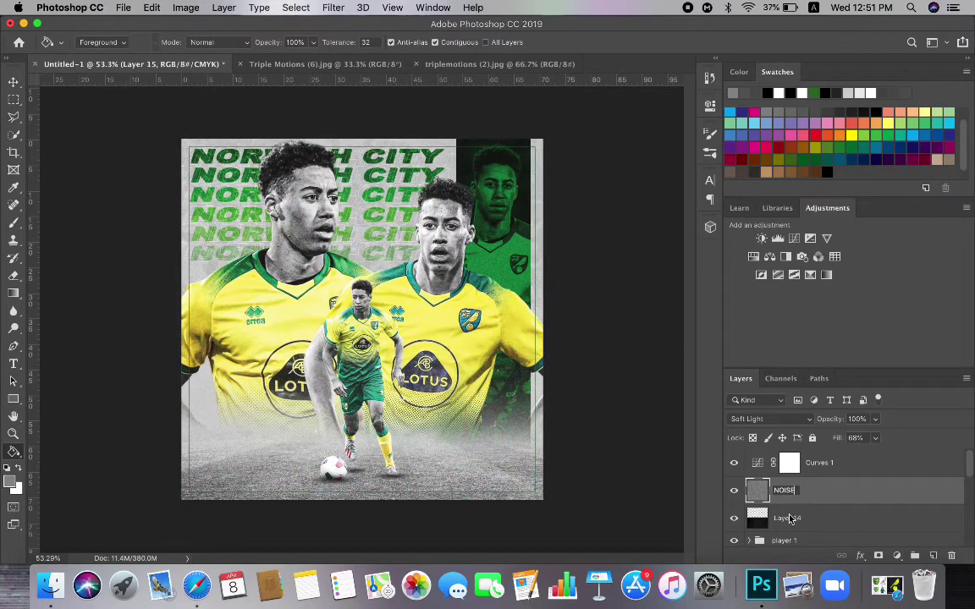
pyautogui.doubleClick(790, 518)
pyautogui.click(734, 518)
pyautogui.click(734, 518)
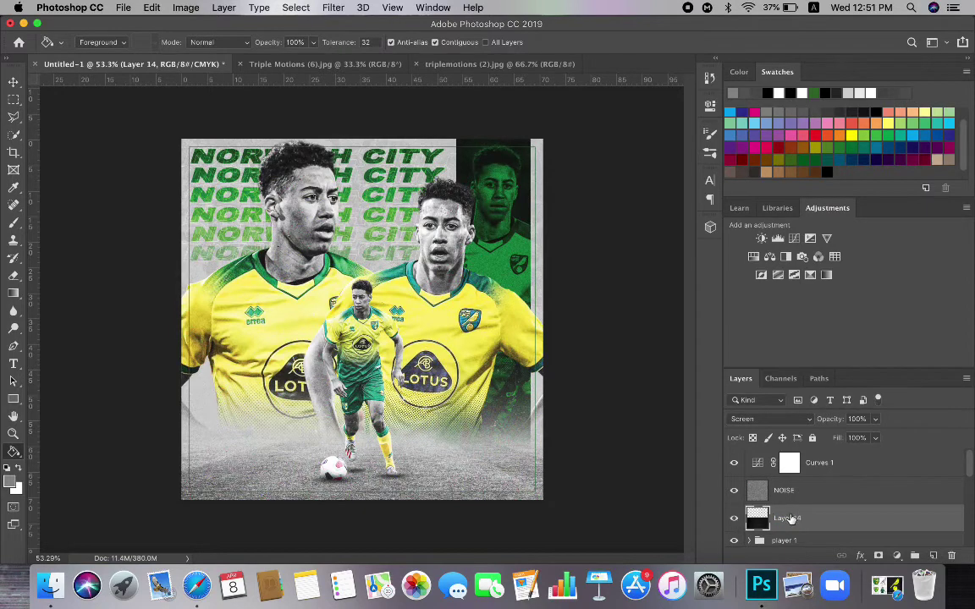
pyautogui.press('Return')
# Rename the top two clipped layers in the player 1 group as shadows and shadows 2
pyautogui.scroll(-4, 810, 512)
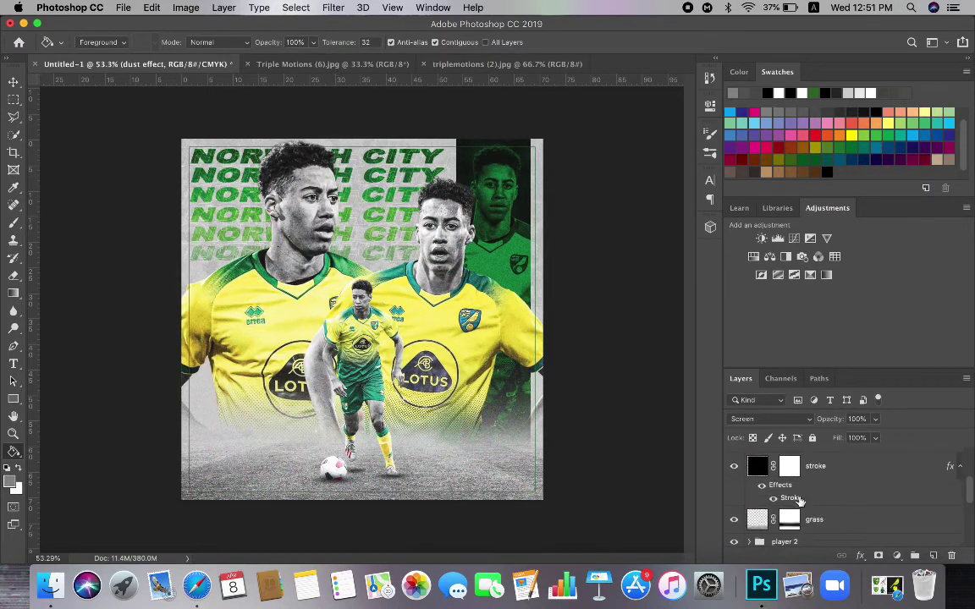
pyautogui.scroll(1, 798, 502)
pyautogui.click(749, 452)
pyautogui.doubleClick(809, 473)
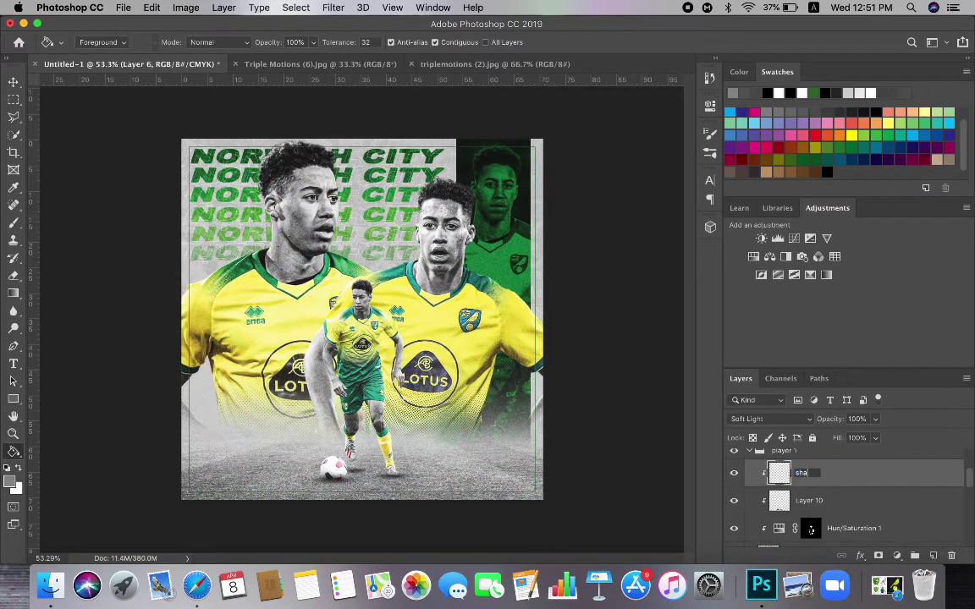
pyautogui.write('shadows')
pyautogui.press('Return')
pyautogui.doubleClick(808, 501)
pyautogui.write('sha')
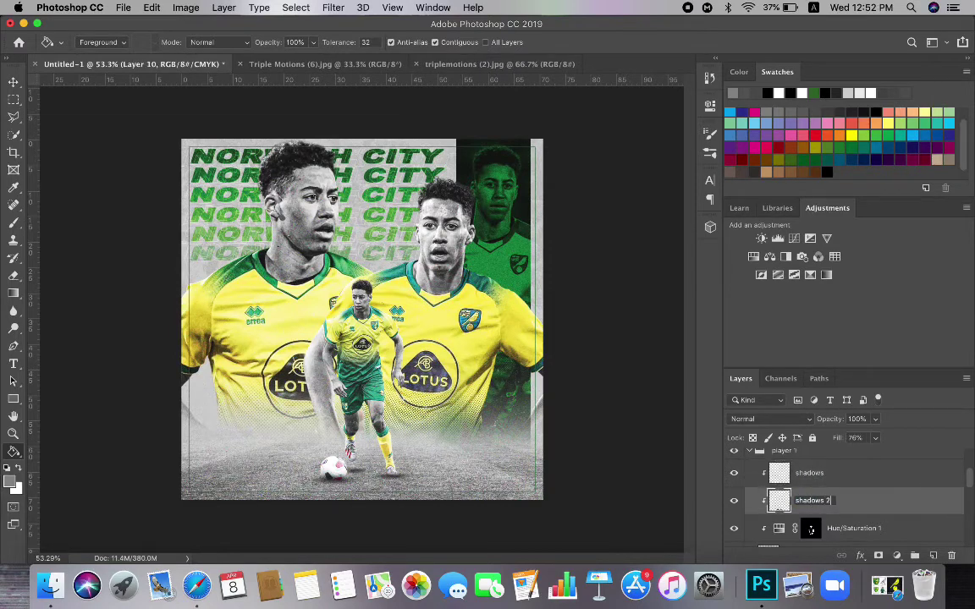
pyautogui.write('dows 2')
pyautogui.press('Return')
# Rename the player 1 group's Hue/Saturation layer as black and white effect and collapse the group
pyautogui.scroll(-1, 847, 508)
pyautogui.doubleClick(853, 514)
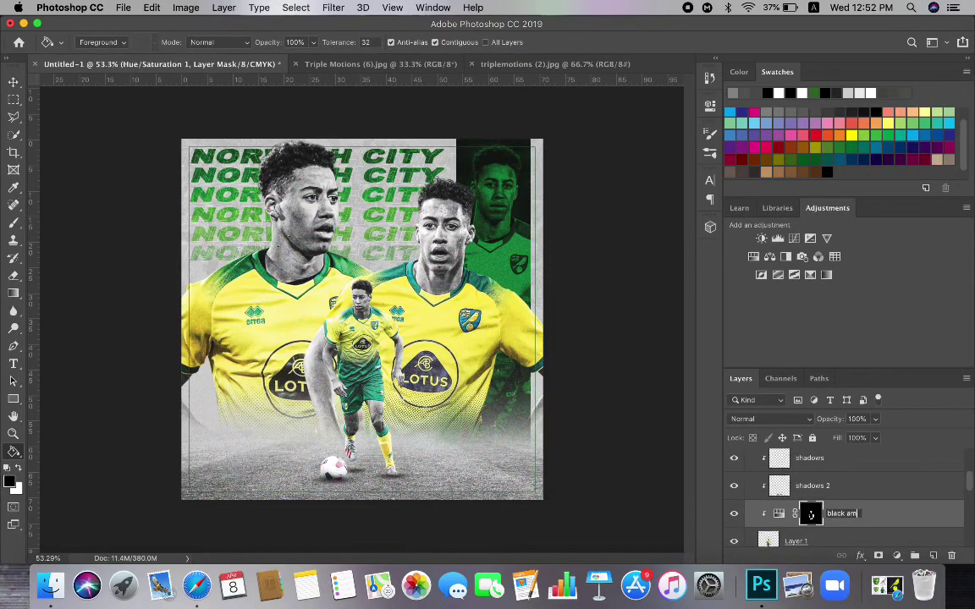
pyautogui.write('black and white effect')
pyautogui.press('Return')
pyautogui.scroll(-3, 849, 505)
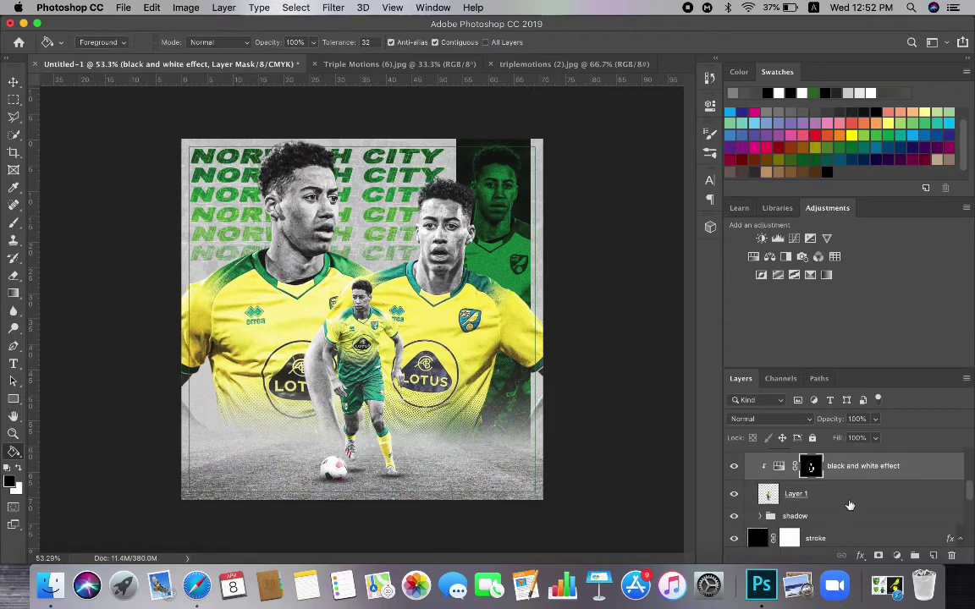
pyautogui.click(750, 514)
pyautogui.scroll(-3, 503, 373)
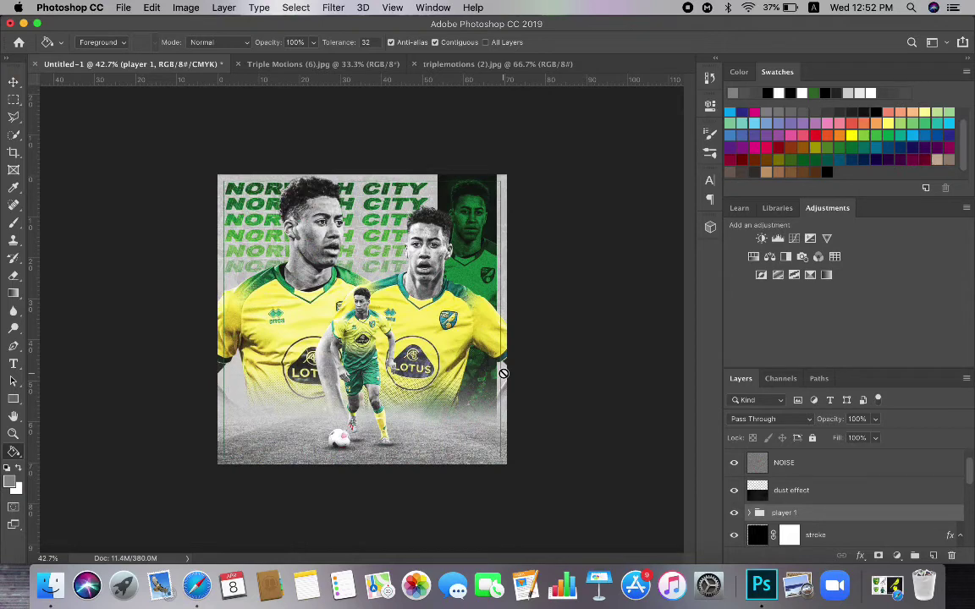
# Close the two extra texture documents and browse to the FREE GFX PACK V3 folder to open a file
pyautogui.click(236, 64)
pyautogui.click(236, 64)
pyautogui.click(122, 8)
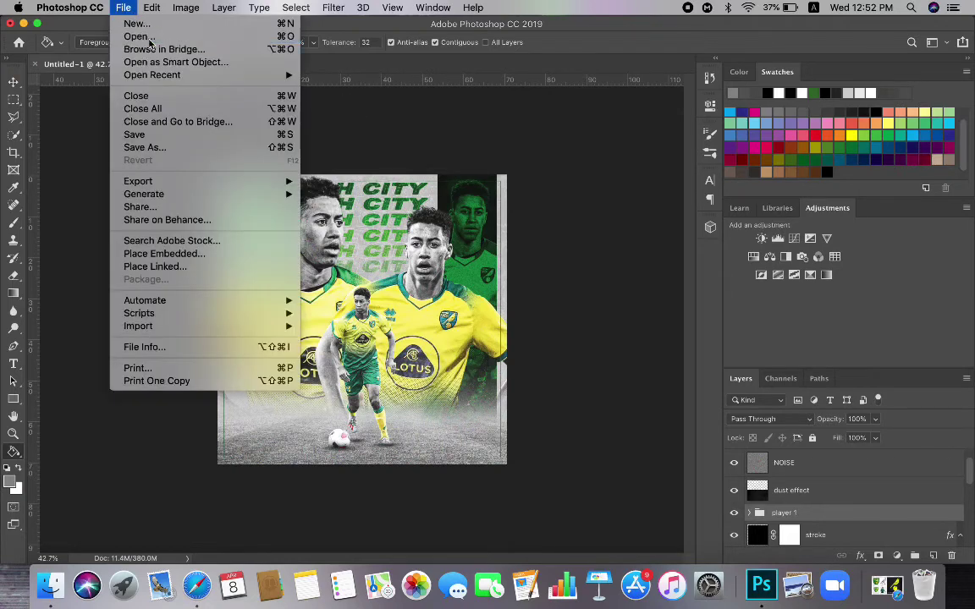
pyautogui.click(135, 34)
pyautogui.click(478, 91)
pyautogui.click(495, 122)
pyautogui.click(533, 153)
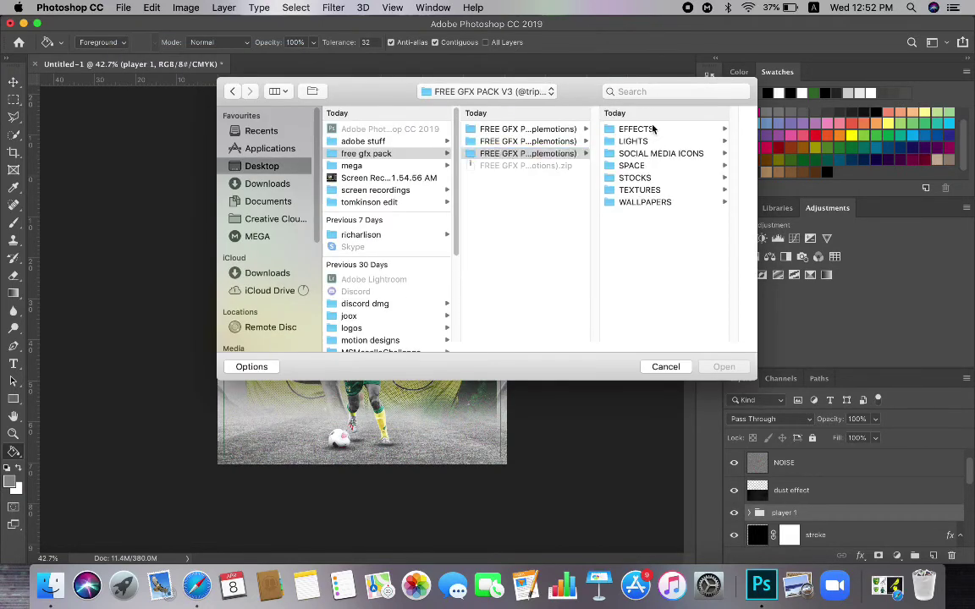
# Look through the Oil, Rain and Snow images in the pack's EFFECTS folder
pyautogui.click(653, 128)
pyautogui.click(653, 129)
pyautogui.click(650, 129)
pyautogui.click(534, 154)
pyautogui.click(499, 178)
pyautogui.click(385, 142)
pyautogui.click(501, 141)
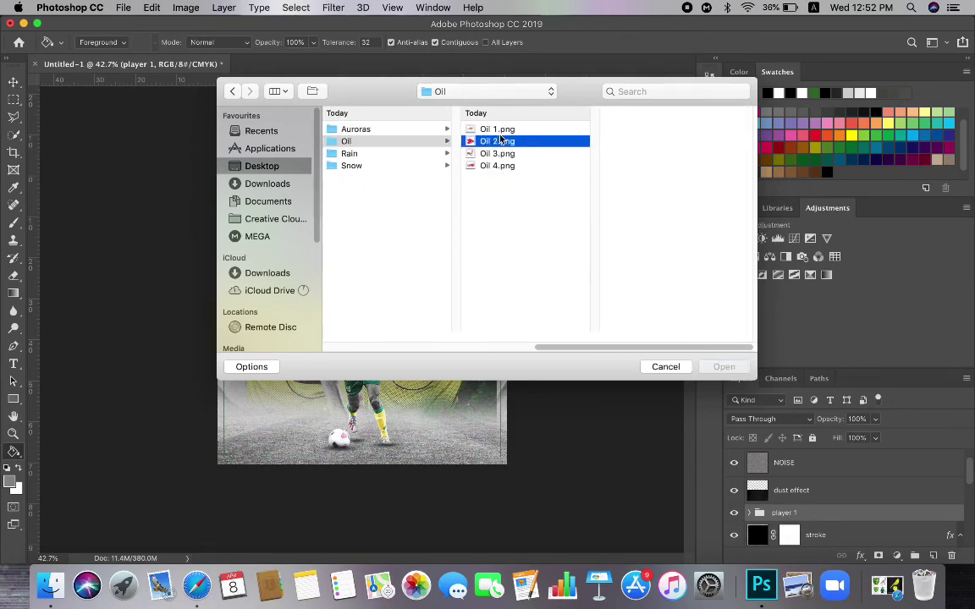
pyautogui.click(499, 166)
pyautogui.click(381, 155)
pyautogui.click(378, 166)
pyautogui.moveTo(601, 348); pyautogui.dragTo(500, 349)
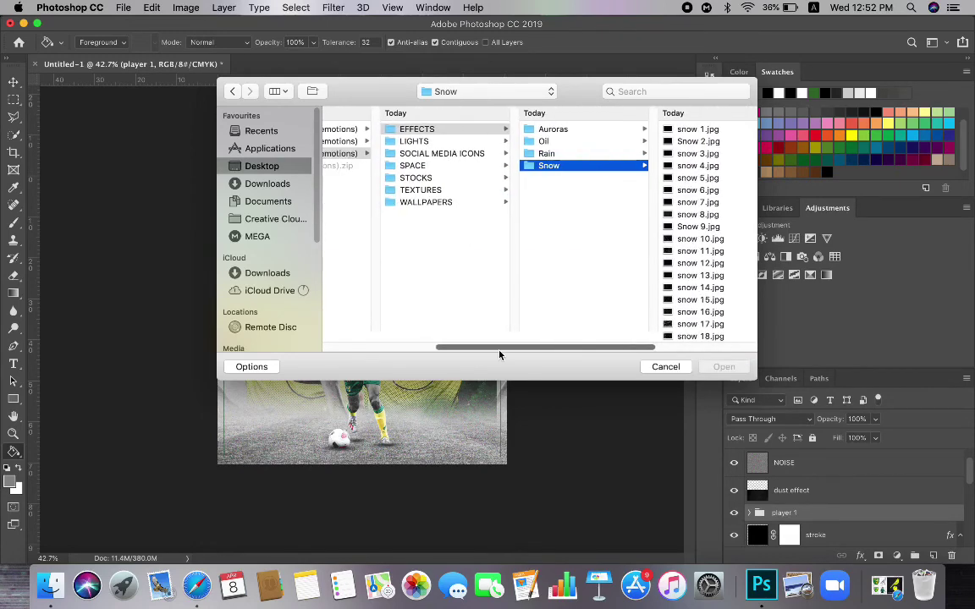
# Preview several light images in the pack's LIGHTS folder
pyautogui.click(428, 141)
pyautogui.click(537, 142)
pyautogui.click(537, 167)
pyautogui.click(529, 180)
pyautogui.click(519, 203)
pyautogui.click(509, 241)
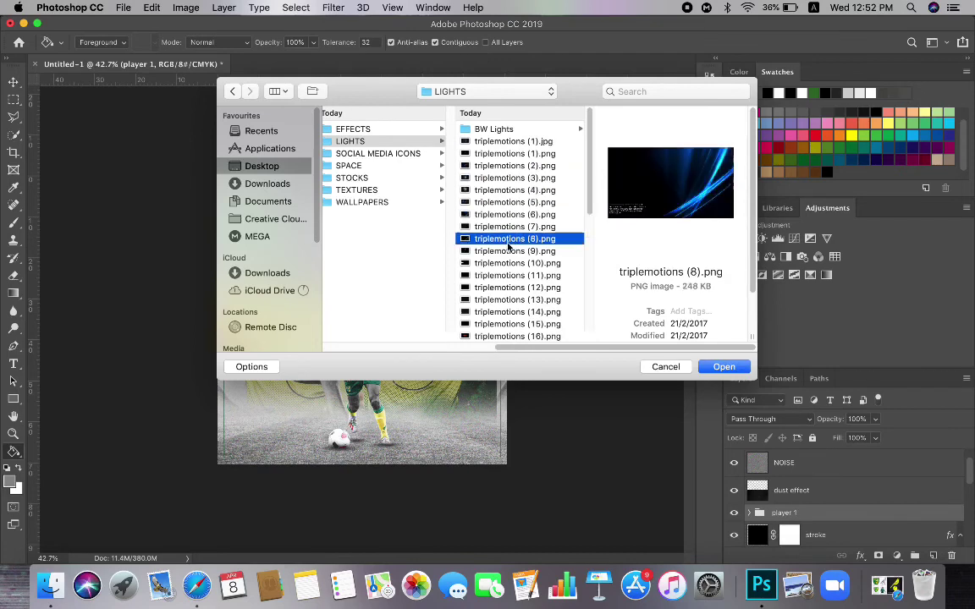
pyautogui.click(513, 263)
# Check the SPACE and STOCKS folders and preview the Dust images in the TEXTURES folder
pyautogui.moveTo(548, 348); pyautogui.dragTo(477, 348)
pyautogui.click(478, 179)
pyautogui.press('Up')
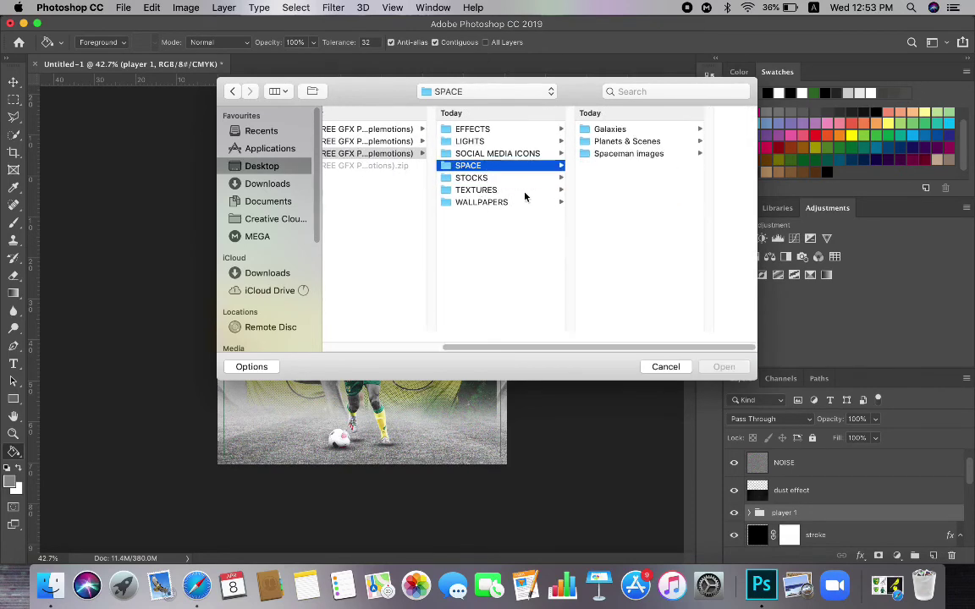
pyautogui.press('Down')
pyautogui.press('Down')
pyautogui.click(607, 153)
pyautogui.press('Right')
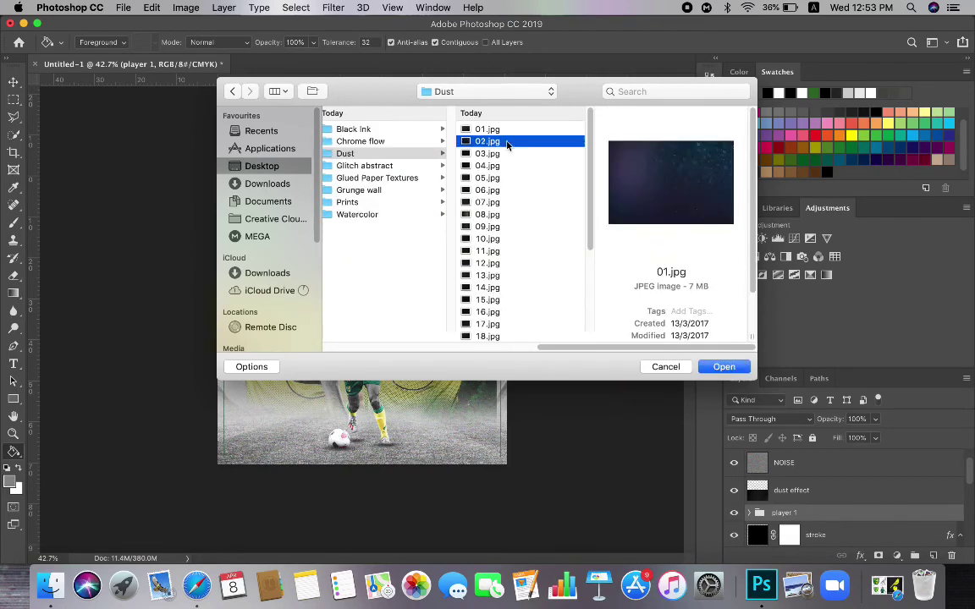
pyautogui.press('Down')
pyautogui.press('Down')
pyautogui.press('Down')
pyautogui.press('Down')
pyautogui.press('Down')
pyautogui.press('Down')
pyautogui.press('Down')
pyautogui.press('Down')
pyautogui.press('Down')
pyautogui.press('Down')
pyautogui.press('Down')
pyautogui.press('Down')
pyautogui.press('Down')
pyautogui.press('Down')
pyautogui.press('Left')
pyautogui.press('Down')
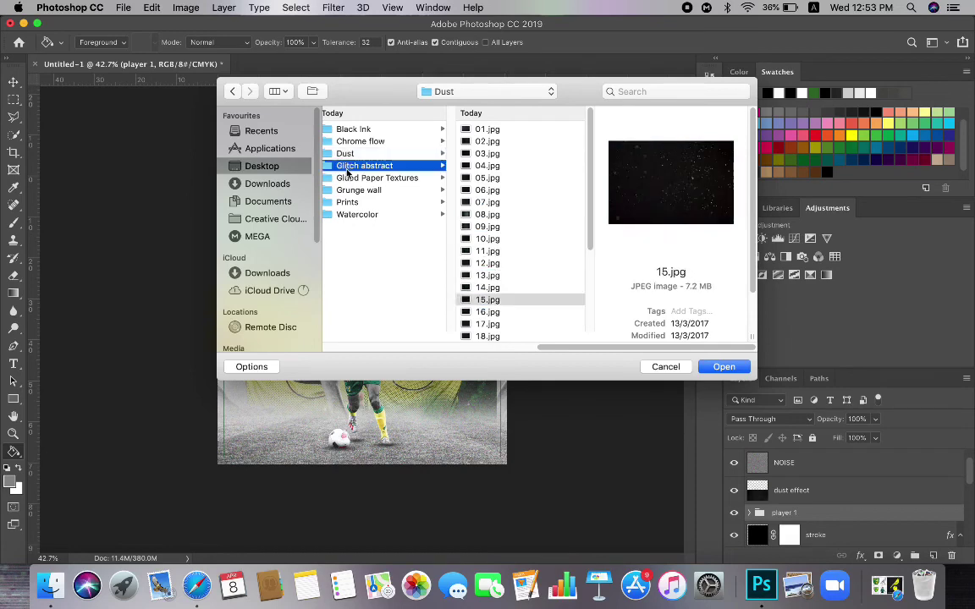
# Preview the images in the Glitch abstract texture folder one after another
pyautogui.press('Right')
pyautogui.press('Down')
pyautogui.press('Down')
pyautogui.press('Down')
pyautogui.press('Down')
pyautogui.press('Down')
pyautogui.press('Down')
pyautogui.press('Down')
pyautogui.press('Down')
pyautogui.press('Down')
pyautogui.press('Down')
pyautogui.press('Down')
pyautogui.press('Down')
pyautogui.press('Down')
pyautogui.press('Down')
pyautogui.press('Down')
pyautogui.press('Down')
pyautogui.press('Down')
pyautogui.press('Down')
pyautogui.press('Down')
pyautogui.press('Down')
pyautogui.press('Down')
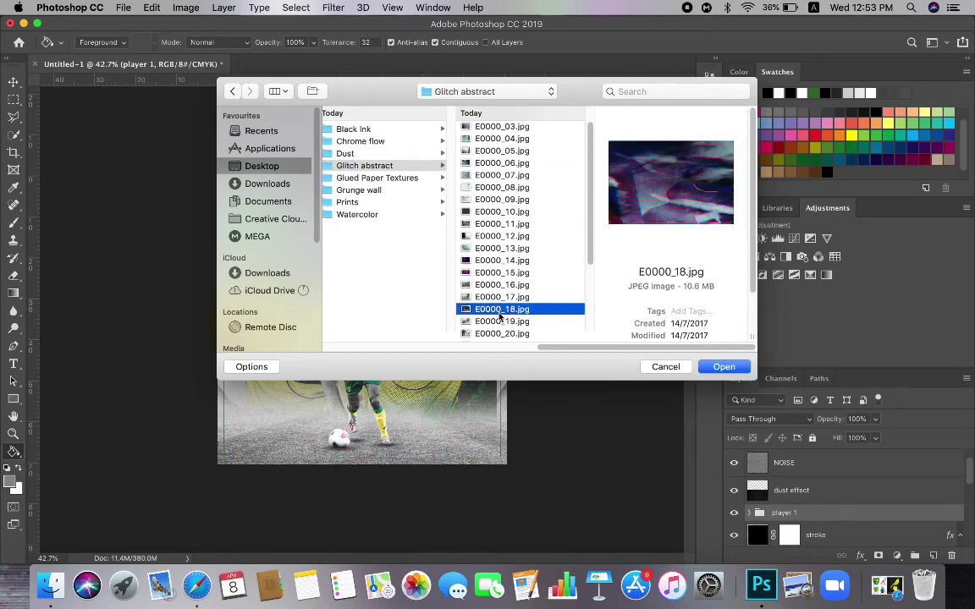
# Compare the last Glitch abstract textures and open E0000_27.jpg
pyautogui.click(508, 215)
pyautogui.click(507, 191)
pyautogui.click(510, 288)
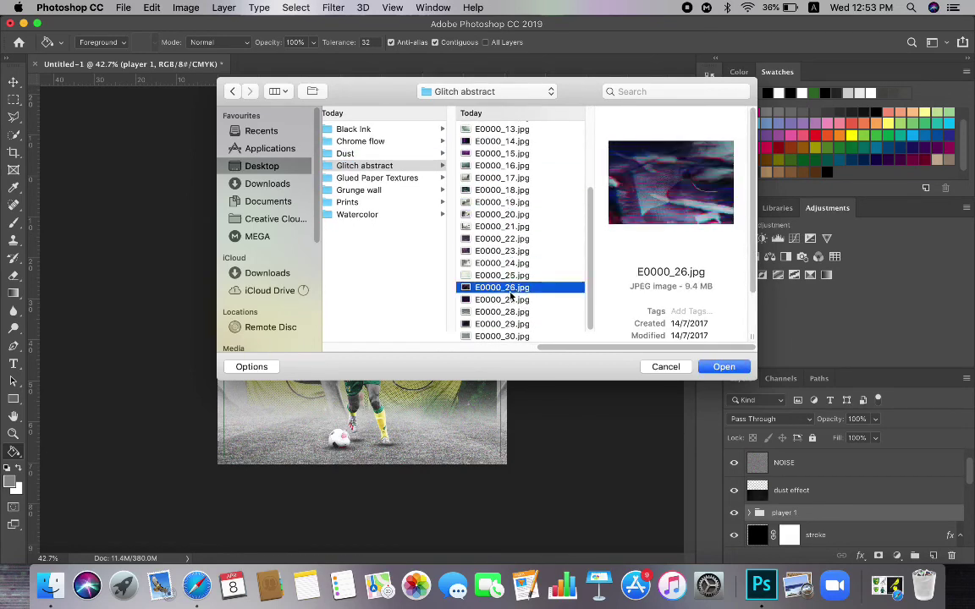
pyautogui.click(509, 299)
pyautogui.click(507, 312)
pyautogui.click(506, 301)
pyautogui.click(504, 312)
pyautogui.press('Down')
pyautogui.press('Up')
pyautogui.press('Up')
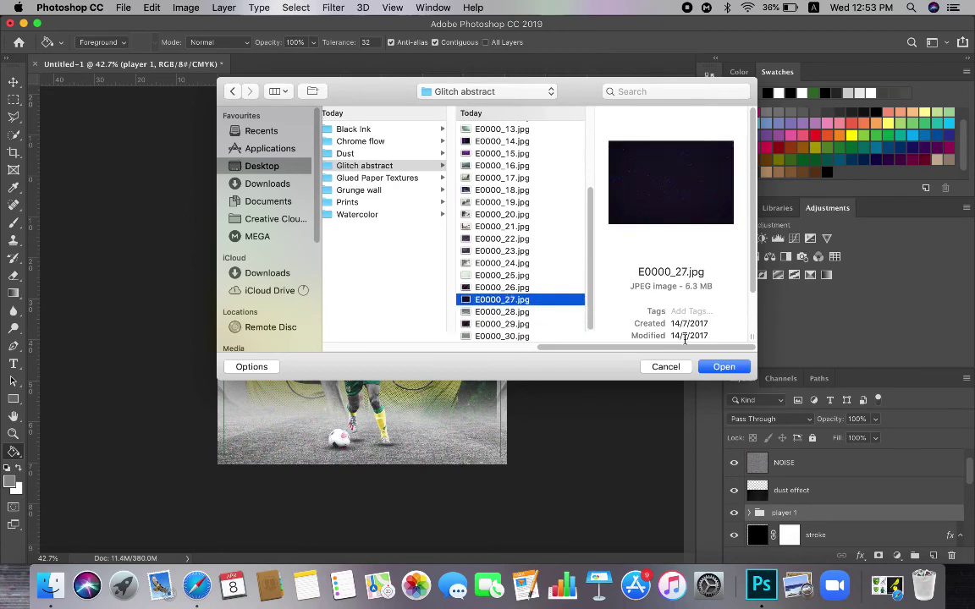
pyautogui.click(721, 367)
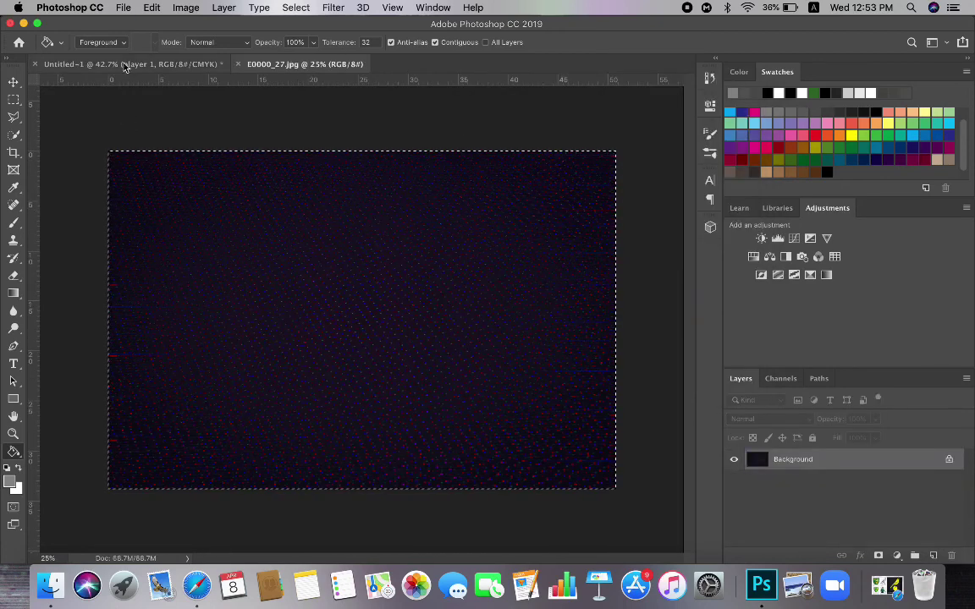
# Paste the E0000_27 texture into the poster above the NOISE layer and scale it to cover the whole canvas
pyautogui.click(130, 64)
pyautogui.hotkey('ctrl', 'v')
pyautogui.hotkey('ctrl', 't')
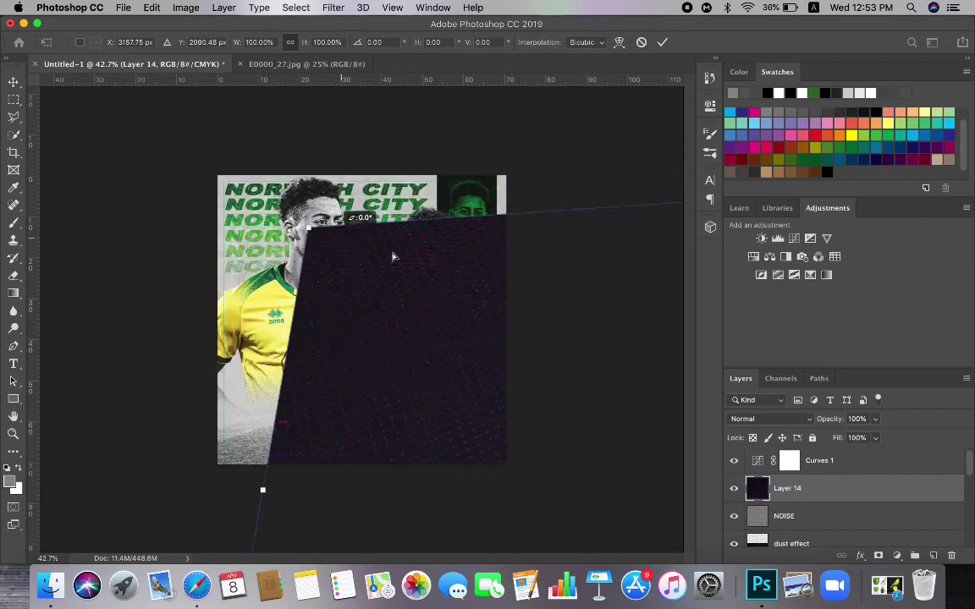
pyautogui.moveTo(218, 176); pyautogui.dragTo(461, 338)
pyautogui.moveTo(596, 432); pyautogui.dragTo(321, 312)
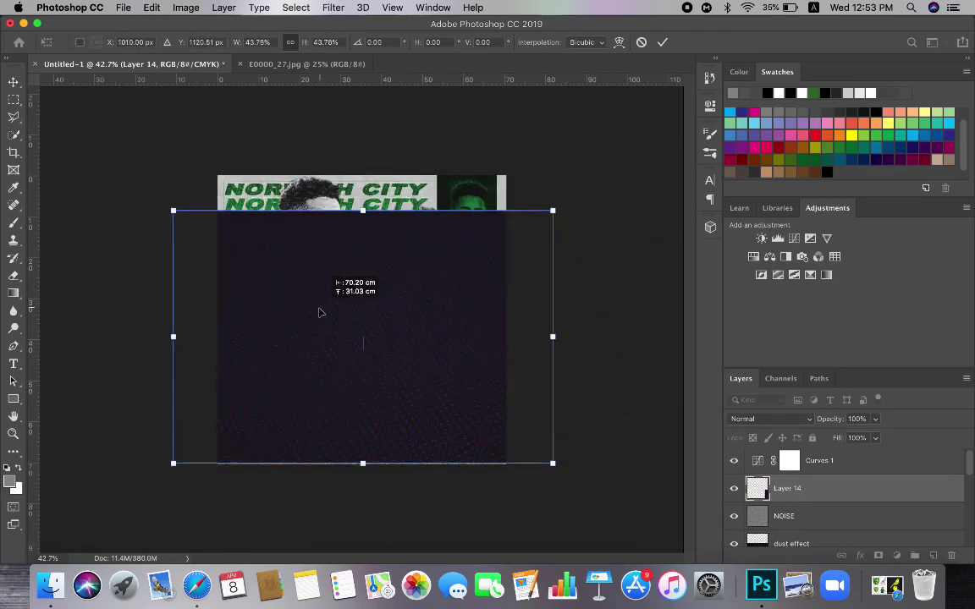
pyautogui.moveTo(366, 212); pyautogui.dragTo(369, 167)
pyautogui.press('Return')
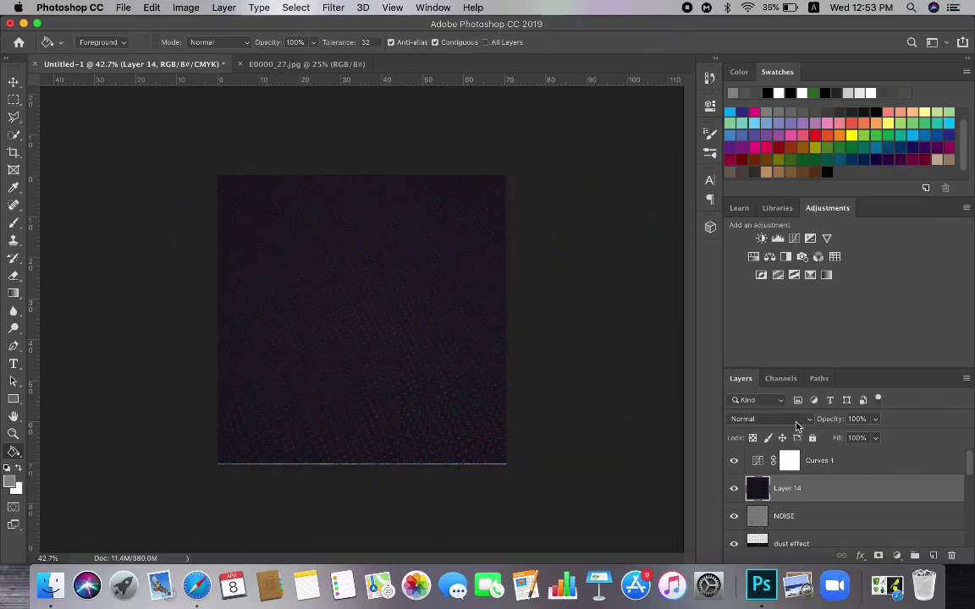
# Try the Difference blend mode on the pasted glitch texture, then delete that layer
pyautogui.click(768, 419)
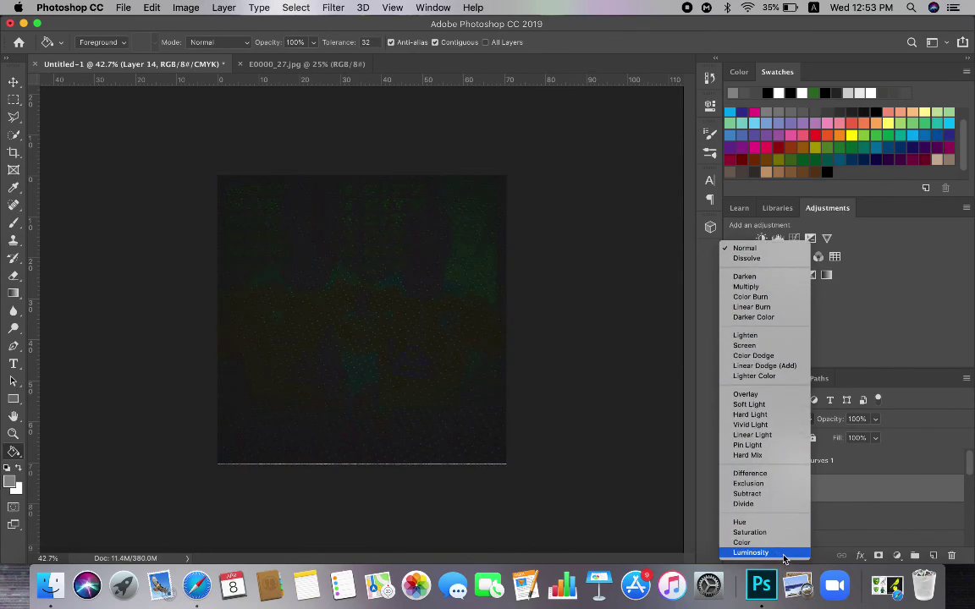
pyautogui.click(750, 473)
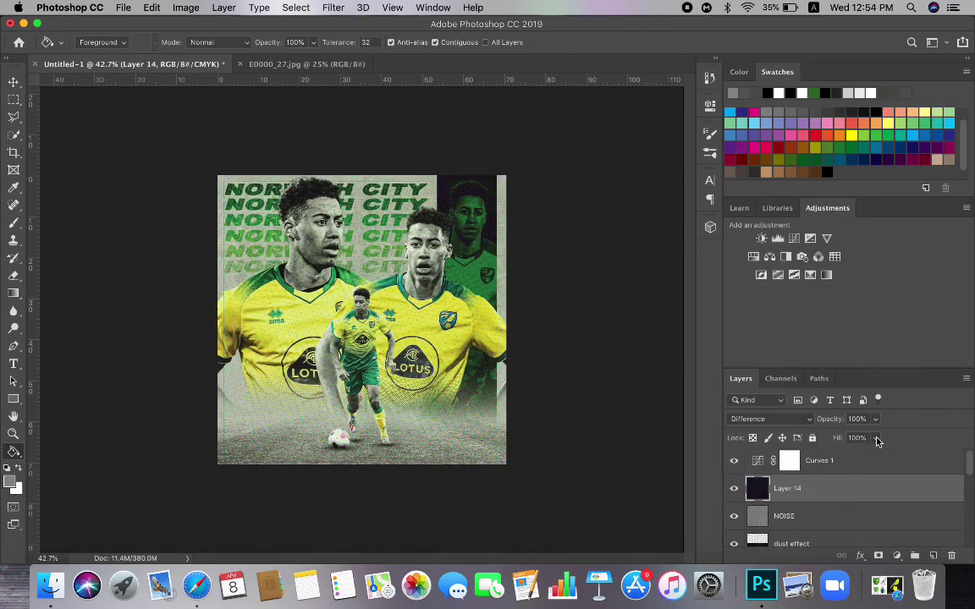
pyautogui.click(951, 556)
pyautogui.press('Return')
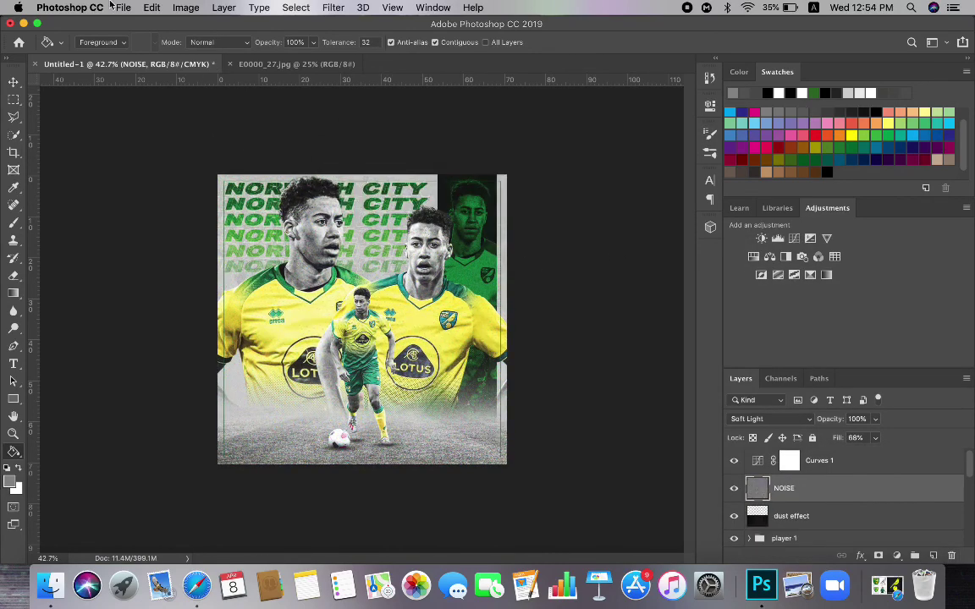